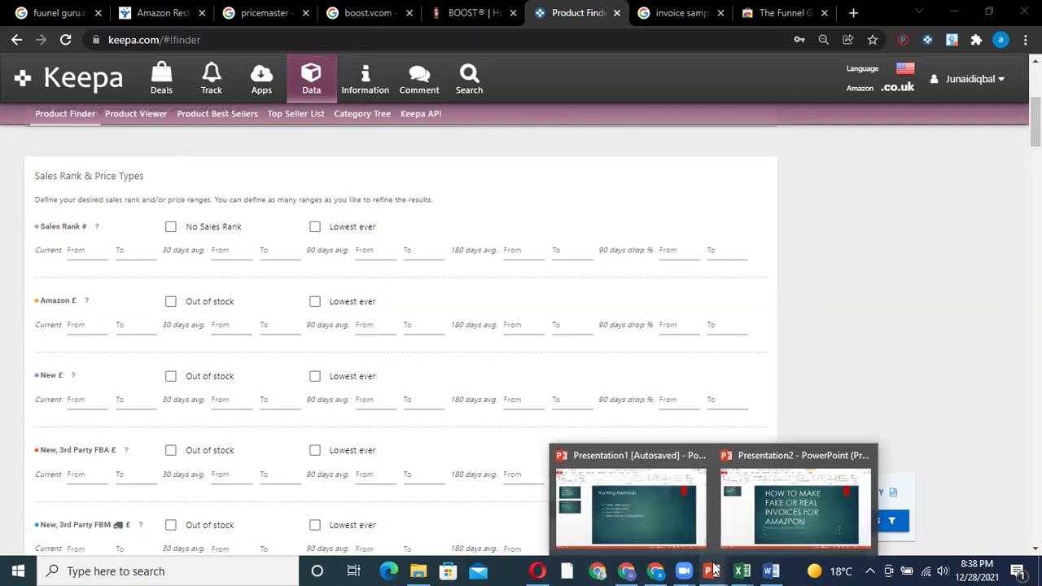
Switch to PowerPoint and highlight the "FBM Targeting Hunting" bullet on the Hunting Methods slide.
{"action": "left_click", "coordinate": [711, 570]}
{"action": "triple_click", "coordinate": [407, 280]}
{"action": "left_click", "coordinate": [458, 313]}
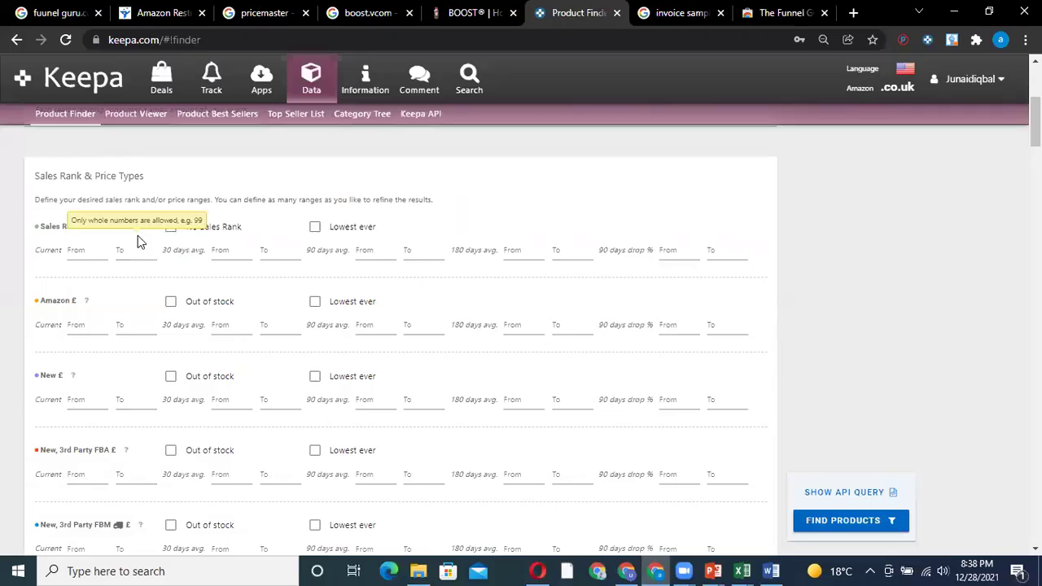
In Keepa's Product Finder, set the current Sales Rank upper limit to 15000 and require the Amazon price to be out of stock.
{"action": "left_click", "coordinate": [140, 253]}
{"action": "type", "text": "5000"}
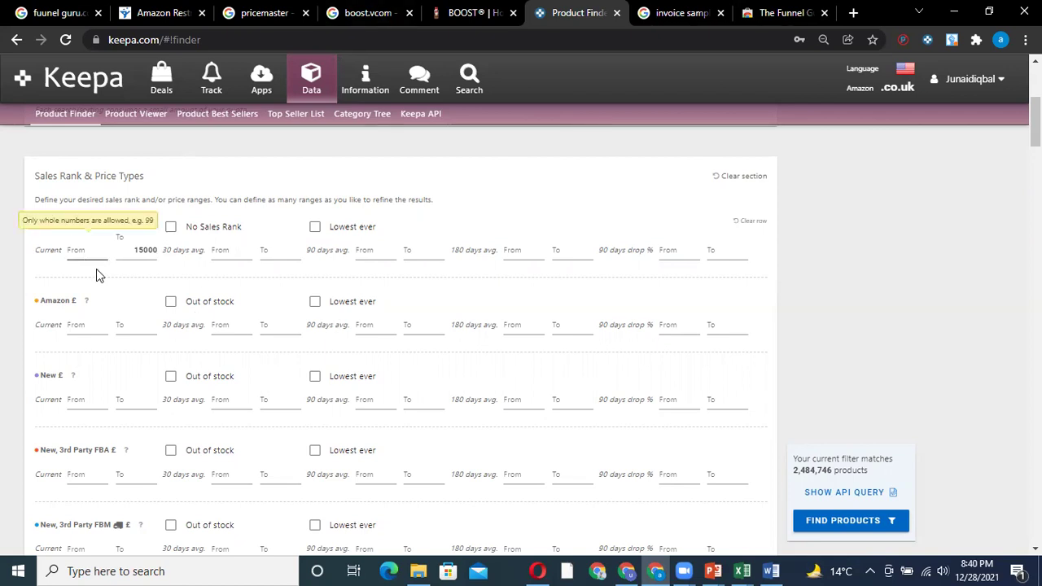
{"action": "left_click", "coordinate": [170, 306]}
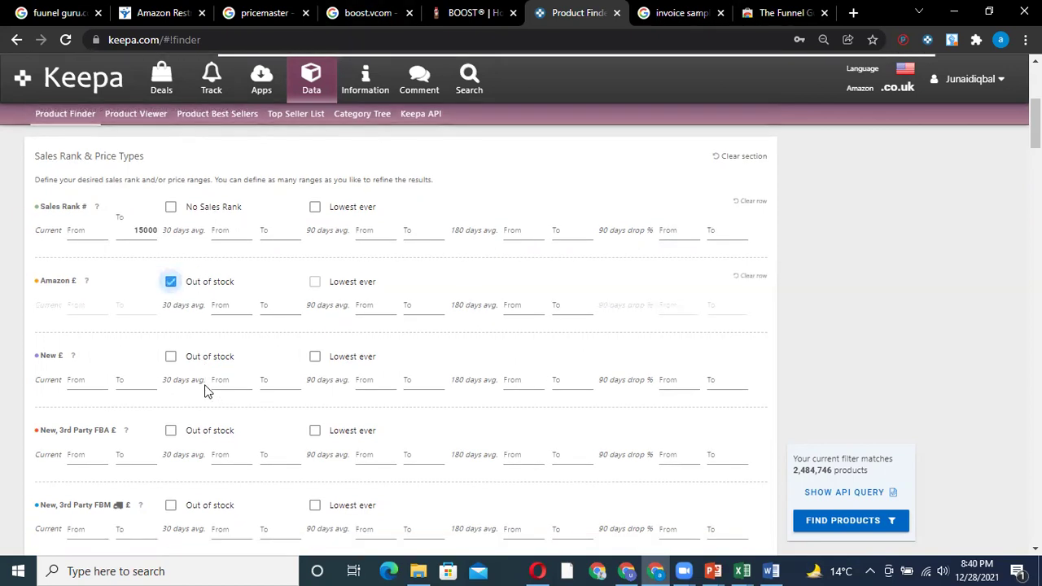
Restrict the filter to products whose New, 3rd Party FBA offer is out of stock.
{"action": "scroll", "coordinate": [163, 334], "scroll_direction": "down", "scroll_amount": 2}
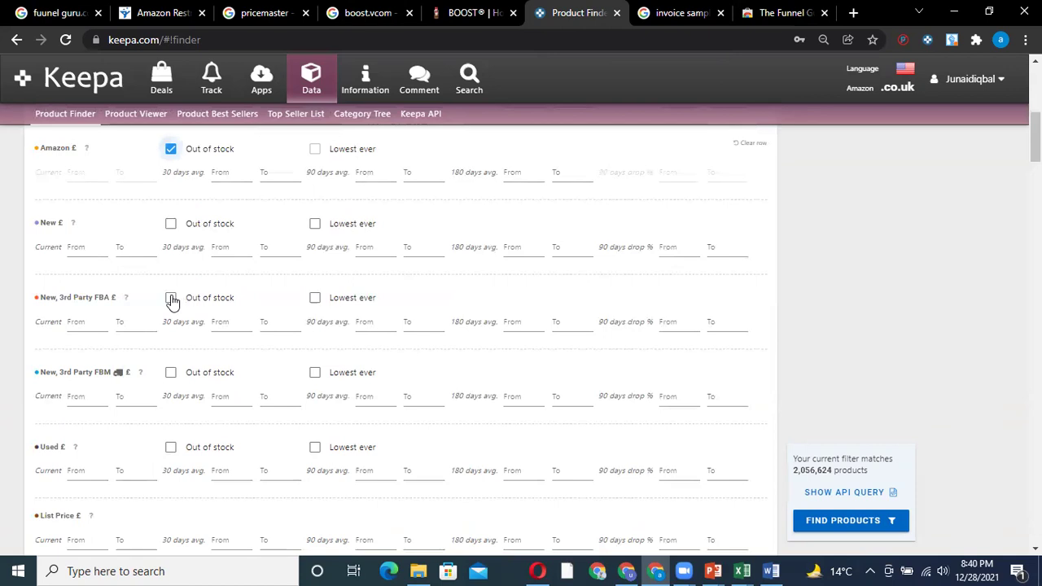
{"action": "left_click", "coordinate": [170, 298]}
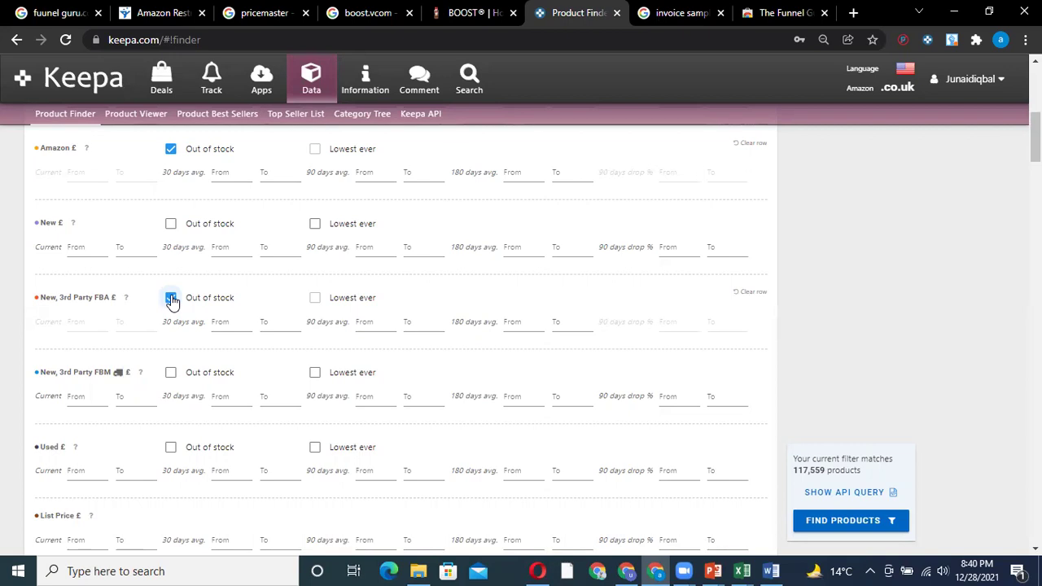
{"action": "left_click", "coordinate": [222, 322]}
Set the root category filter to Handmade Products.
{"action": "scroll", "coordinate": [218, 312], "scroll_direction": "down", "scroll_amount": 2}
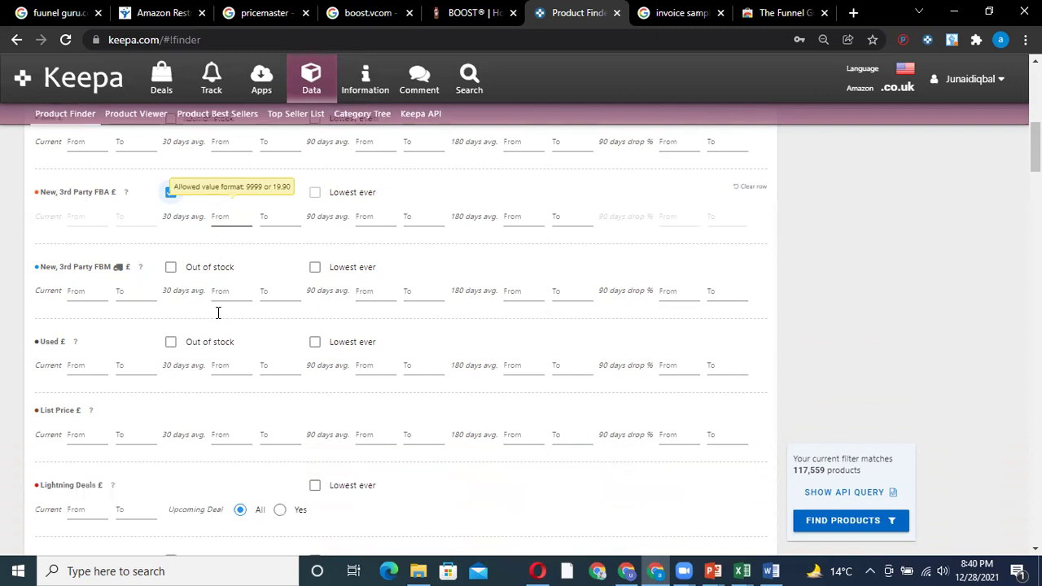
{"action": "scroll", "coordinate": [218, 312], "scroll_direction": "down", "scroll_amount": 15}
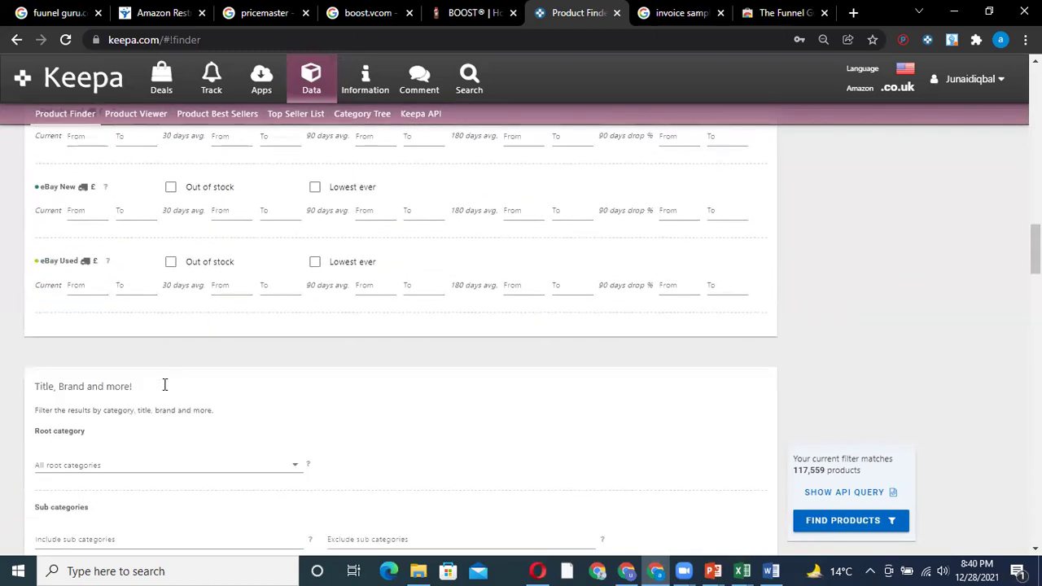
{"action": "scroll", "coordinate": [146, 350], "scroll_direction": "down", "scroll_amount": 2}
{"action": "left_click", "coordinate": [171, 311]}
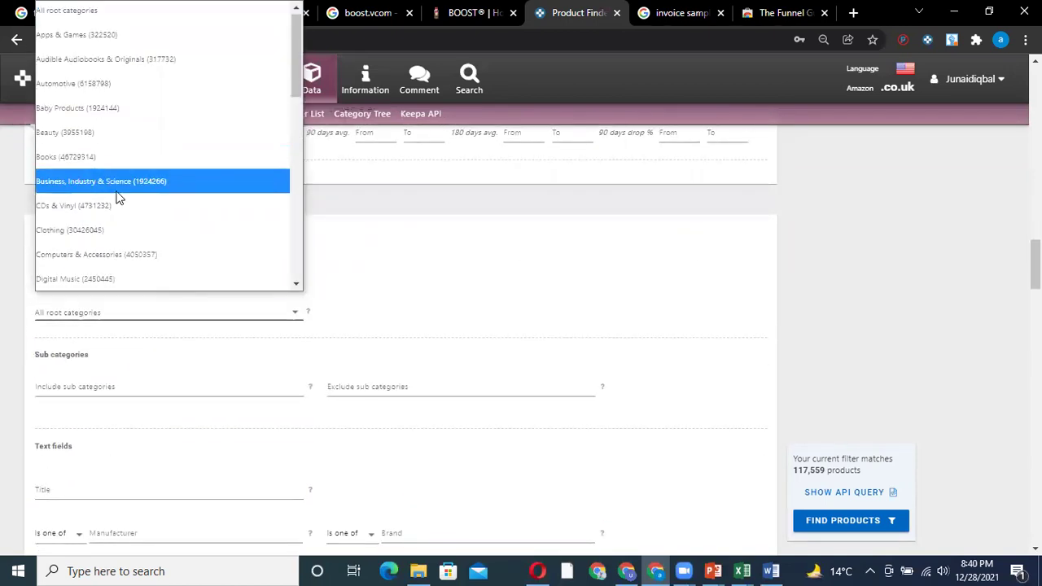
{"action": "scroll", "coordinate": [122, 201], "scroll_direction": "down", "scroll_amount": 2}
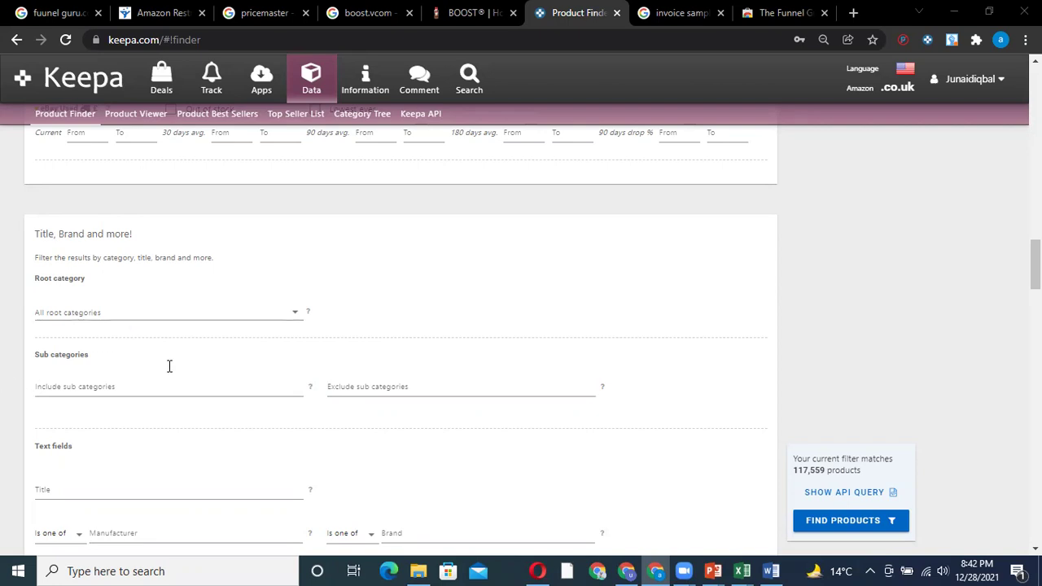
{"action": "left_click", "coordinate": [210, 316]}
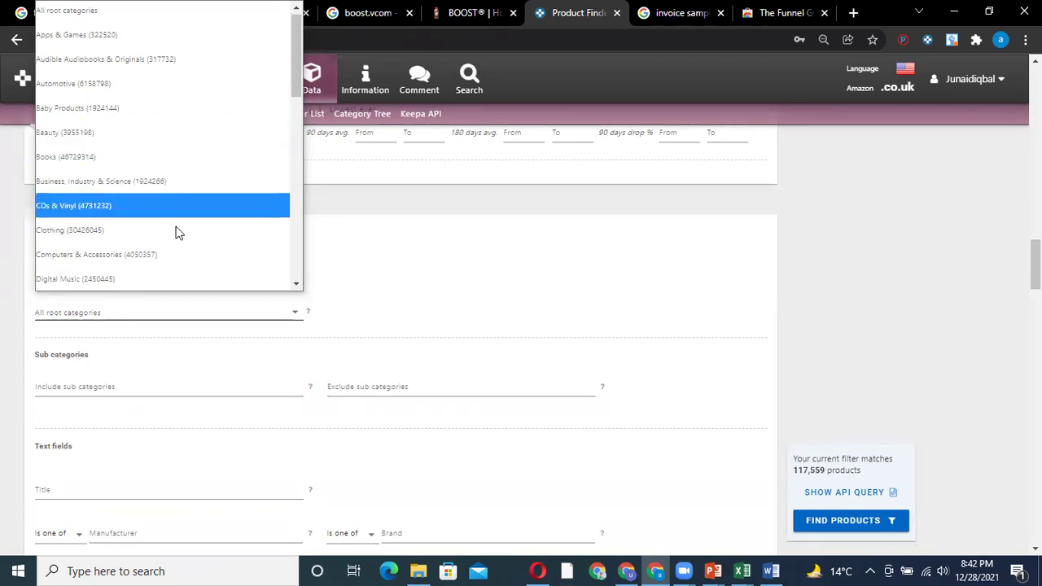
{"action": "scroll", "coordinate": [207, 212], "scroll_direction": "down", "scroll_amount": 2}
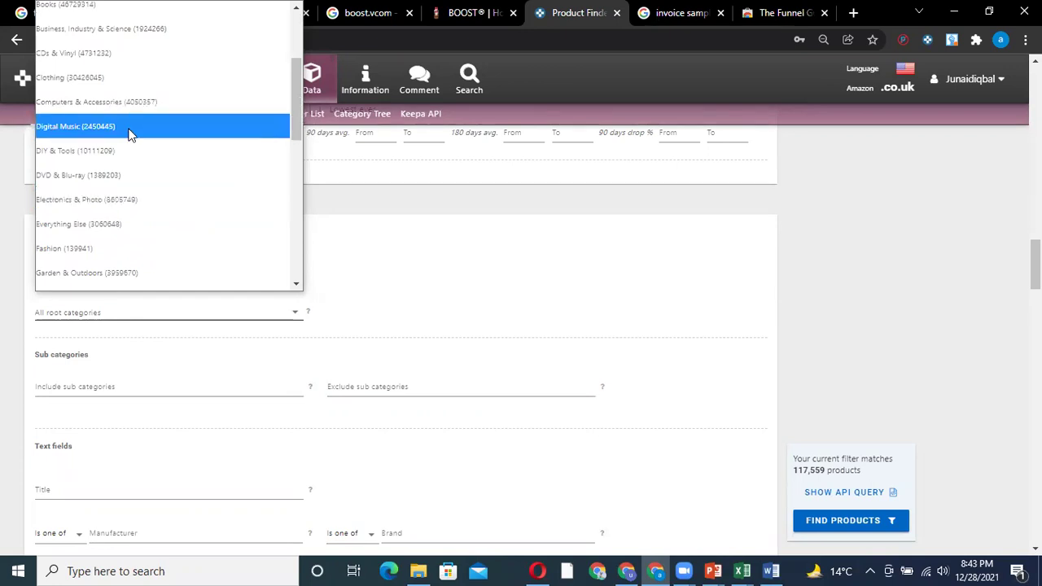
{"action": "scroll", "coordinate": [138, 114], "scroll_direction": "down", "scroll_amount": 4}
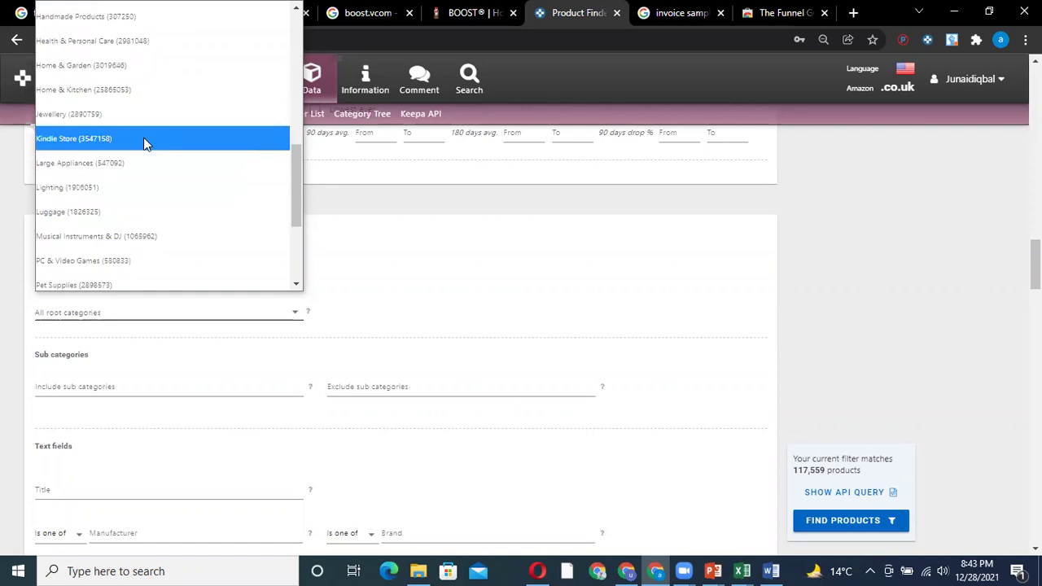
{"action": "left_click", "coordinate": [154, 22]}
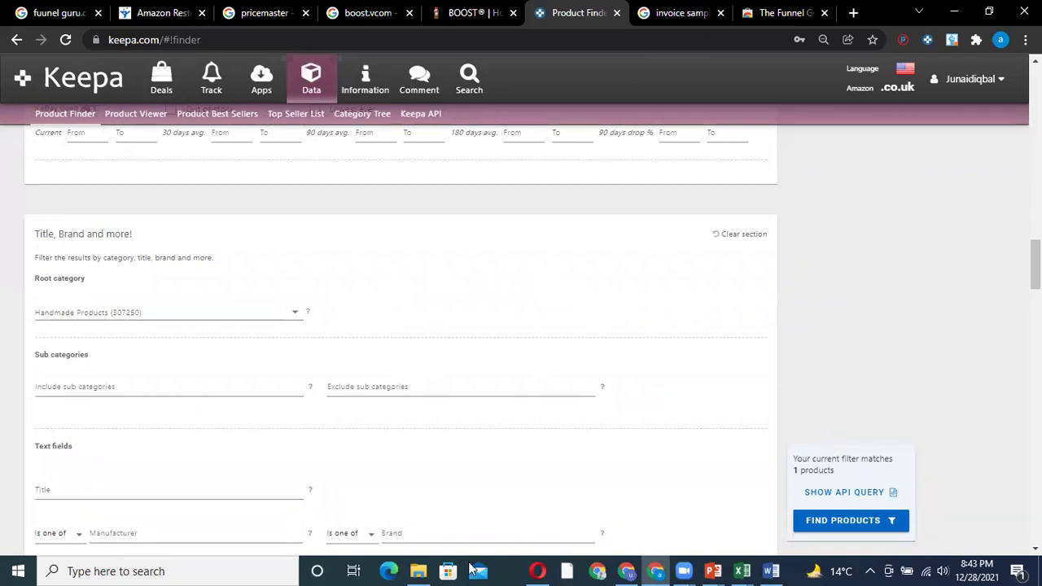
Switch to the Presentation1 slides in PowerPoint and highlight the "Suppers Listings Hunting" bullet.
{"action": "mouse_move", "coordinate": [709, 570]}
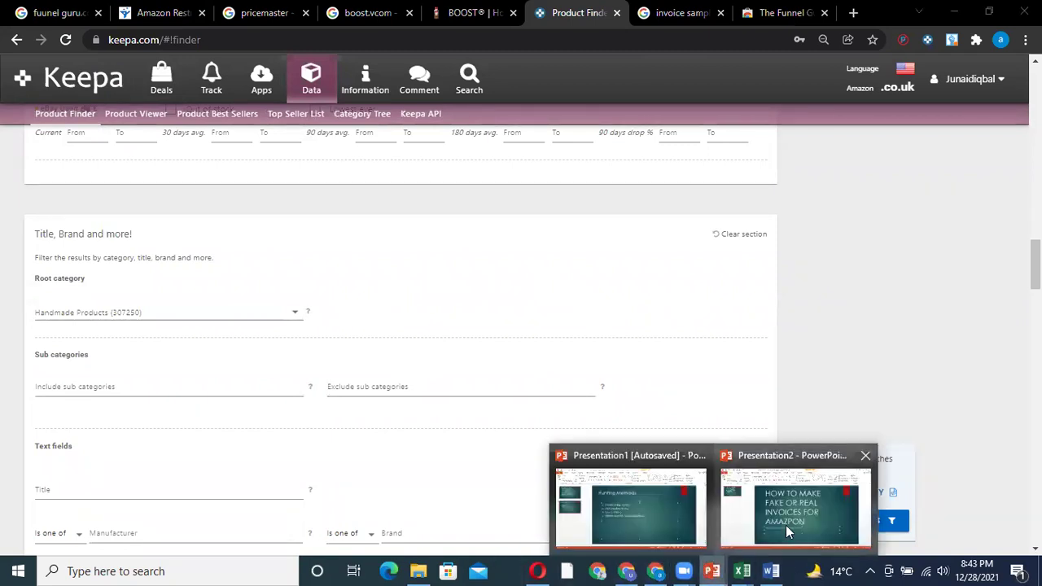
{"action": "left_click", "coordinate": [627, 500]}
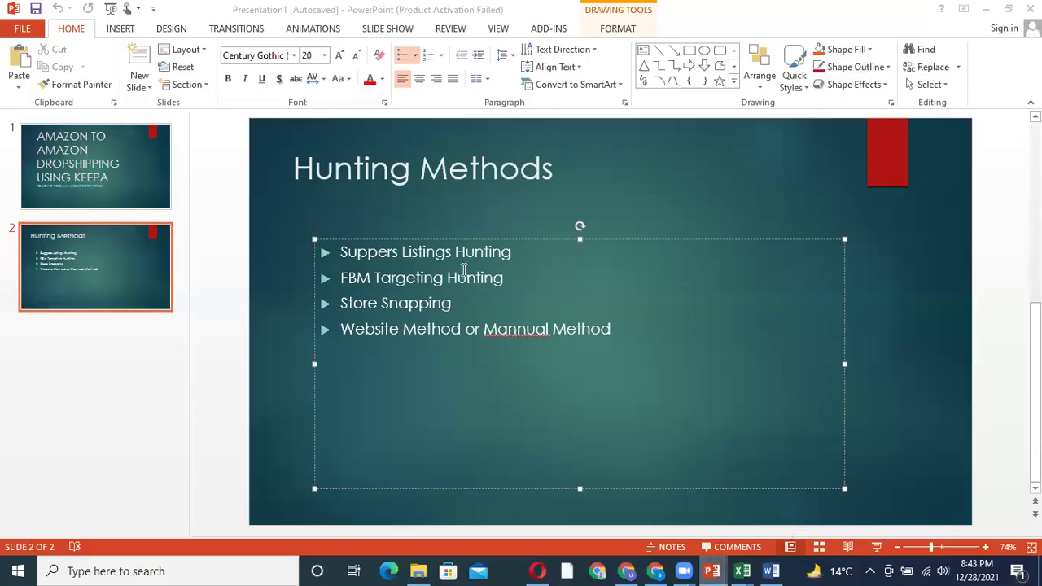
{"action": "triple_click", "coordinate": [345, 254]}
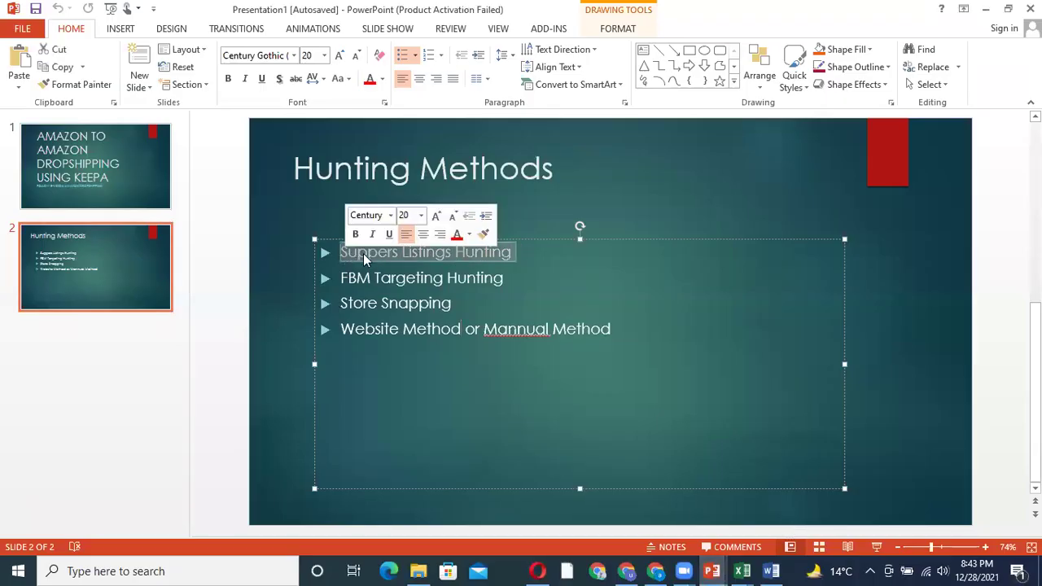
{"action": "left_click", "coordinate": [369, 253]}
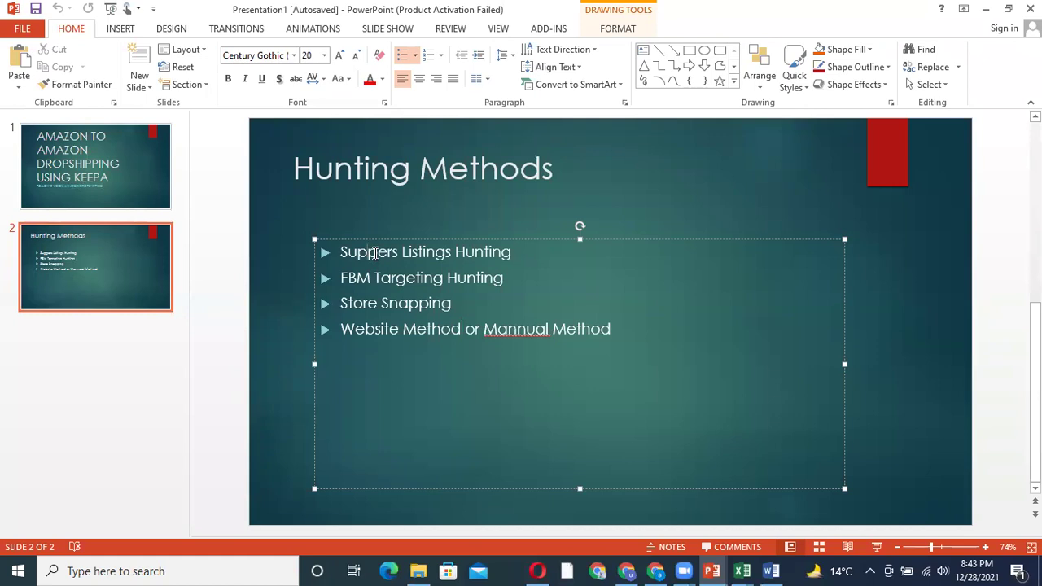
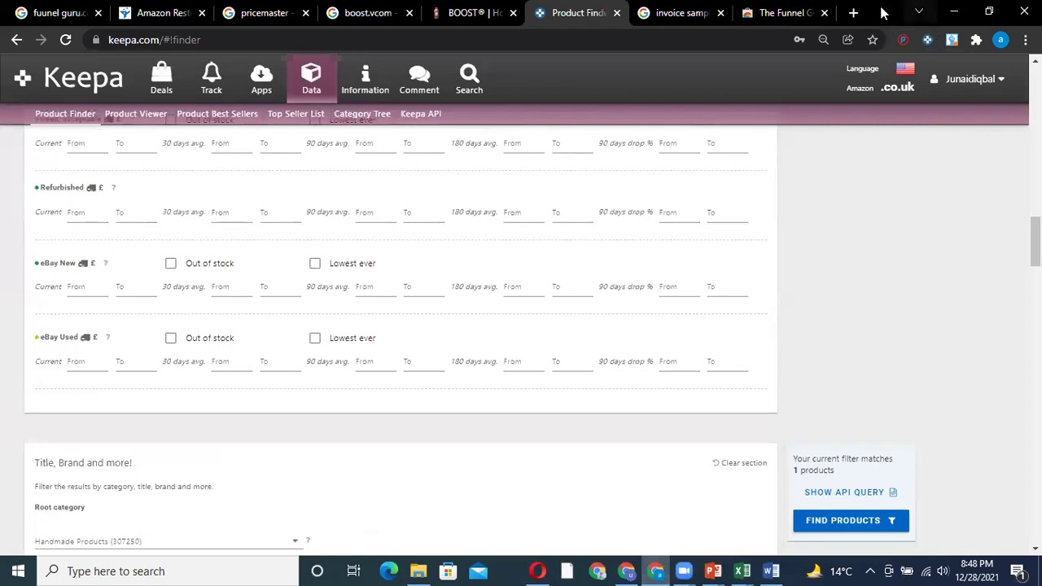
Log in to Keepa in a new browser tab and open the Product Finder.
{"action": "left_click", "coordinate": [853, 12]}
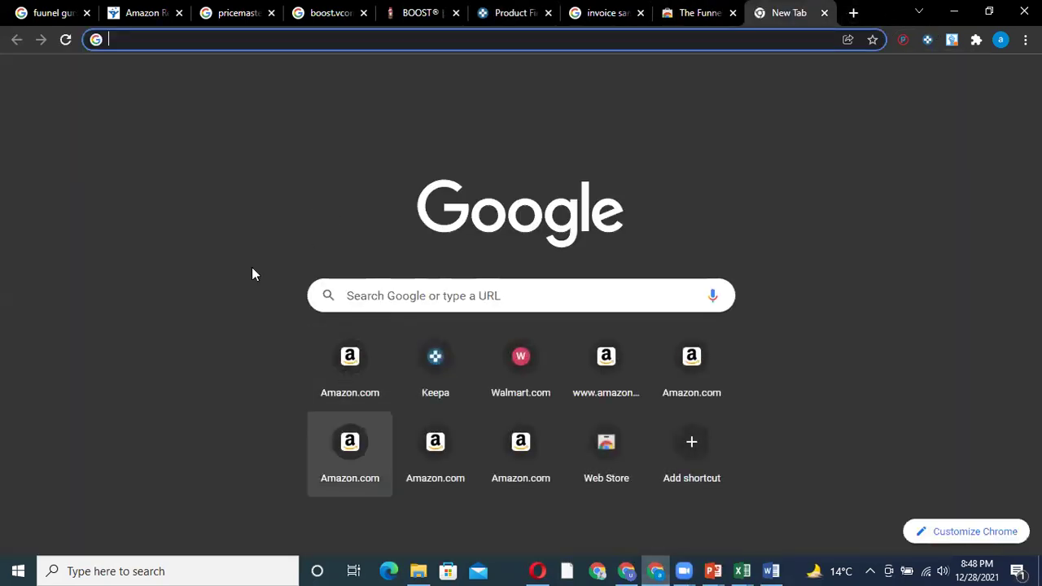
{"action": "left_click", "coordinate": [437, 364]}
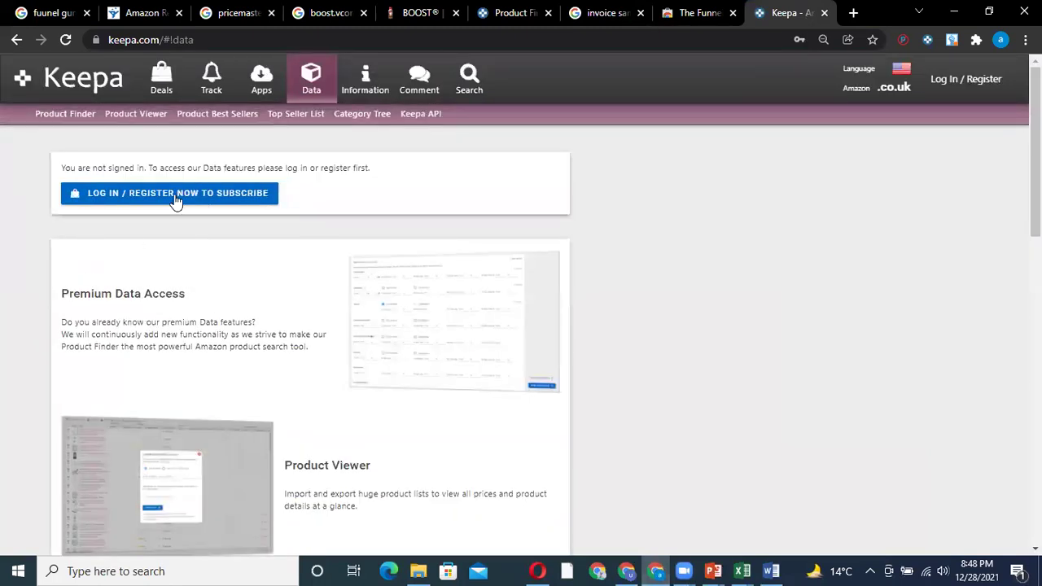
{"action": "left_click", "coordinate": [961, 79]}
{"action": "left_click", "coordinate": [556, 393]}
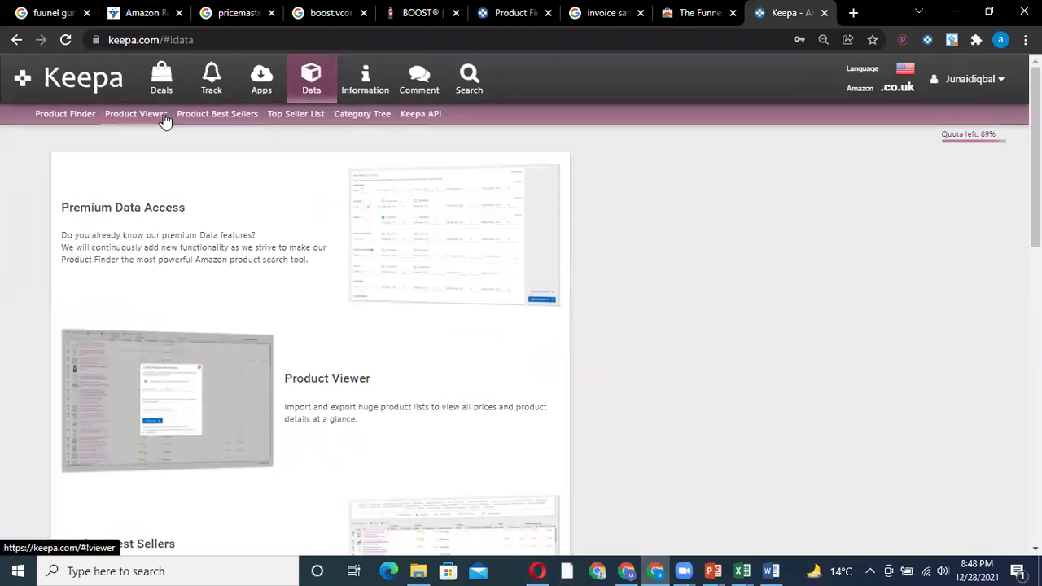
{"action": "left_click", "coordinate": [57, 118]}
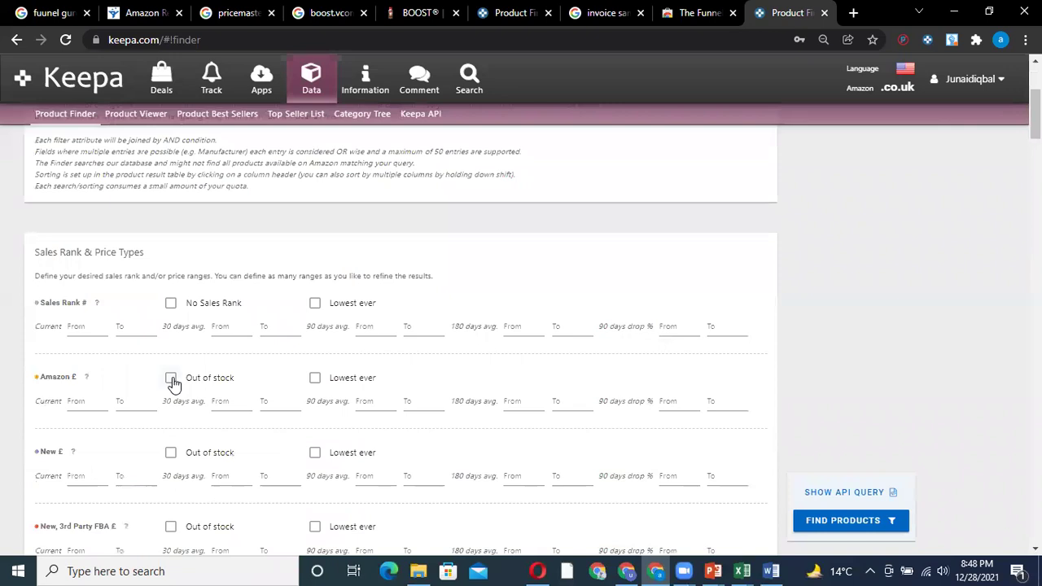
Limit the current Sales Rank to 10000 and require both the Amazon and New, 3rd Party FBA prices to be out of stock.
{"action": "left_click", "coordinate": [171, 378]}
{"action": "left_click", "coordinate": [148, 326]}
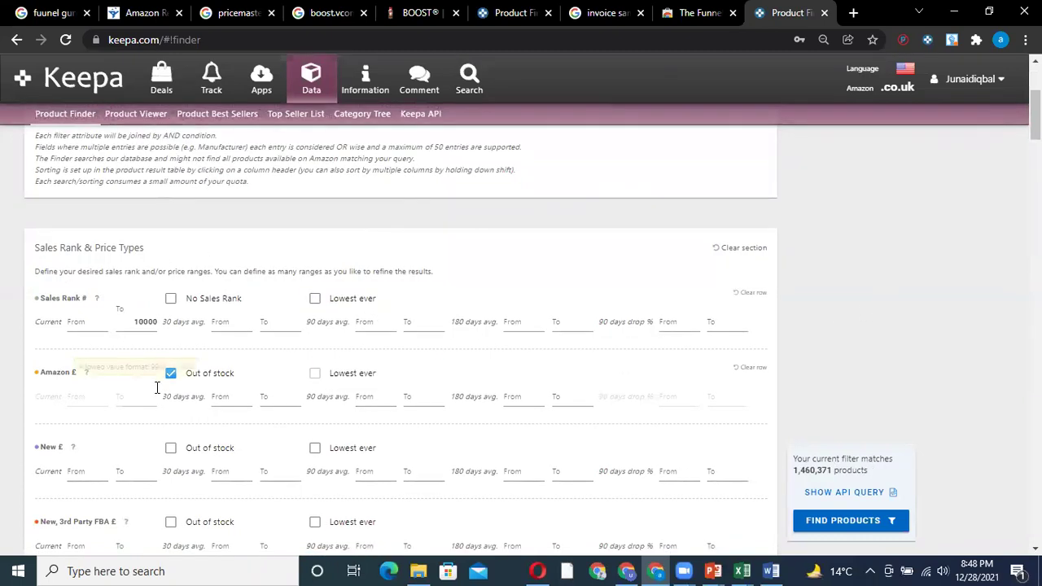
{"action": "scroll", "coordinate": [210, 334], "scroll_direction": "down", "scroll_amount": 3}
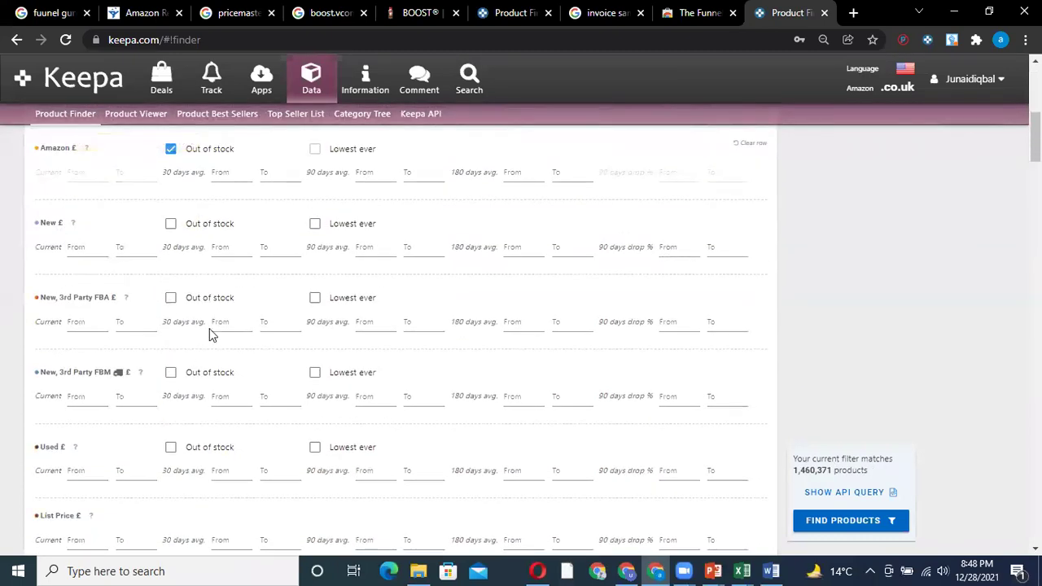
{"action": "left_click", "coordinate": [172, 301]}
Browse the root categories and set the root category filter to Grocery.
{"action": "scroll", "coordinate": [183, 340], "scroll_direction": "down", "scroll_amount": 7}
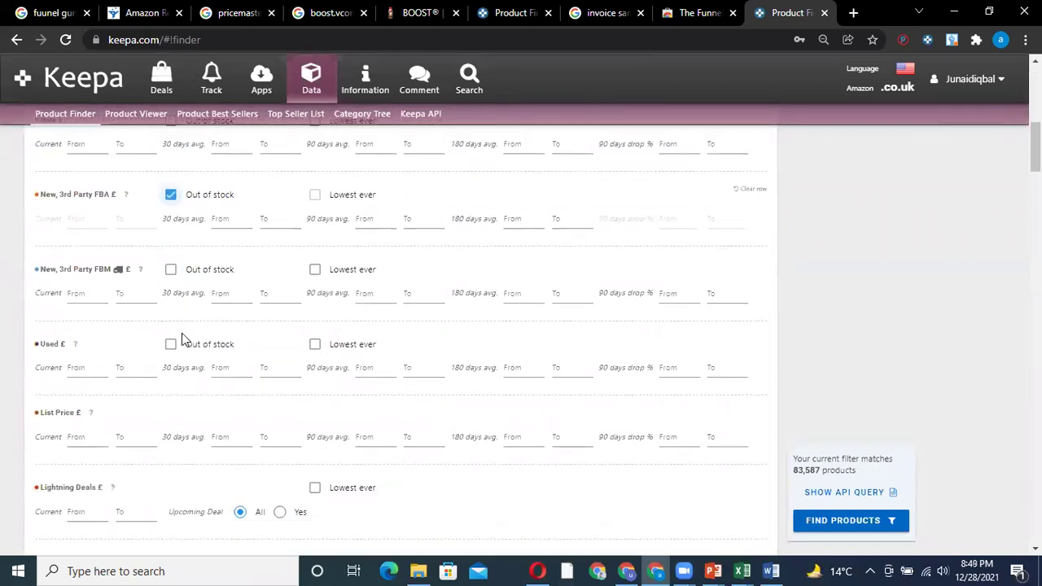
{"action": "scroll", "coordinate": [182, 337], "scroll_direction": "down", "scroll_amount": 10}
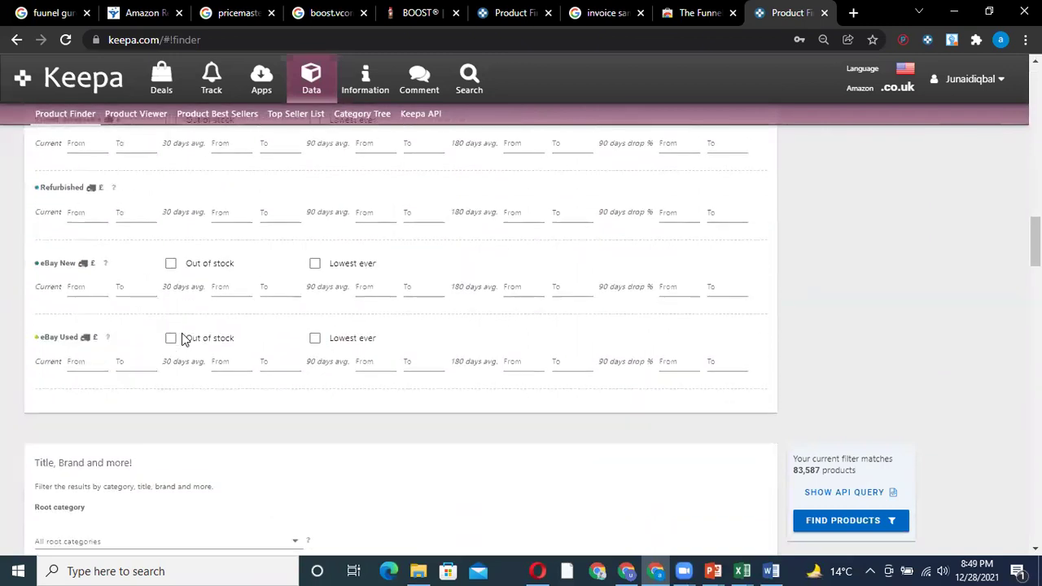
{"action": "left_click", "coordinate": [132, 315]}
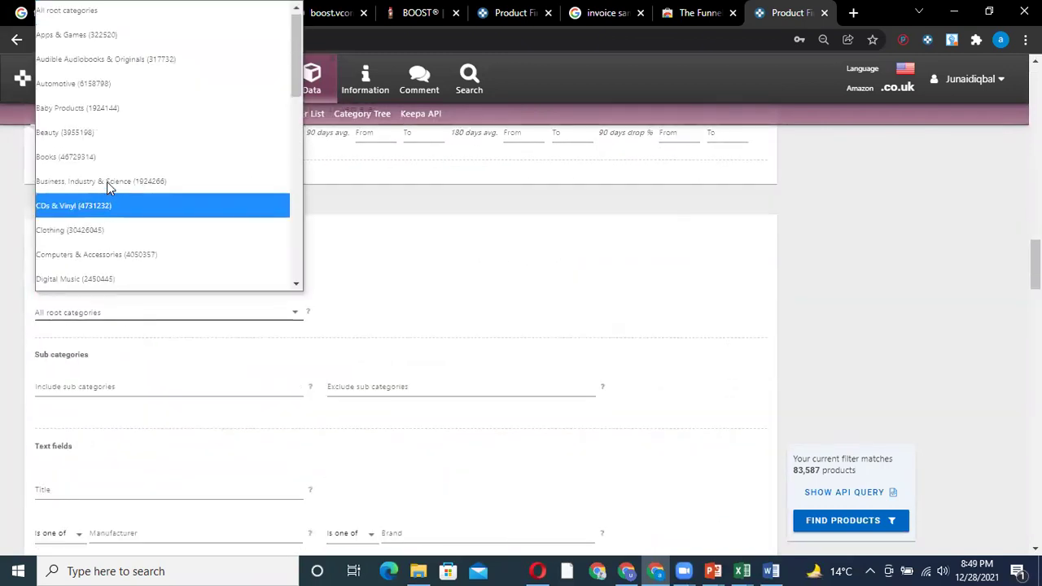
{"action": "key", "text": "g"}
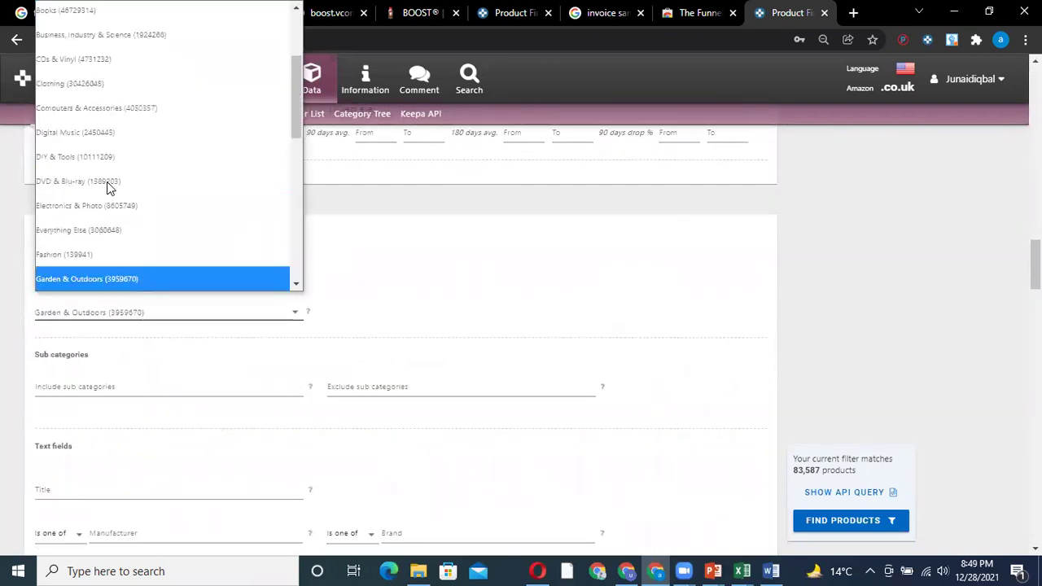
{"action": "scroll", "coordinate": [109, 188], "scroll_direction": "down", "scroll_amount": 1}
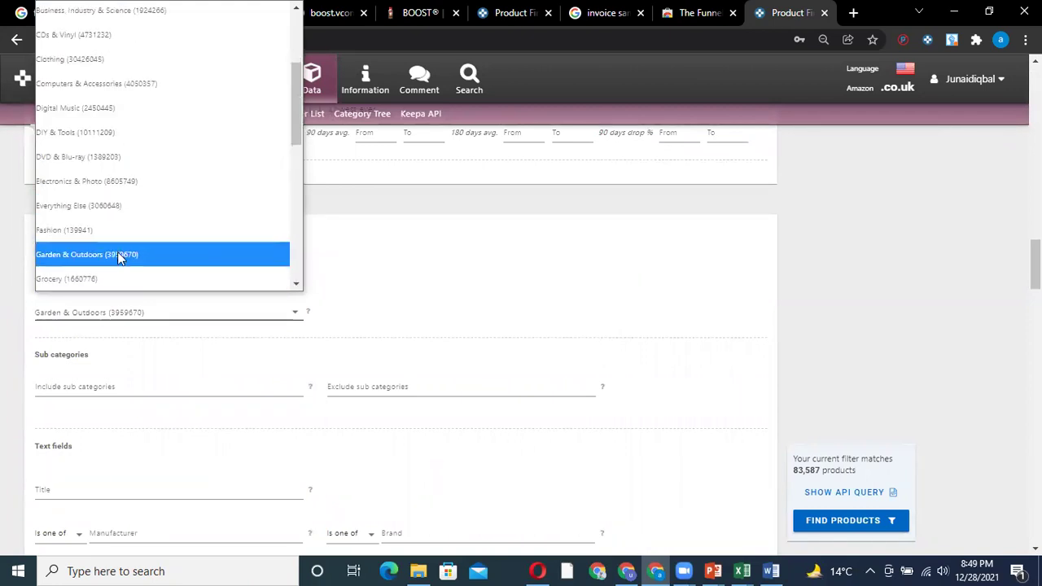
{"action": "scroll", "coordinate": [195, 216], "scroll_direction": "up", "scroll_amount": 3}
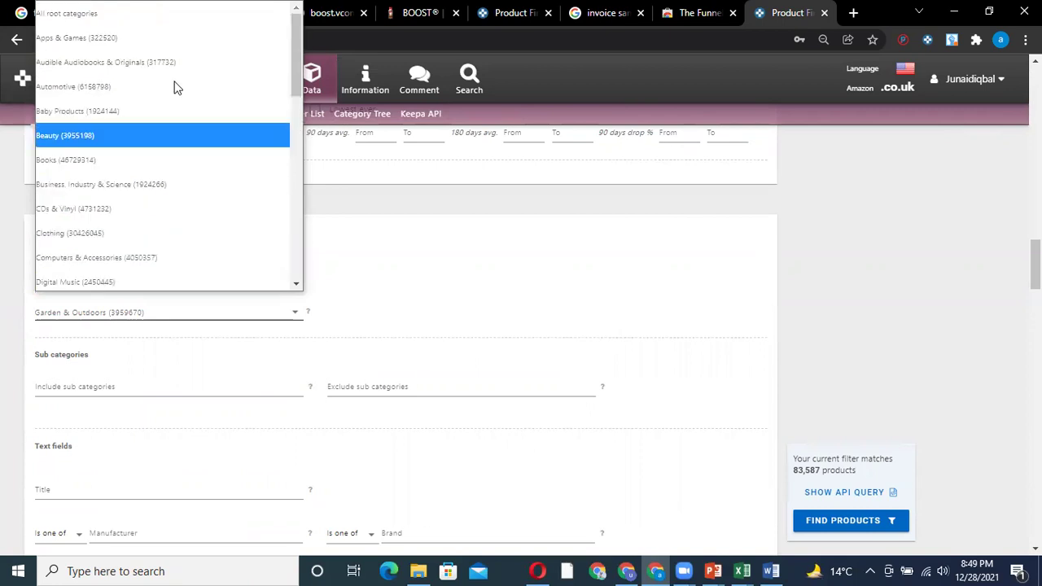
{"action": "scroll", "coordinate": [221, 160], "scroll_direction": "down", "scroll_amount": 4}
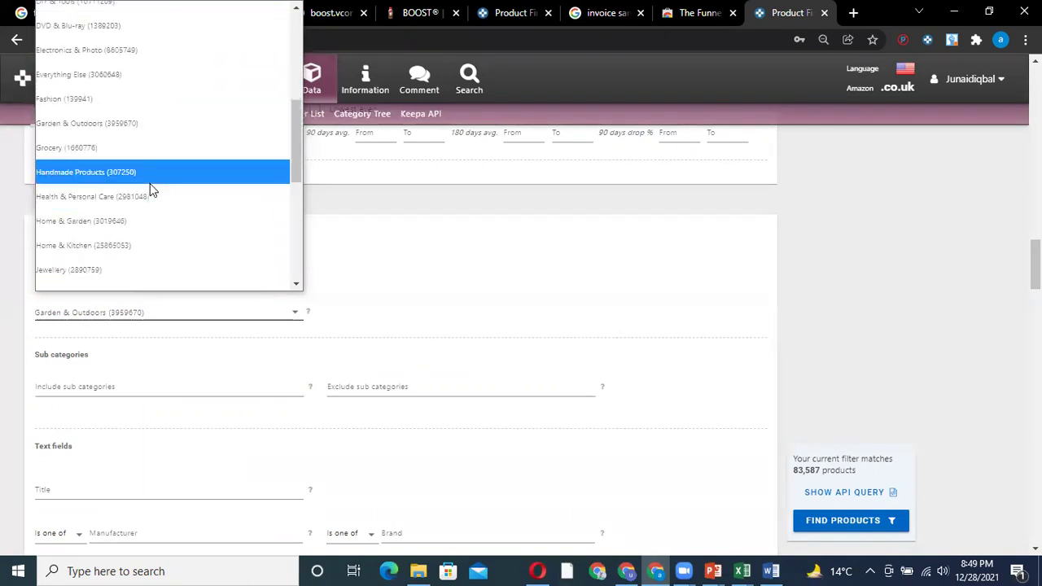
{"action": "scroll", "coordinate": [146, 195], "scroll_direction": "down", "scroll_amount": 4}
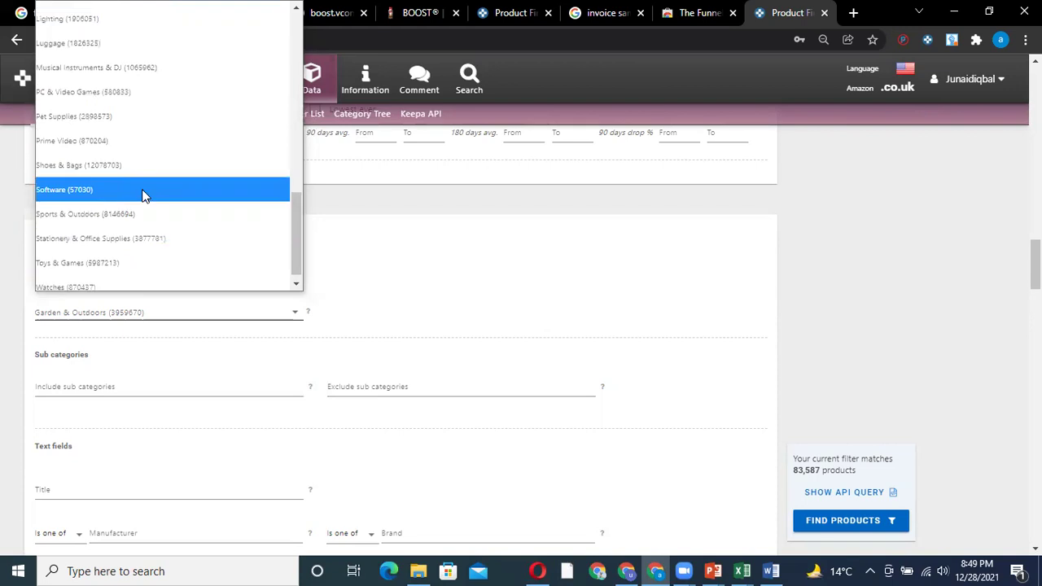
{"action": "scroll", "coordinate": [122, 136], "scroll_direction": "up", "scroll_amount": 3}
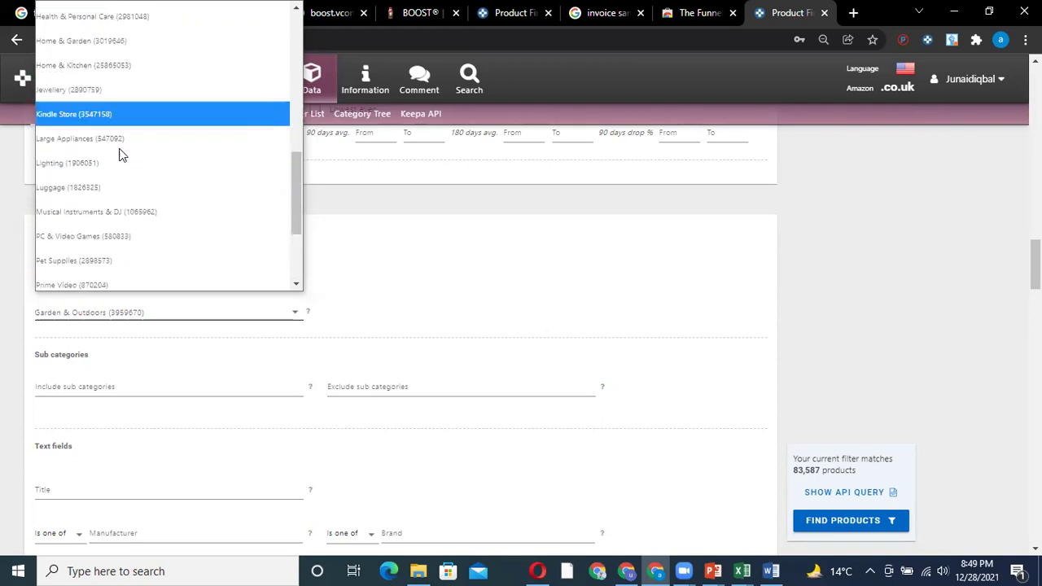
{"action": "key", "text": "g"}
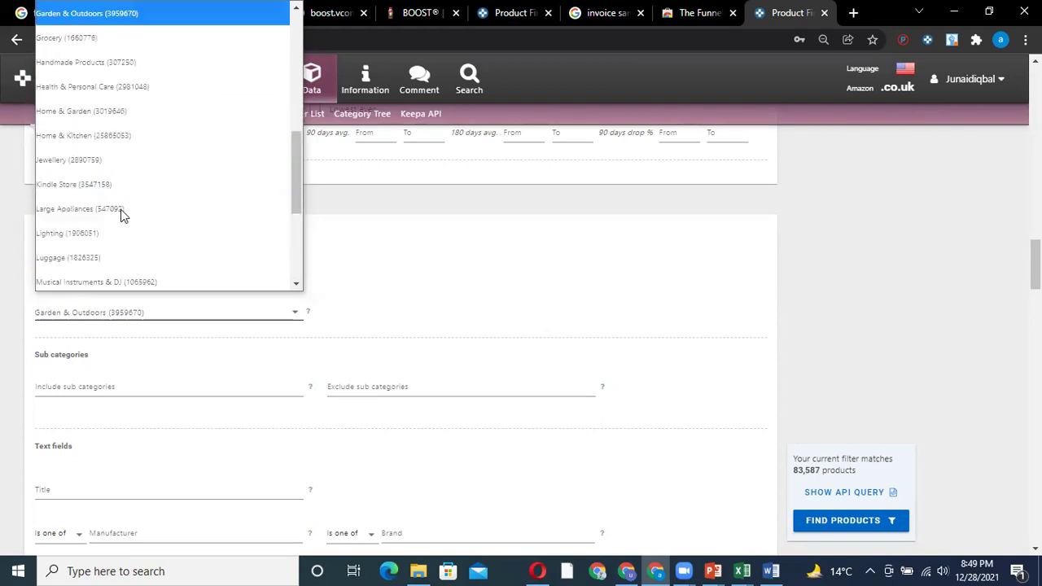
{"action": "key", "text": "r"}
{"action": "key", "text": "Return"}
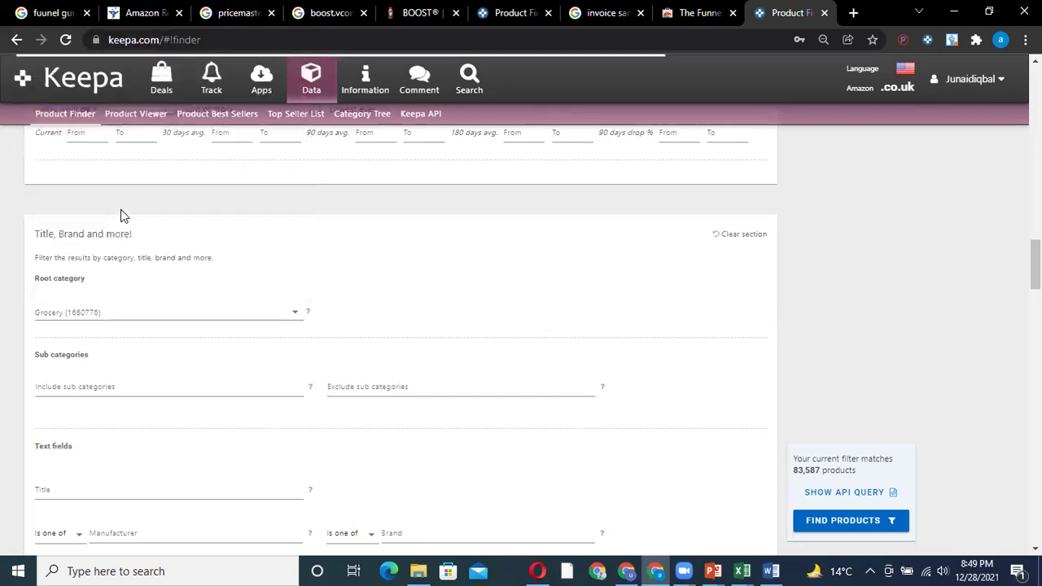
Restrict the Buy Box Seller filter to 3rd Party.
{"action": "scroll", "coordinate": [190, 368], "scroll_direction": "down", "scroll_amount": 2}
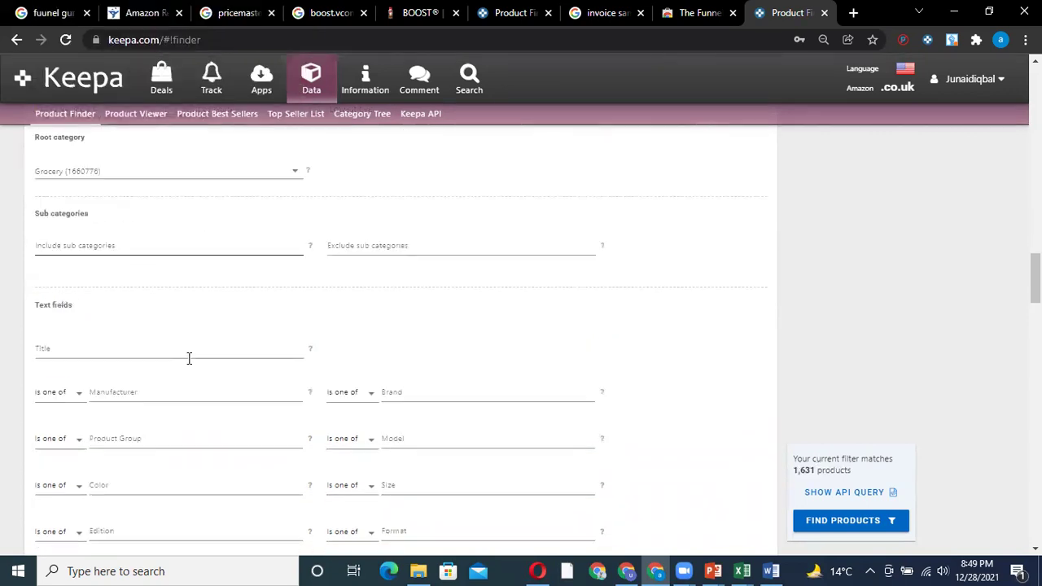
{"action": "left_click", "coordinate": [191, 233]}
{"action": "scroll", "coordinate": [190, 290], "scroll_direction": "down", "scroll_amount": 4}
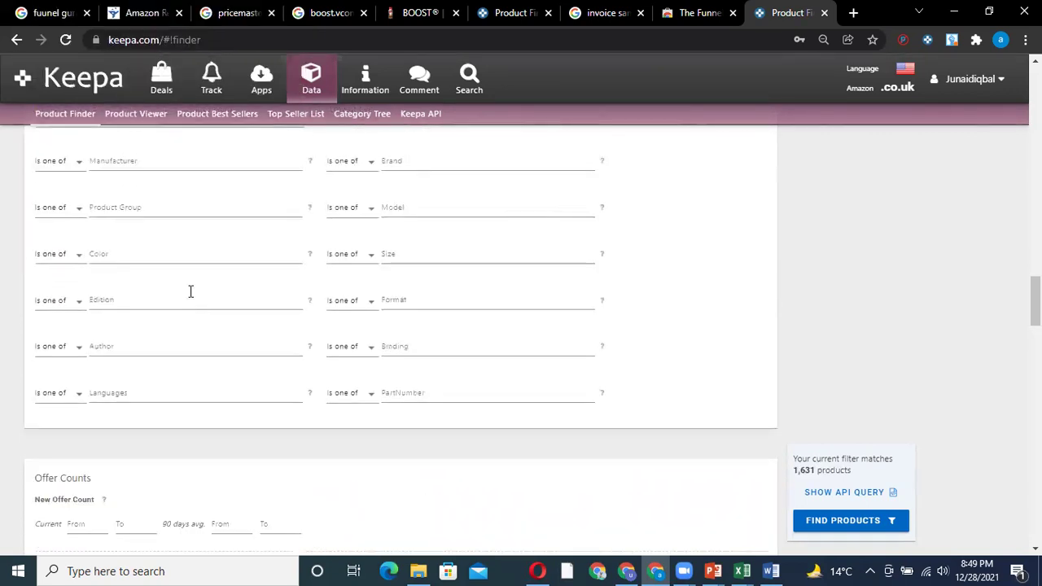
{"action": "scroll", "coordinate": [198, 363], "scroll_direction": "down", "scroll_amount": 5}
{"action": "scroll", "coordinate": [204, 401], "scroll_direction": "down", "scroll_amount": 2}
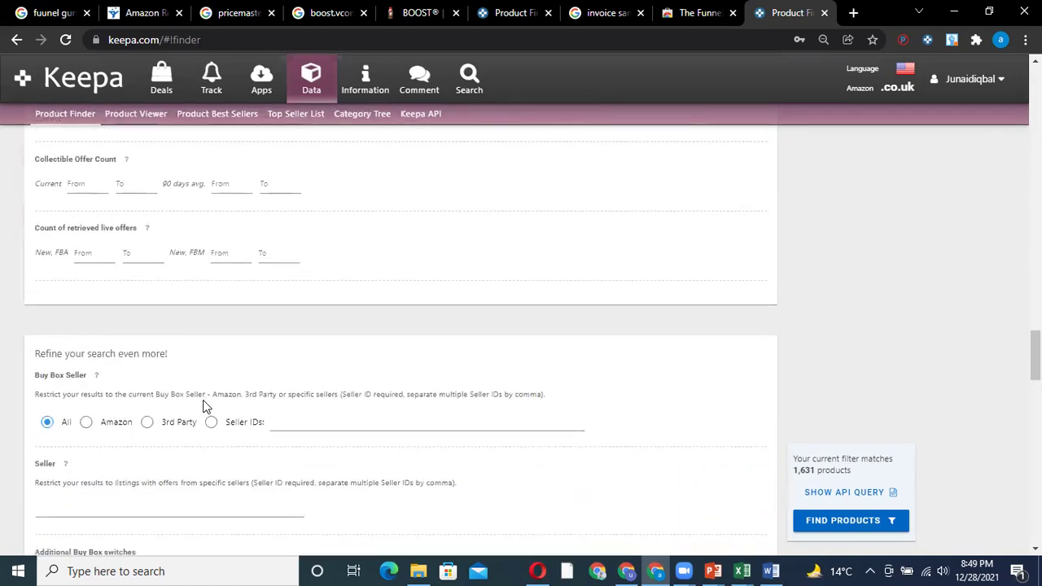
{"action": "left_click", "coordinate": [178, 277]}
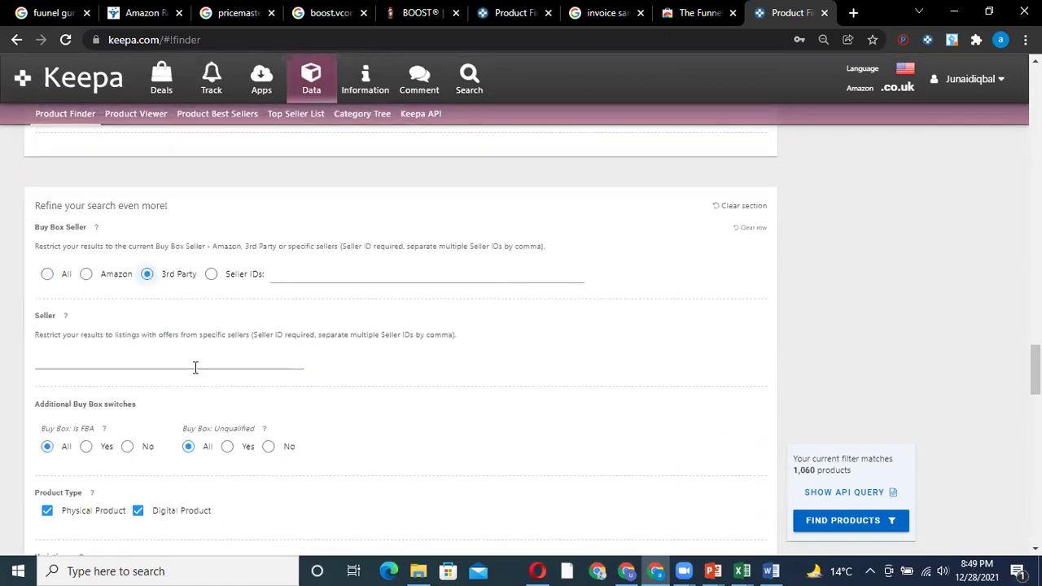
Set Buy Box: Unqualified to Yes and Buy Box: Is FBA to No, and run the product search.
{"action": "left_click", "coordinate": [227, 446]}
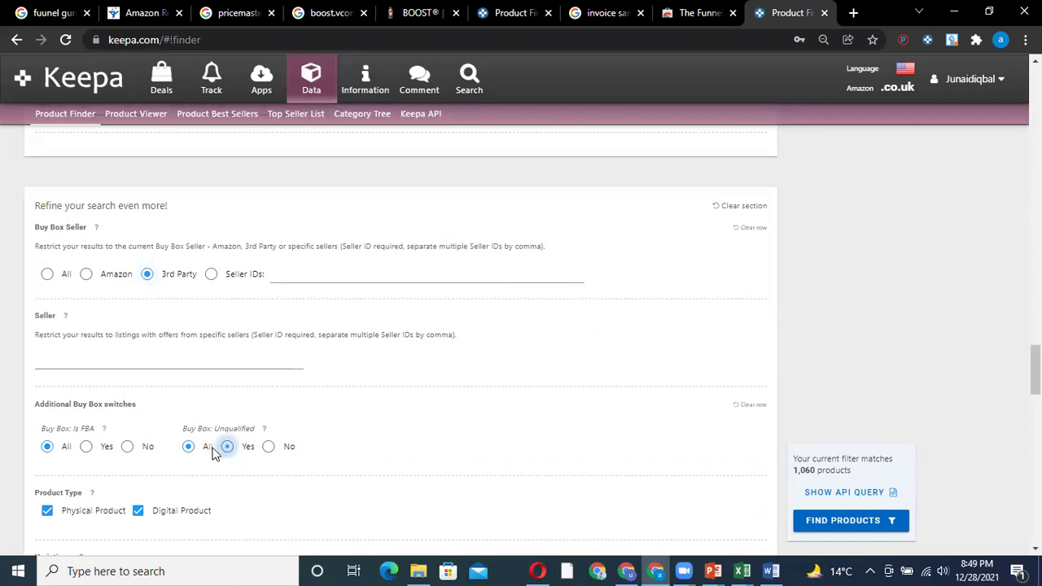
{"action": "left_click", "coordinate": [127, 446]}
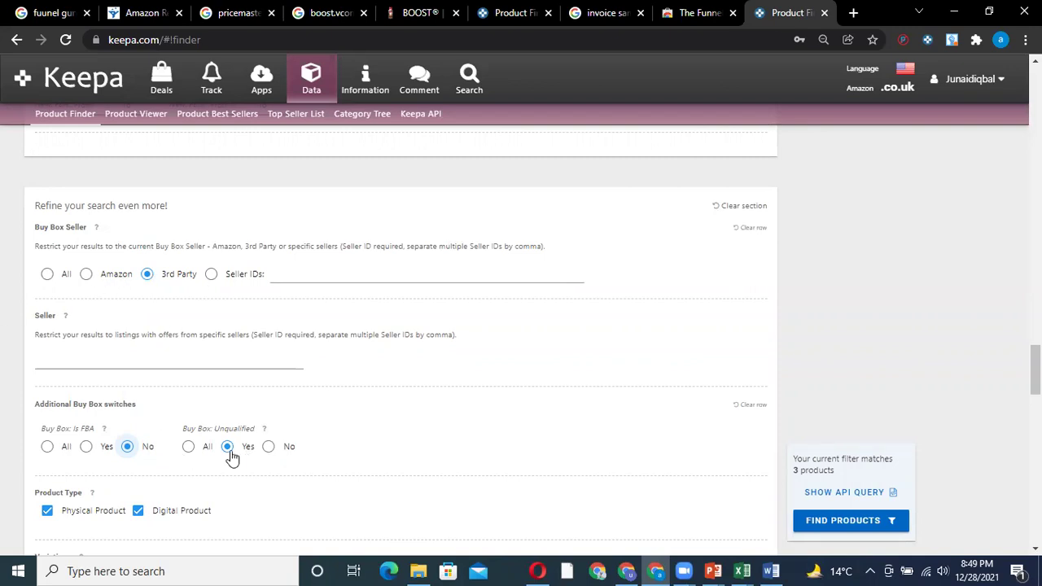
{"action": "left_click", "coordinate": [806, 523]}
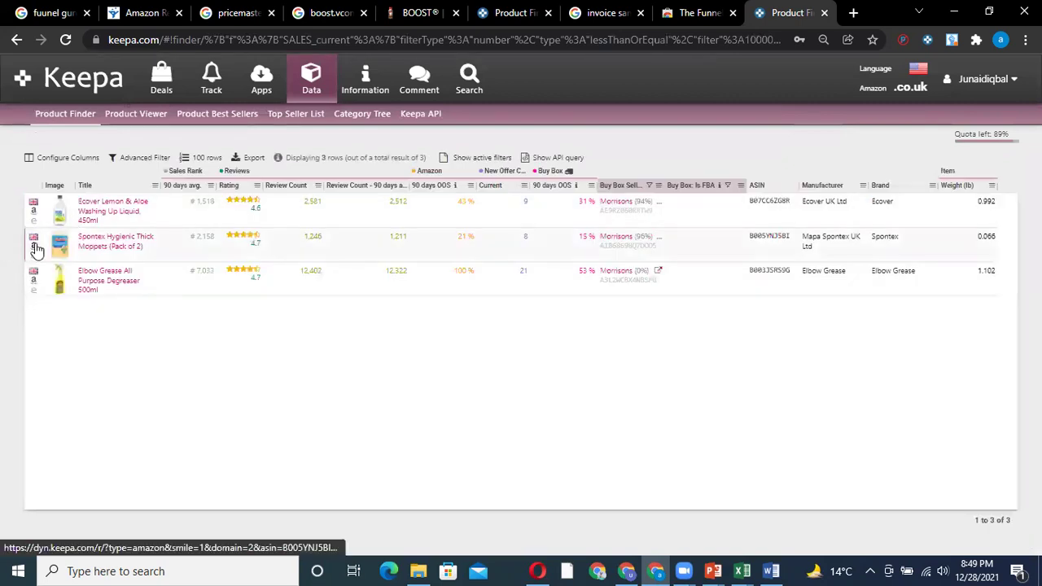
Open the Amazon listing of the Spontex Hygienic Thick Moppets and bring up its delivery location chooser.
{"action": "left_click", "coordinate": [33, 248]}
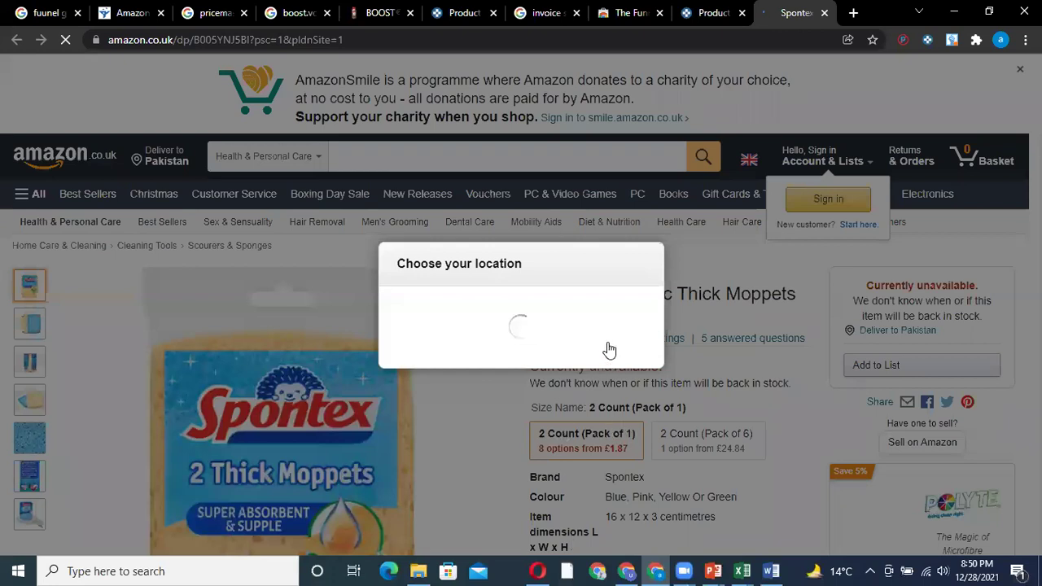
{"action": "left_click", "coordinate": [605, 346]}
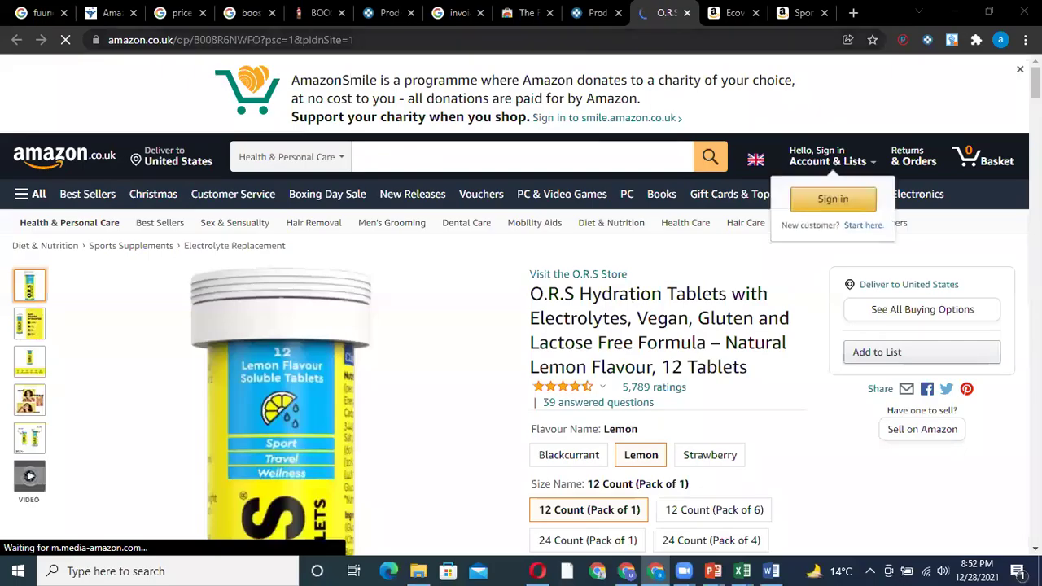
Return to the Keepa Product Finder filters and change the root category from Health & Personal Care to Grocery.
{"action": "left_click", "coordinate": [572, 14]}
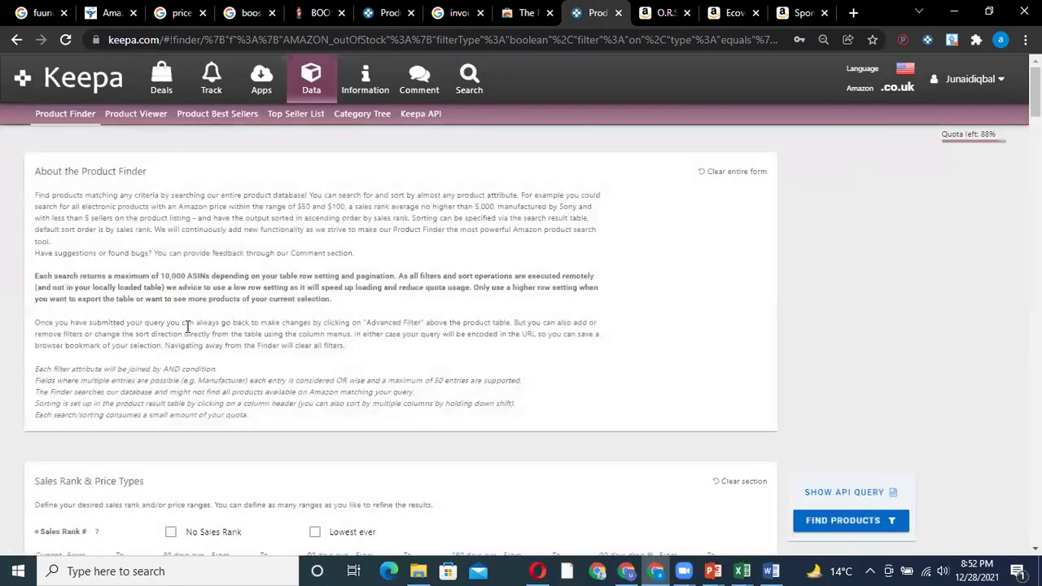
{"action": "scroll", "coordinate": [207, 317], "scroll_direction": "down", "scroll_amount": 5}
{"action": "scroll", "coordinate": [207, 317], "scroll_direction": "down", "scroll_amount": 8}
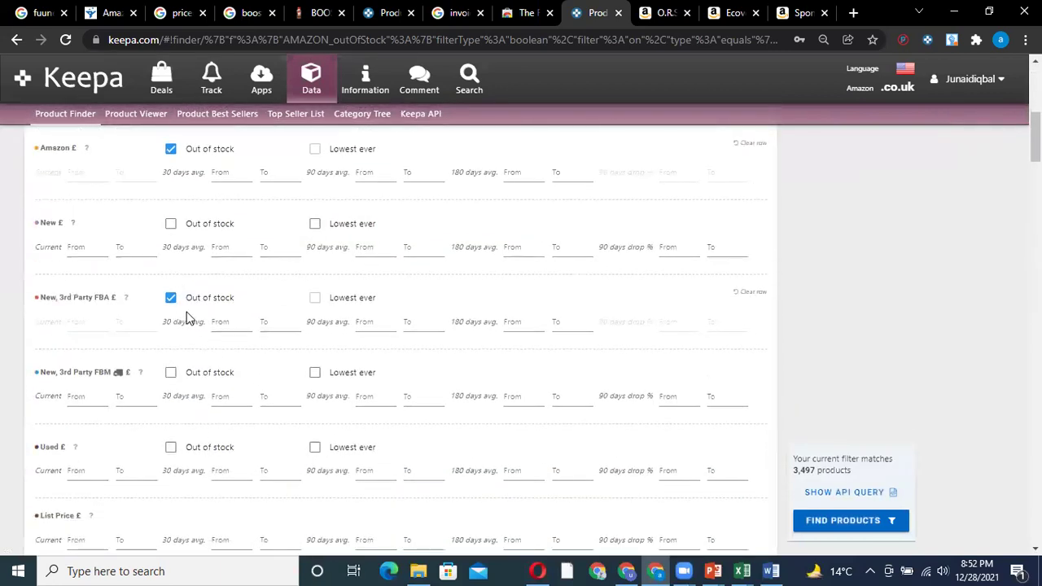
{"action": "scroll", "coordinate": [188, 317], "scroll_direction": "down", "scroll_amount": 15}
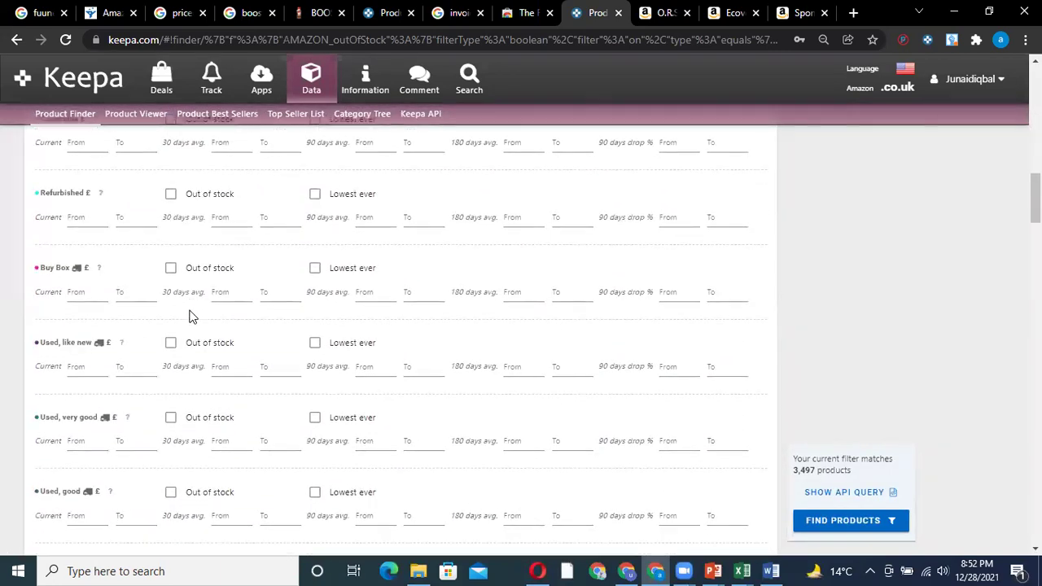
{"action": "scroll", "coordinate": [188, 315], "scroll_direction": "up", "scroll_amount": 8}
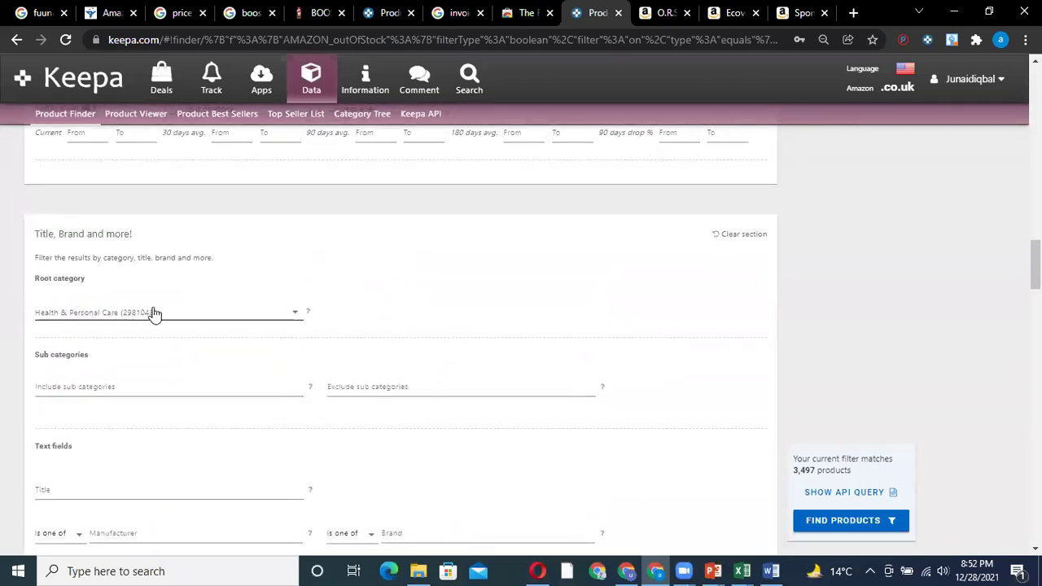
{"action": "left_click", "coordinate": [154, 314]}
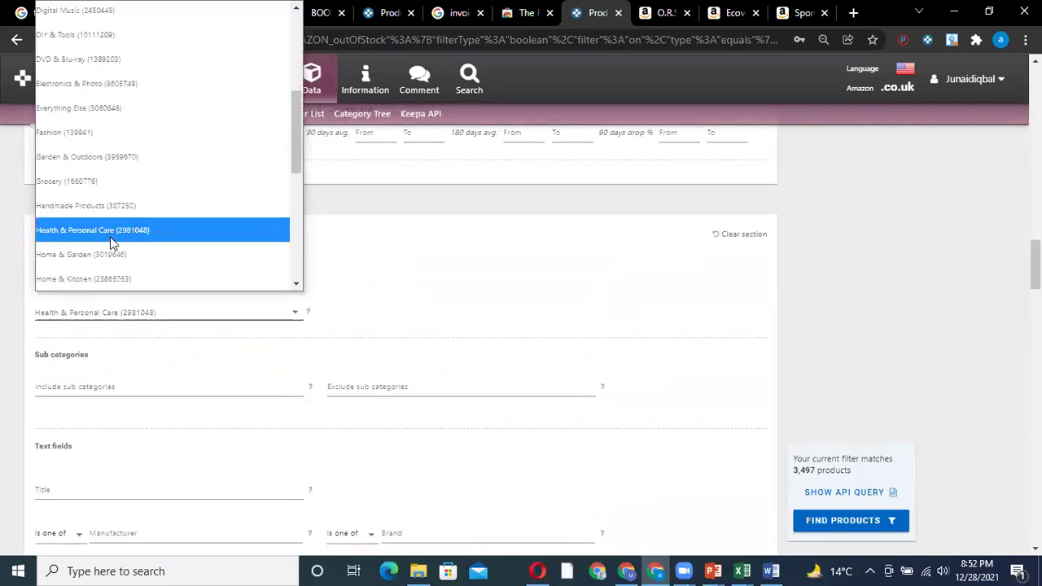
{"action": "key", "text": "g"}
{"action": "key", "text": "r"}
{"action": "key", "text": "Return"}
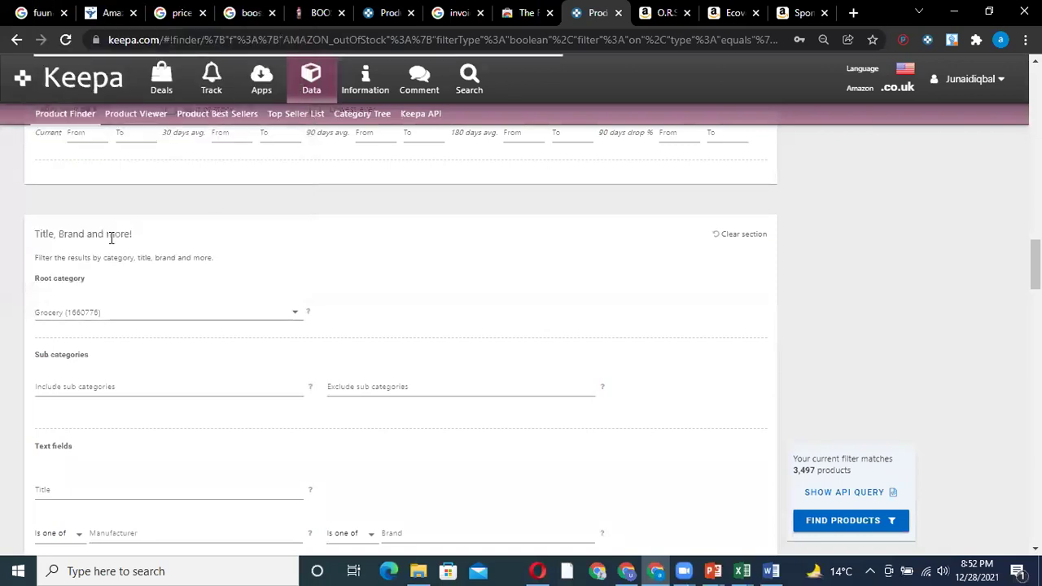
Exclude digital products from the search, with Buy Box: Unqualified set to Yes and Buy Box: Is FBA set to No.
{"action": "scroll", "coordinate": [128, 247], "scroll_direction": "down", "scroll_amount": 3}
{"action": "scroll", "coordinate": [81, 321], "scroll_direction": "down", "scroll_amount": 5}
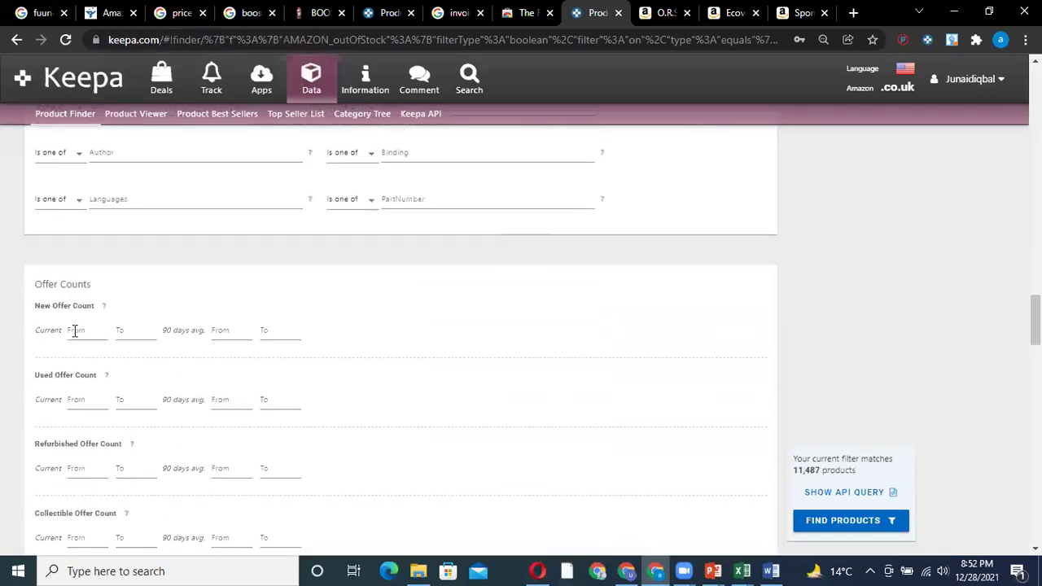
{"action": "scroll", "coordinate": [16, 326], "scroll_direction": "down", "scroll_amount": 4}
{"action": "scroll", "coordinate": [4, 333], "scroll_direction": "down", "scroll_amount": 1}
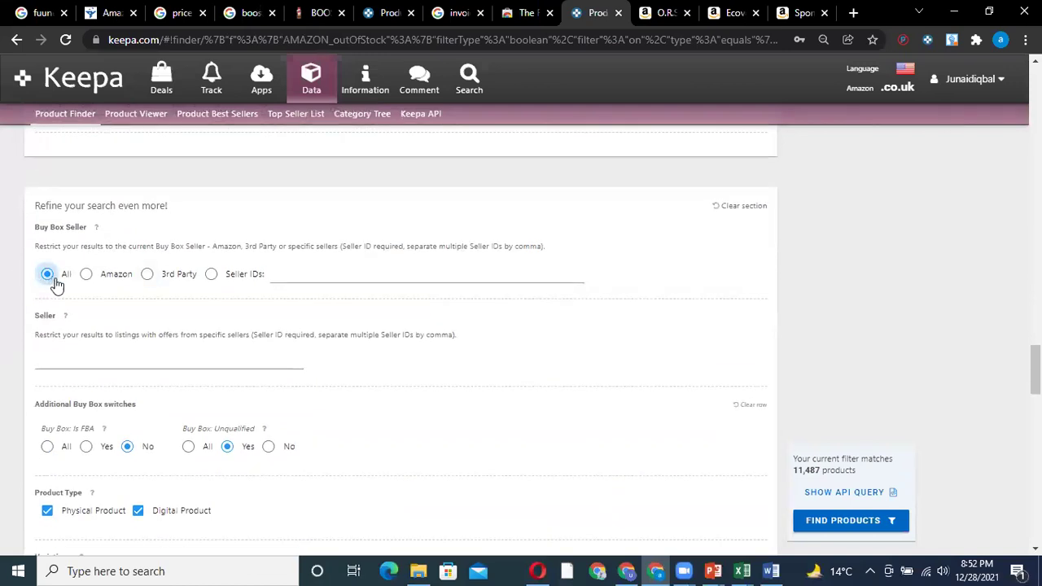
{"action": "scroll", "coordinate": [54, 285], "scroll_direction": "down", "scroll_amount": 2}
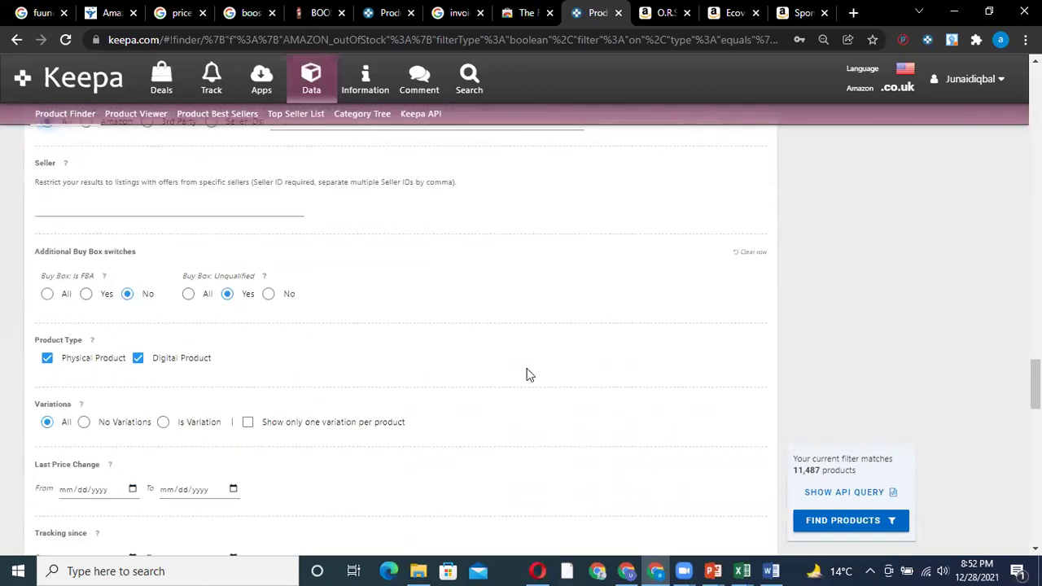
{"action": "left_click", "coordinate": [139, 359]}
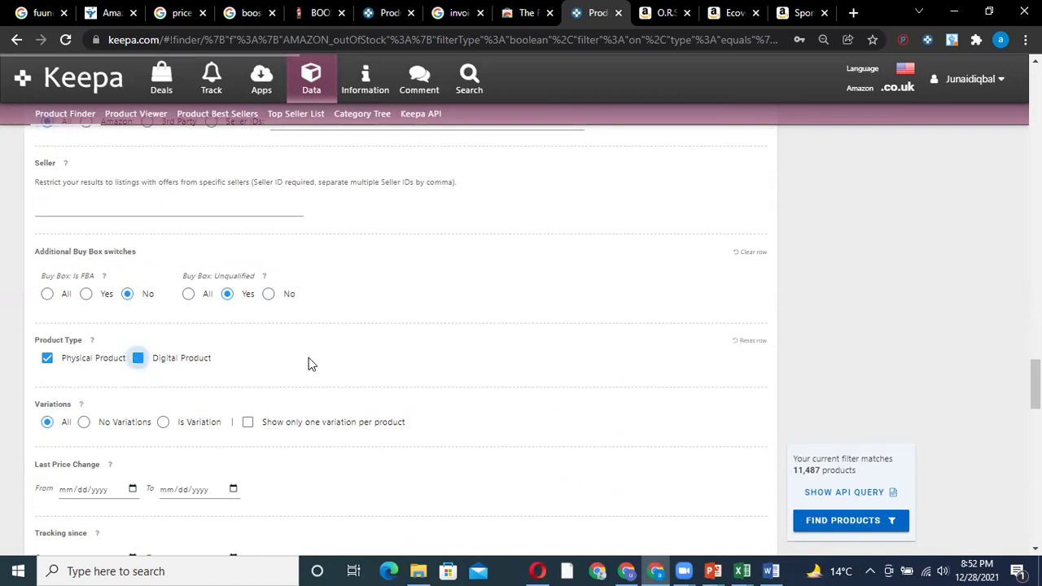
{"action": "left_click", "coordinate": [227, 298]}
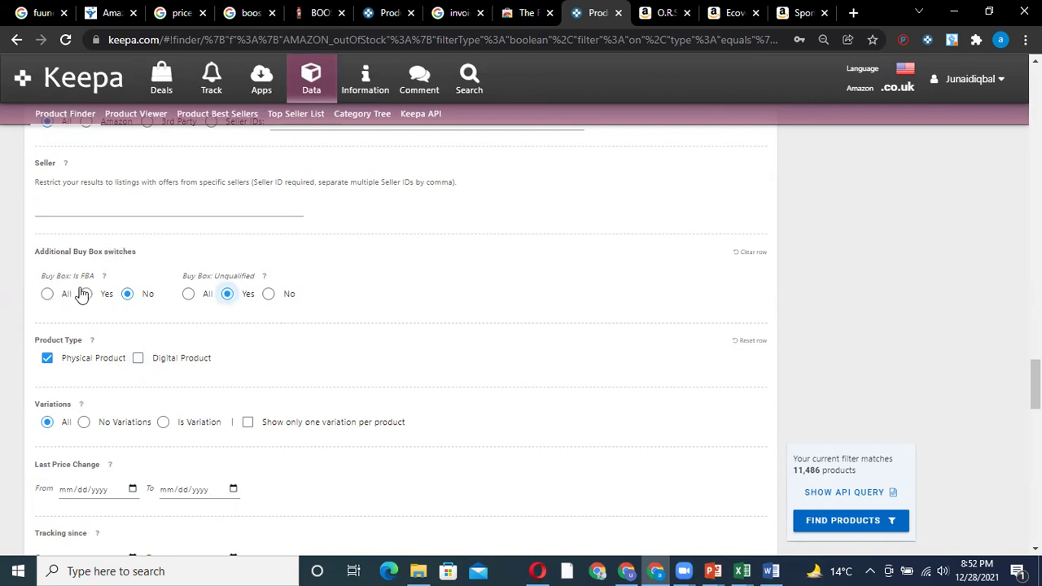
{"action": "left_click", "coordinate": [128, 297]}
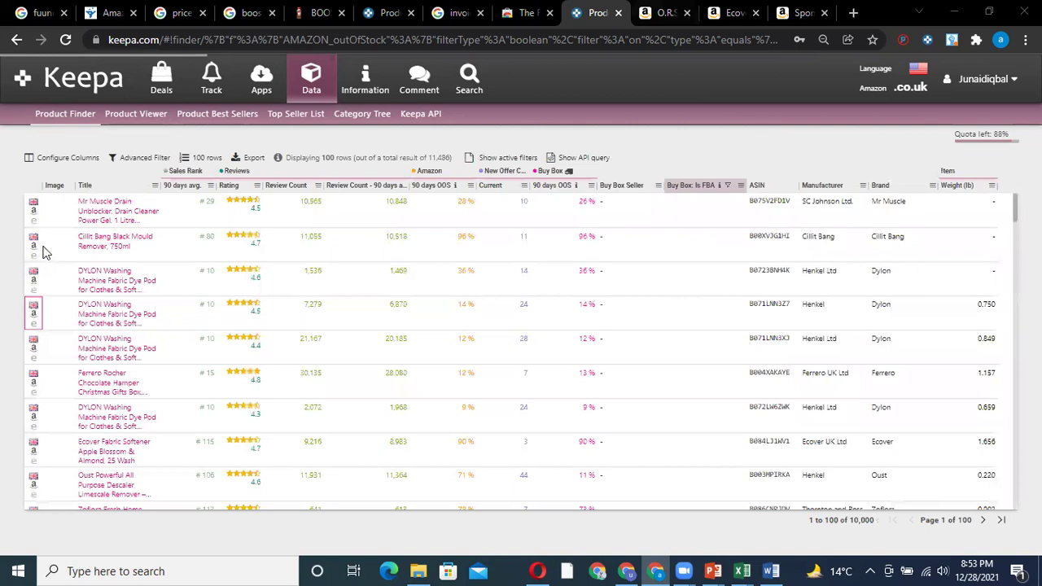
Open the Amazon listing of the Cillit Bang Black Mould Remover, 750ml from the search results.
{"action": "left_click", "coordinate": [34, 248]}
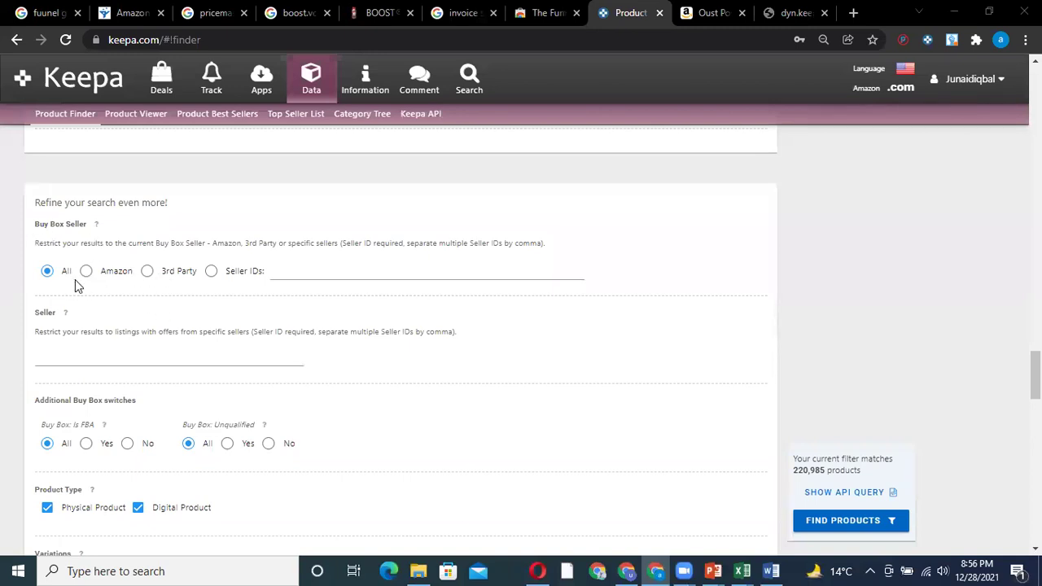
On the Amazon .com finder, set Buy Box Seller to All, Unqualified to Yes and Is FBA to No, and find the matching products.
{"action": "left_click", "coordinate": [46, 272]}
{"action": "mouse_move", "coordinate": [910, 86]}
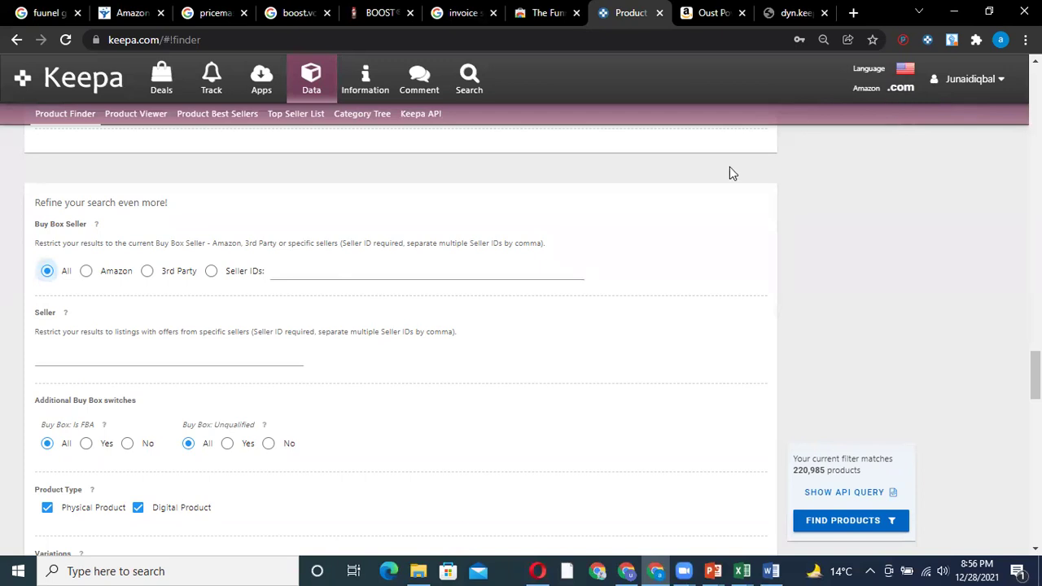
{"action": "scroll", "coordinate": [114, 395], "scroll_direction": "down", "scroll_amount": 2}
{"action": "left_click", "coordinate": [227, 290]}
{"action": "left_click", "coordinate": [127, 290]}
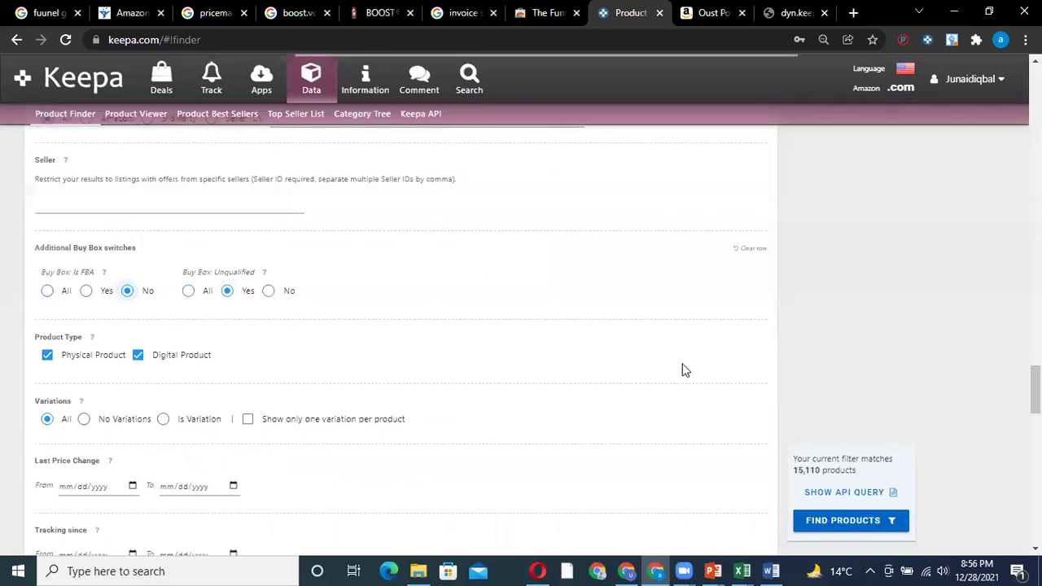
{"action": "left_click", "coordinate": [801, 525]}
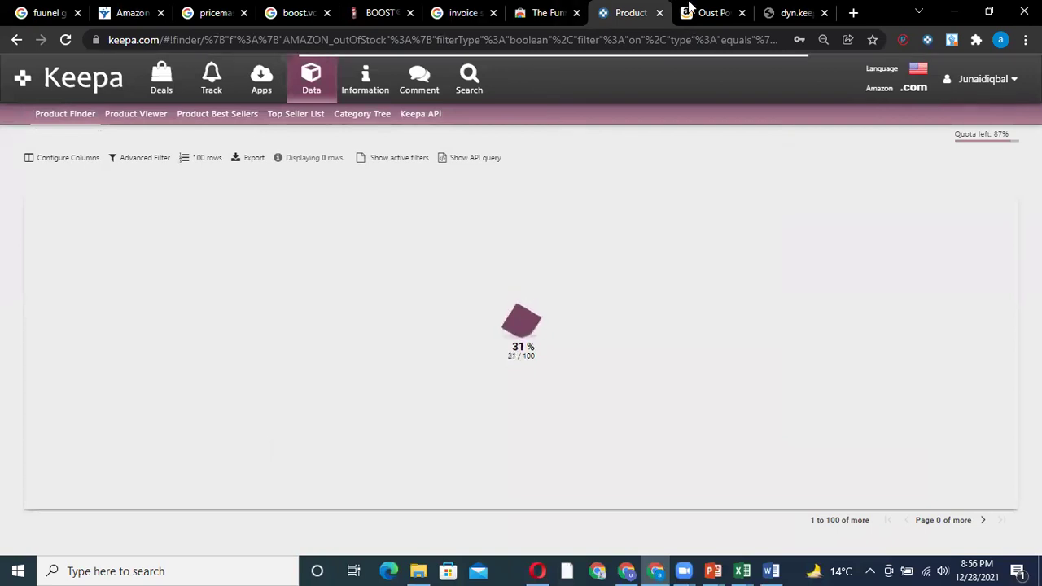
Switch to the Oust descaler's Amazon page, examine the sellers, prices and delivery costs among its buying options, and close them.
{"action": "key", "text": "ctrl+Tab"}
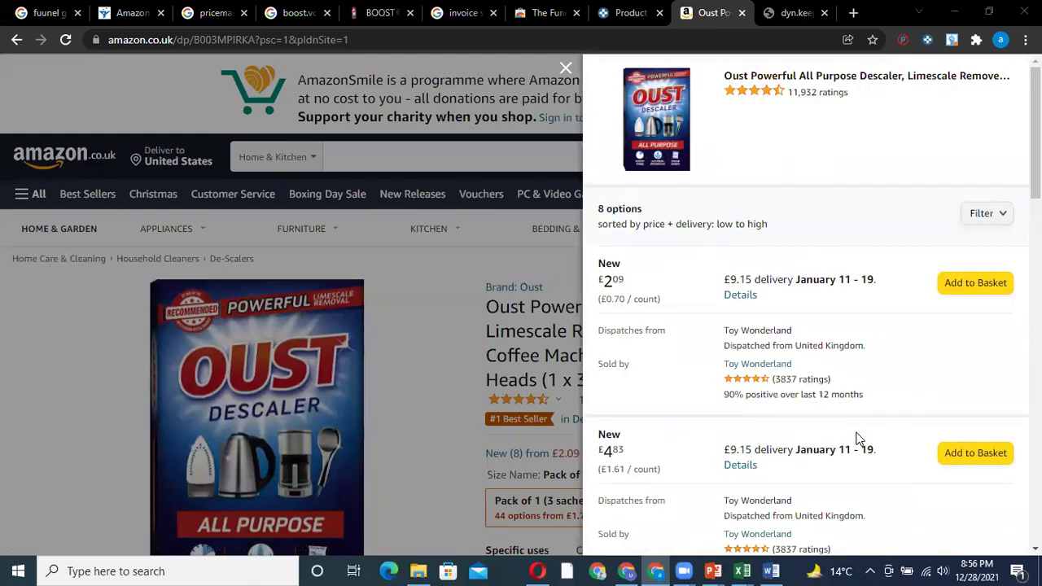
{"action": "scroll", "coordinate": [668, 352], "scroll_direction": "down", "scroll_amount": 4}
{"action": "scroll", "coordinate": [647, 361], "scroll_direction": "down", "scroll_amount": 10}
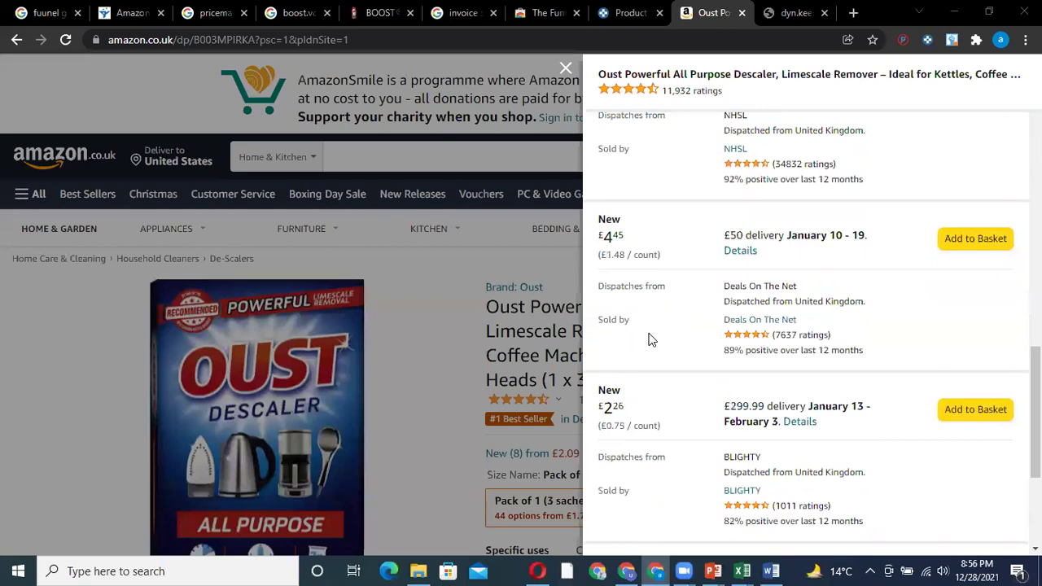
{"action": "scroll", "coordinate": [648, 340], "scroll_direction": "down", "scroll_amount": 3}
{"action": "scroll", "coordinate": [648, 339], "scroll_direction": "up", "scroll_amount": 12}
{"action": "scroll", "coordinate": [649, 339], "scroll_direction": "up", "scroll_amount": 3}
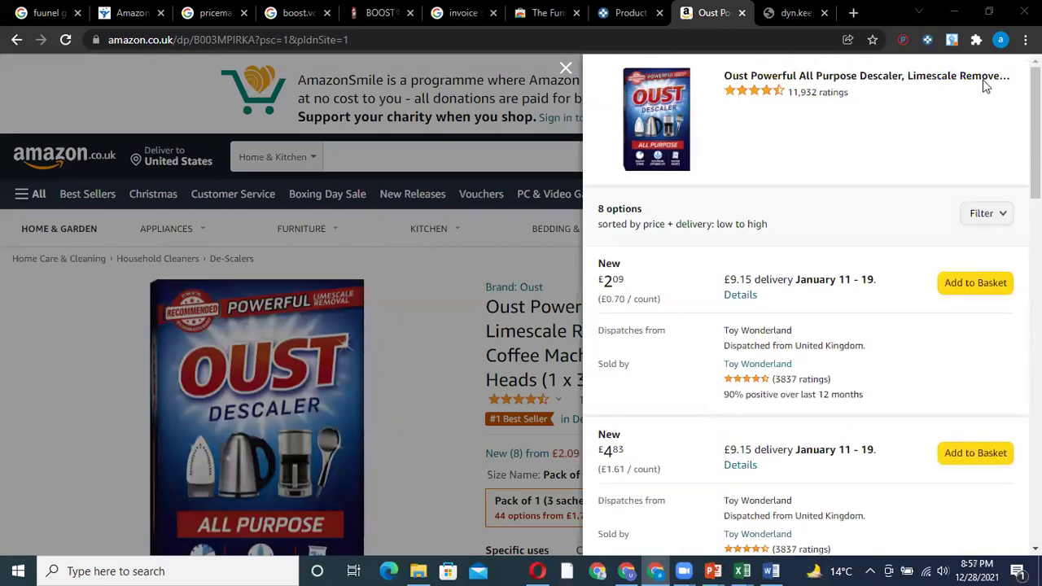
{"action": "left_click", "coordinate": [581, 376]}
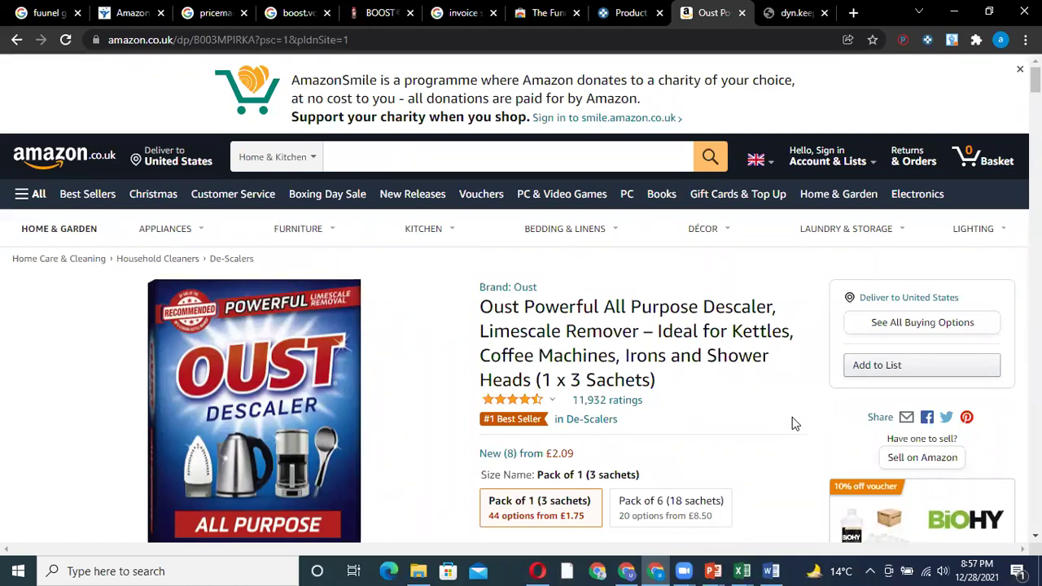
Reopen the Oust descaler's buying options, highlight the first seller's £2.09 price, and close the offers.
{"action": "left_click", "coordinate": [892, 325]}
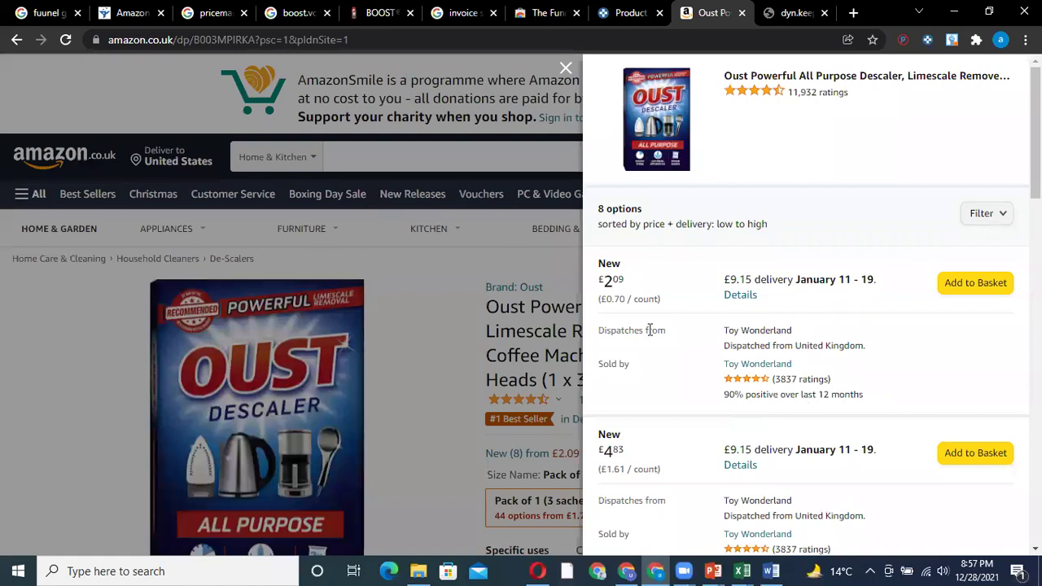
{"action": "left_click_drag", "start_coordinate": [600, 282], "coordinate": [633, 286]}
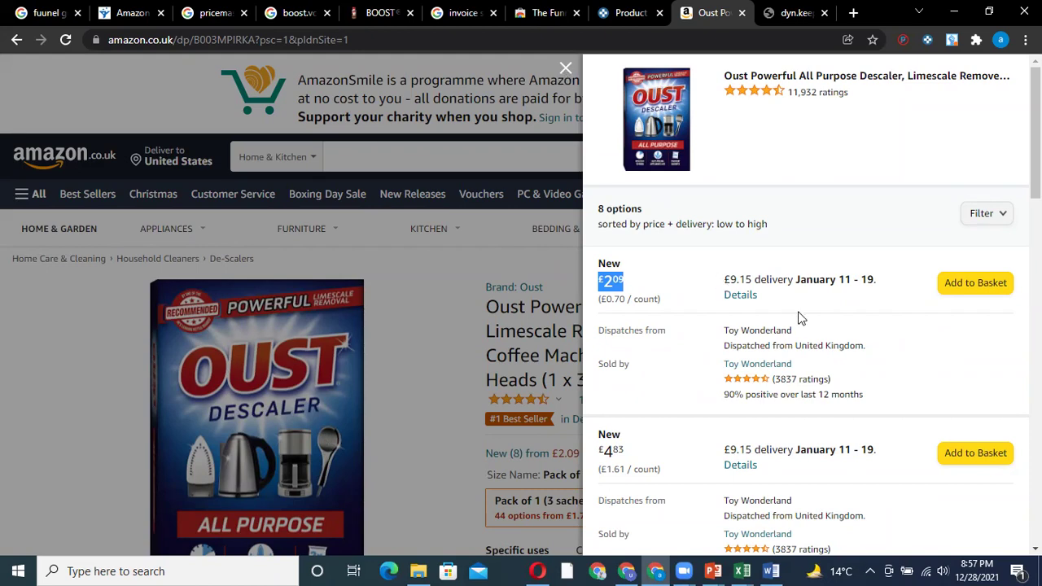
{"action": "key", "text": "Escape"}
Check the Oust descaler's product details and briefly view its buying options again.
{"action": "scroll", "coordinate": [529, 203], "scroll_direction": "down", "scroll_amount": 2}
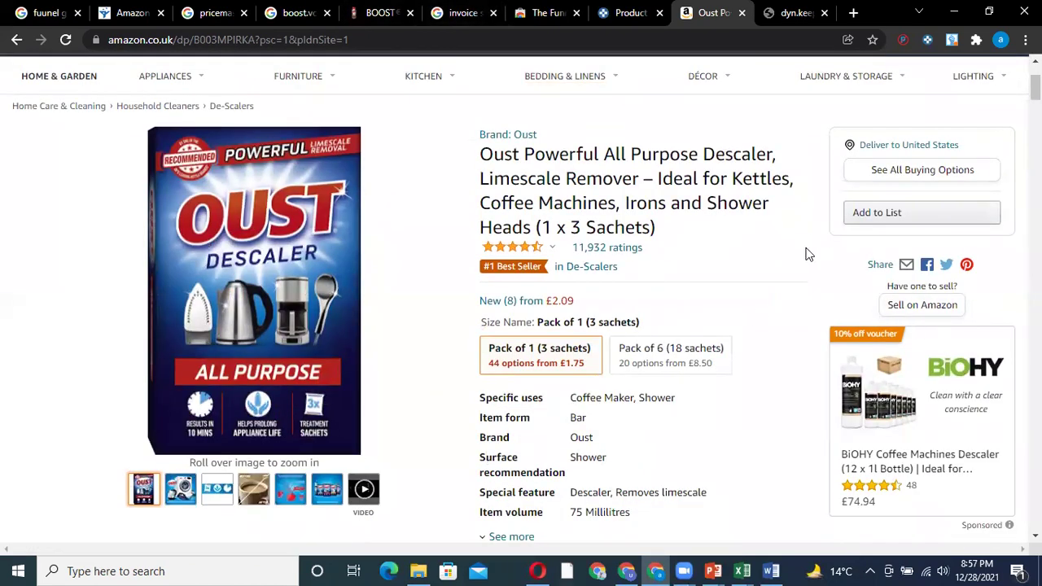
{"action": "scroll", "coordinate": [879, 326], "scroll_direction": "up", "scroll_amount": 2}
{"action": "left_click", "coordinate": [882, 329]}
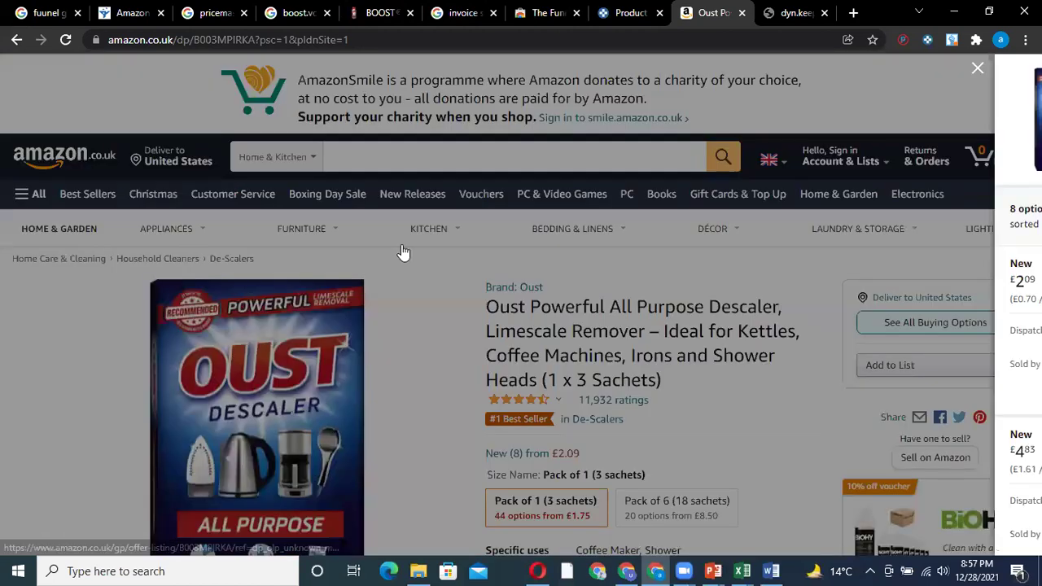
{"action": "left_click", "coordinate": [570, 420]}
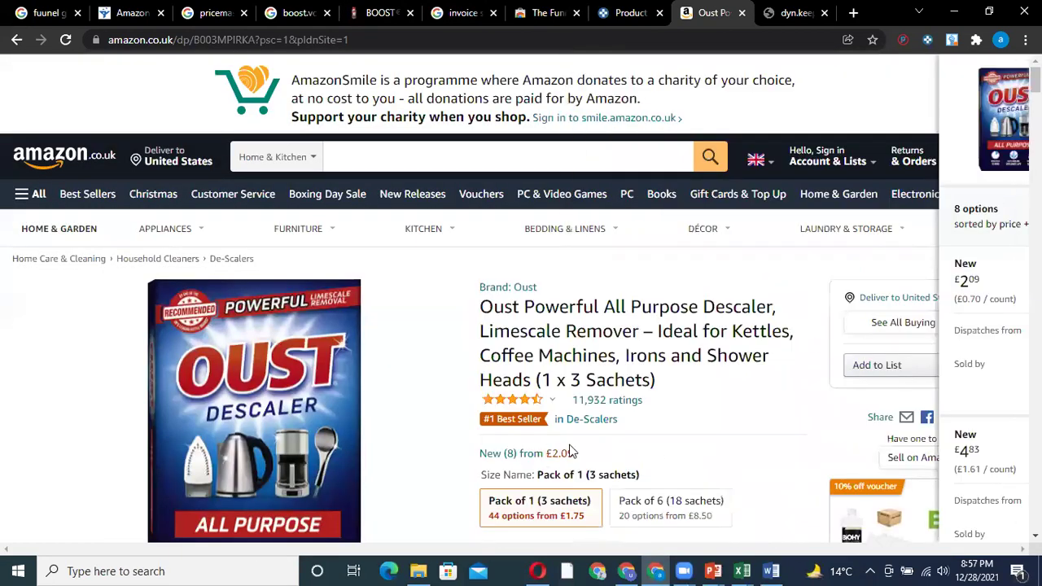
{"action": "scroll", "coordinate": [929, 367], "scroll_direction": "down", "scroll_amount": 3}
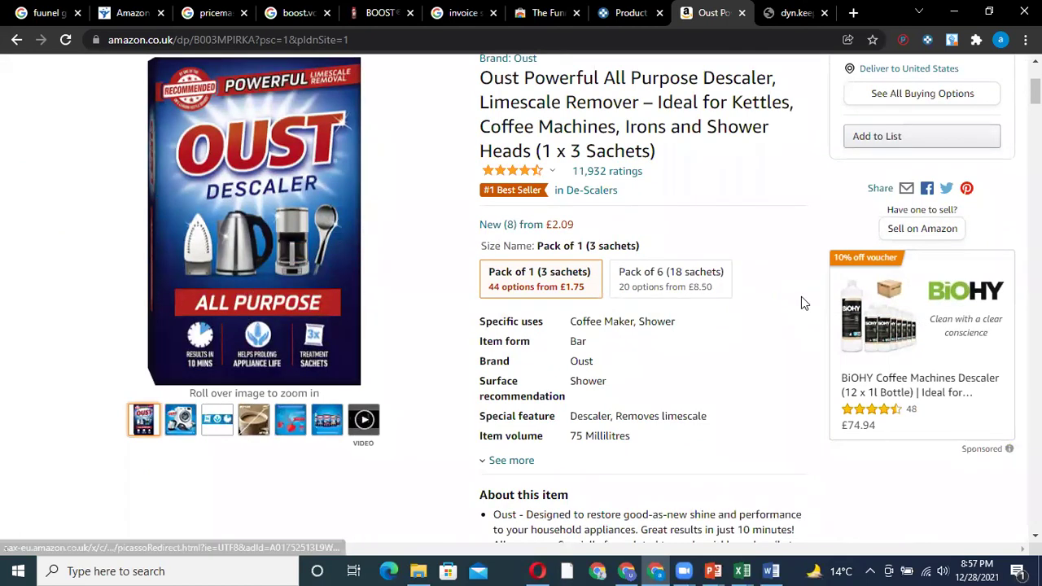
Reopen the Oust descaler's buying options, and switch to PowerPoint to review the Hunting Methods slide.
{"action": "scroll", "coordinate": [801, 297], "scroll_direction": "up", "scroll_amount": 2}
{"action": "left_click", "coordinate": [870, 247]}
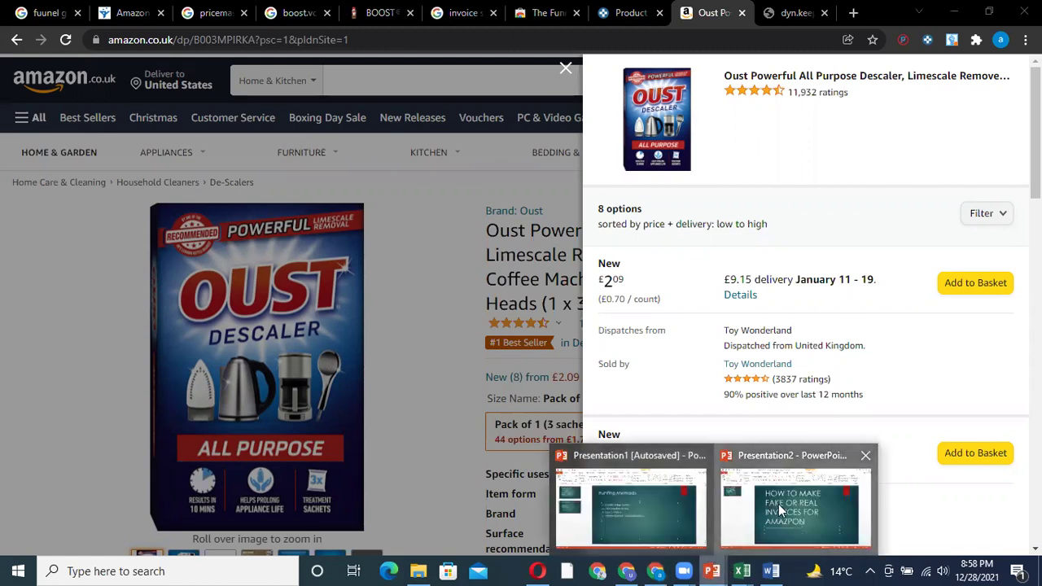
{"action": "left_click", "coordinate": [716, 570]}
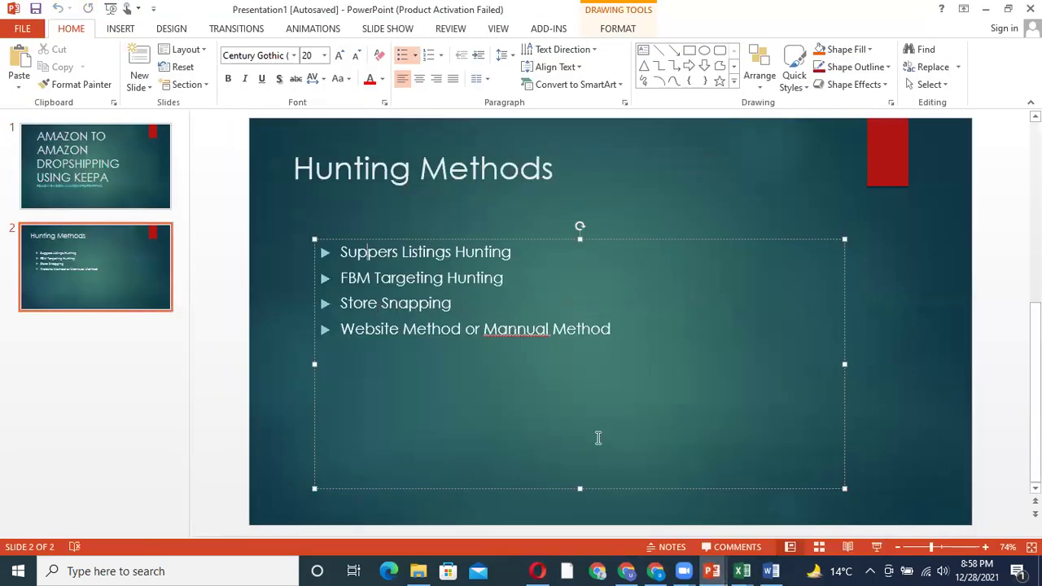
{"action": "left_click", "coordinate": [711, 571]}
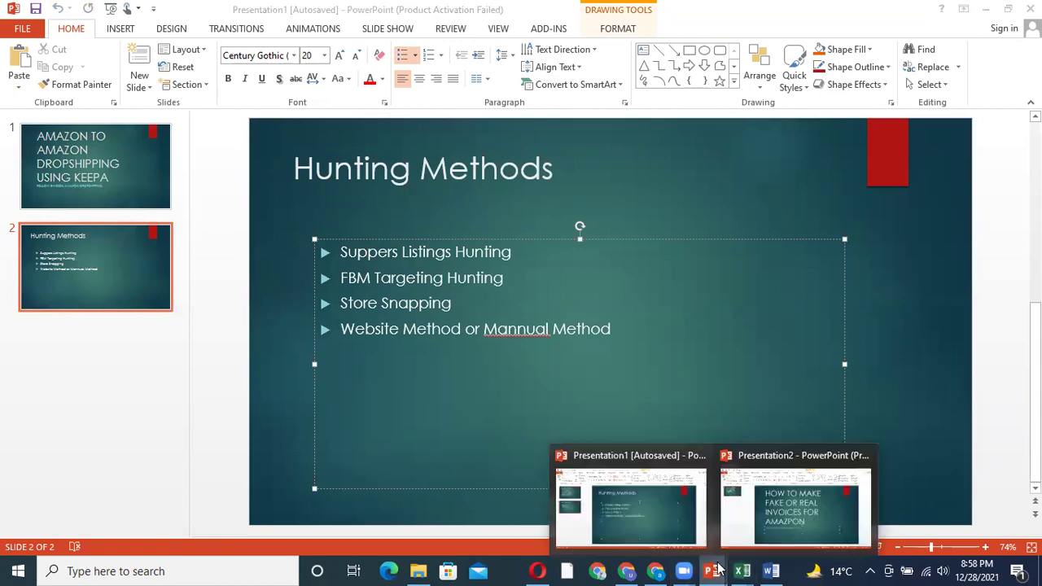
{"action": "left_click", "coordinate": [643, 498]}
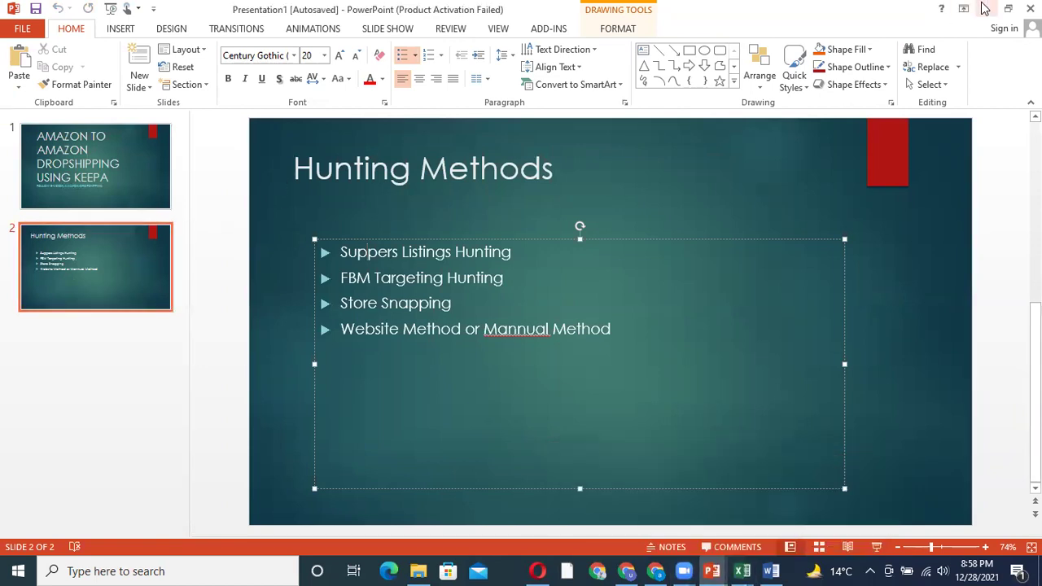
{"action": "key", "text": "alt+Tab"}
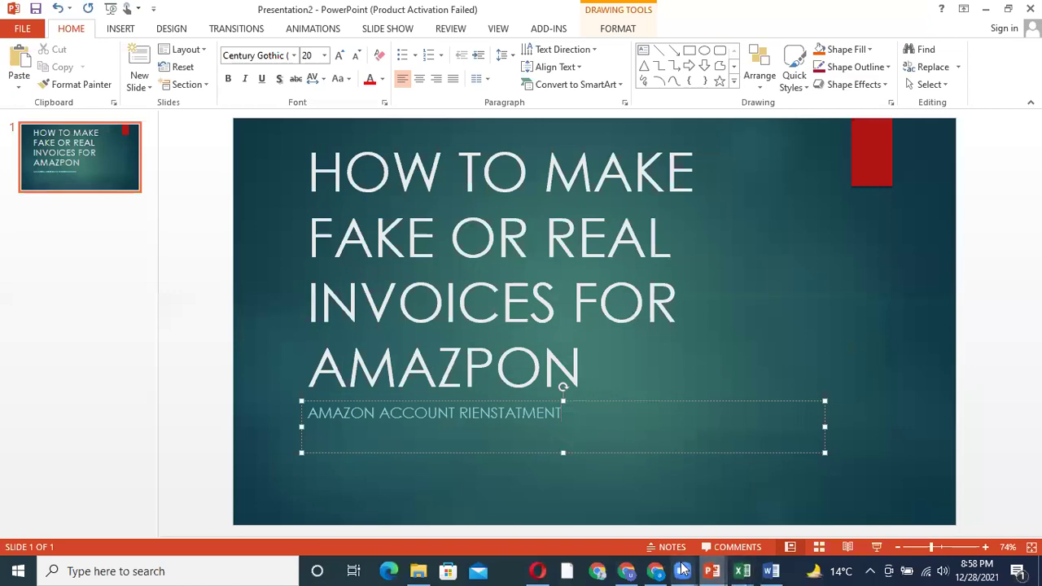
Return to Keepa's Product Finder in Chrome, set Buy Box Seller to 3rd Party and Unqualified to All, and find the matching products.
{"action": "left_click", "coordinate": [655, 571]}
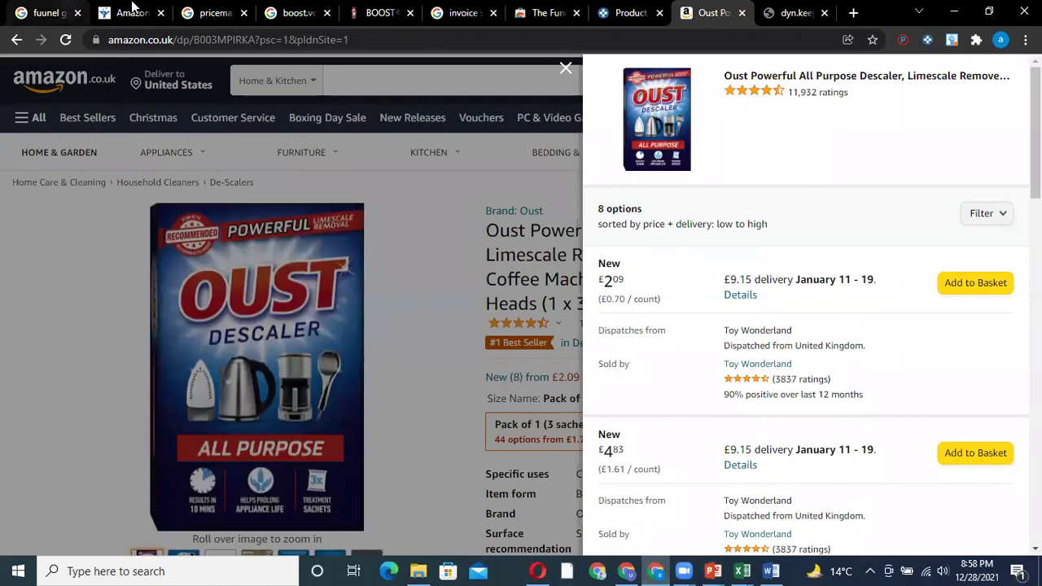
{"action": "left_click", "coordinate": [464, 12]}
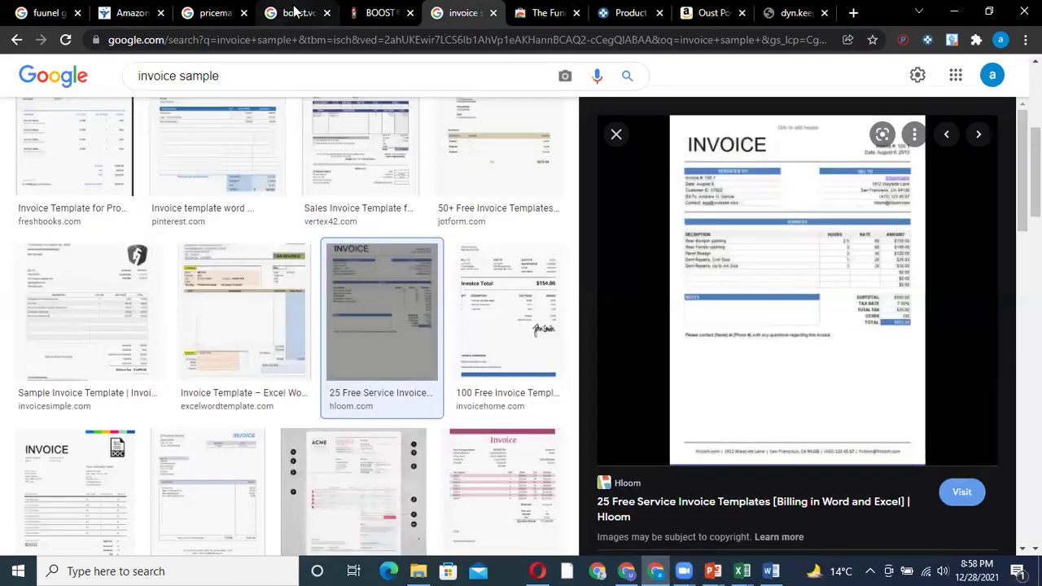
{"action": "left_click", "coordinate": [297, 12]}
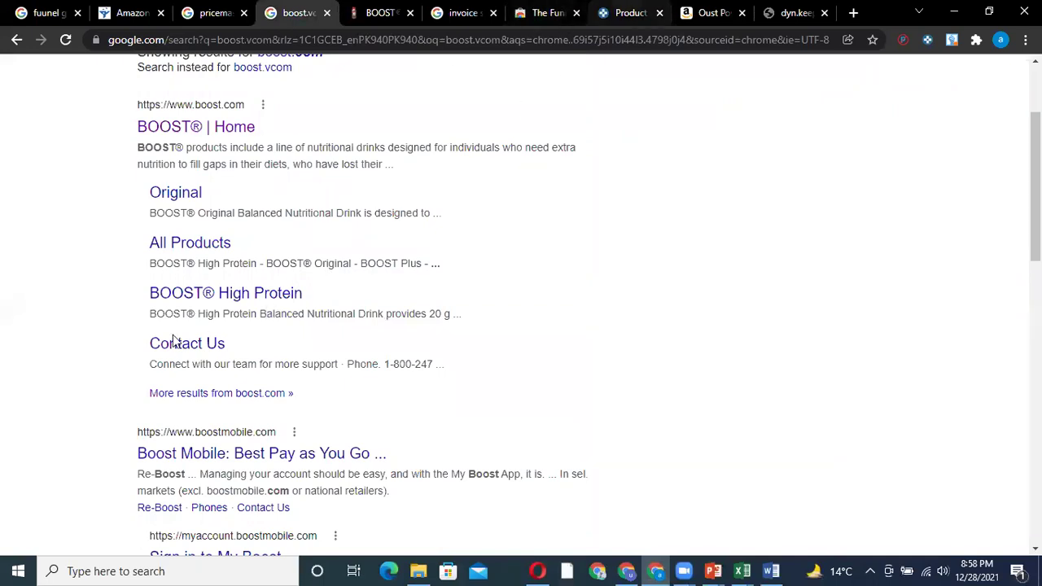
{"action": "left_click", "coordinate": [629, 12]}
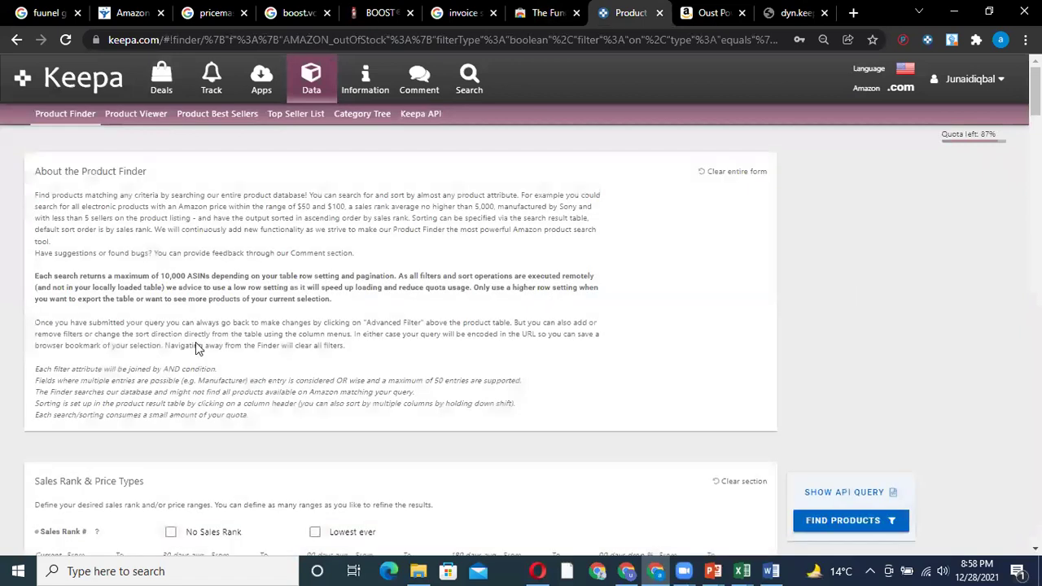
{"action": "scroll", "coordinate": [202, 370], "scroll_direction": "down", "scroll_amount": 1}
{"action": "scroll", "coordinate": [191, 368], "scroll_direction": "down", "scroll_amount": 12}
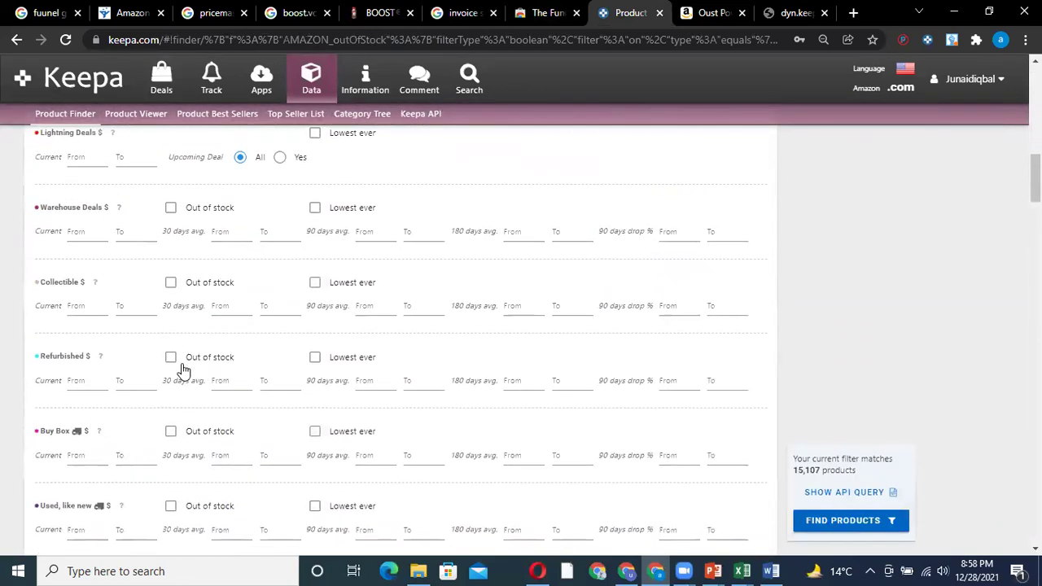
{"action": "scroll", "coordinate": [183, 370], "scroll_direction": "down", "scroll_amount": 6}
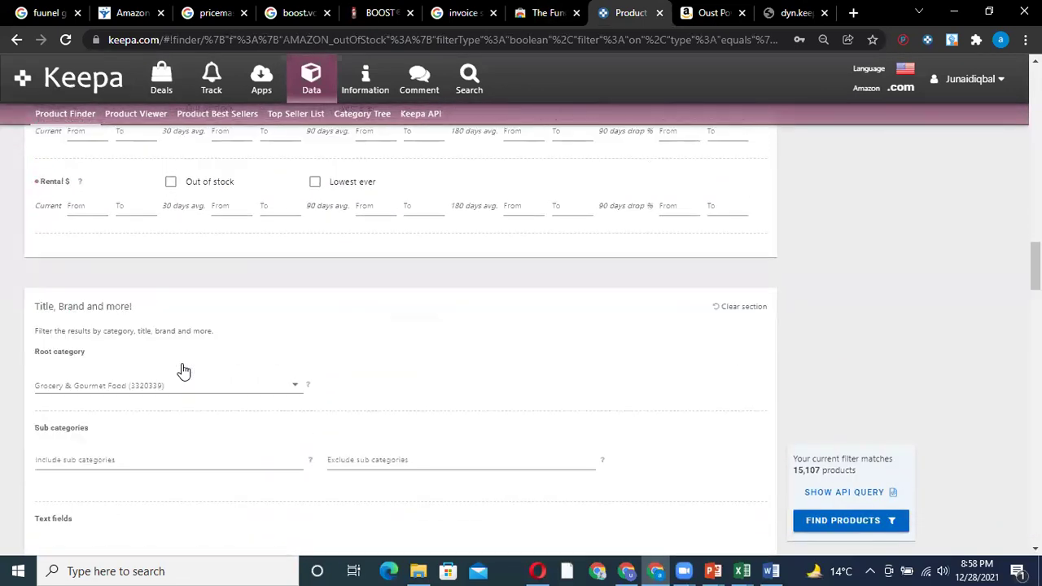
{"action": "scroll", "coordinate": [183, 370], "scroll_direction": "down", "scroll_amount": 10}
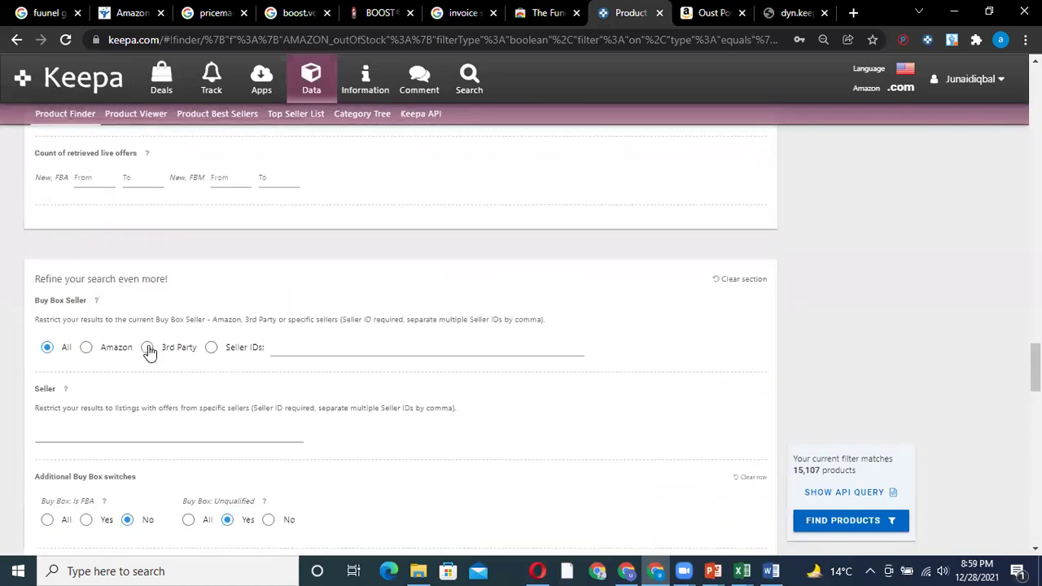
{"action": "left_click", "coordinate": [147, 349]}
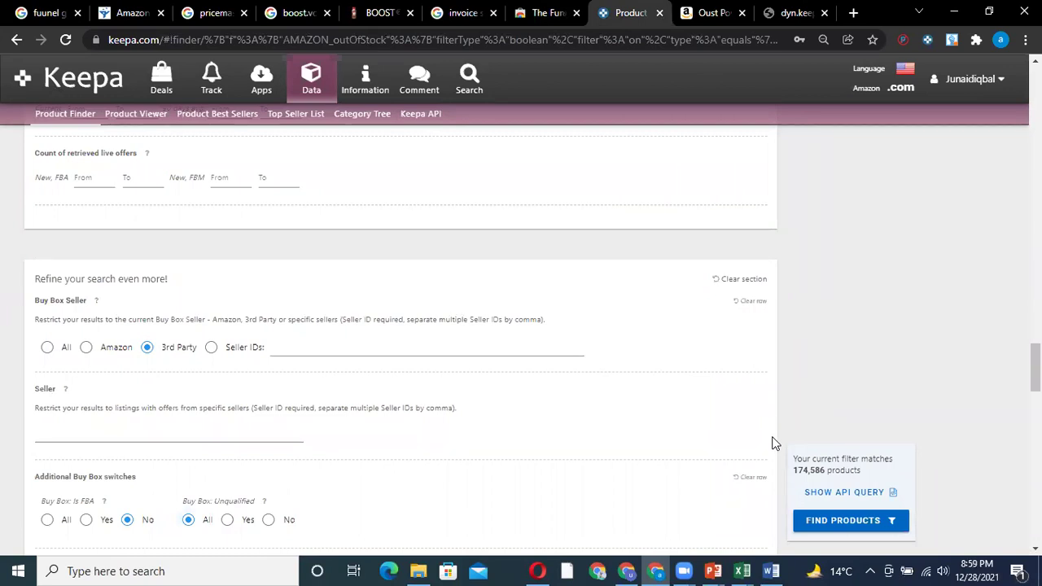
{"action": "left_click", "coordinate": [863, 528]}
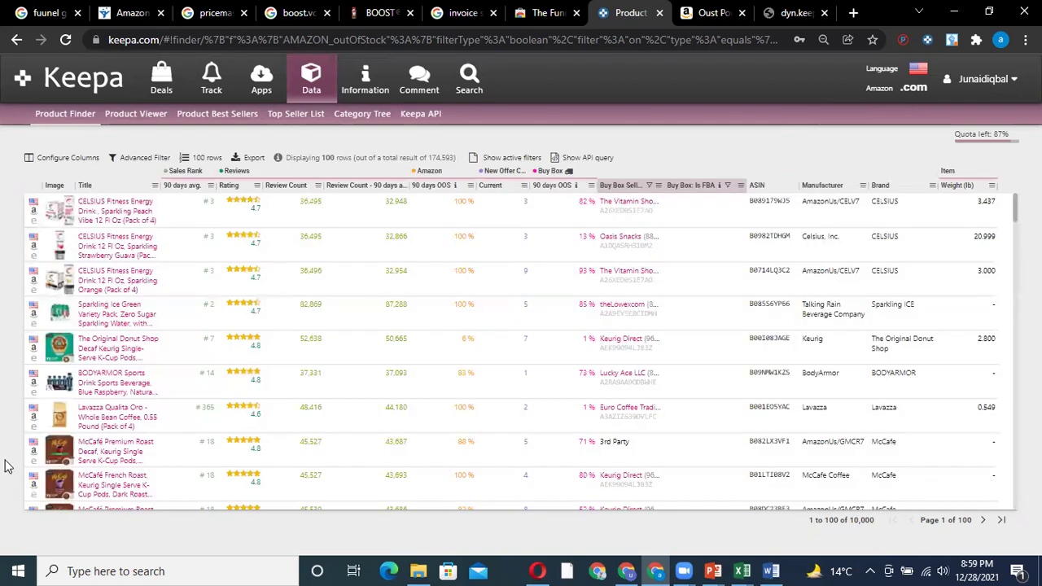
Open the CELSIUS Sparkling Strawberry Guava drink on Amazon, check its listing, and return to the finder results.
{"action": "left_click", "coordinate": [34, 248]}
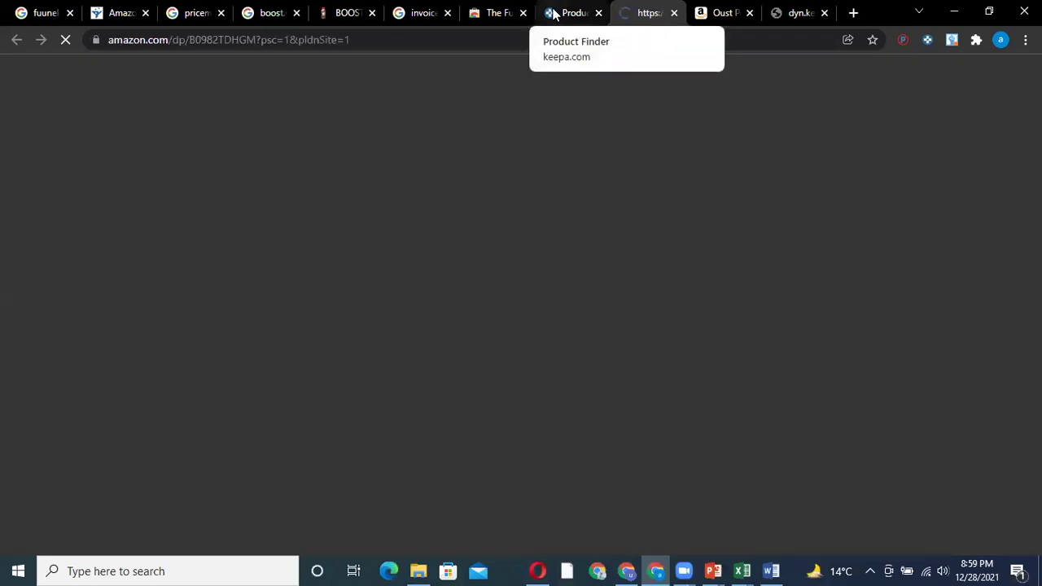
{"action": "left_click", "coordinate": [554, 13]}
{"action": "left_click", "coordinate": [643, 10]}
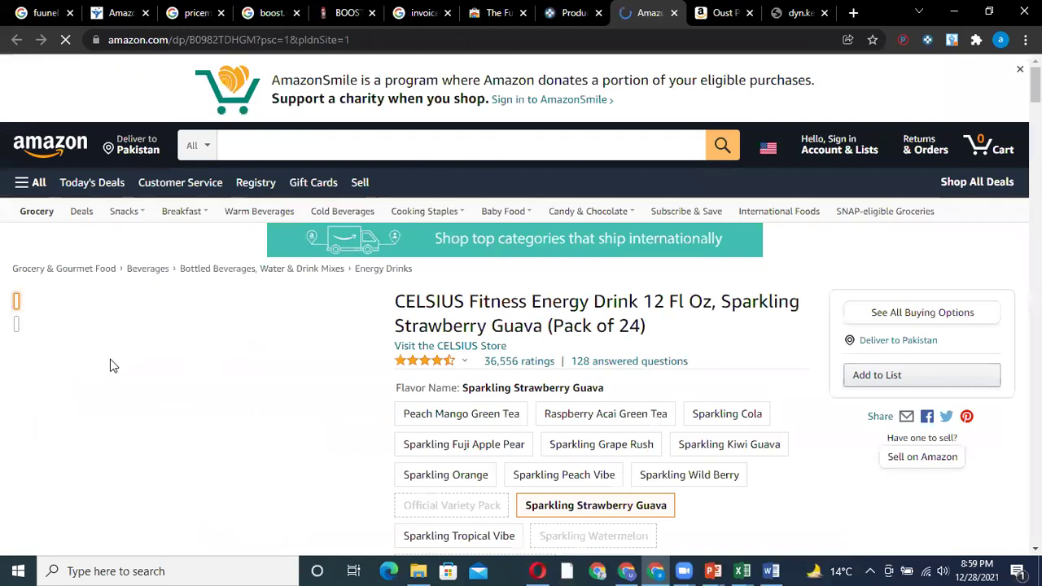
{"action": "key", "text": "ctrl+shift+Tab"}
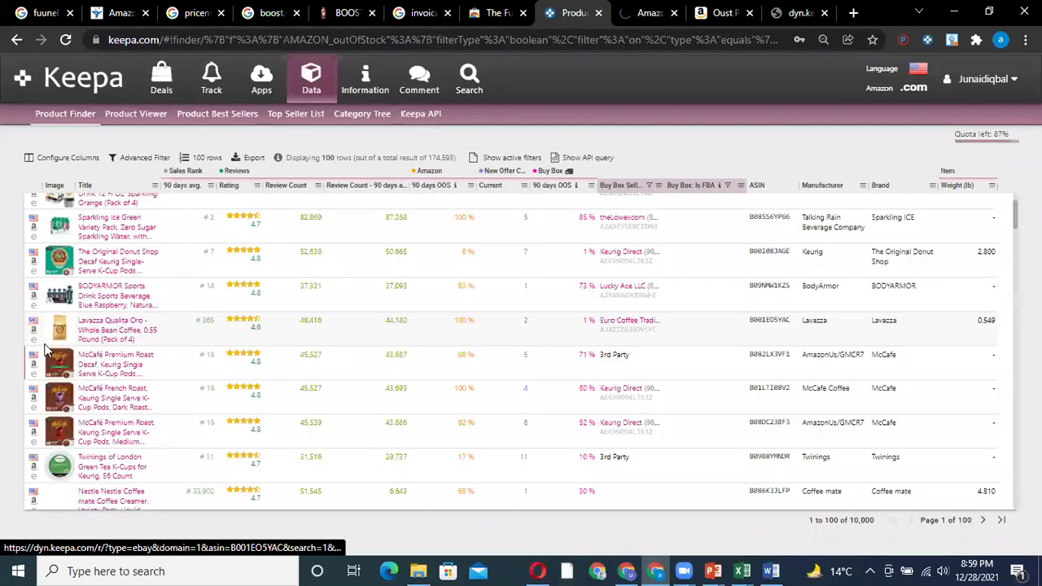
Look through the results, view the IZZE Sparkling Juice Pomegranate listing on Amazon, and highlight its delivery location.
{"action": "scroll", "coordinate": [34, 334], "scroll_direction": "down", "scroll_amount": 20}
{"action": "scroll", "coordinate": [34, 334], "scroll_direction": "down", "scroll_amount": 3}
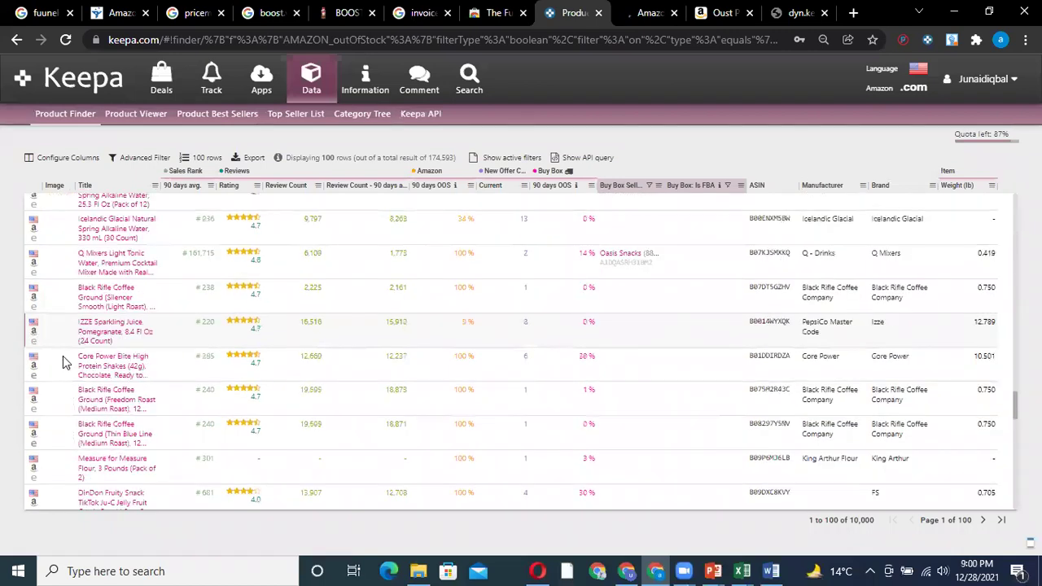
{"action": "left_click", "coordinate": [674, 149]}
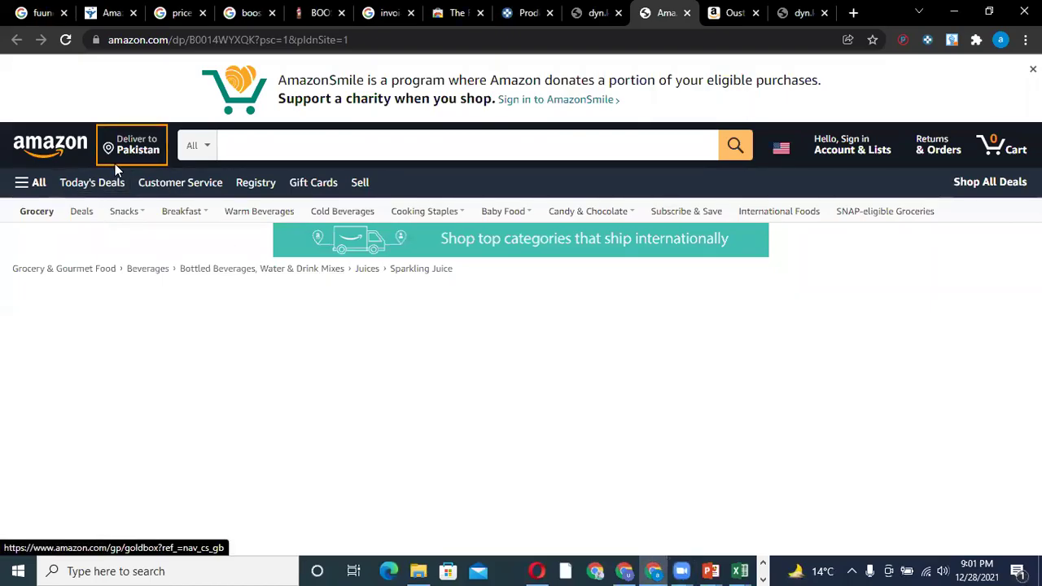
{"action": "double_click", "coordinate": [123, 152]}
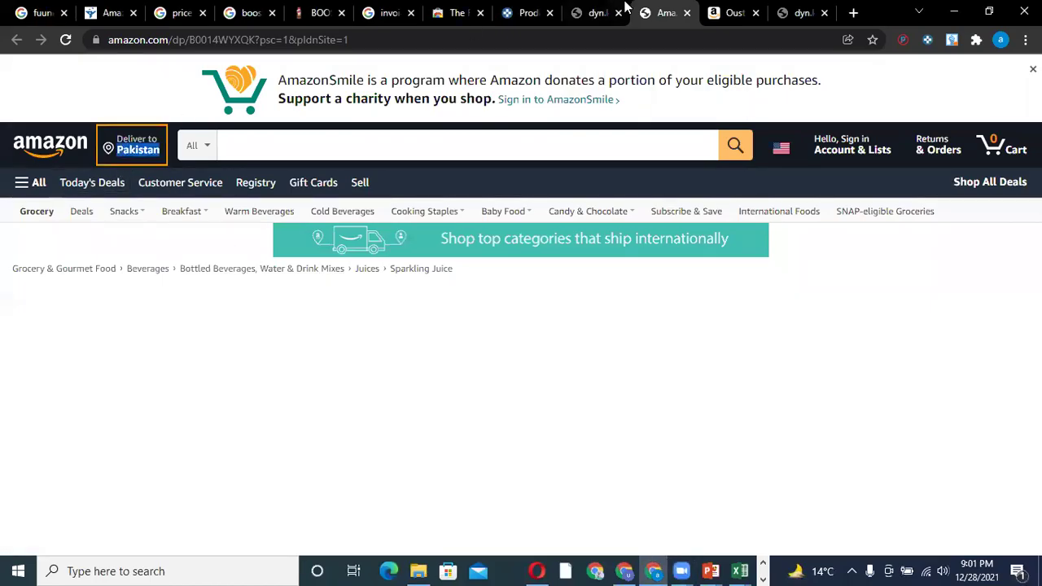
Try to open the DinDon Fruity Snack listing from the finder results, and close the loading Amazon pages.
{"action": "left_click", "coordinate": [578, 18]}
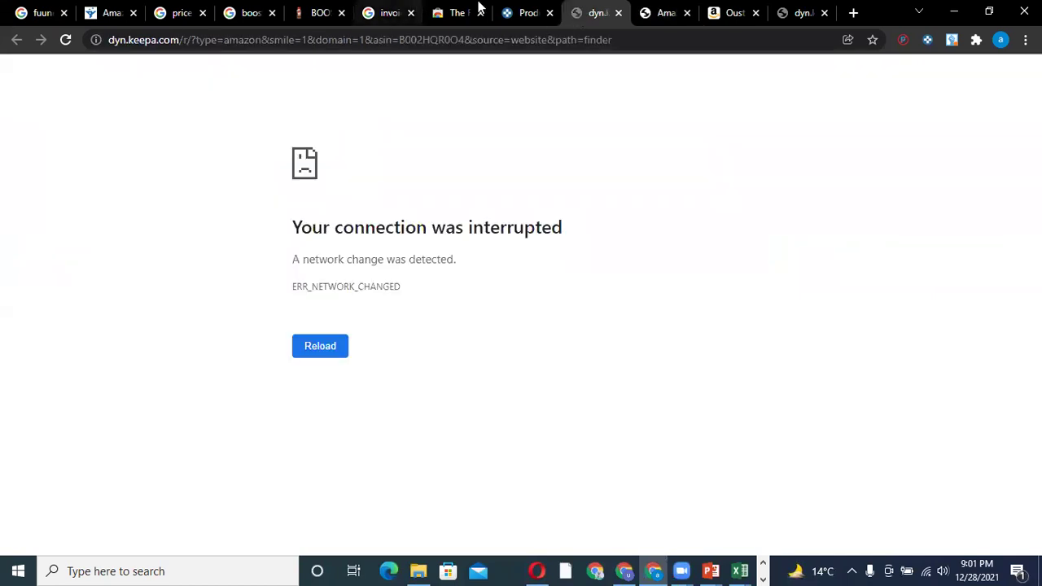
{"action": "left_click", "coordinate": [511, 11]}
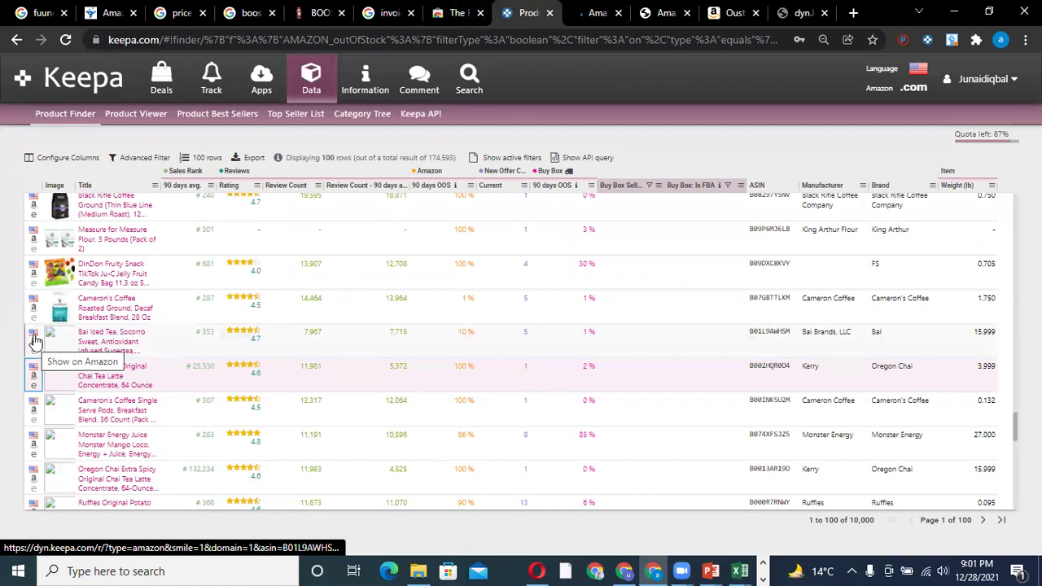
{"action": "left_click", "coordinate": [34, 280]}
{"action": "left_click", "coordinate": [615, 16]}
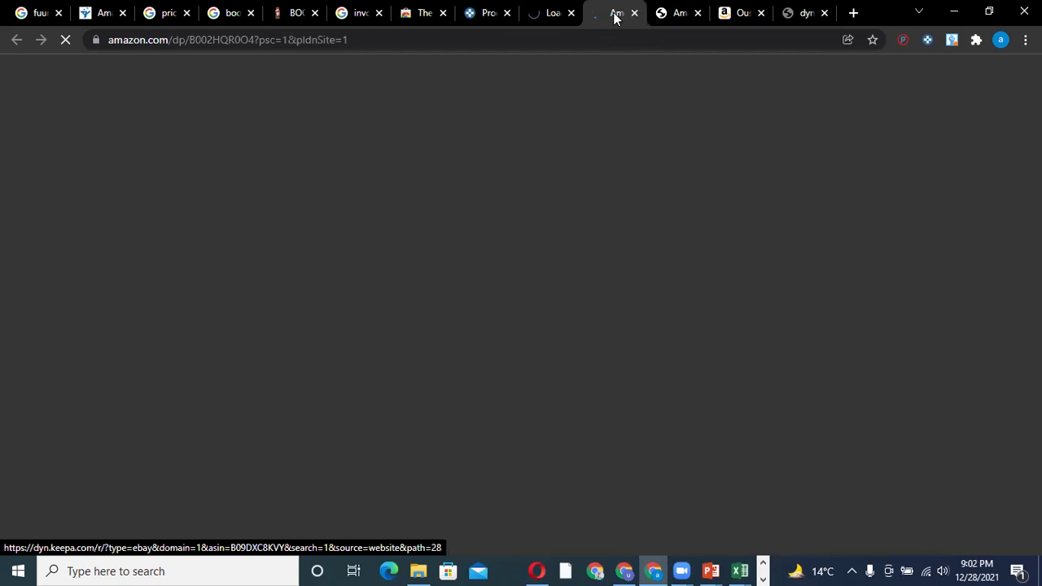
{"action": "key", "text": "ctrl+w"}
{"action": "key", "text": "ctrl+w"}
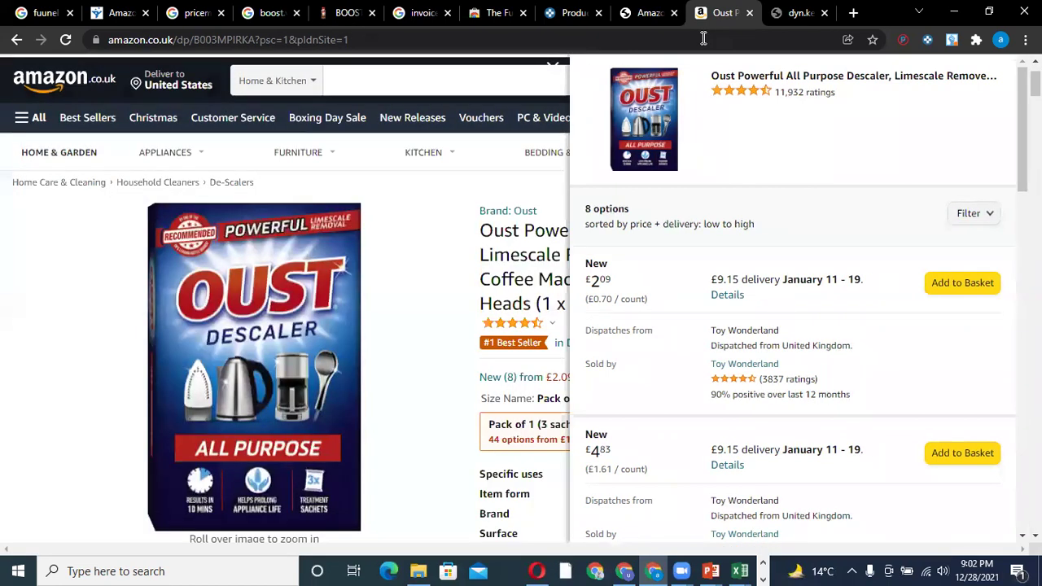
{"action": "key", "text": "Escape"}
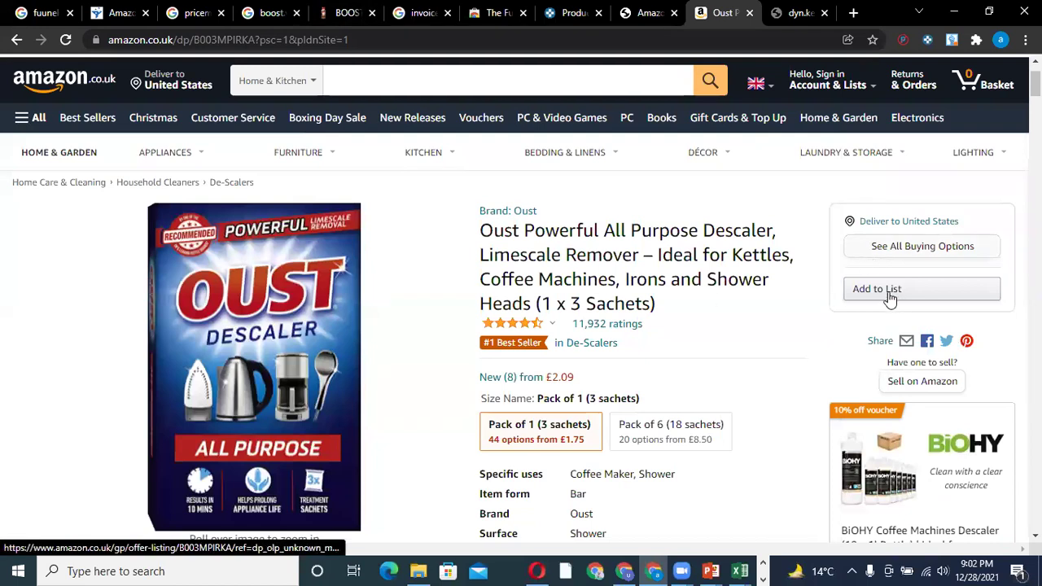
{"action": "key", "text": "Return"}
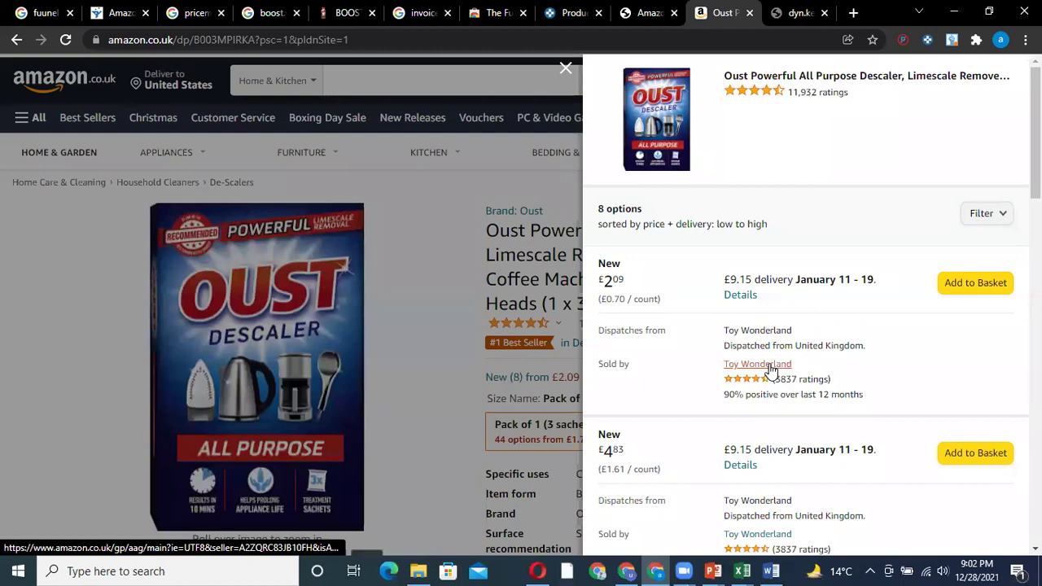
{"action": "right_click", "coordinate": [768, 367]}
{"action": "left_click", "coordinate": [831, 376]}
{"action": "left_click", "coordinate": [715, 12]}
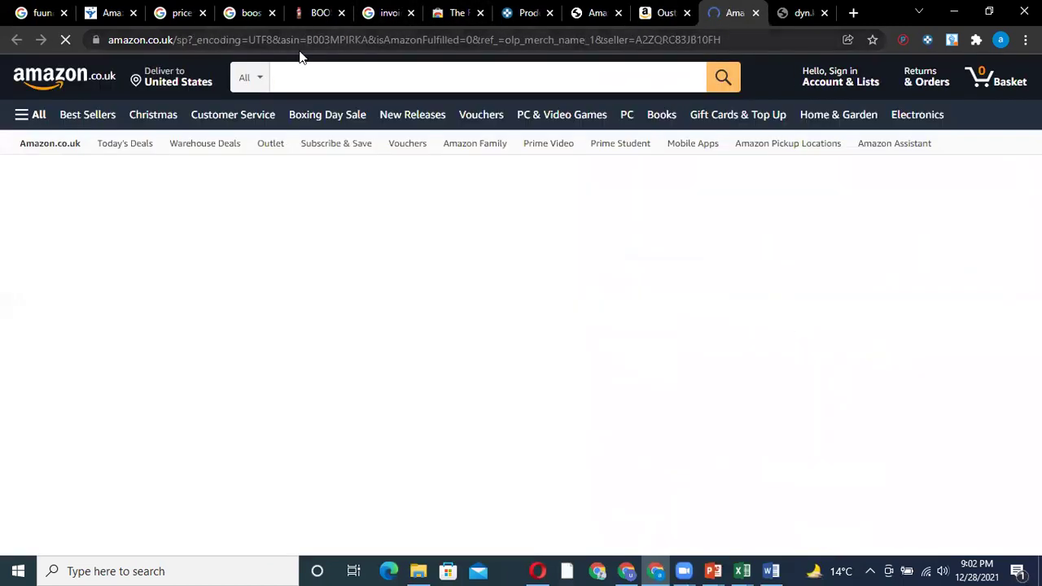
{"action": "scroll", "coordinate": [484, 297], "scroll_direction": "down", "scroll_amount": 5}
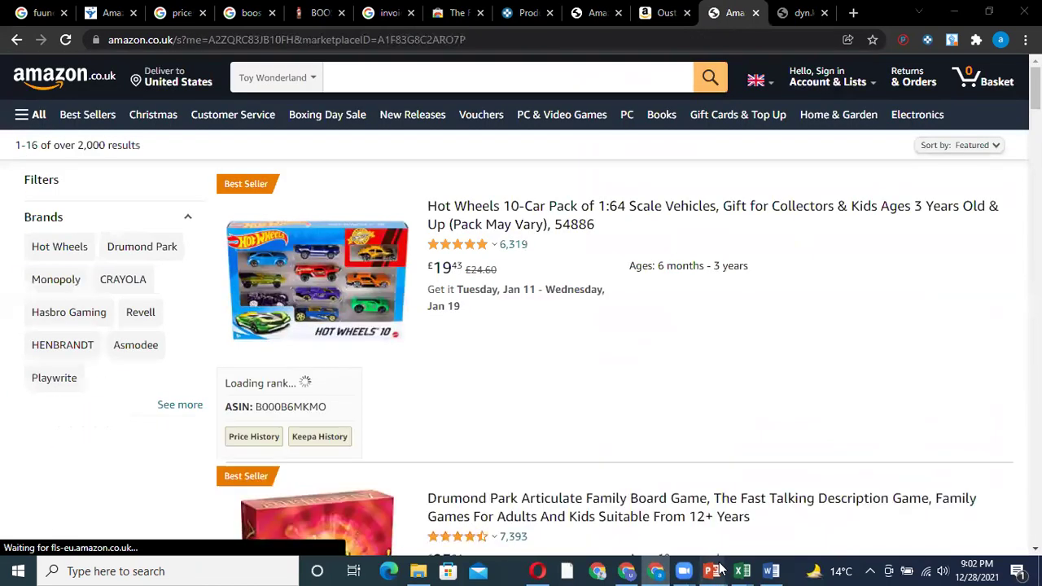
Refer to Store Snapping on the Hunting Methods slide in PowerPoint, and return to the Toy Wonderland storefront.
{"action": "mouse_move", "coordinate": [716, 570]}
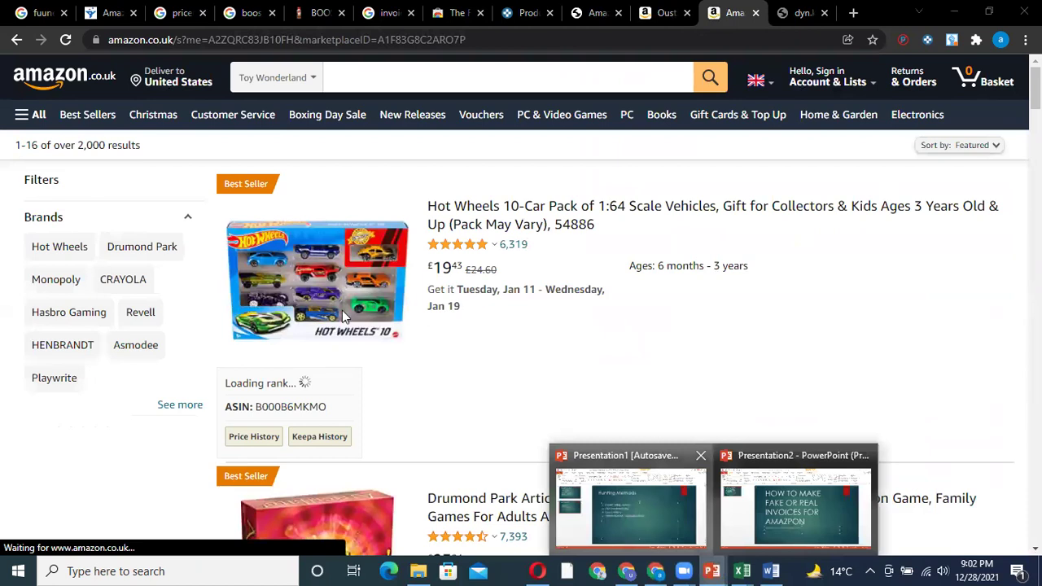
{"action": "left_click", "coordinate": [631, 501]}
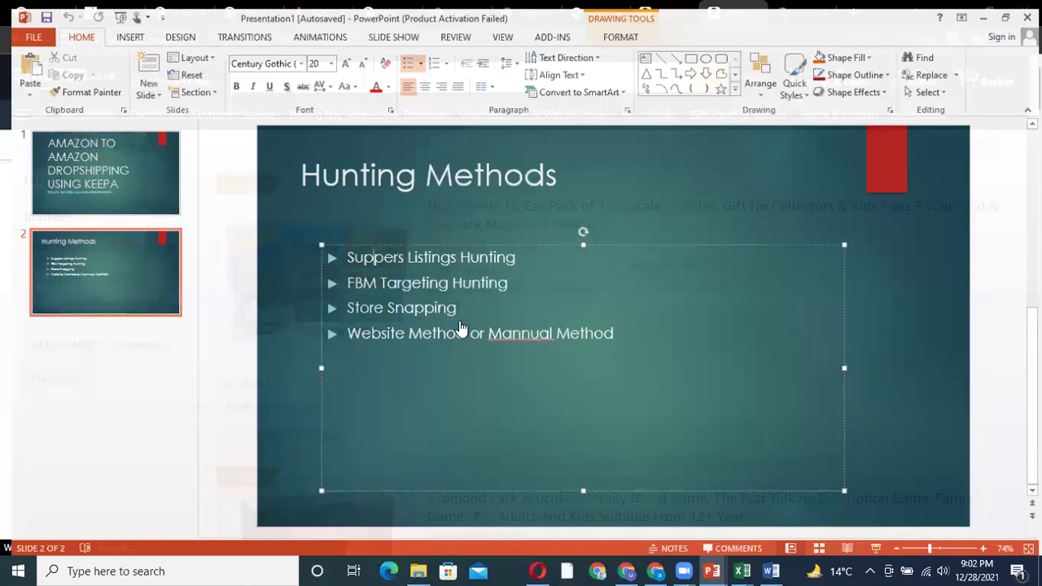
{"action": "key", "text": "alt+Tab"}
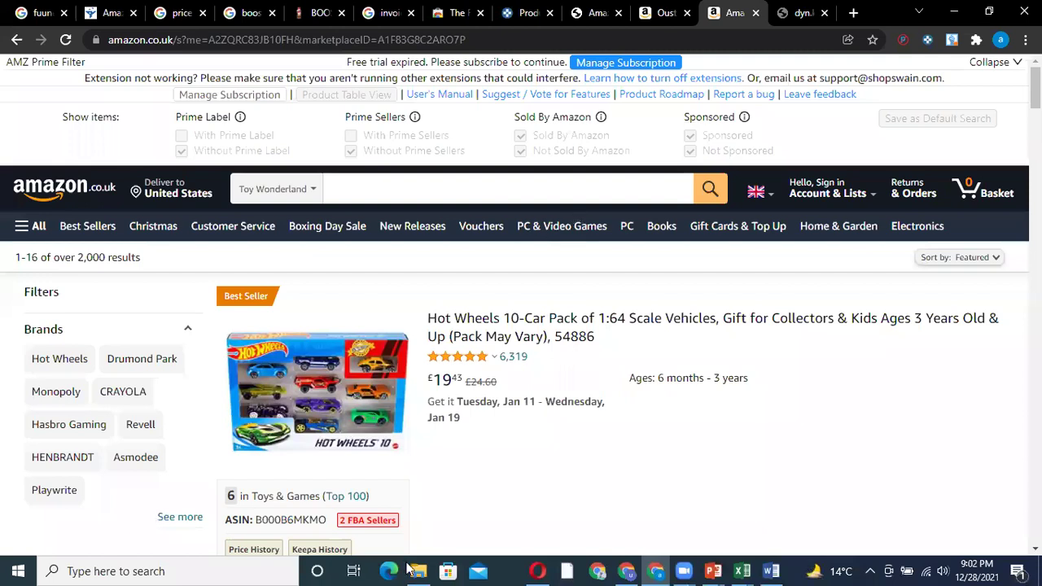
Examine the prices, category ranks and FBA sellers of the first products in the Toy Wonderland storefront.
{"action": "scroll", "coordinate": [454, 387], "scroll_direction": "down", "scroll_amount": 1}
{"action": "scroll", "coordinate": [456, 372], "scroll_direction": "down", "scroll_amount": 2}
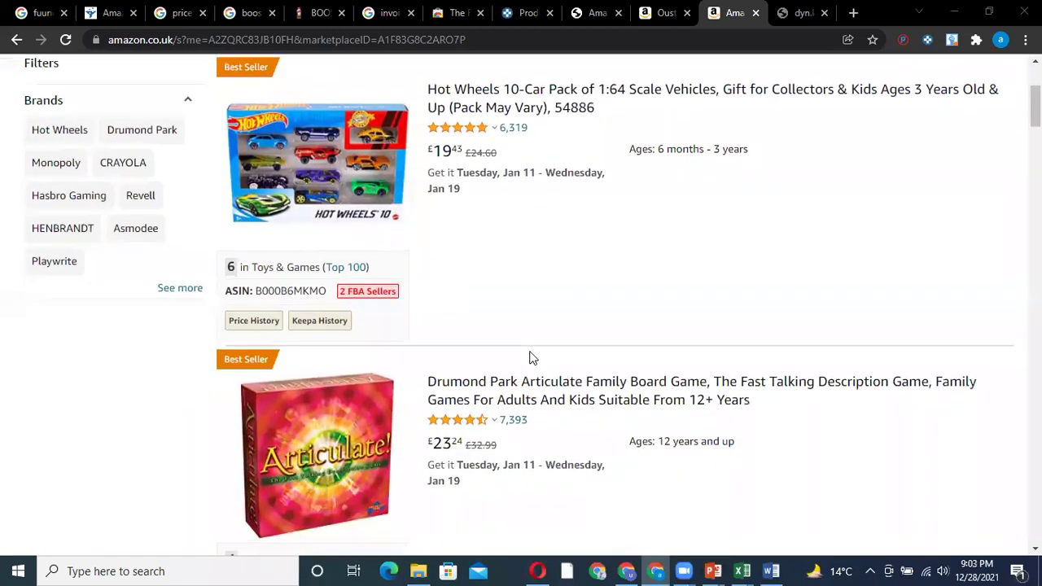
{"action": "scroll", "coordinate": [529, 358], "scroll_direction": "down", "scroll_amount": 3}
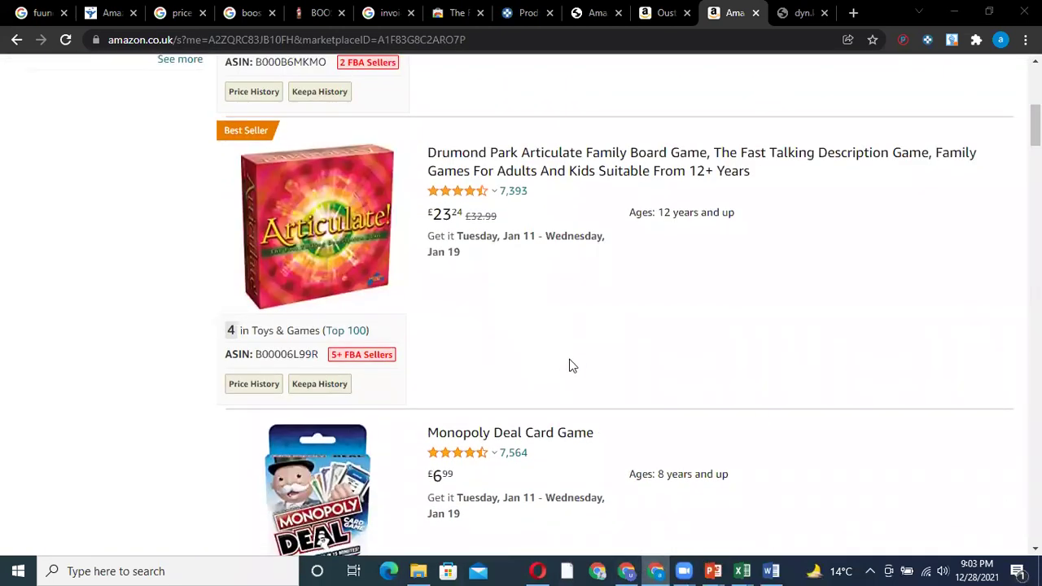
{"action": "scroll", "coordinate": [575, 362], "scroll_direction": "down", "scroll_amount": 2}
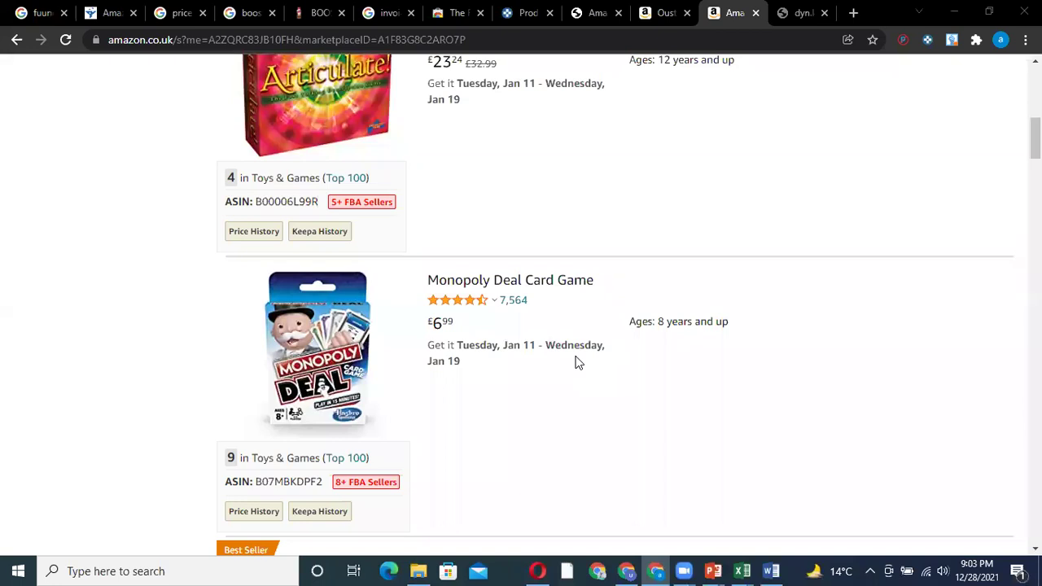
{"action": "scroll", "coordinate": [245, 57], "scroll_direction": "up", "scroll_amount": 5}
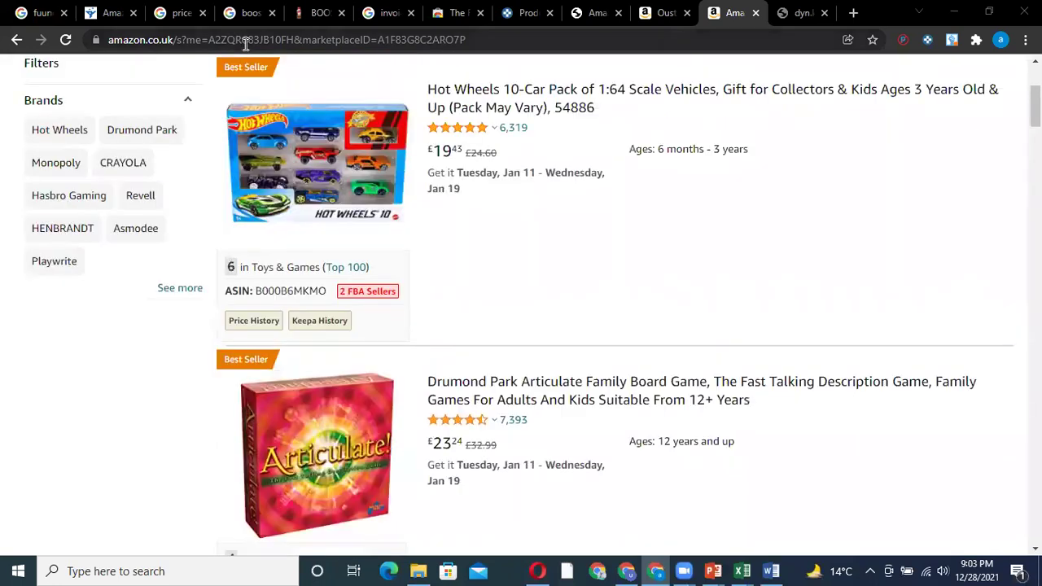
Copy the Toy Wonderland seller ID from the storefront's web address.
{"action": "double_click", "coordinate": [289, 41]}
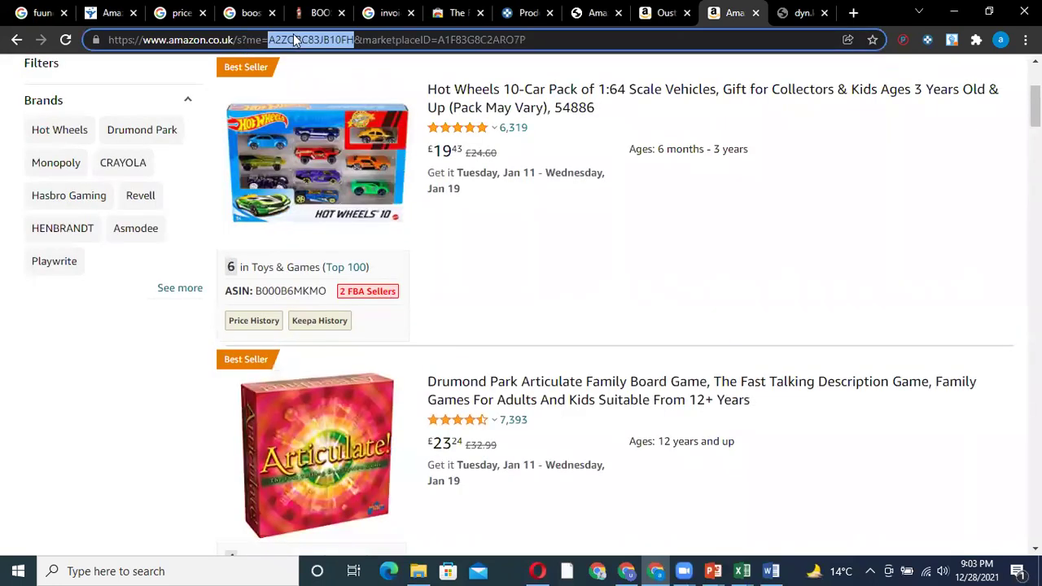
{"action": "double_click", "coordinate": [484, 40]}
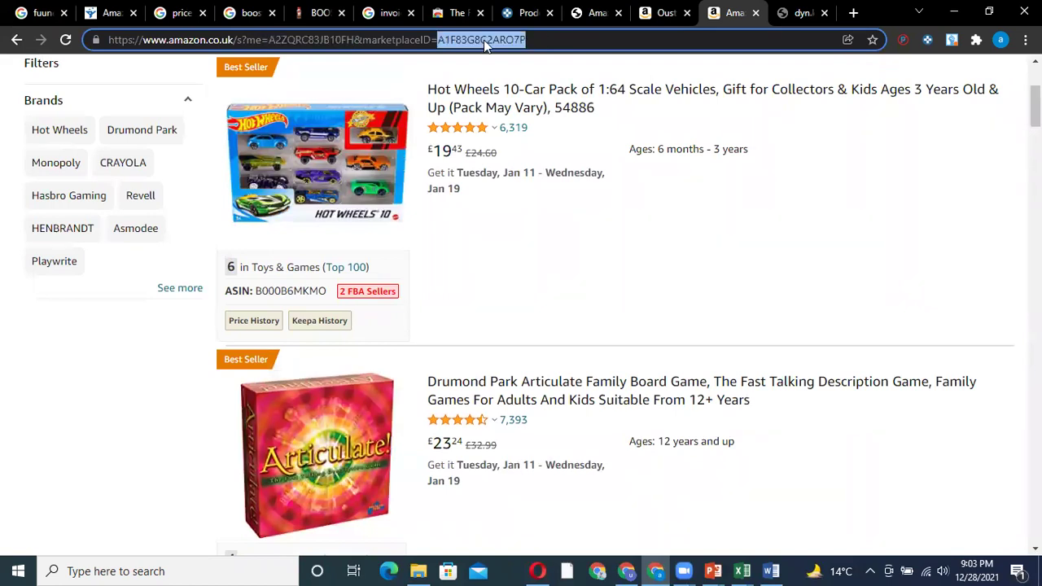
{"action": "double_click", "coordinate": [301, 40]}
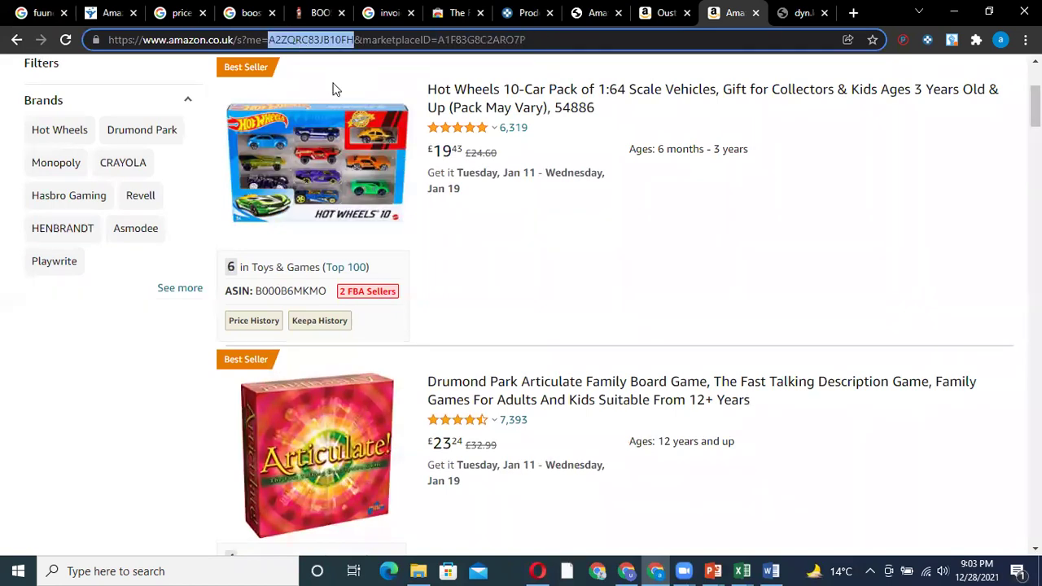
{"action": "right_click", "coordinate": [310, 40]}
{"action": "left_click", "coordinate": [345, 142]}
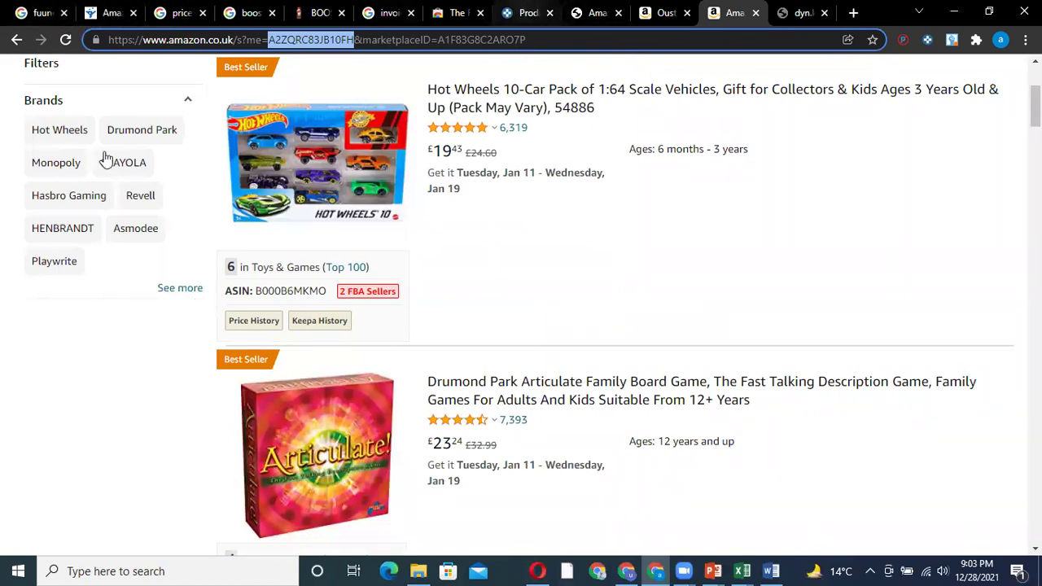
Return to Keepa's Product Finder and paste the copied seller ID into the Buy Box Seller filter's Seller IDs field.
{"action": "key", "text": "ctrl+8"}
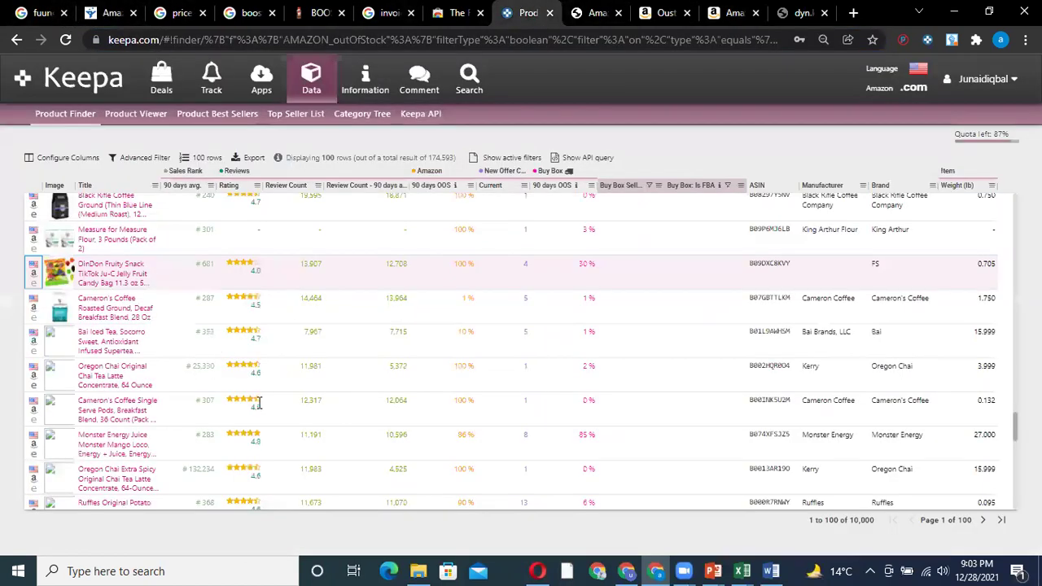
{"action": "scroll", "coordinate": [149, 352], "scroll_direction": "down", "scroll_amount": 2}
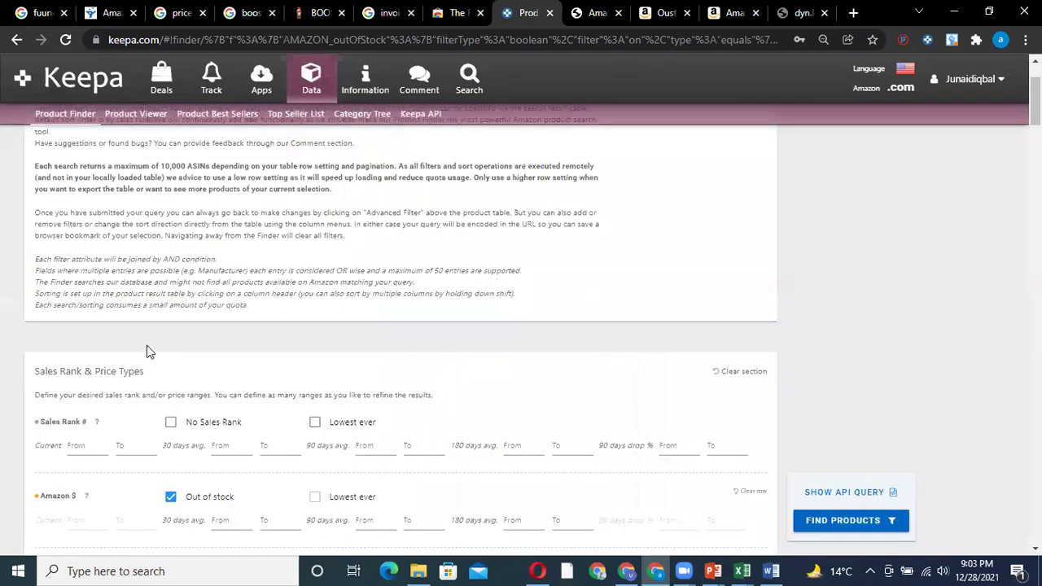
{"action": "scroll", "coordinate": [263, 358], "scroll_direction": "down", "scroll_amount": 2}
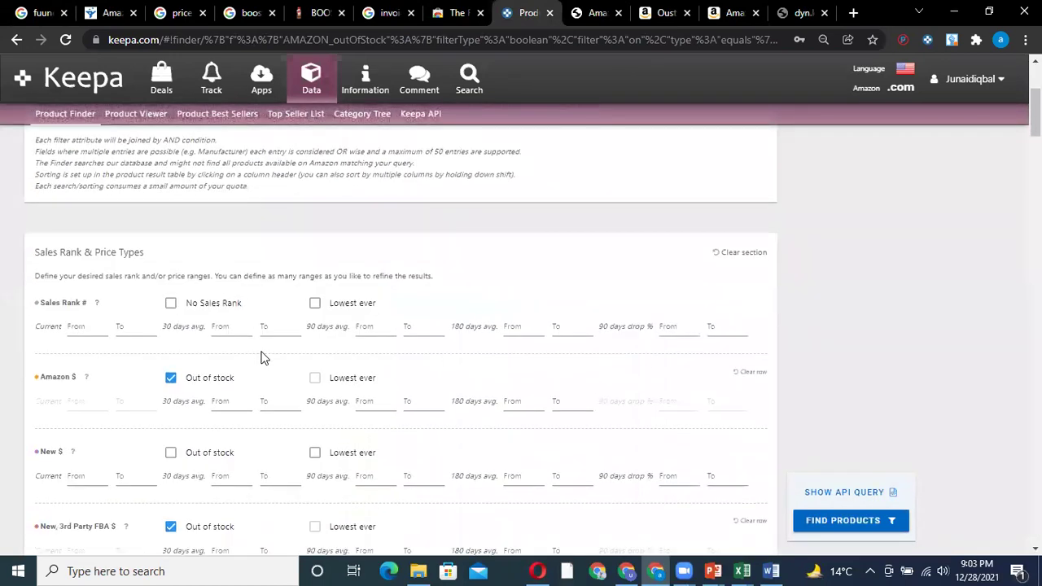
{"action": "scroll", "coordinate": [218, 352], "scroll_direction": "down", "scroll_amount": 15}
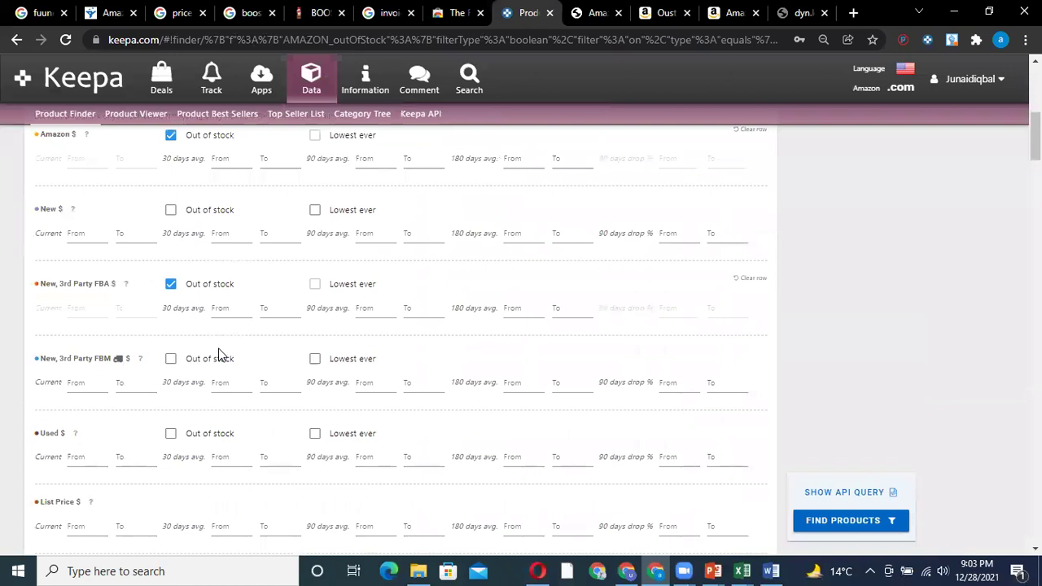
{"action": "scroll", "coordinate": [218, 354], "scroll_direction": "down", "scroll_amount": 20}
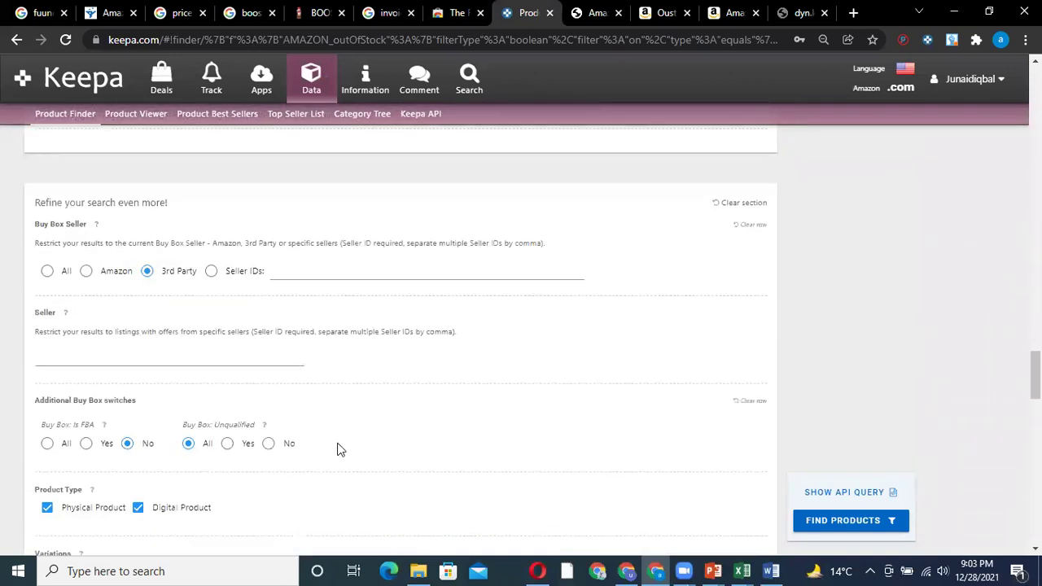
{"action": "left_click", "coordinate": [286, 272]}
{"action": "key", "text": "ctrl+v"}
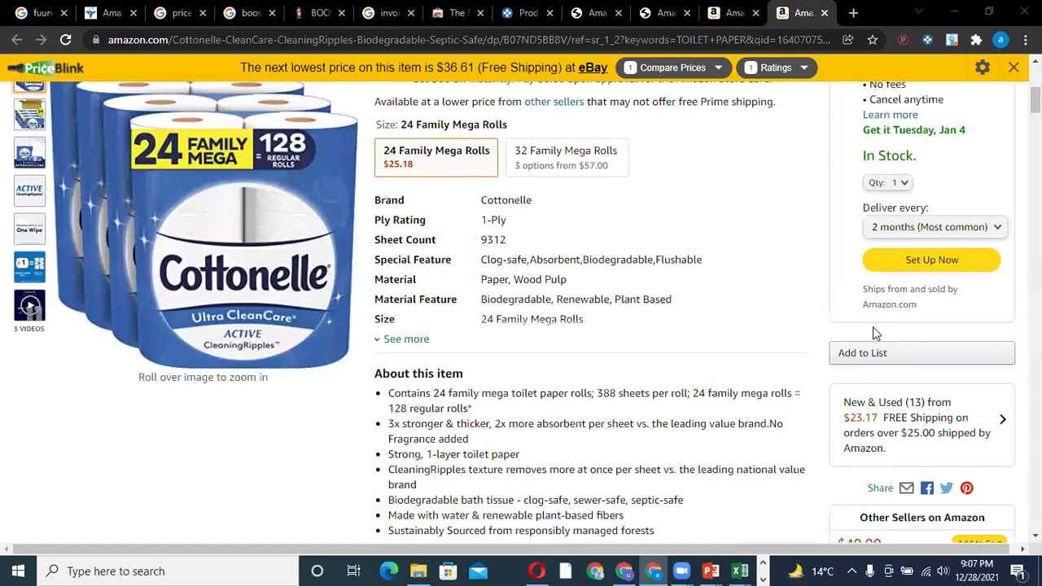
Check who ships and sells the featured offer in the Cottonelle 24 Family Mega Rolls buying options, and close the offers.
{"action": "left_click", "coordinate": [844, 426]}
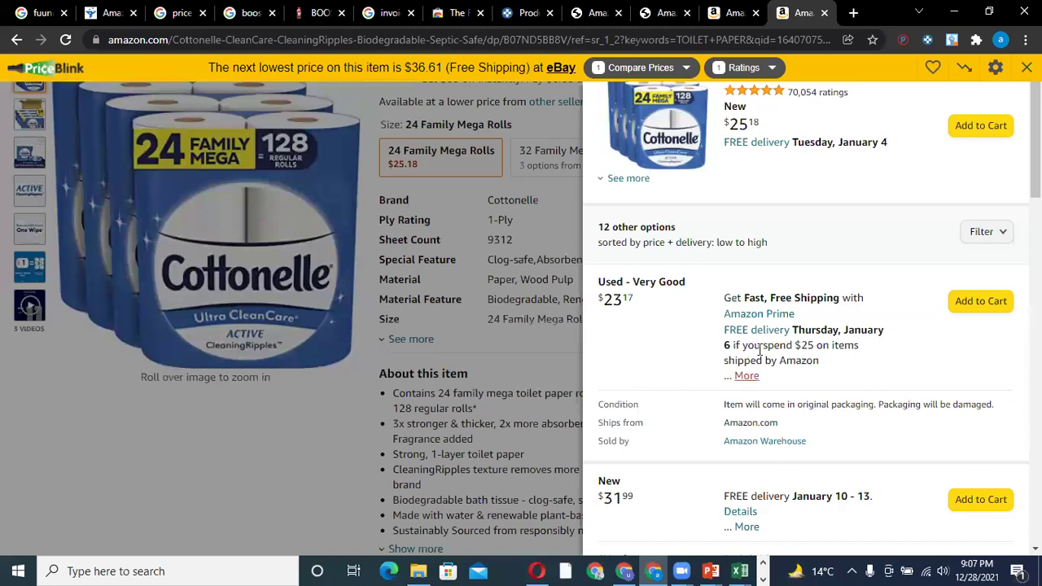
{"action": "left_click", "coordinate": [626, 178]}
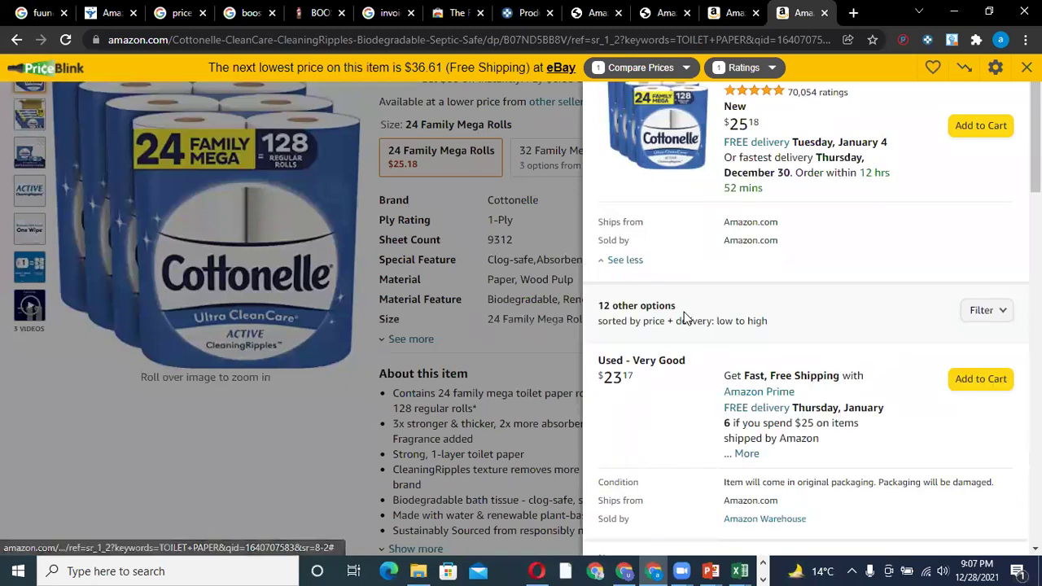
{"action": "left_click_drag", "start_coordinate": [787, 247], "coordinate": [731, 225]}
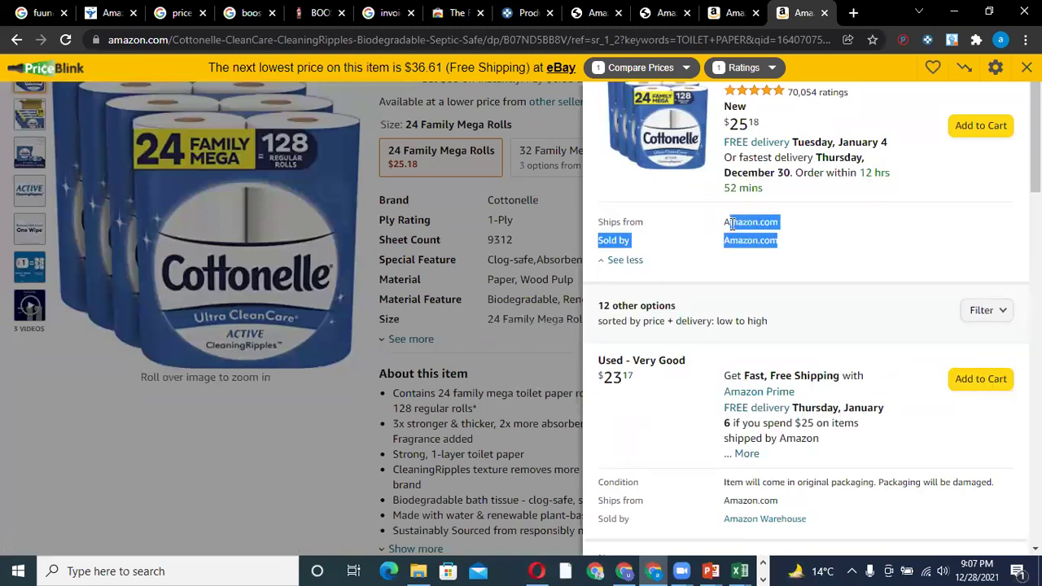
{"action": "left_click", "coordinate": [502, 241]}
{"action": "scroll", "coordinate": [501, 285], "scroll_direction": "up", "scroll_amount": 3}
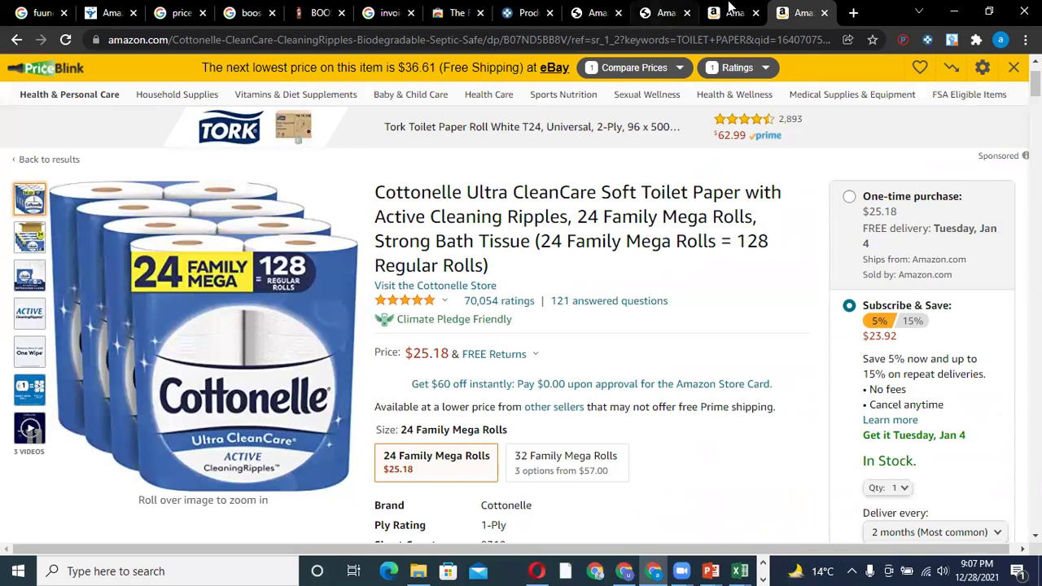
Copy the full Cottonelle Ultra CleanCare title from the original listing and search Amazon for it from the duplicate listing page.
{"action": "key", "text": "ctrl+shift+Tab"}
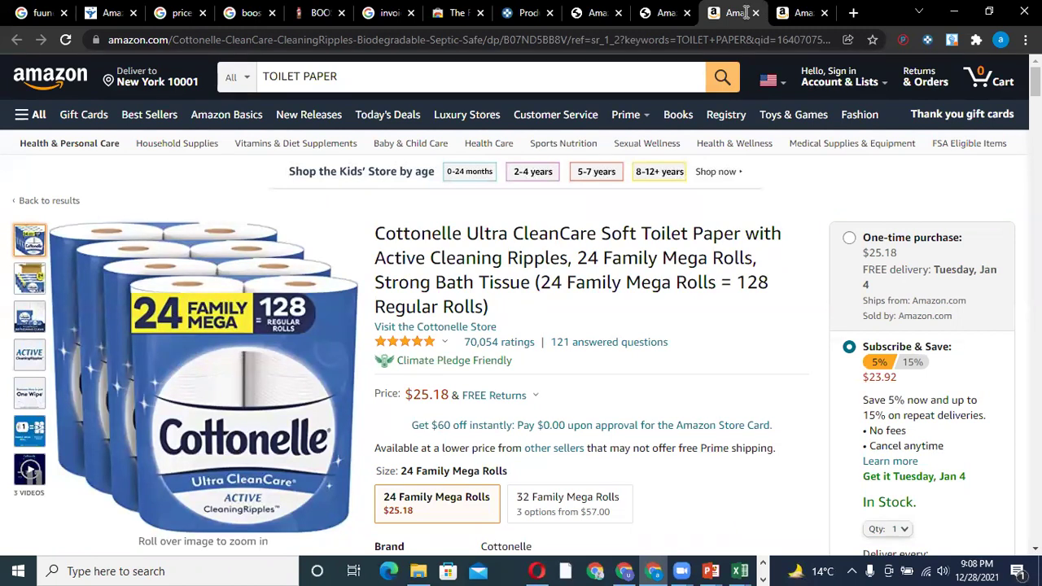
{"action": "left_click_drag", "start_coordinate": [495, 308], "coordinate": [376, 257]}
{"action": "left_click_drag", "start_coordinate": [490, 307], "coordinate": [378, 241]}
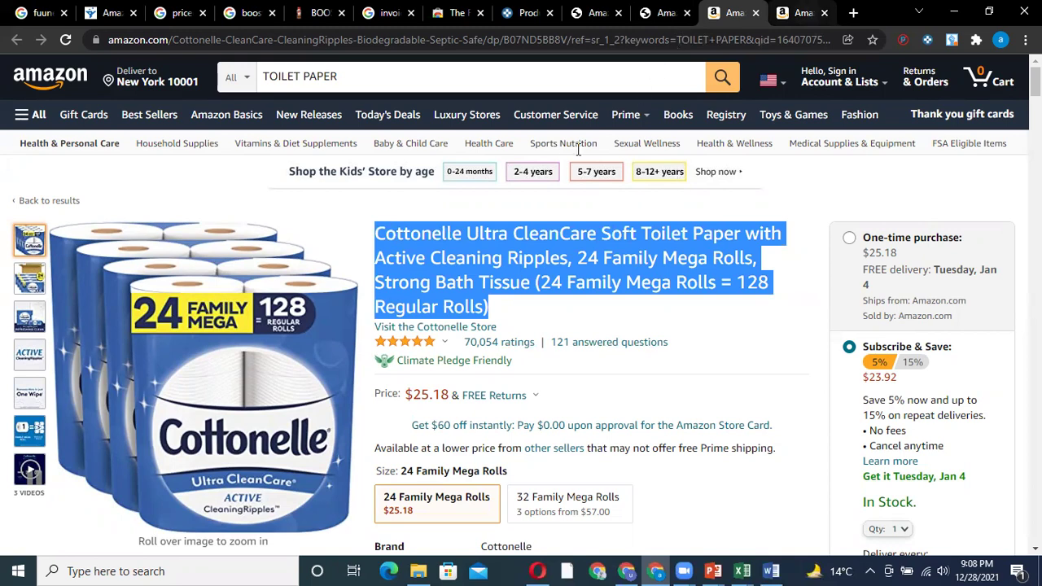
{"action": "key", "text": "ctrl+Tab"}
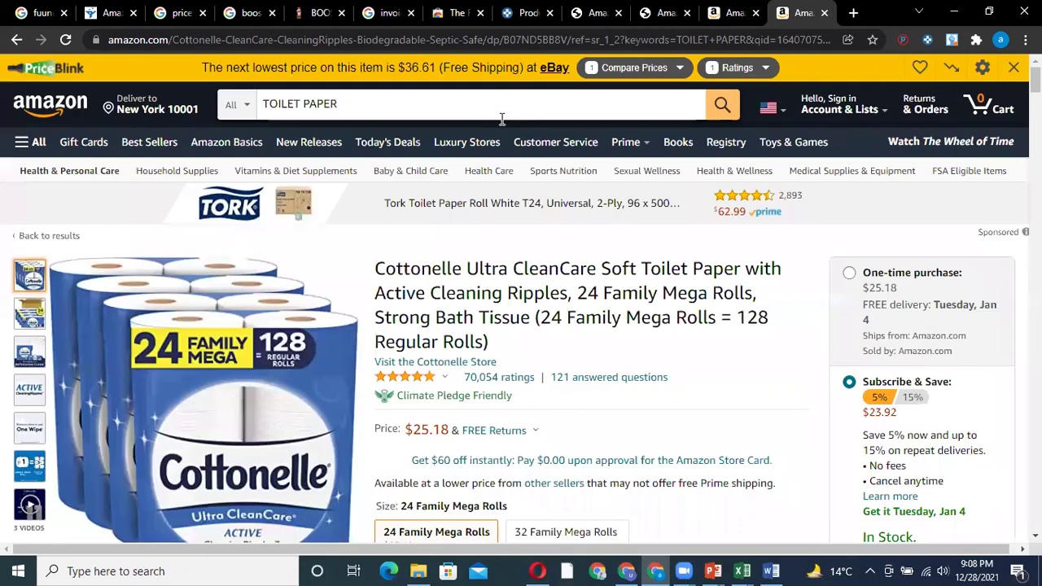
{"action": "left_click", "coordinate": [496, 109]}
{"action": "key", "text": "ctrl+a"}
{"action": "key", "text": "ctrl+v"}
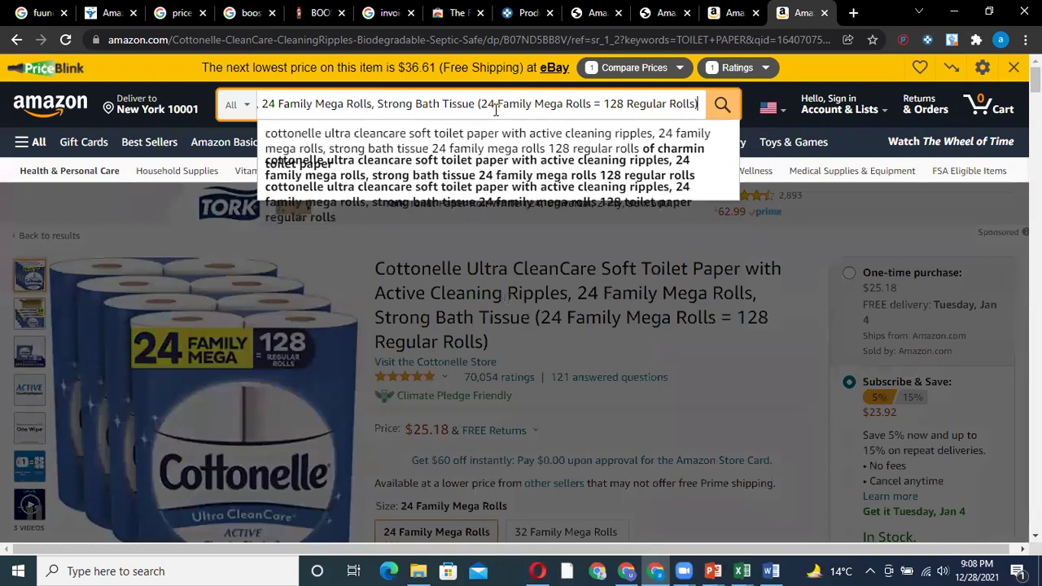
{"action": "key", "text": "Return"}
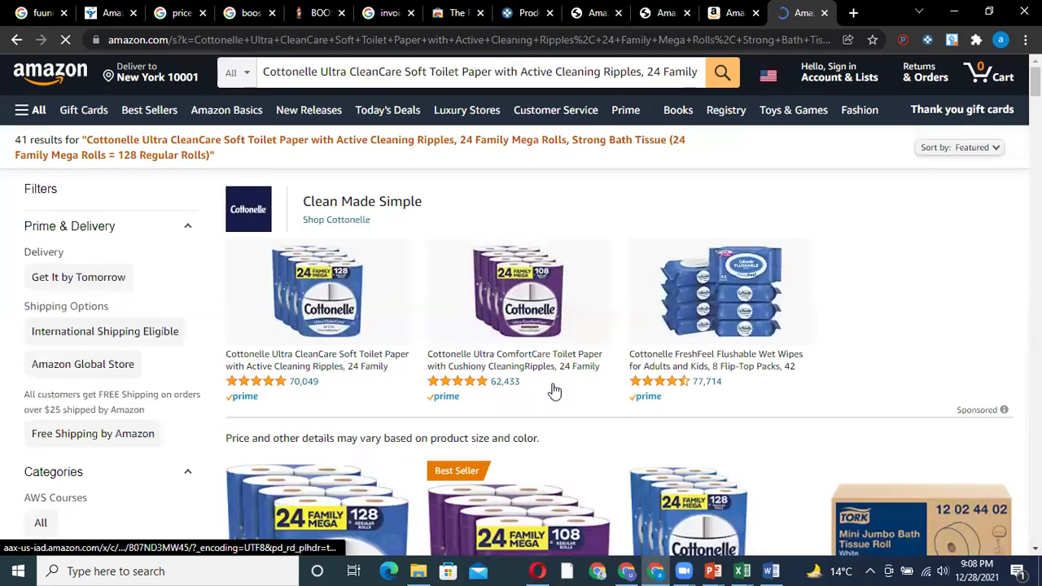
Look through the results for the same product and open the $36.30 Ultra CleanCare Pack of 24 listing in a new tab.
{"action": "scroll", "coordinate": [455, 374], "scroll_direction": "down", "scroll_amount": 1}
{"action": "scroll", "coordinate": [303, 352], "scroll_direction": "down", "scroll_amount": 1}
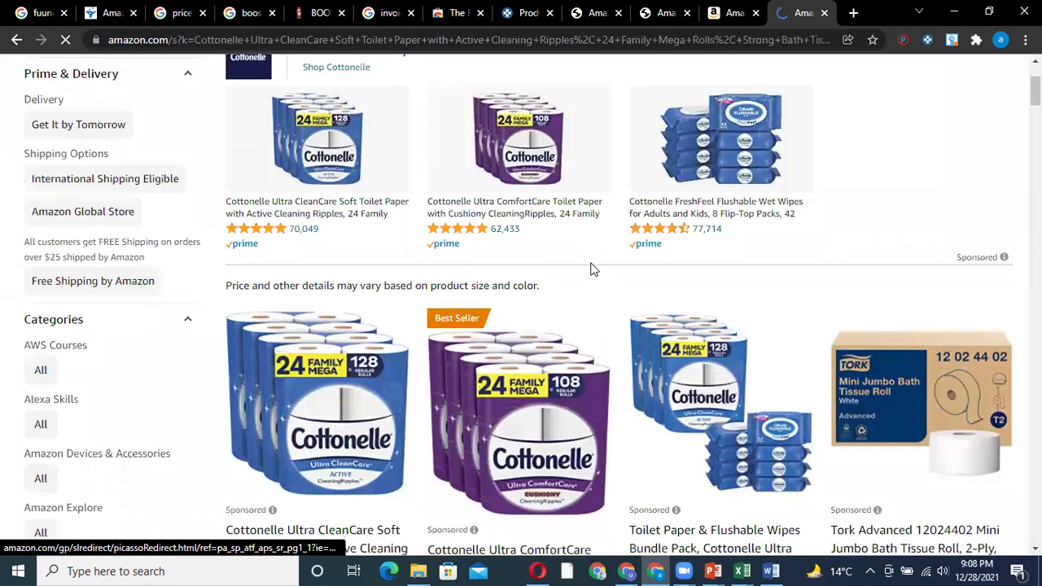
{"action": "scroll", "coordinate": [592, 269], "scroll_direction": "down", "scroll_amount": 3}
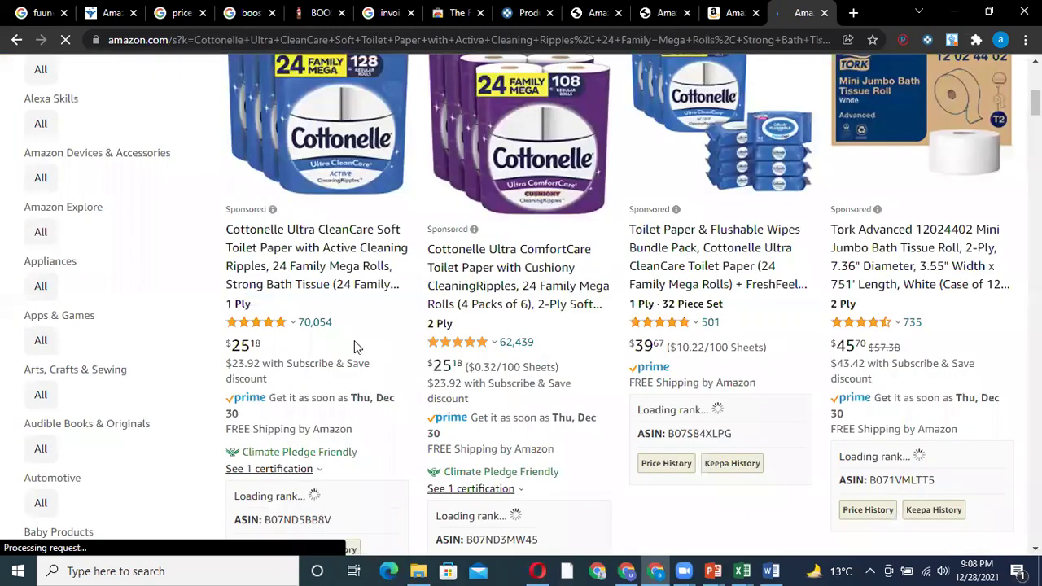
{"action": "scroll", "coordinate": [356, 349], "scroll_direction": "down", "scroll_amount": 3}
{"action": "scroll", "coordinate": [612, 352], "scroll_direction": "down", "scroll_amount": 3}
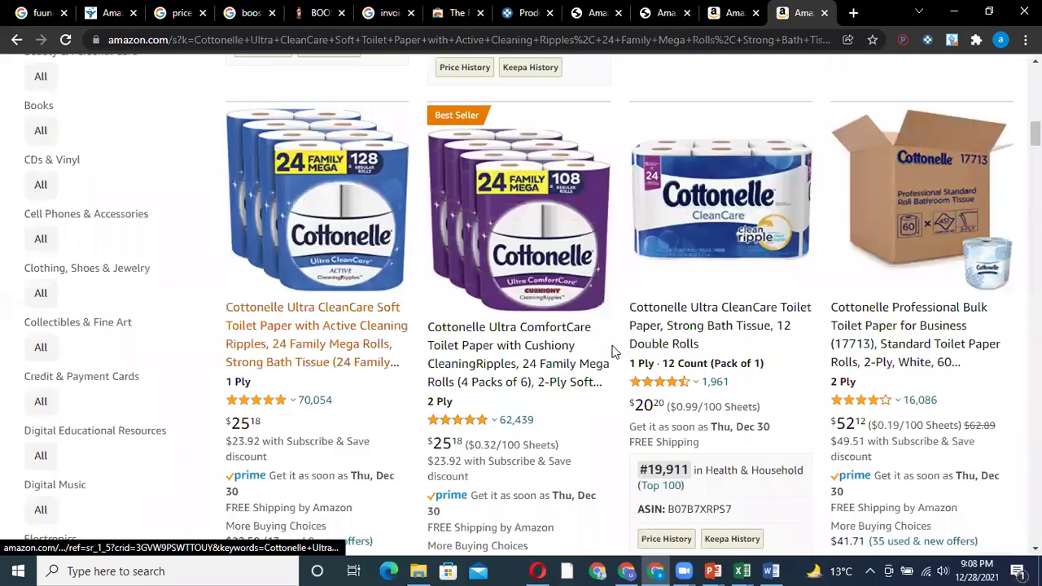
{"action": "scroll", "coordinate": [548, 358], "scroll_direction": "down", "scroll_amount": 6}
{"action": "scroll", "coordinate": [547, 358], "scroll_direction": "down", "scroll_amount": 4}
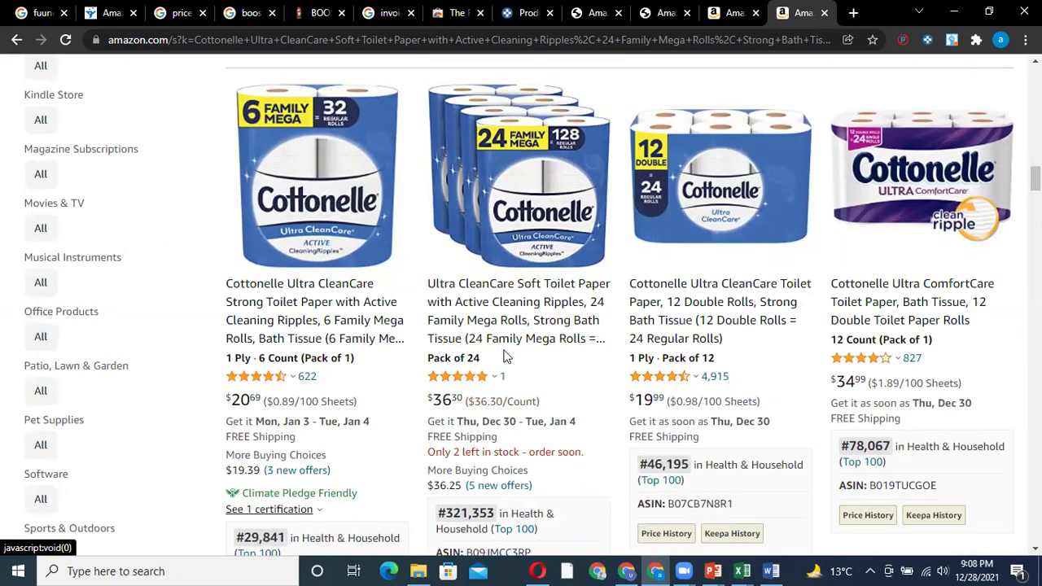
{"action": "right_click", "coordinate": [561, 313]}
{"action": "key", "text": "Return"}
{"action": "left_click", "coordinate": [804, 12]}
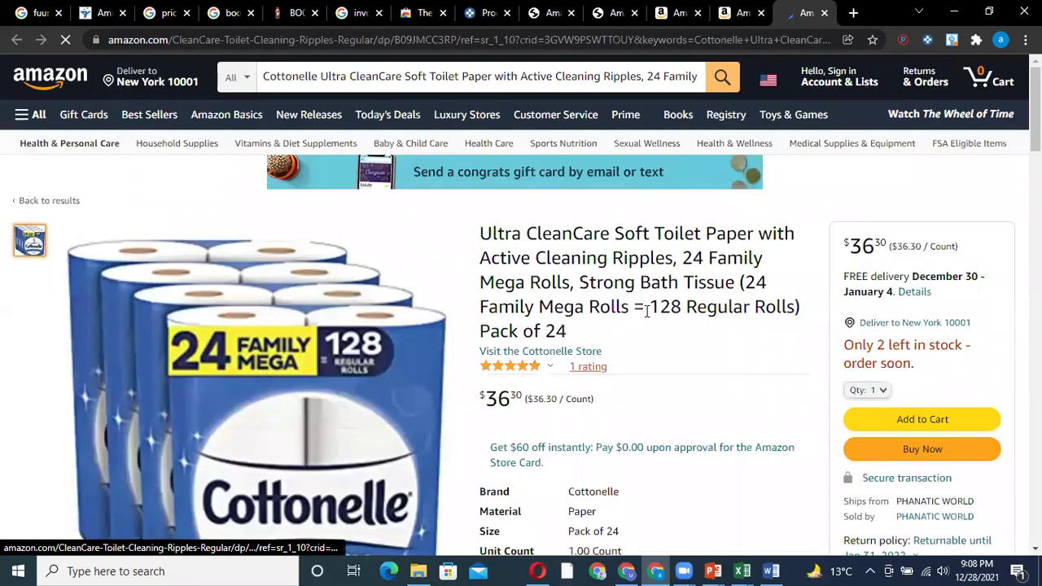
Compare the Pack of 24 listing's image, price and seller with the original Cottonelle listing.
{"action": "scroll", "coordinate": [936, 406], "scroll_direction": "down", "scroll_amount": 4}
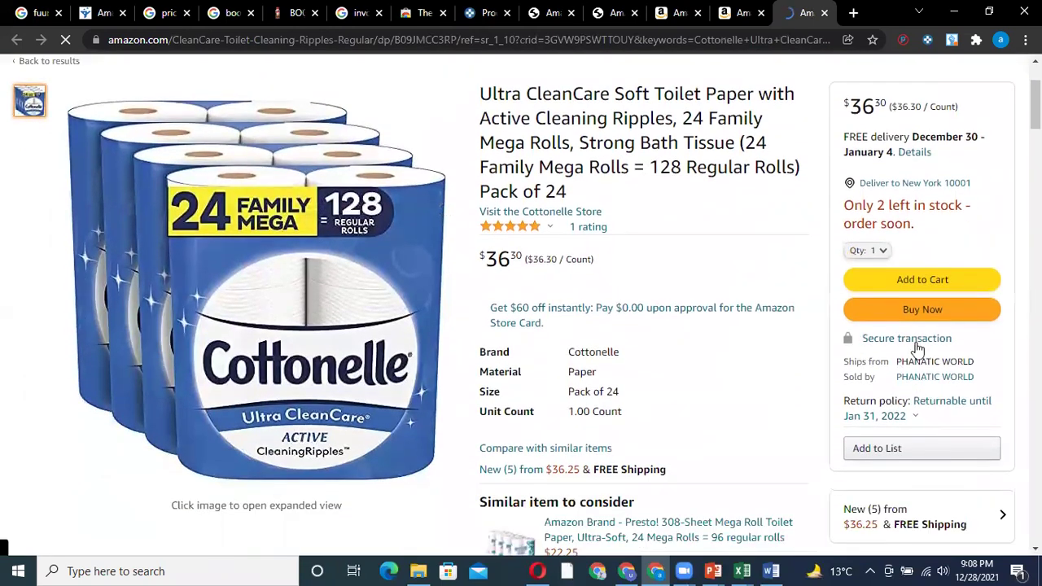
{"action": "scroll", "coordinate": [580, 354], "scroll_direction": "up", "scroll_amount": 1}
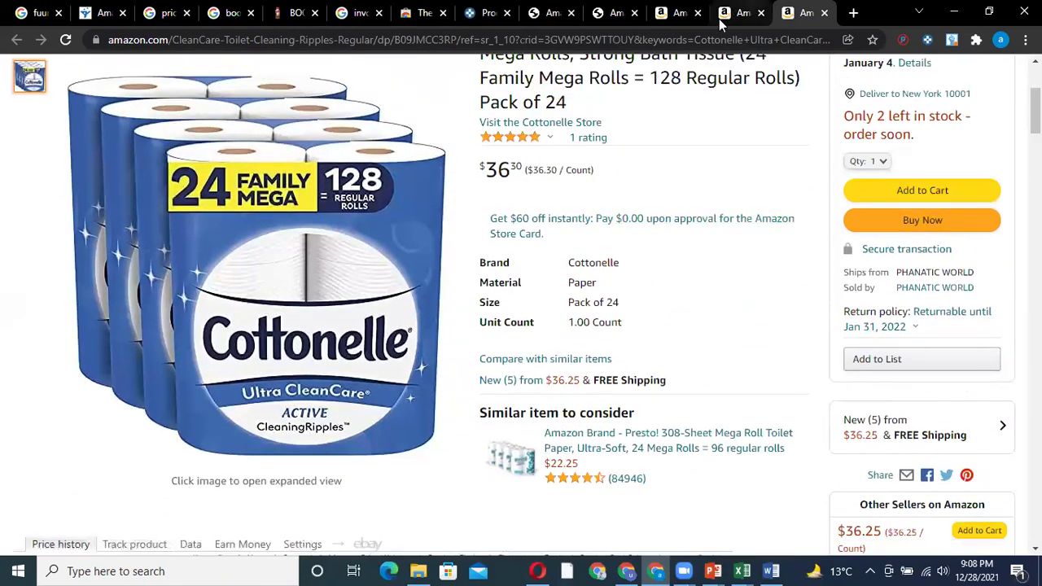
{"action": "left_click", "coordinate": [676, 12]}
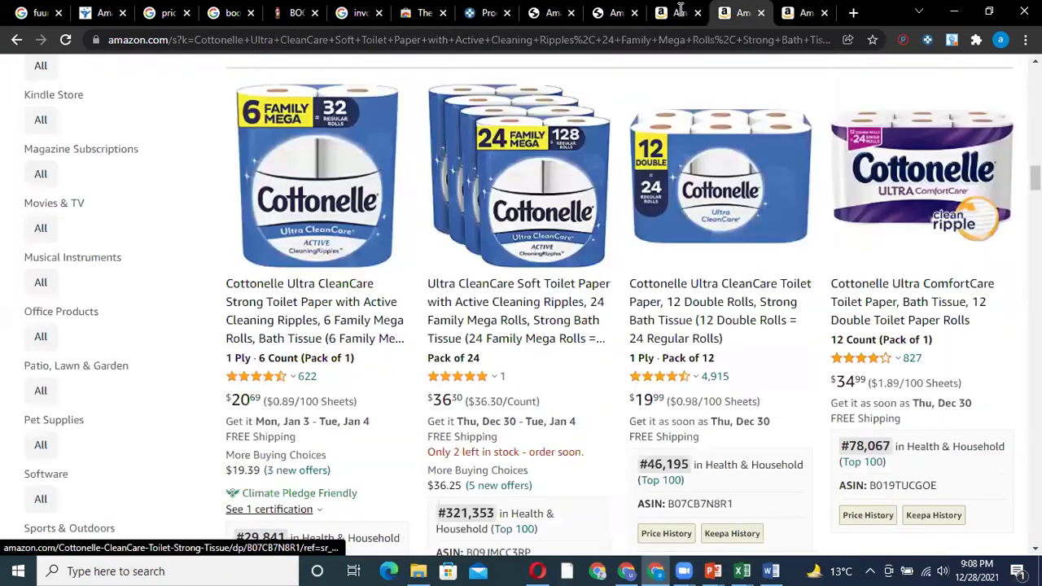
{"action": "left_click", "coordinate": [275, 371]}
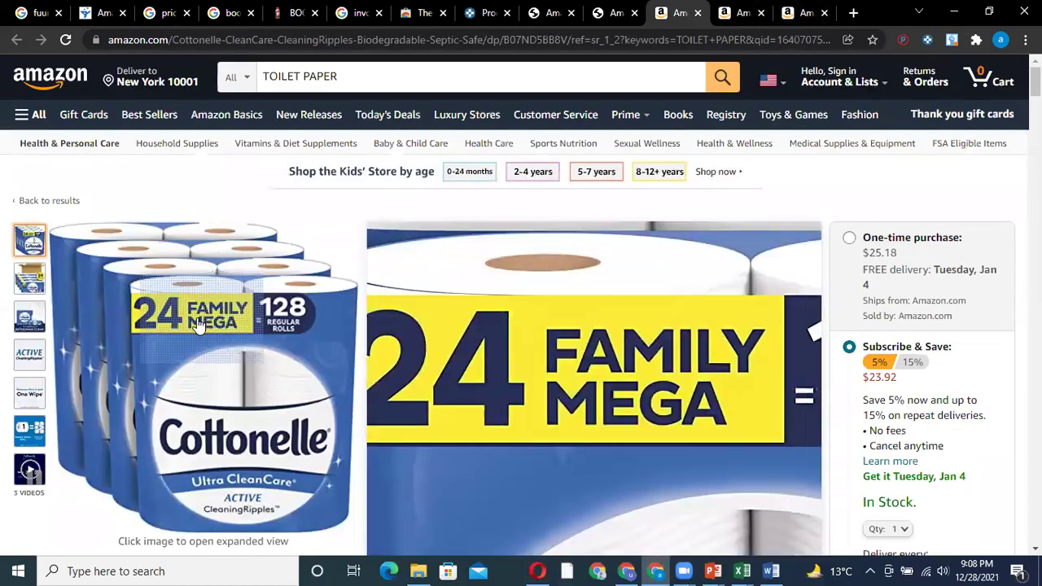
{"action": "left_click", "coordinate": [806, 9]}
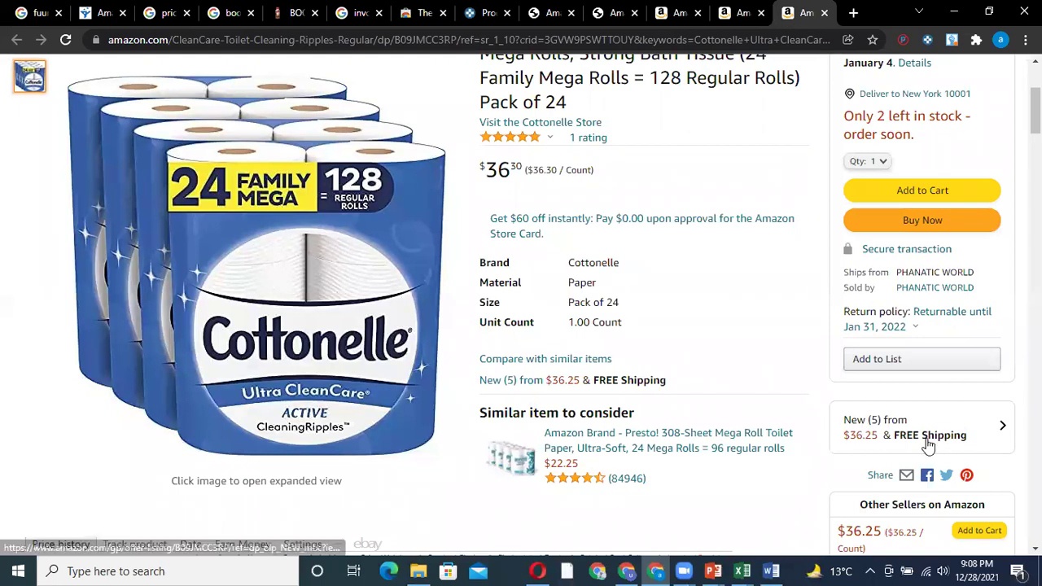
Open the Pack of 24 listing's buying options and examine the featured seller PHANATIC WORLD's ratings and feedback.
{"action": "left_click", "coordinate": [923, 362]}
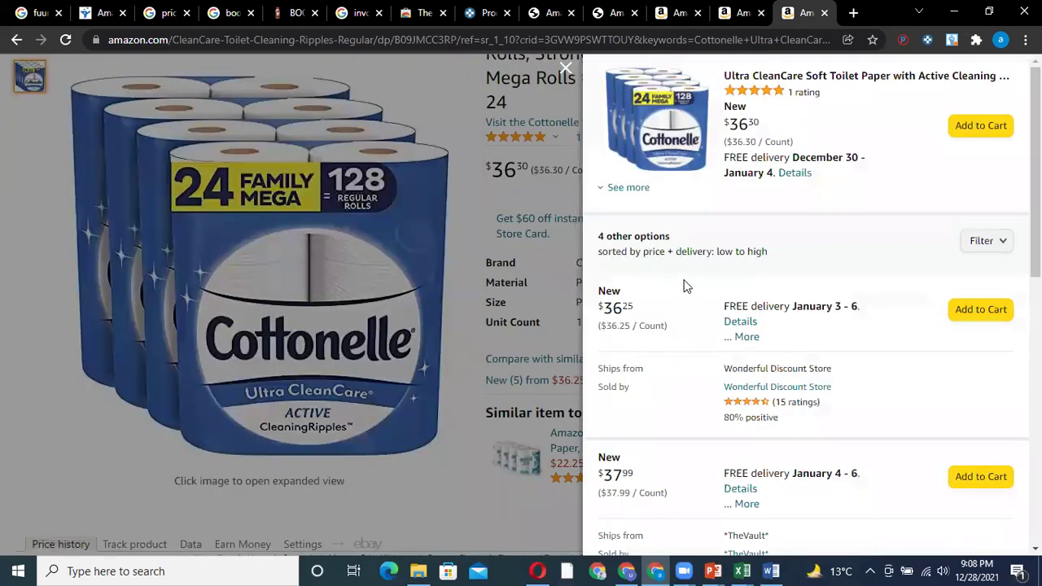
{"action": "left_click", "coordinate": [627, 188]}
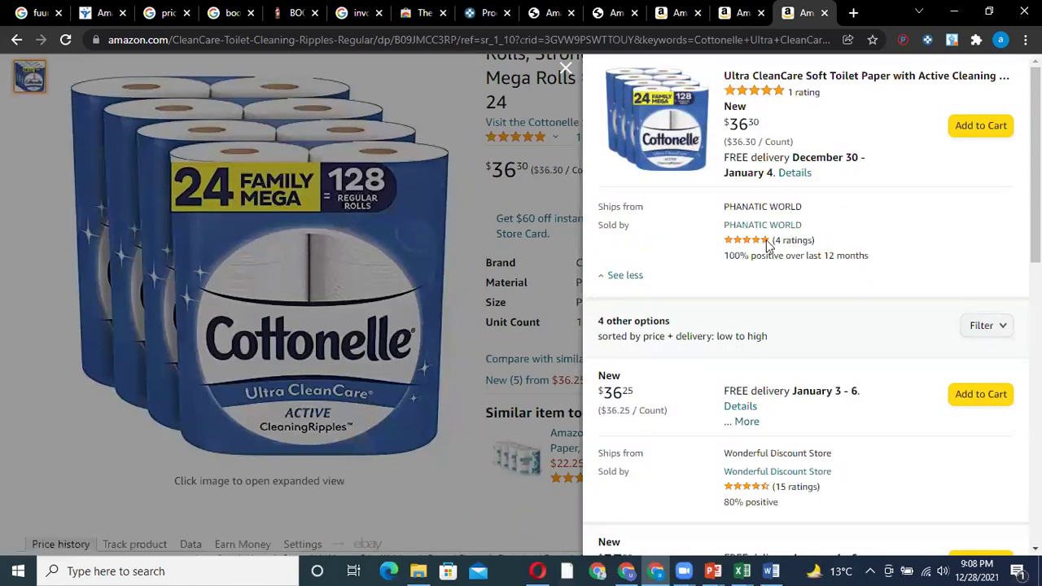
{"action": "left_click_drag", "start_coordinate": [778, 240], "coordinate": [812, 240]}
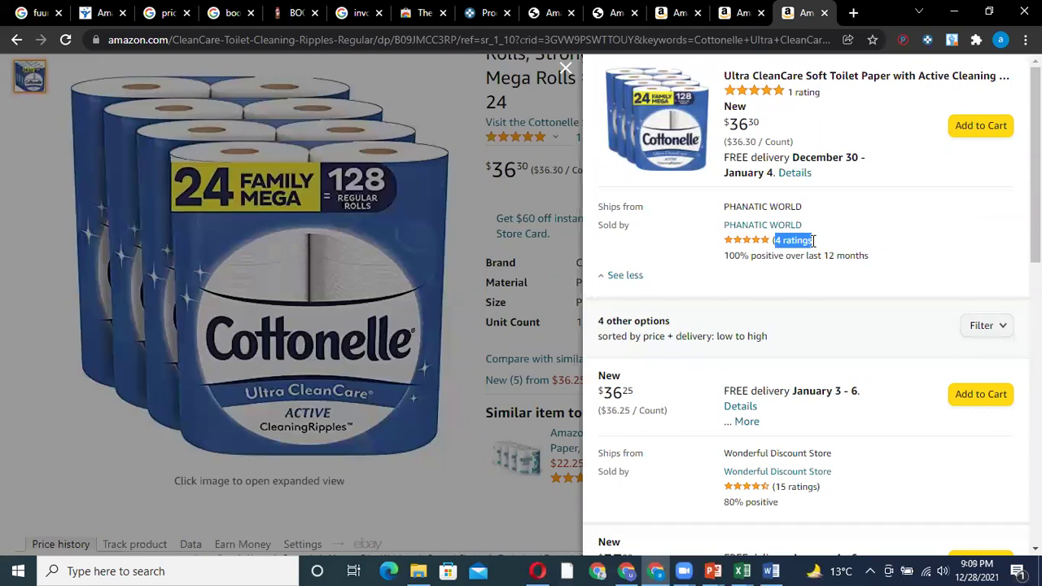
{"action": "left_click", "coordinate": [755, 283]}
{"action": "left_click_drag", "start_coordinate": [725, 251], "coordinate": [775, 268]}
{"action": "left_click", "coordinate": [763, 236]}
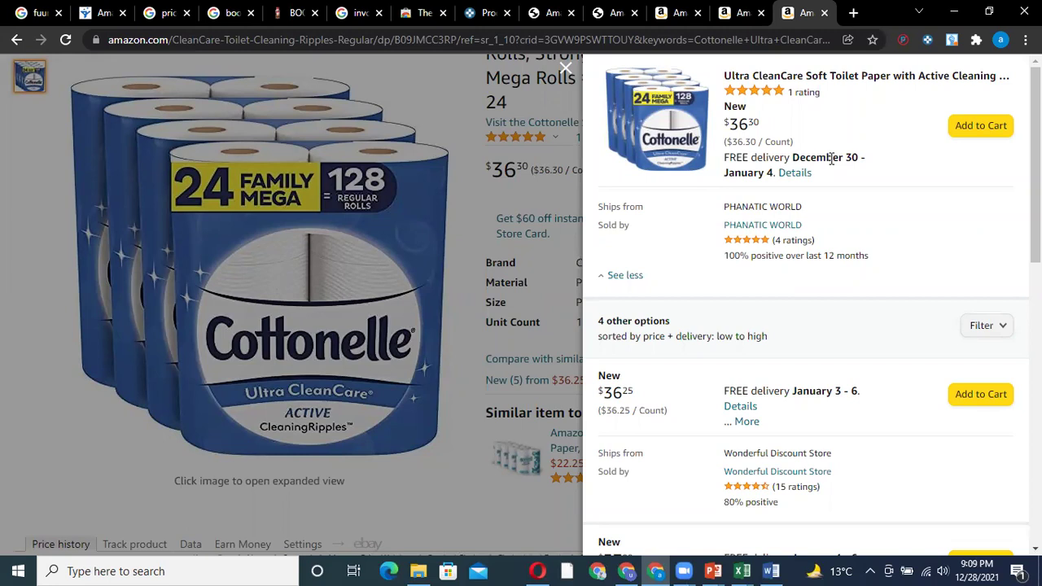
Open PHANATIC WORLD's seller profile in a new tab and switch to it.
{"action": "right_click", "coordinate": [769, 226]}
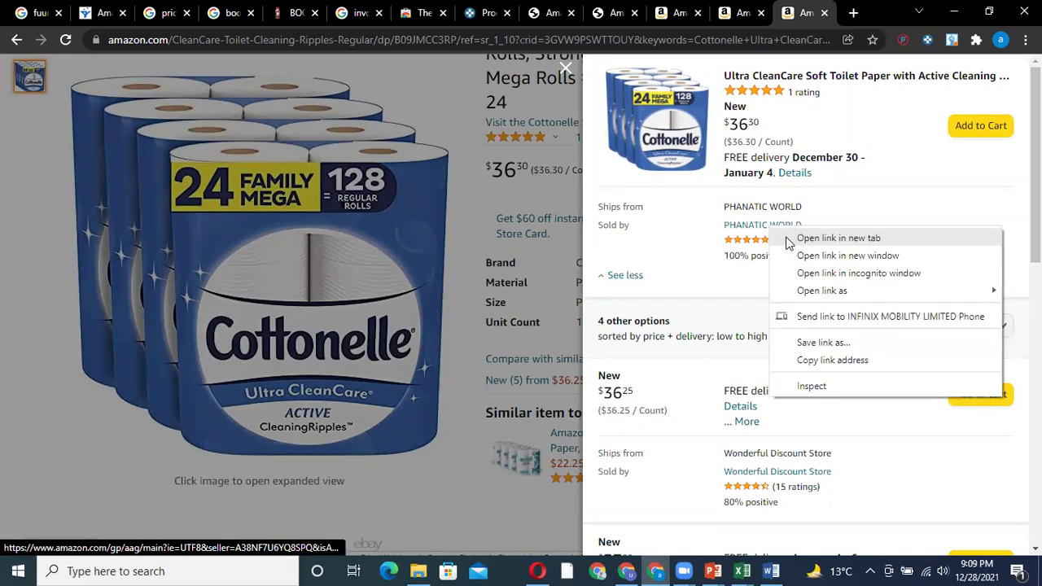
{"action": "left_click", "coordinate": [805, 236]}
{"action": "left_click", "coordinate": [805, 13]}
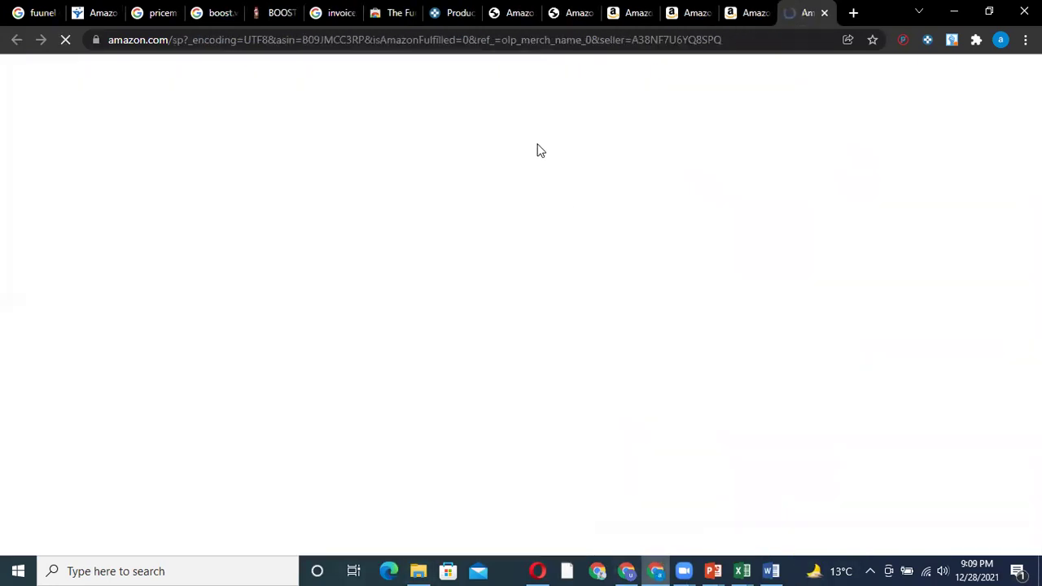
Open PHANATIC WORLD's storefront and look through its product listings.
{"action": "left_click", "coordinate": [432, 488]}
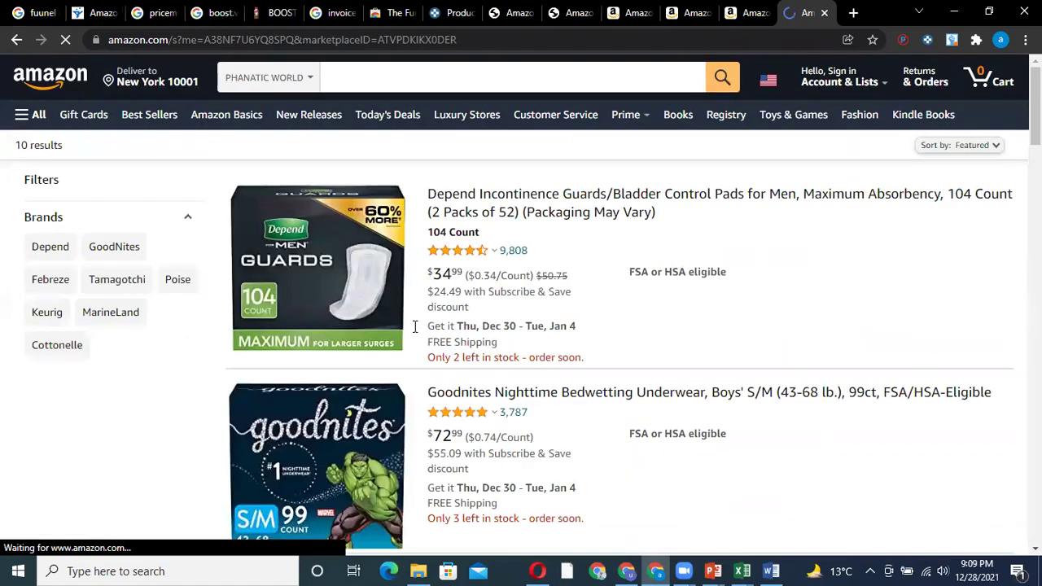
{"action": "scroll", "coordinate": [654, 375], "scroll_direction": "down", "scroll_amount": 2}
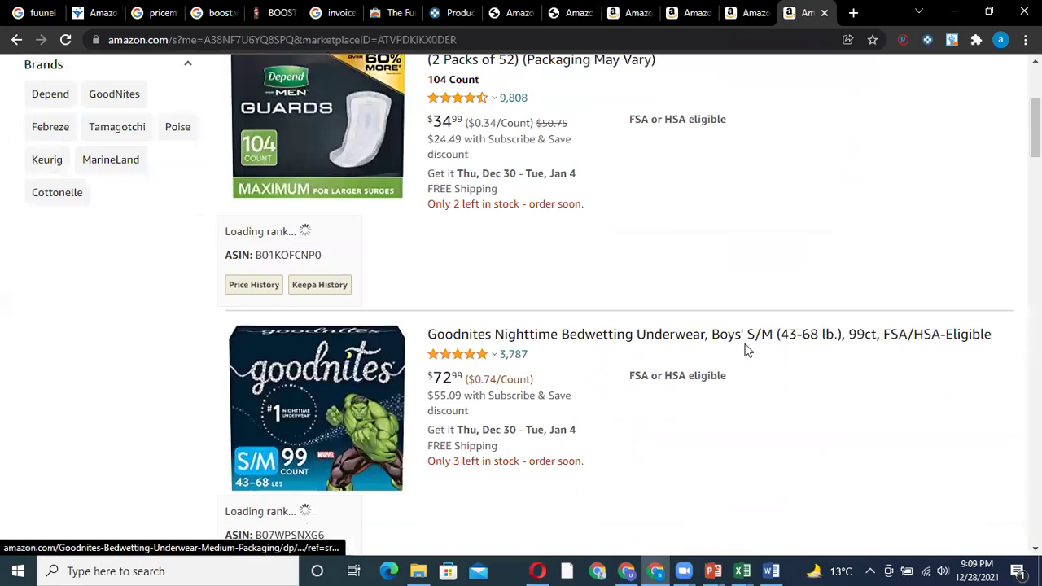
{"action": "scroll", "coordinate": [19, 198], "scroll_direction": "up", "scroll_amount": 3}
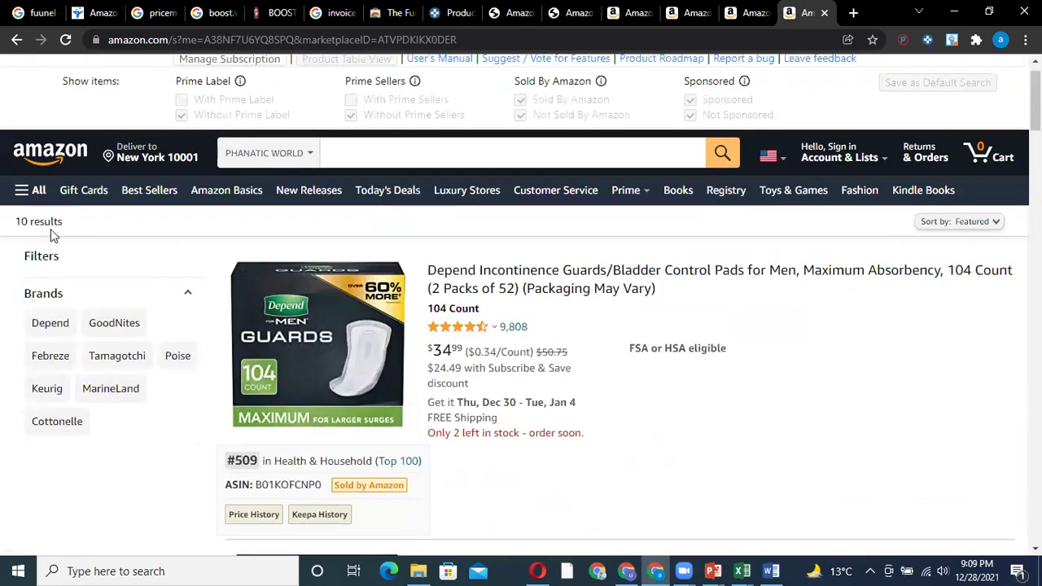
Close the Amazon search results tab for the Cottonelle Ultra CleanCare title.
{"action": "left_click", "coordinate": [736, 12]}
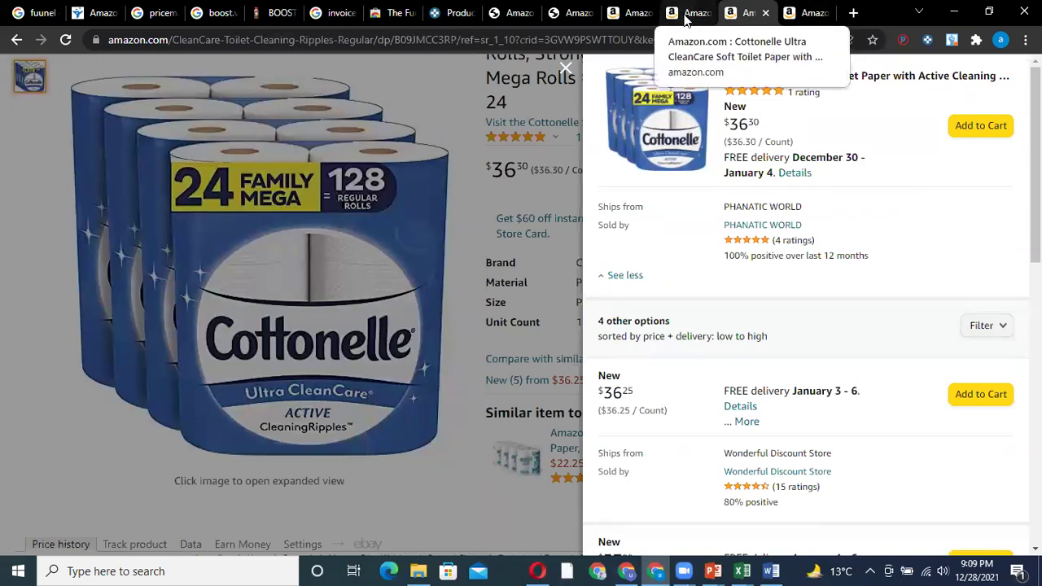
{"action": "left_click", "coordinate": [701, 28]}
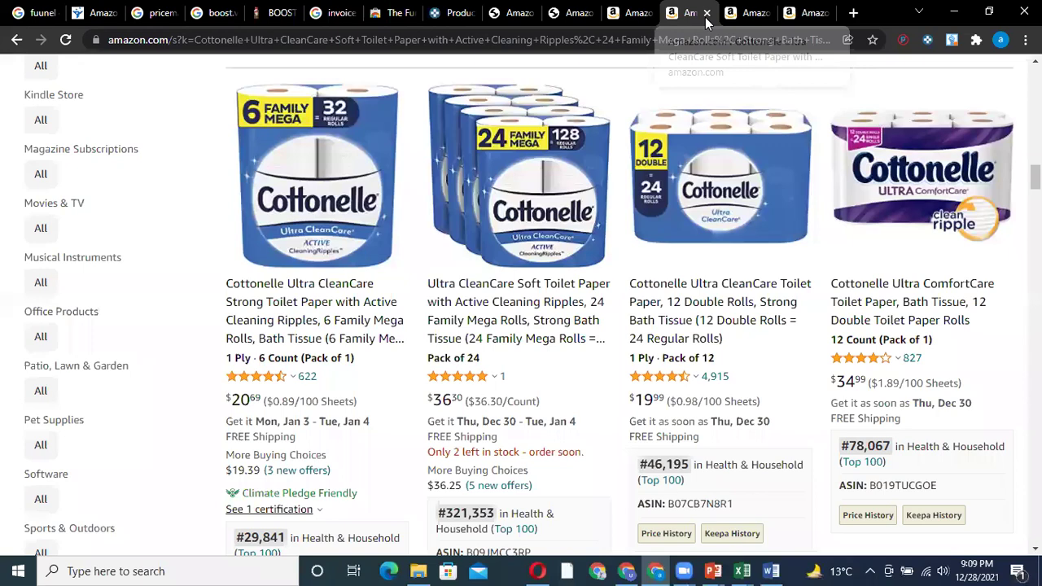
{"action": "key", "text": "ctrl+w"}
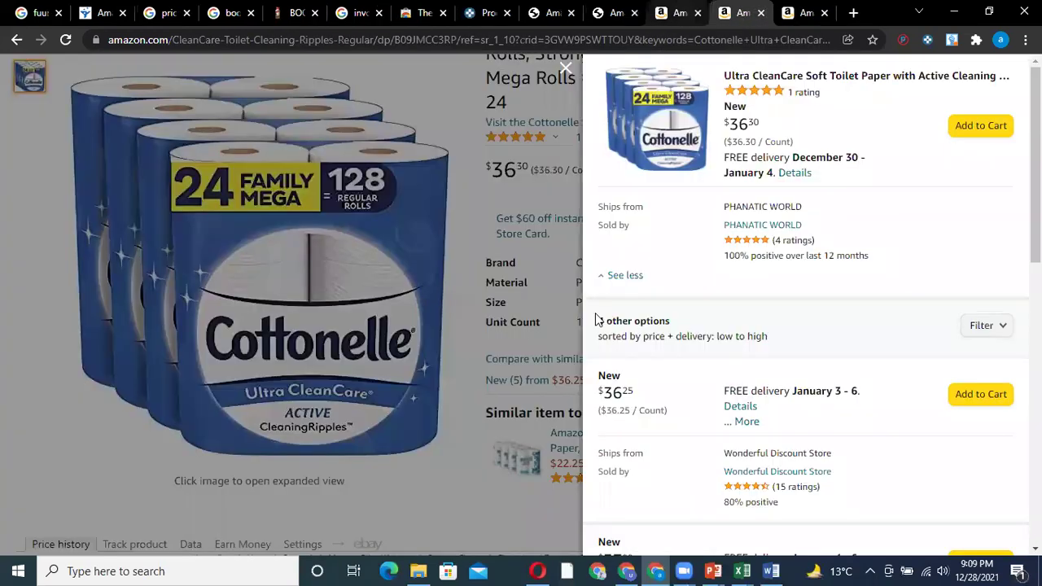
Review the original Cottonelle listing's price, seller and product details.
{"action": "key", "text": "ctrl+shift+Tab"}
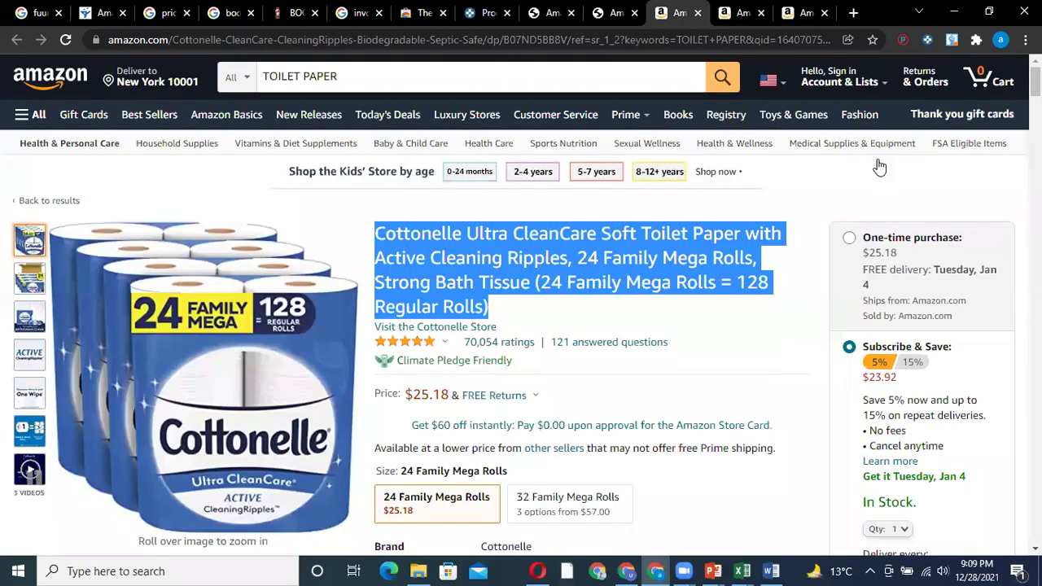
{"action": "scroll", "coordinate": [876, 168], "scroll_direction": "down", "scroll_amount": 2}
{"action": "scroll", "coordinate": [803, 344], "scroll_direction": "up", "scroll_amount": 1}
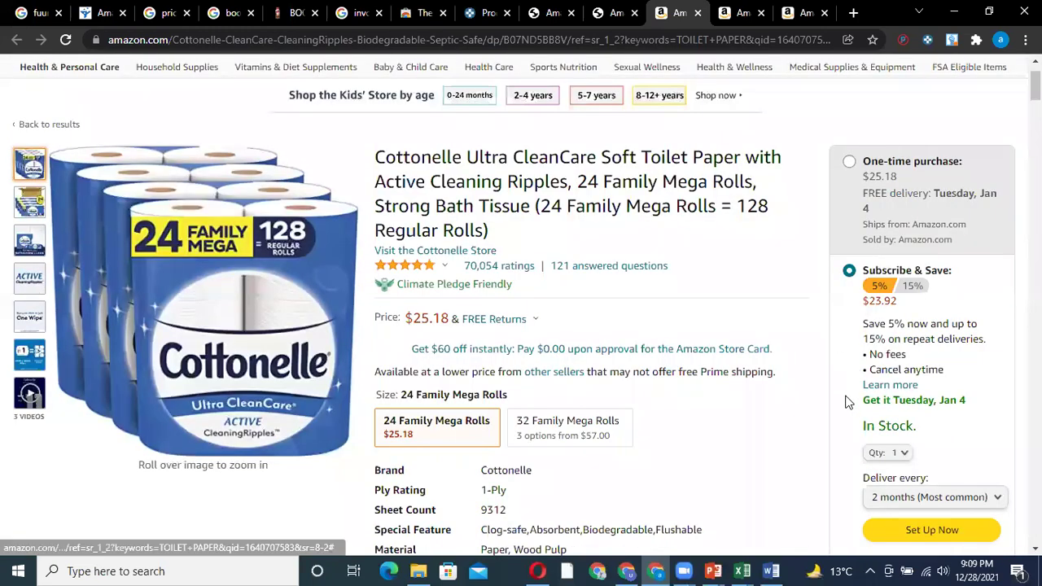
{"action": "scroll", "coordinate": [847, 395], "scroll_direction": "down", "scroll_amount": 2}
{"action": "scroll", "coordinate": [752, 399], "scroll_direction": "down", "scroll_amount": 4}
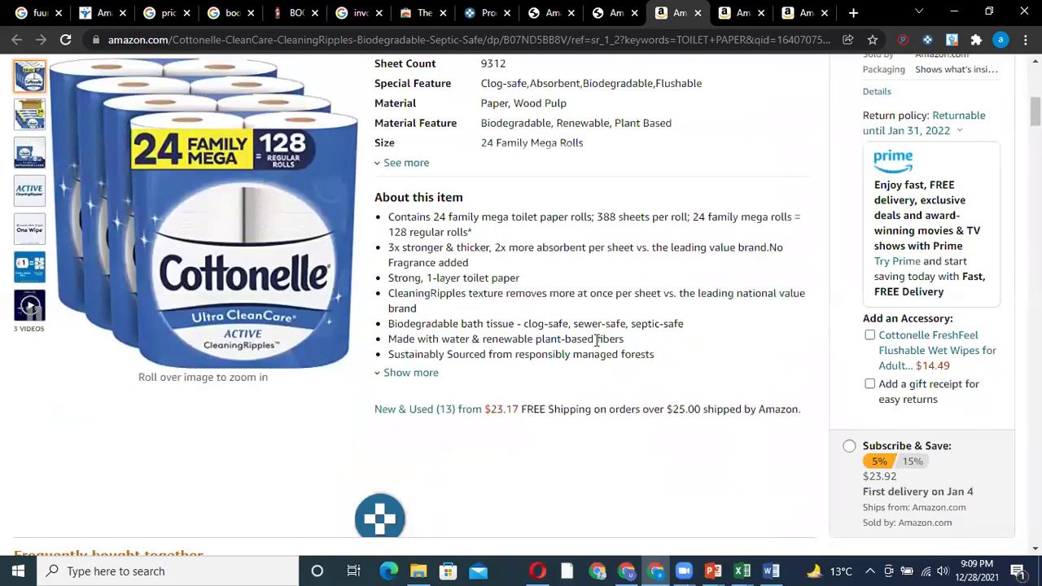
{"action": "scroll", "coordinate": [432, 303], "scroll_direction": "up", "scroll_amount": 3}
{"action": "scroll", "coordinate": [431, 298], "scroll_direction": "up", "scroll_amount": 1}
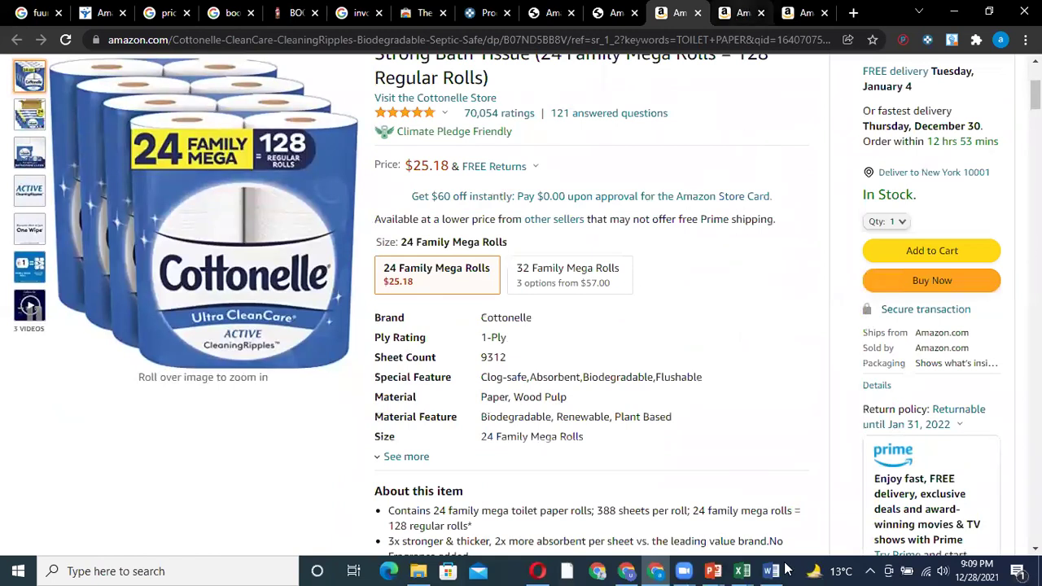
Switch to the drop shipping profit calculation workbook in Excel and go to the rows around the NIKE entry.
{"action": "key", "text": "ctrl+Tab"}
{"action": "mouse_move", "coordinate": [741, 570]}
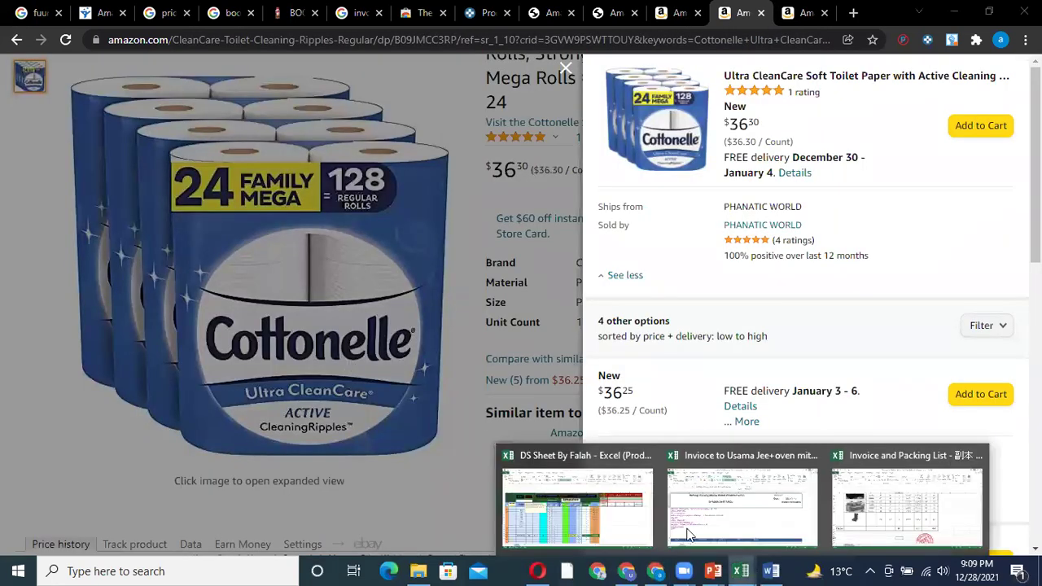
{"action": "left_click", "coordinate": [521, 519]}
{"action": "scroll", "coordinate": [142, 428], "scroll_direction": "down", "scroll_amount": 2}
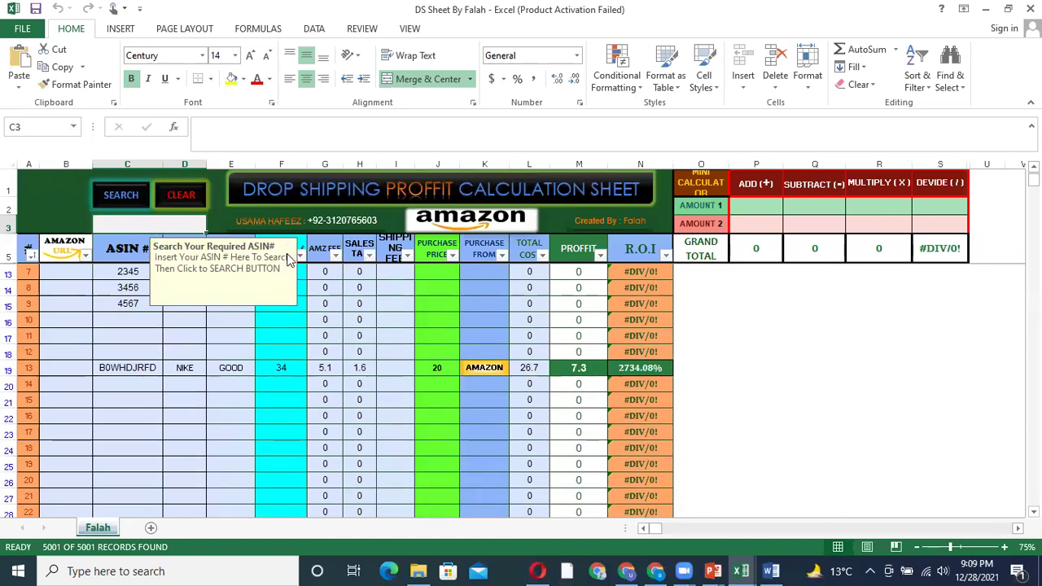
Try to enter a sale price of 35.29 in cell F22.
{"action": "left_click", "coordinate": [310, 383]}
{"action": "left_click", "coordinate": [284, 416]}
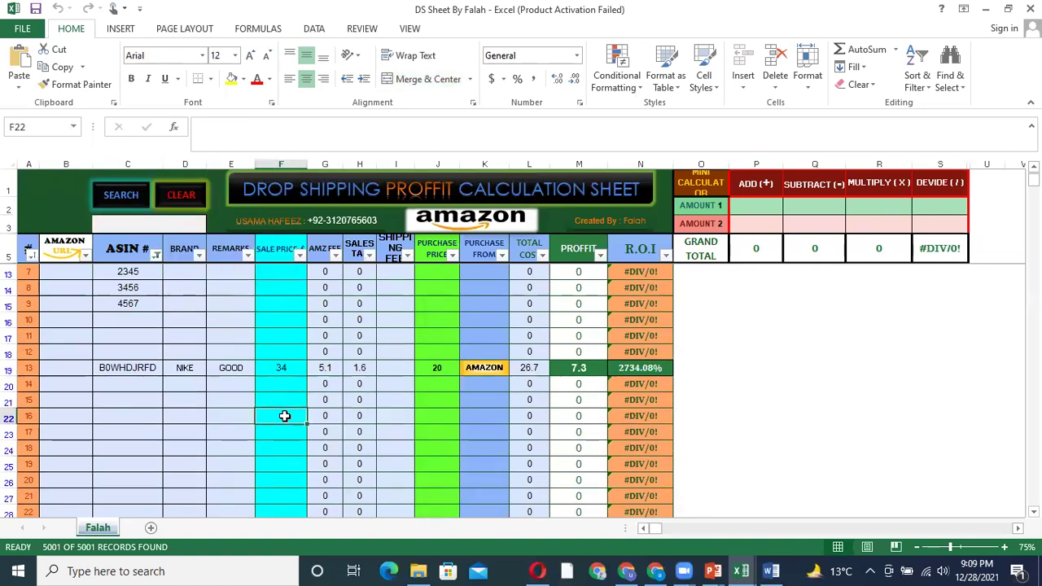
{"action": "type", "text": "35"}
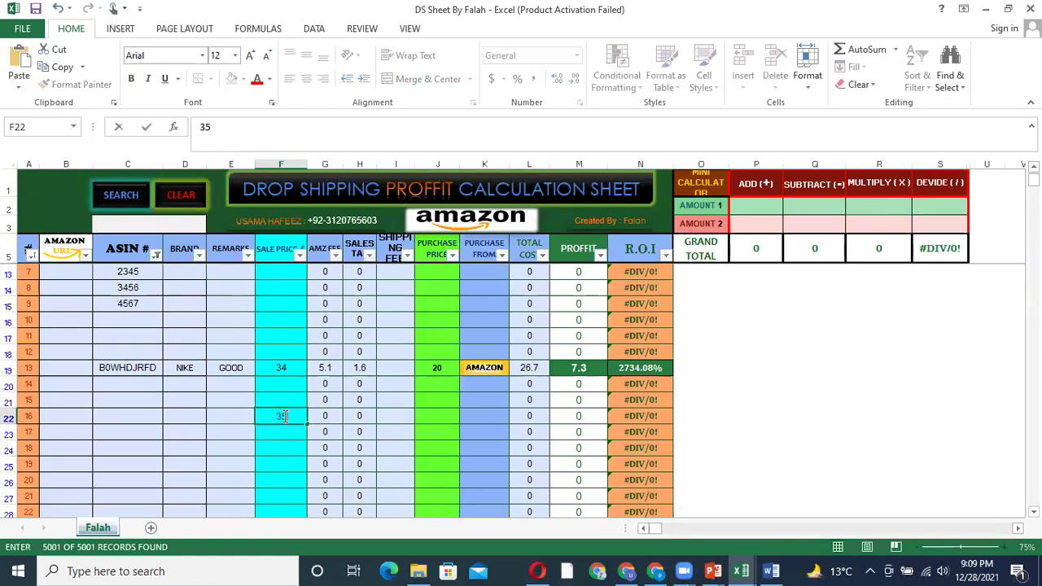
{"action": "type", "text": ".29"}
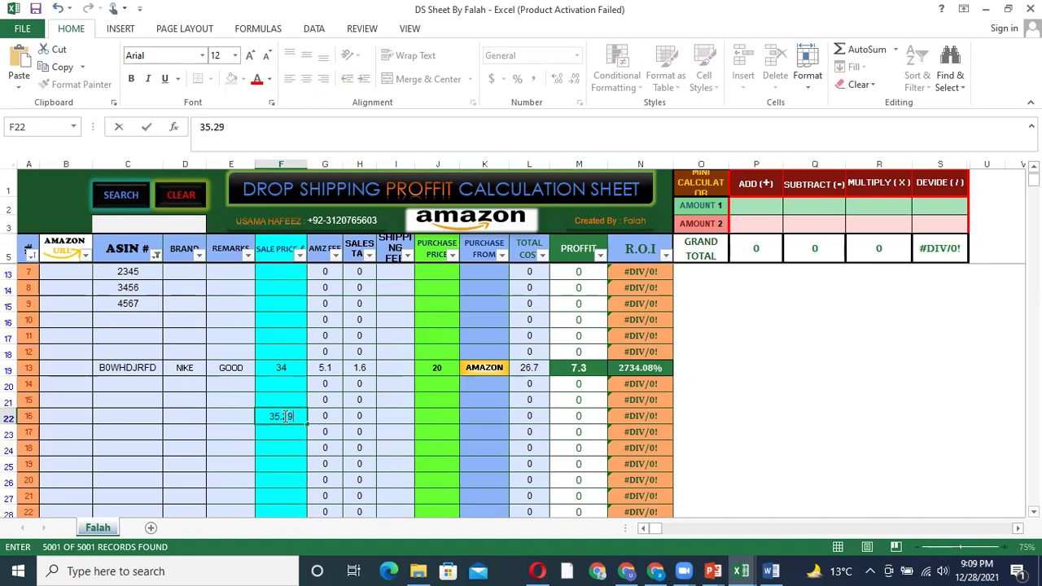
{"action": "key", "text": "Return"}
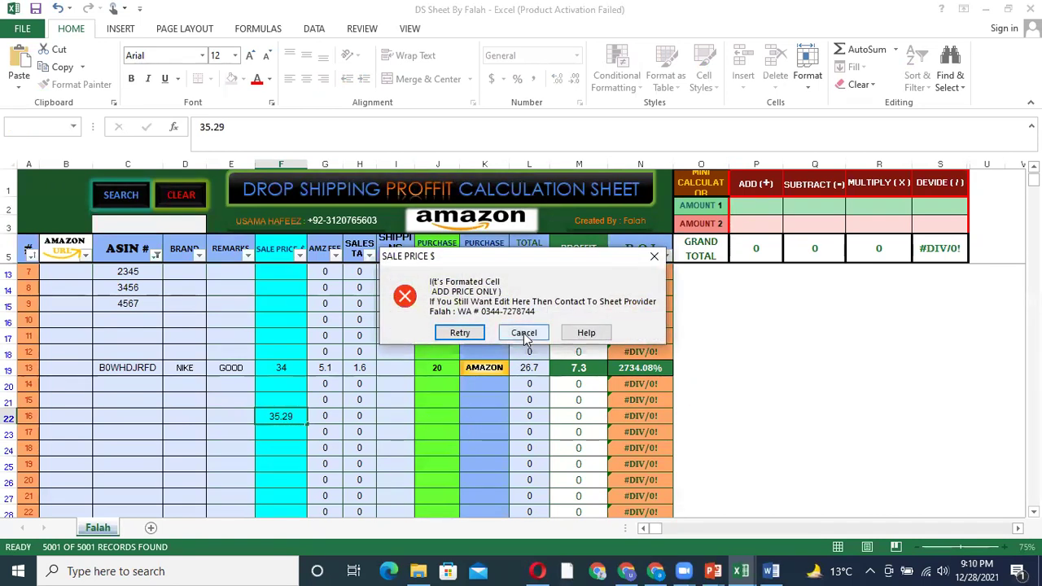
{"action": "left_click", "coordinate": [525, 334]}
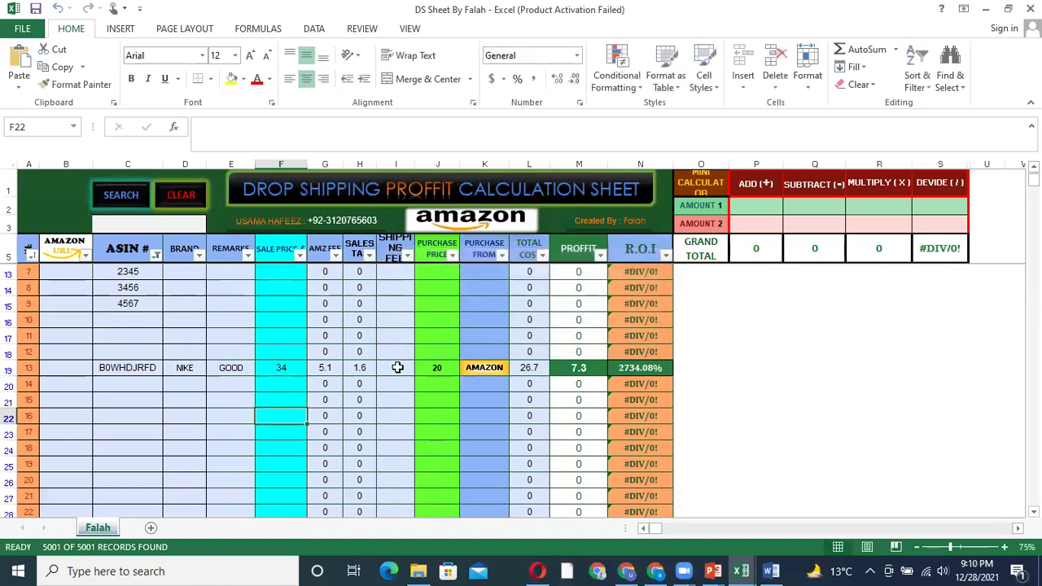
Try to change the NIKE row's sale price in F19 to 35.29, checking it against the Pack of 24 listing's price in Chrome.
{"action": "left_click", "coordinate": [287, 370]}
{"action": "key", "text": "BackSpace"}
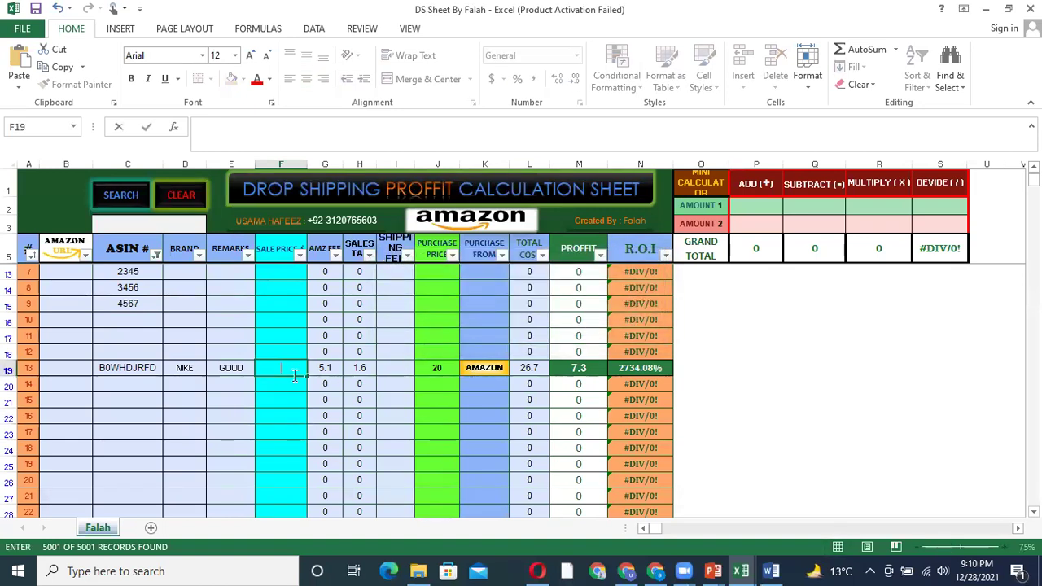
{"action": "type", "text": "35.298"}
{"action": "key", "text": "BackSpace"}
{"action": "left_click", "coordinate": [656, 571]}
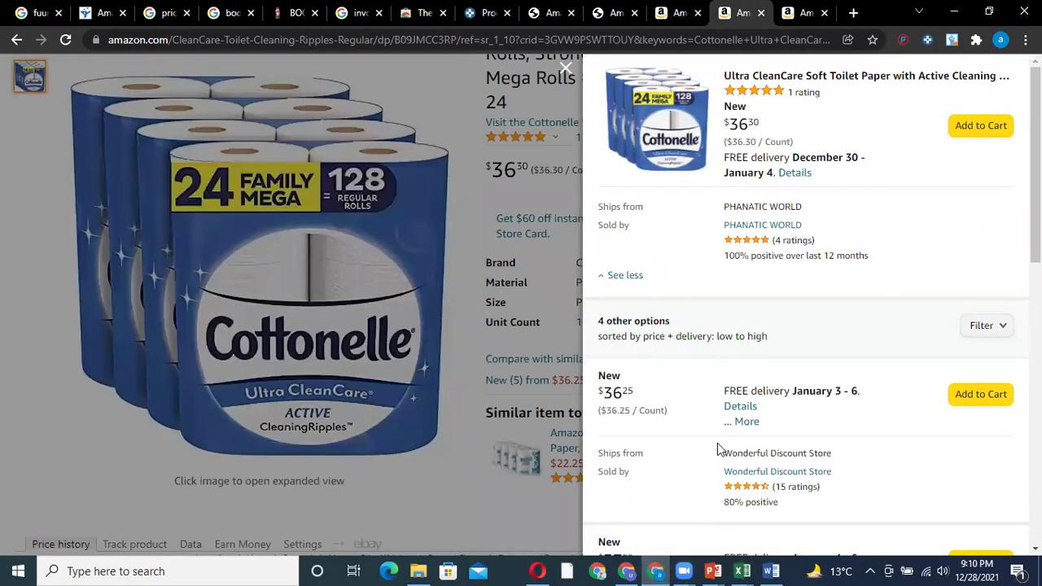
{"action": "mouse_move", "coordinate": [664, 569]}
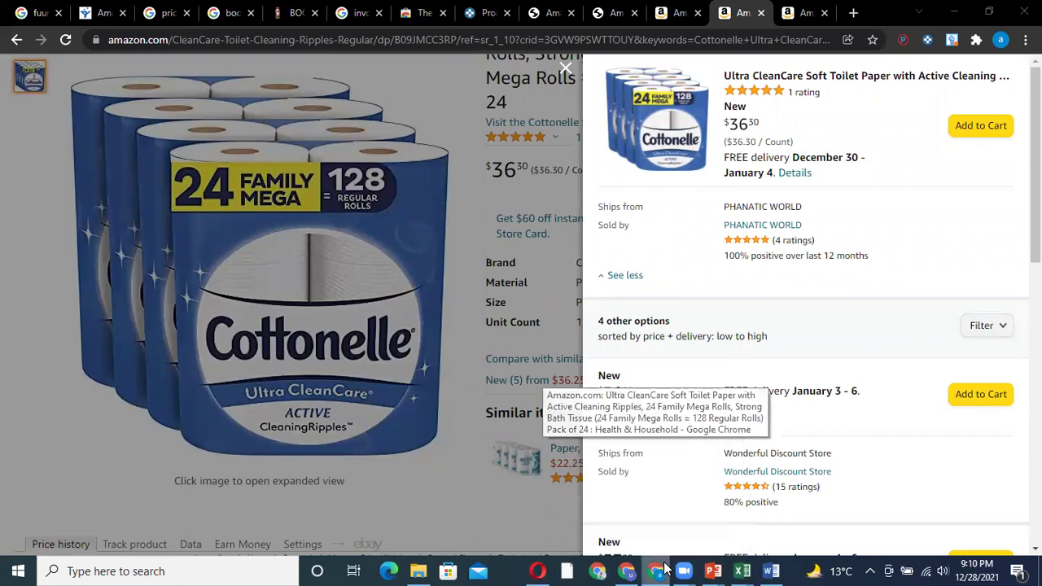
{"action": "left_click", "coordinate": [665, 569]}
{"action": "left_click", "coordinate": [280, 370]}
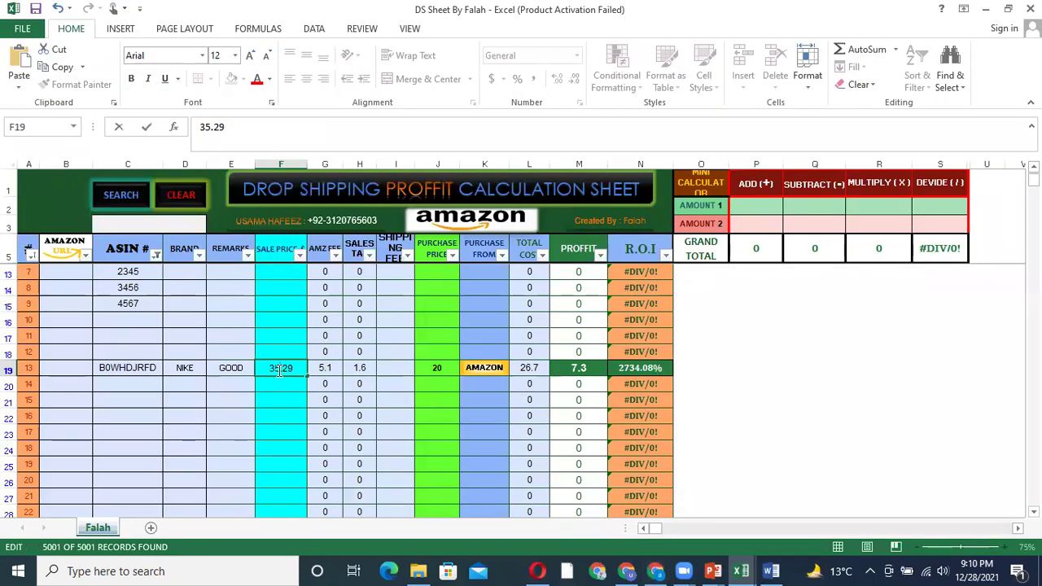
{"action": "key", "text": "BackSpace"}
{"action": "type", "text": "6"}
Set the NIKE row's purchase price to 25 and view the available purchase sources.
{"action": "left_click", "coordinate": [433, 363]}
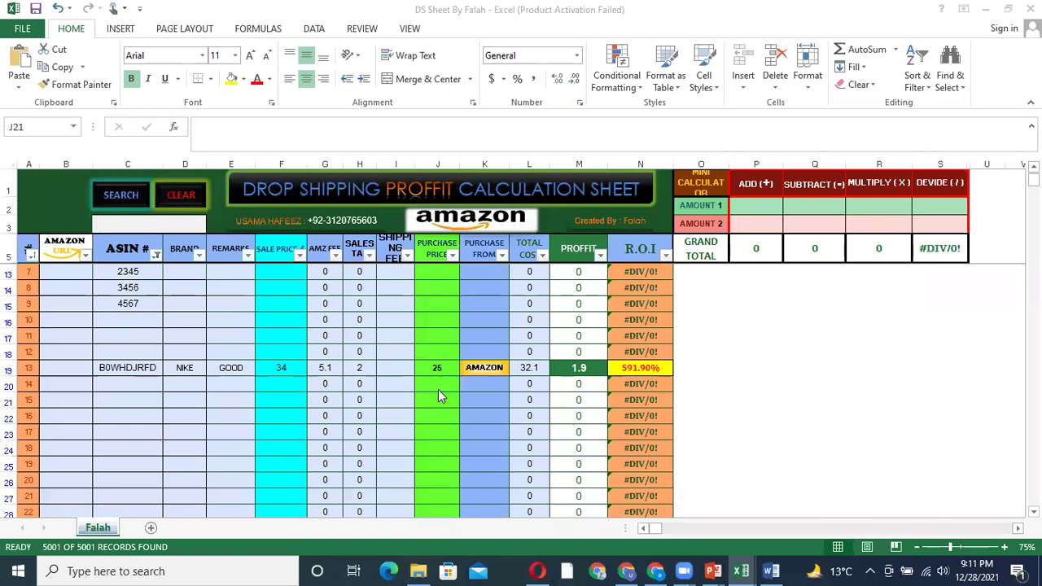
{"action": "left_click", "coordinate": [496, 367]}
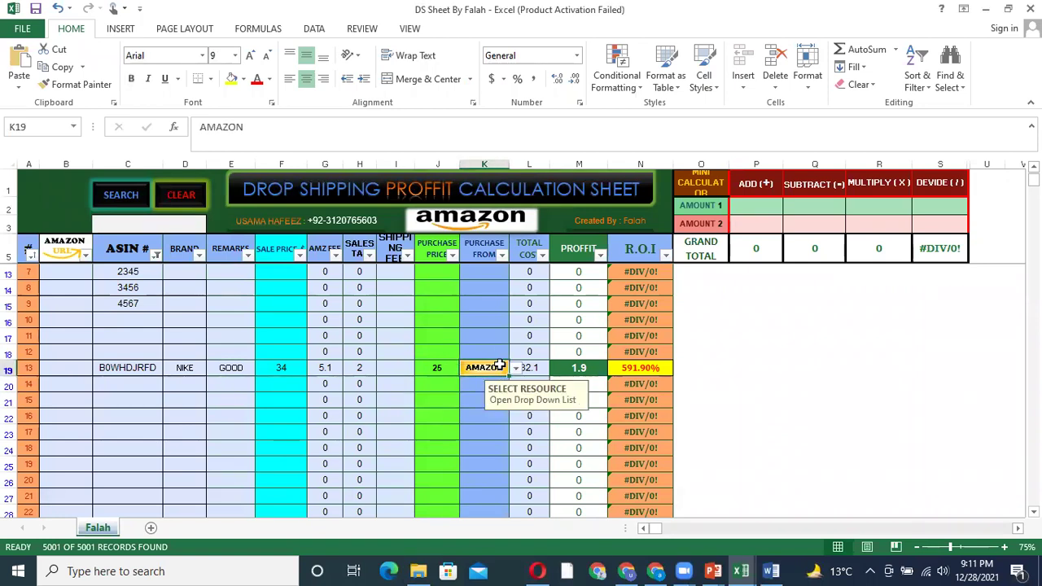
{"action": "left_click", "coordinate": [516, 368]}
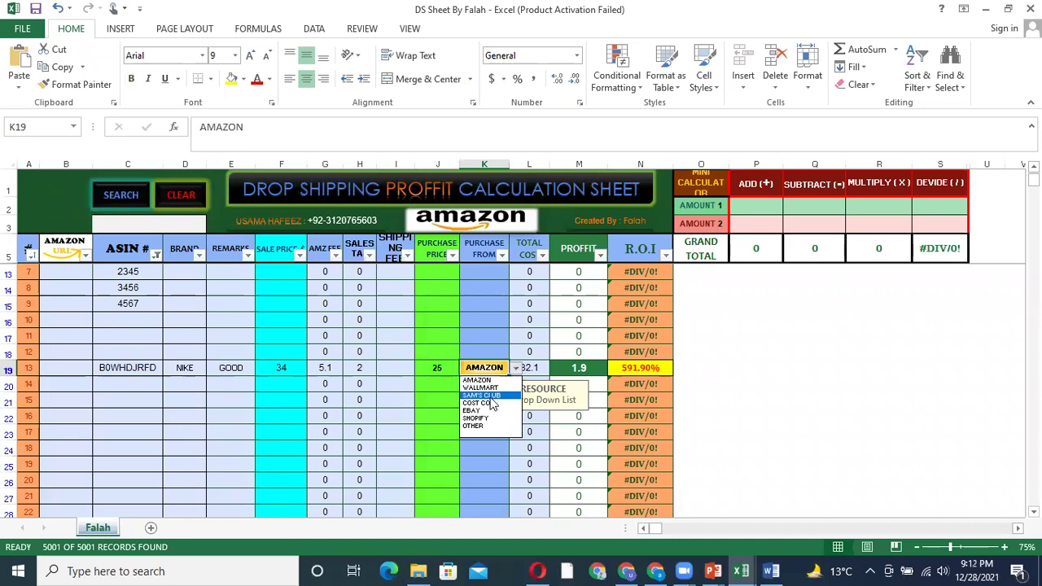
{"action": "left_click", "coordinate": [441, 367]}
{"action": "left_click", "coordinate": [441, 367]}
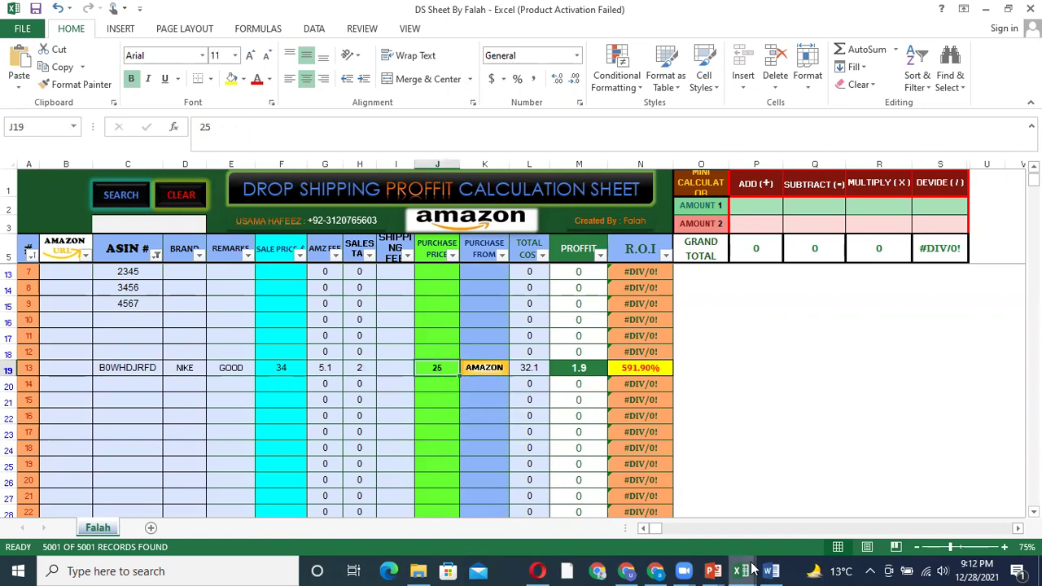
Switch to Chrome and check the $36.25 offer's delivery dates and the original Cottonelle listing's price.
{"action": "left_click", "coordinate": [655, 569]}
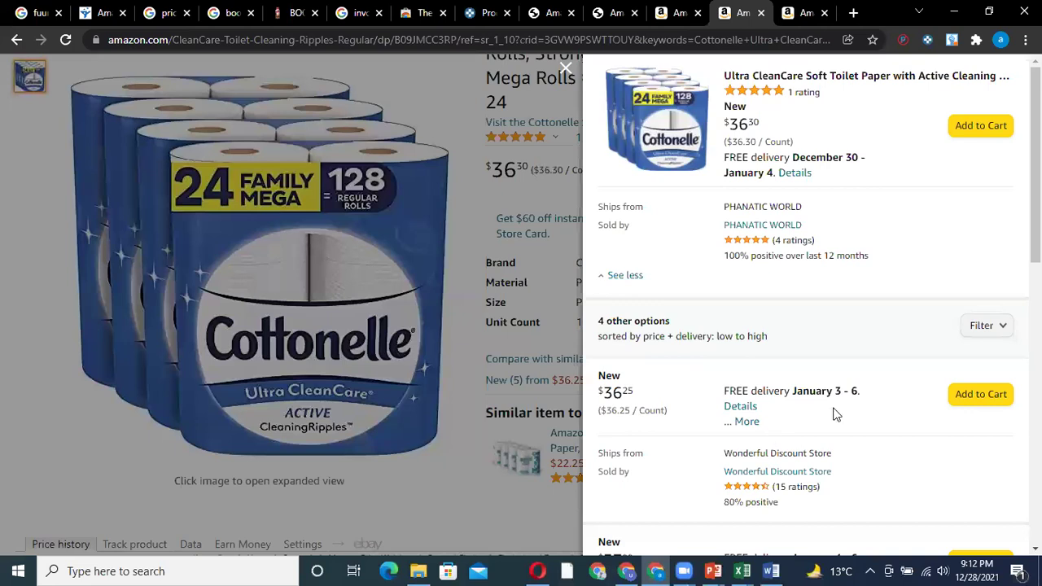
{"action": "left_click_drag", "start_coordinate": [796, 389], "coordinate": [888, 395]}
{"action": "left_click", "coordinate": [887, 396]}
{"action": "mouse_move", "coordinate": [741, 571]}
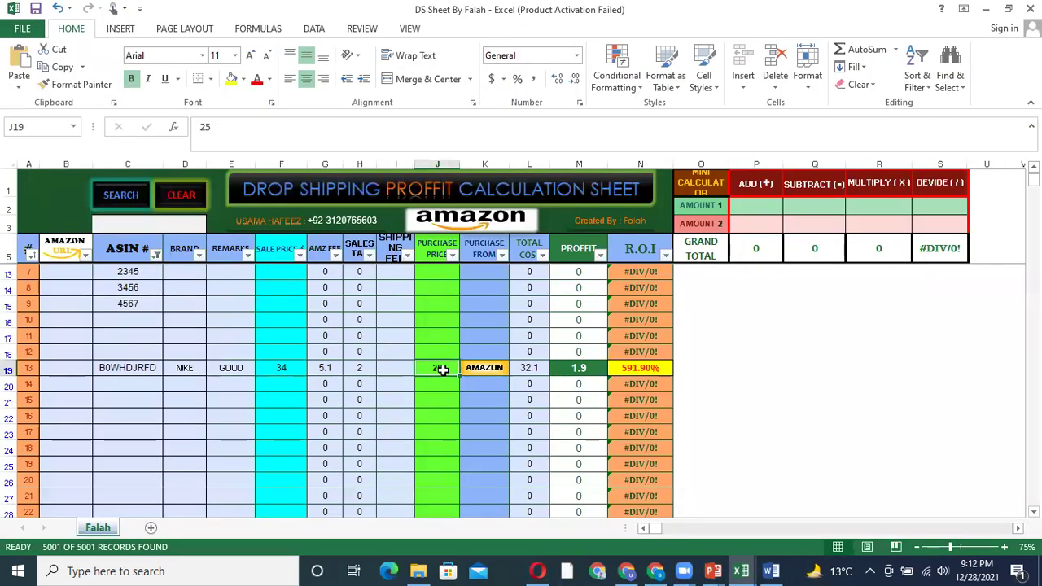
{"action": "left_click", "coordinate": [661, 12]}
{"action": "left_click", "coordinate": [460, 305]}
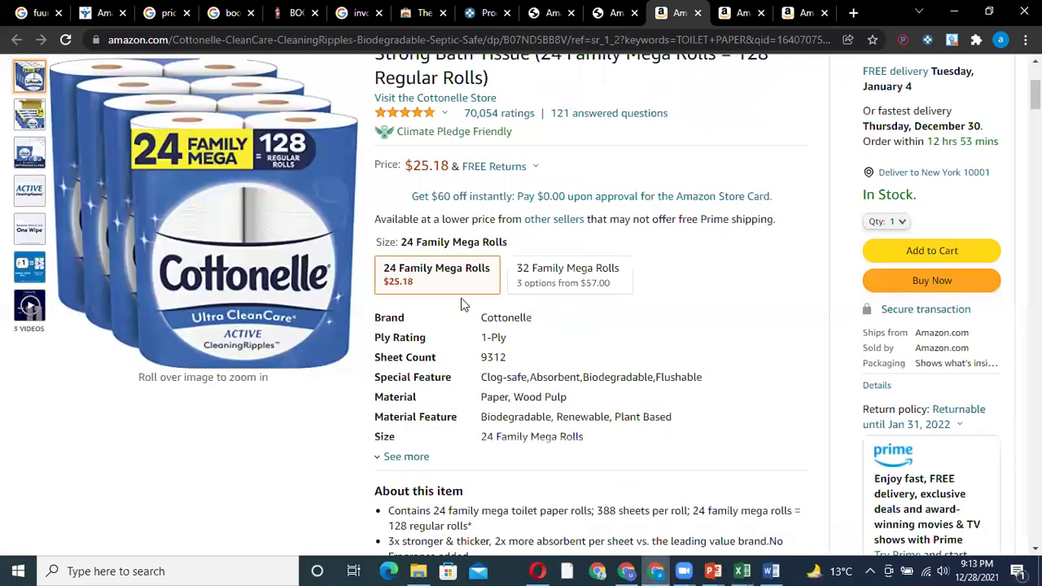
Return to the Excel profit sheet and try to change the NIKE row's purchase price to 25.18.
{"action": "left_click", "coordinate": [737, 568]}
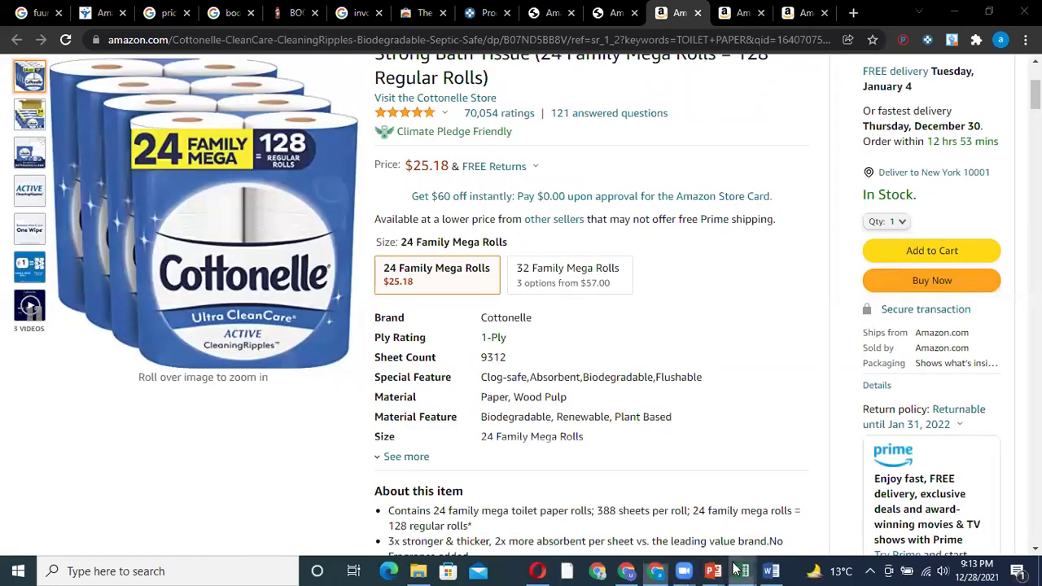
{"action": "left_click", "coordinate": [627, 496]}
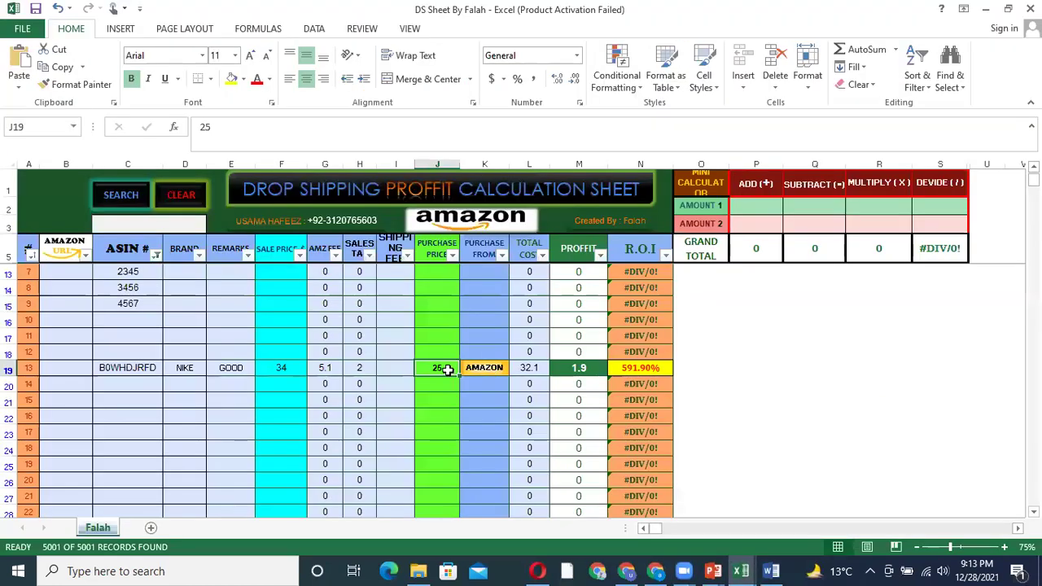
{"action": "double_click", "coordinate": [447, 369]}
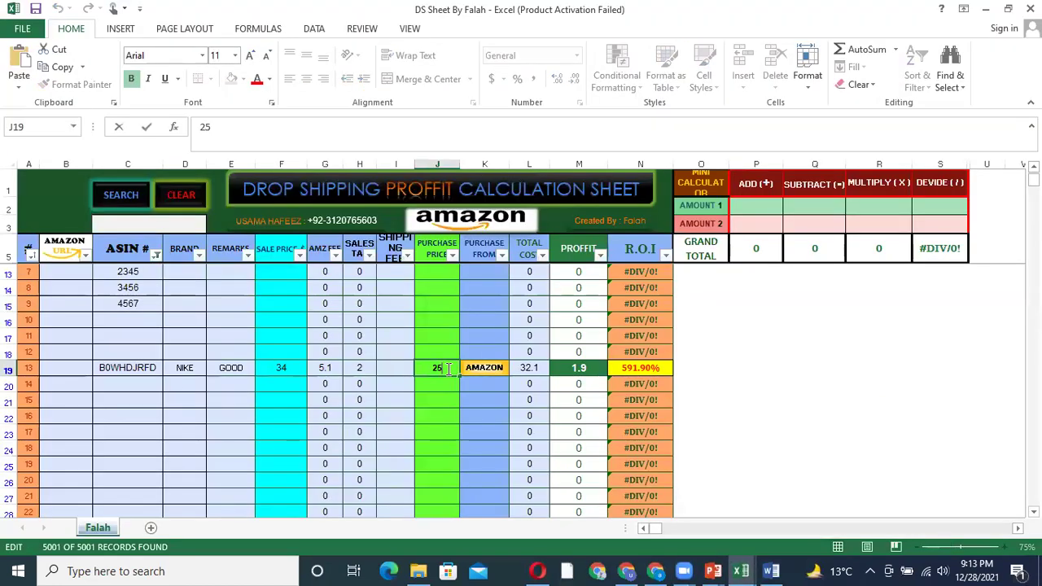
{"action": "type", "text": ".18"}
{"action": "left_click", "coordinate": [460, 415]}
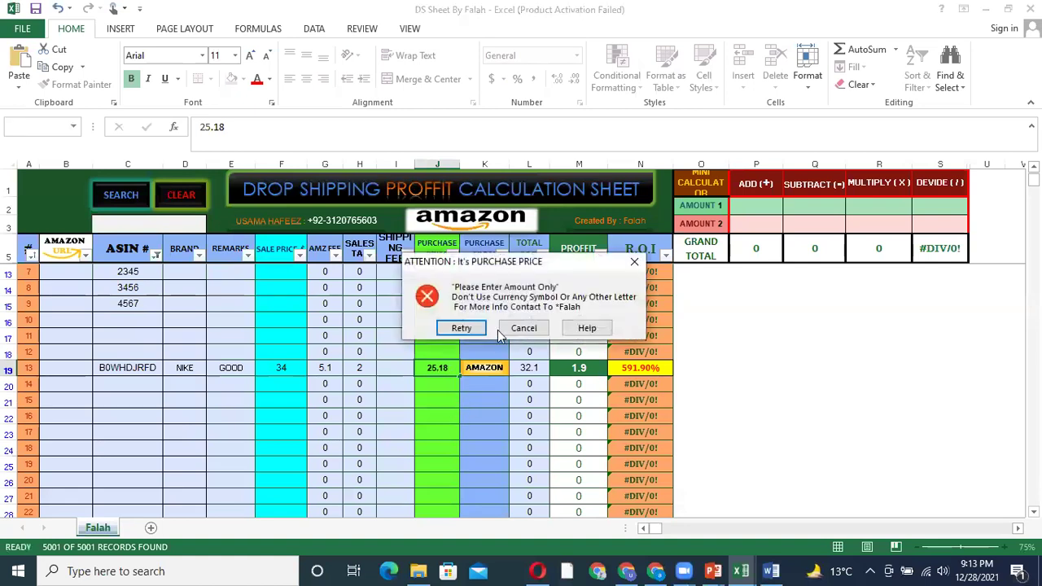
{"action": "left_click", "coordinate": [522, 328]}
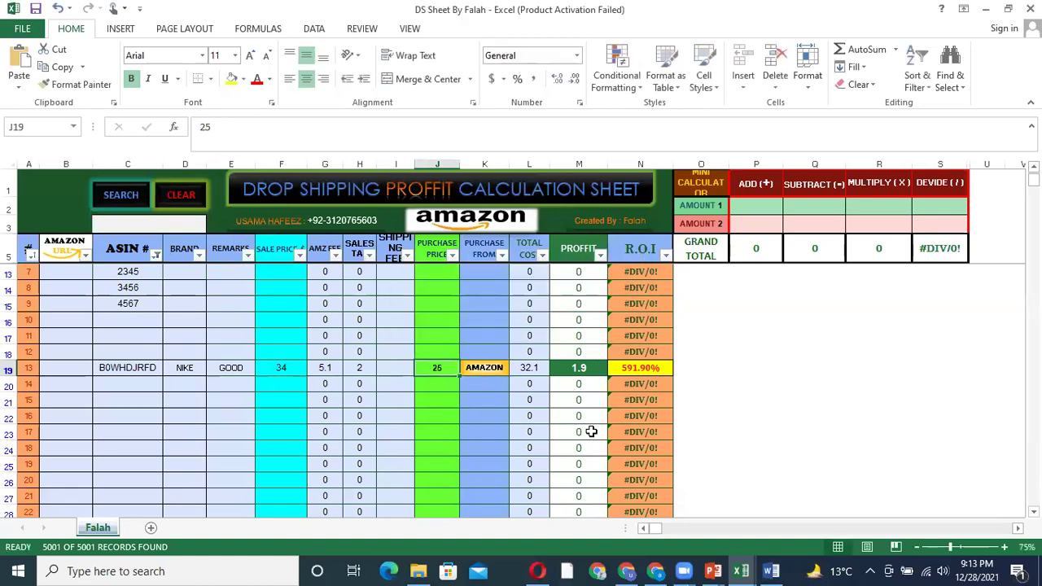
Clear the sales tax formula from cell H19 in the NIKE row.
{"action": "left_click", "coordinate": [362, 373]}
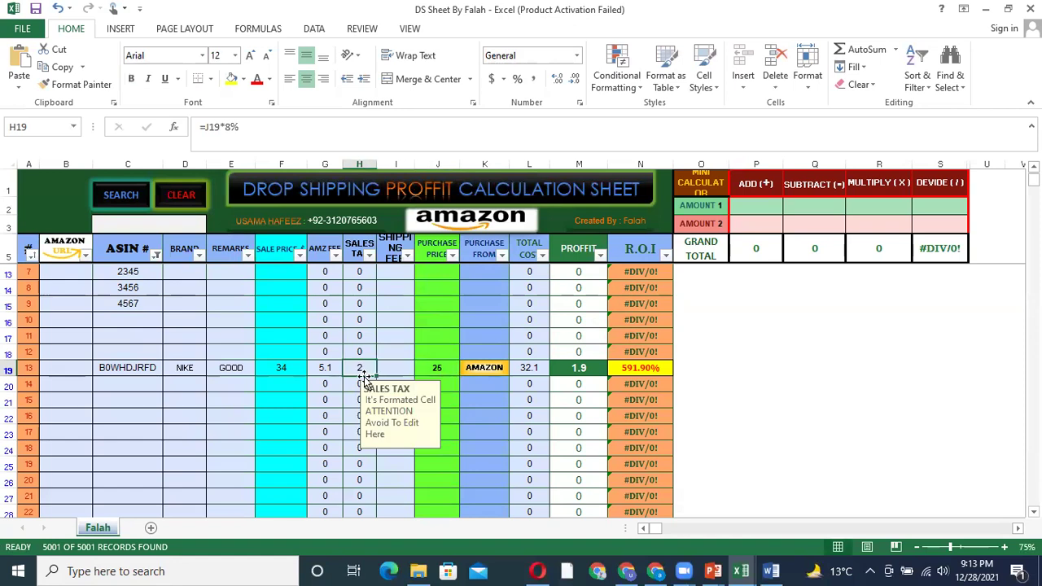
{"action": "left_click_drag", "start_coordinate": [363, 370], "coordinate": [407, 335]}
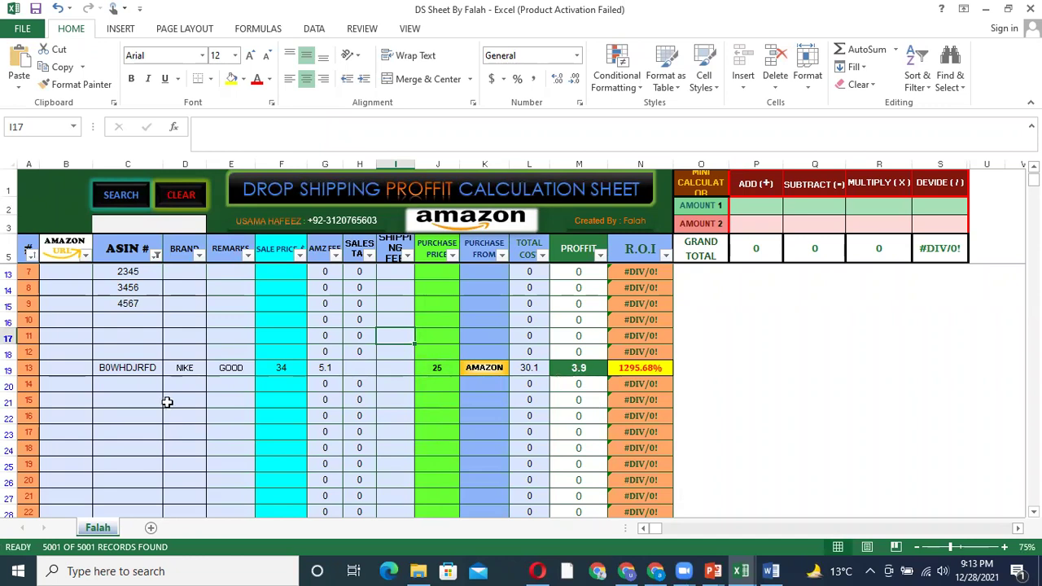
Switch to Chrome and compare the PHANATIC WORLD Cottonelle listing with the original Cottonelle 24 Family Mega Rolls listing.
{"action": "left_click", "coordinate": [227, 399]}
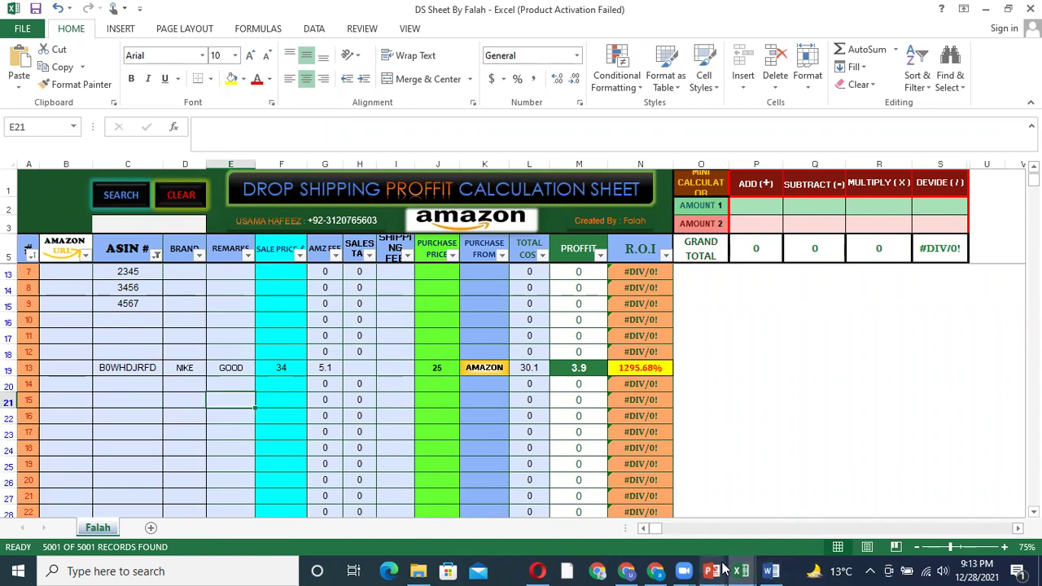
{"action": "mouse_move", "coordinate": [652, 569]}
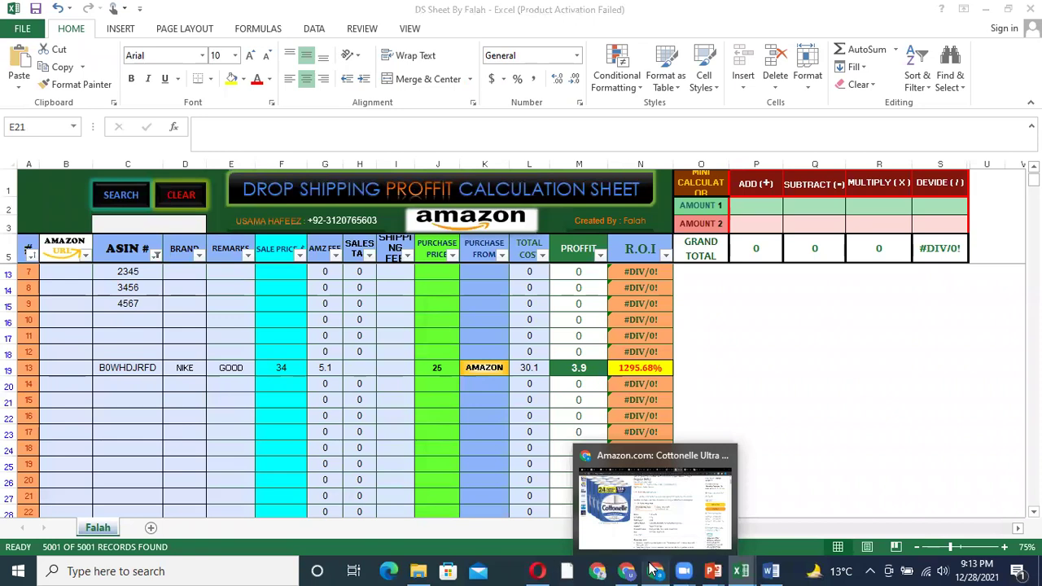
{"action": "left_click", "coordinate": [654, 570]}
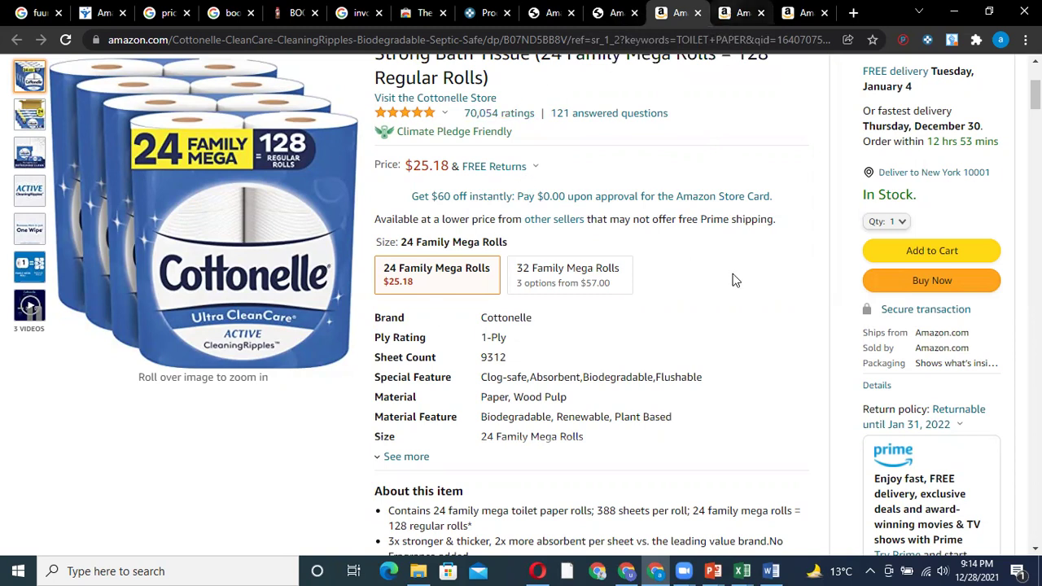
{"action": "key", "text": "ctrl+Tab"}
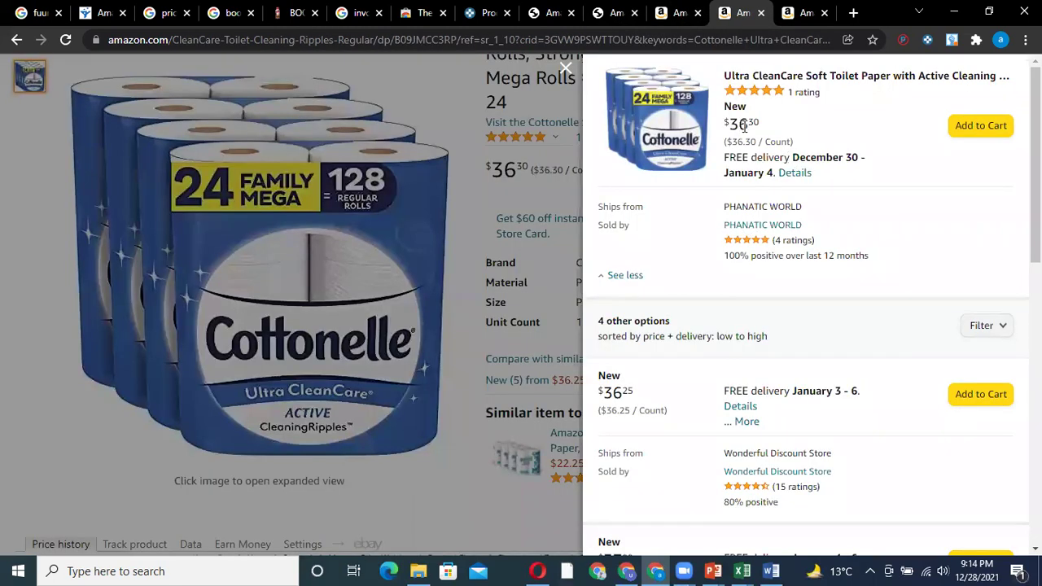
{"action": "left_click", "coordinate": [539, 159]}
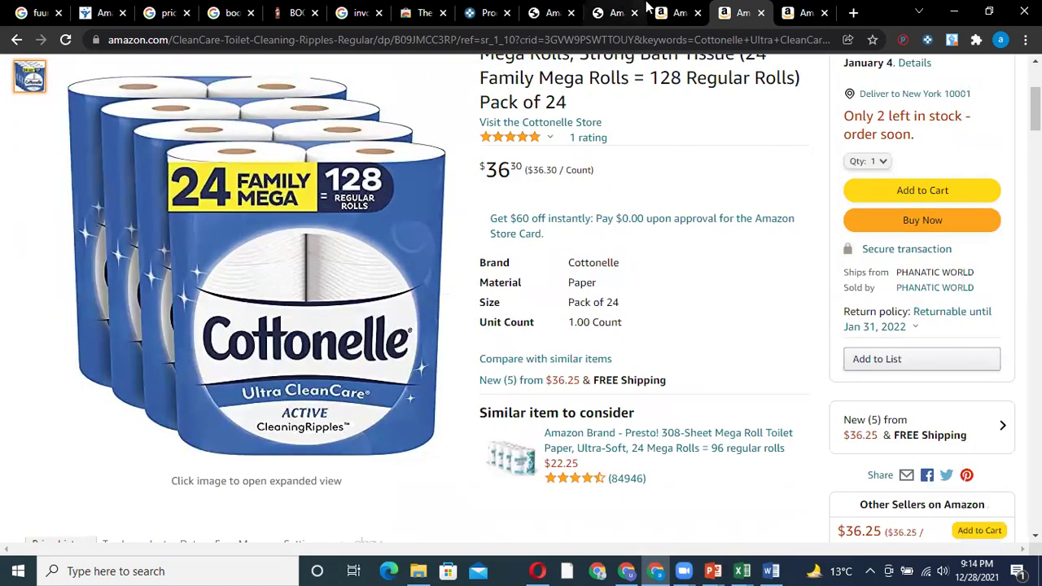
{"action": "left_click", "coordinate": [652, 8]}
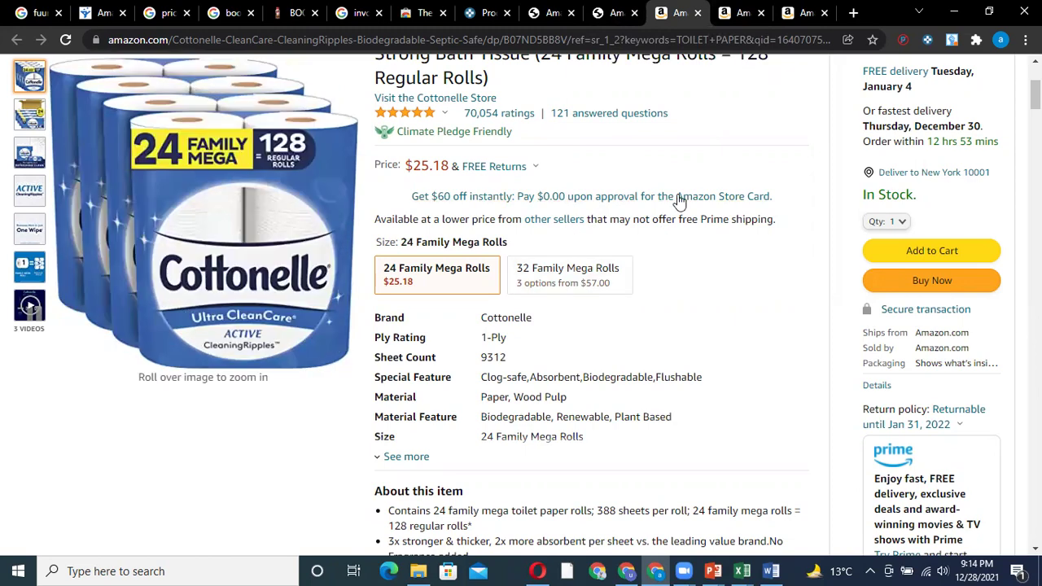
{"action": "scroll", "coordinate": [679, 201], "scroll_direction": "up", "scroll_amount": 3}
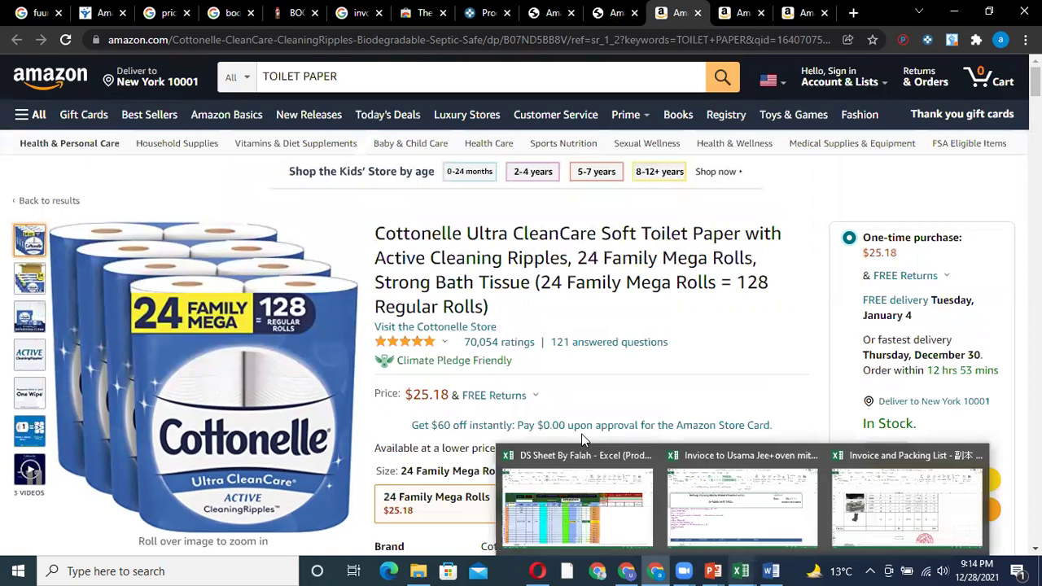
{"action": "mouse_move", "coordinate": [713, 570]}
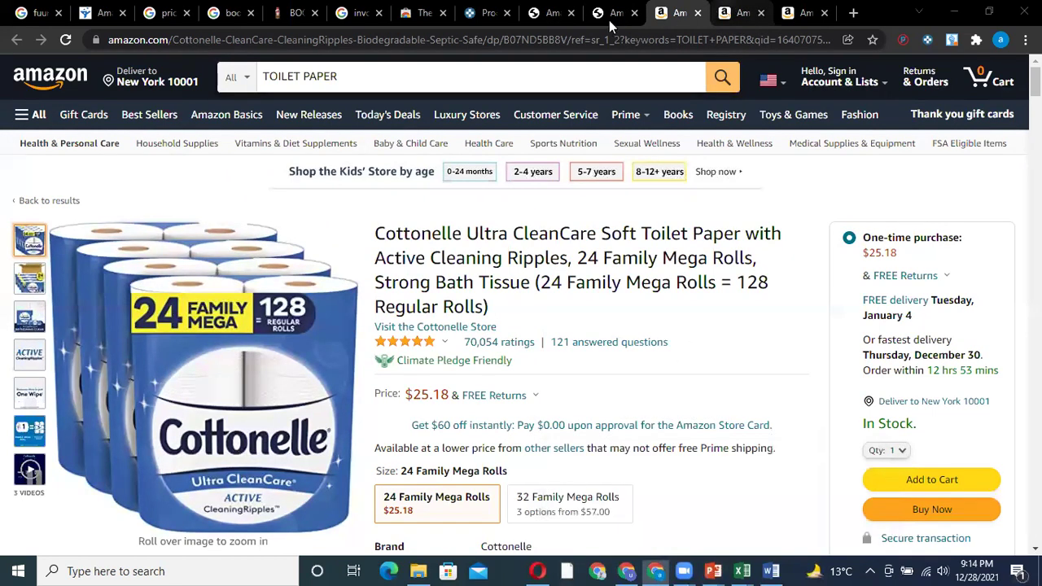
{"action": "left_click", "coordinate": [726, 12]}
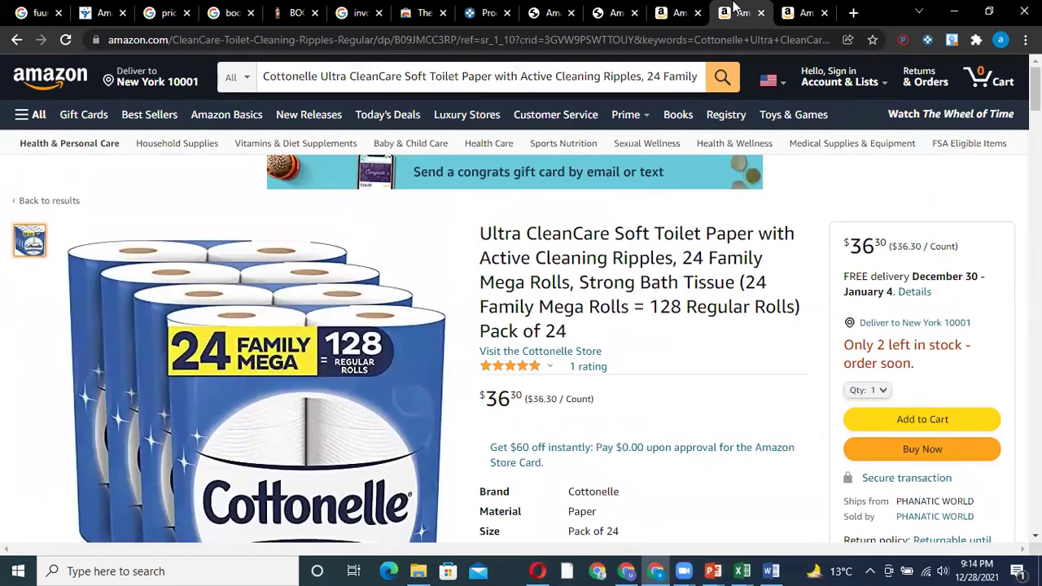
Go to the PHANATIC WORLD storefront results and copy the seller ID from the page URL.
{"action": "left_click", "coordinate": [785, 11]}
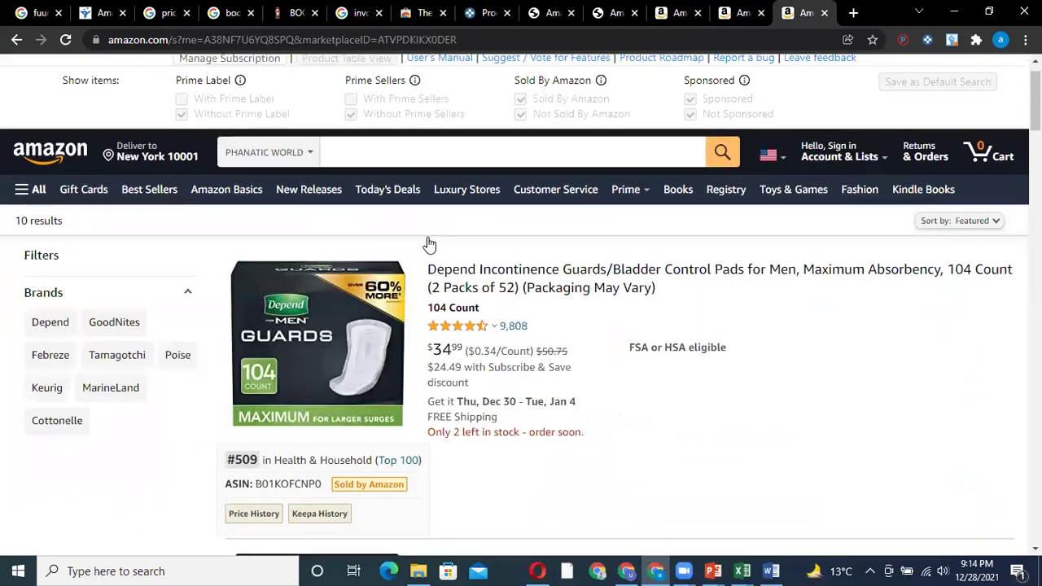
{"action": "scroll", "coordinate": [259, 189], "scroll_direction": "down", "scroll_amount": 2}
{"action": "scroll", "coordinate": [316, 118], "scroll_direction": "up", "scroll_amount": 3}
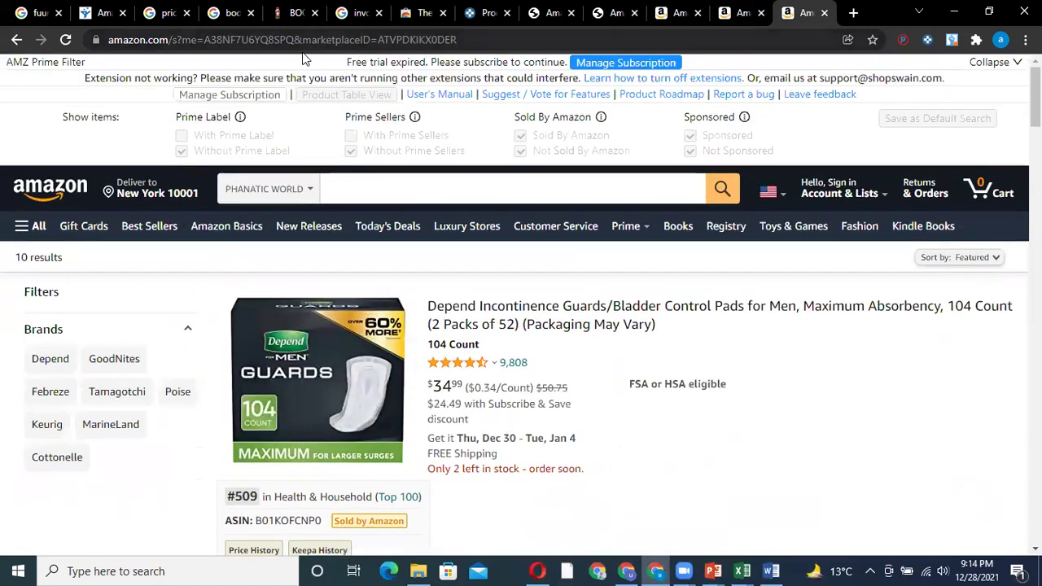
{"action": "left_click", "coordinate": [271, 39]}
{"action": "double_click", "coordinate": [324, 39]}
{"action": "right_click", "coordinate": [324, 40]}
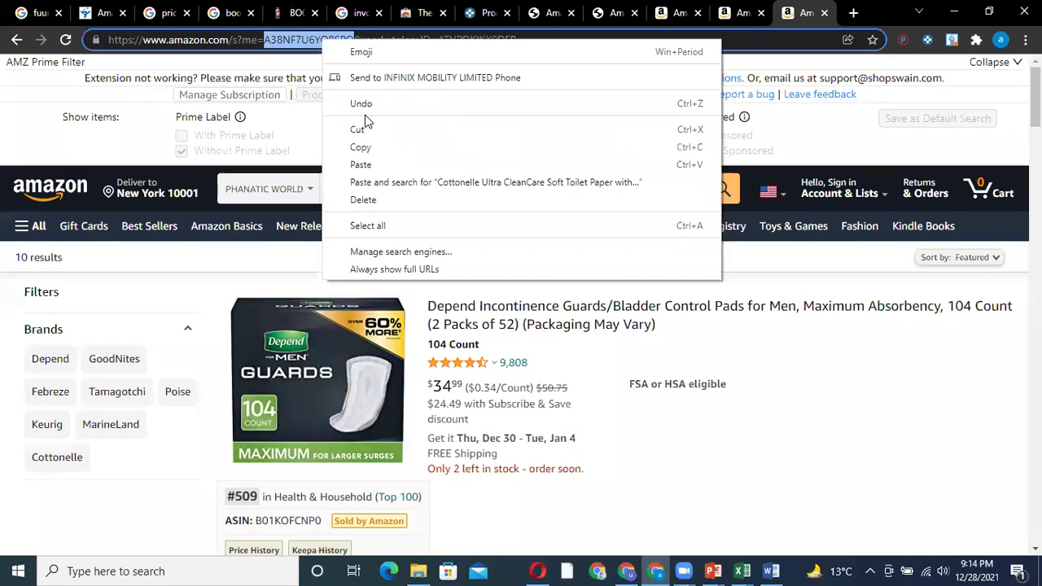
{"action": "left_click", "coordinate": [363, 147]}
Browse the storefront's products and view the Poise Incontinence Pads Maximum Absorbency 48 Count (Pack of 4) listing.
{"action": "scroll", "coordinate": [430, 210], "scroll_direction": "down", "scroll_amount": 2}
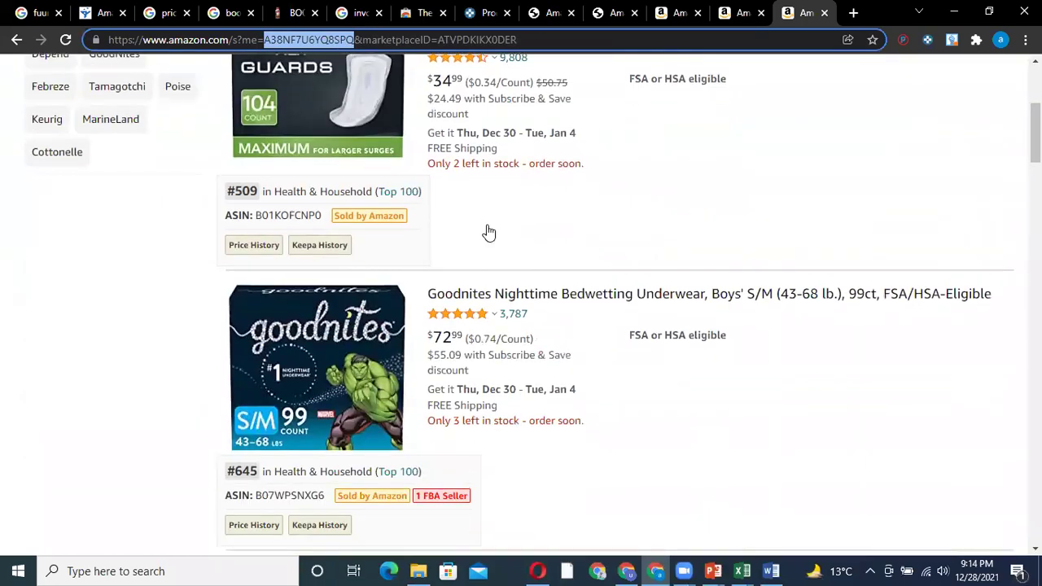
{"action": "scroll", "coordinate": [488, 233], "scroll_direction": "up", "scroll_amount": 1}
{"action": "scroll", "coordinate": [488, 248], "scroll_direction": "down", "scroll_amount": 4}
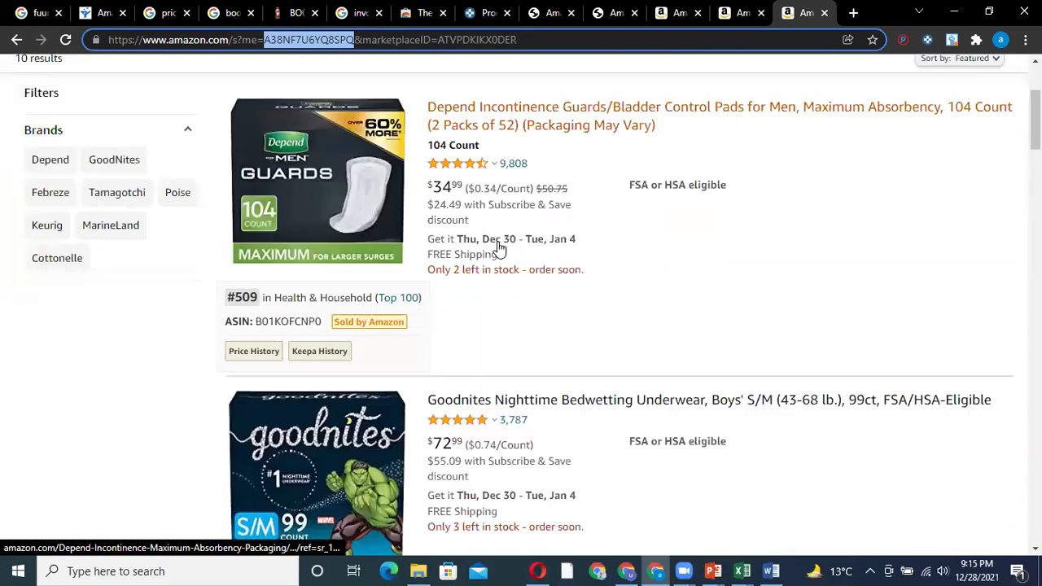
{"action": "scroll", "coordinate": [389, 277], "scroll_direction": "down", "scroll_amount": 5}
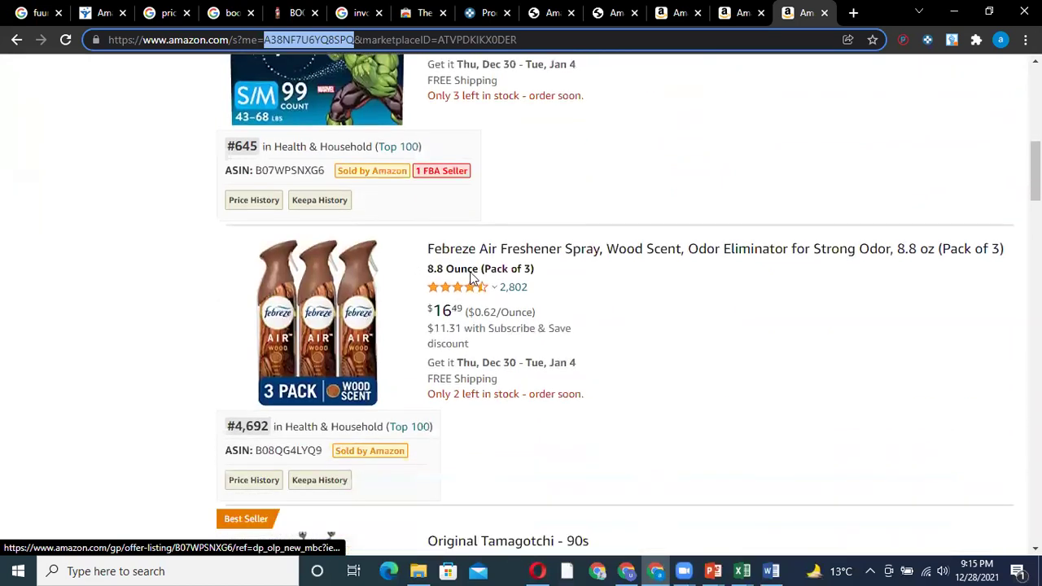
{"action": "scroll", "coordinate": [499, 166], "scroll_direction": "down", "scroll_amount": 3}
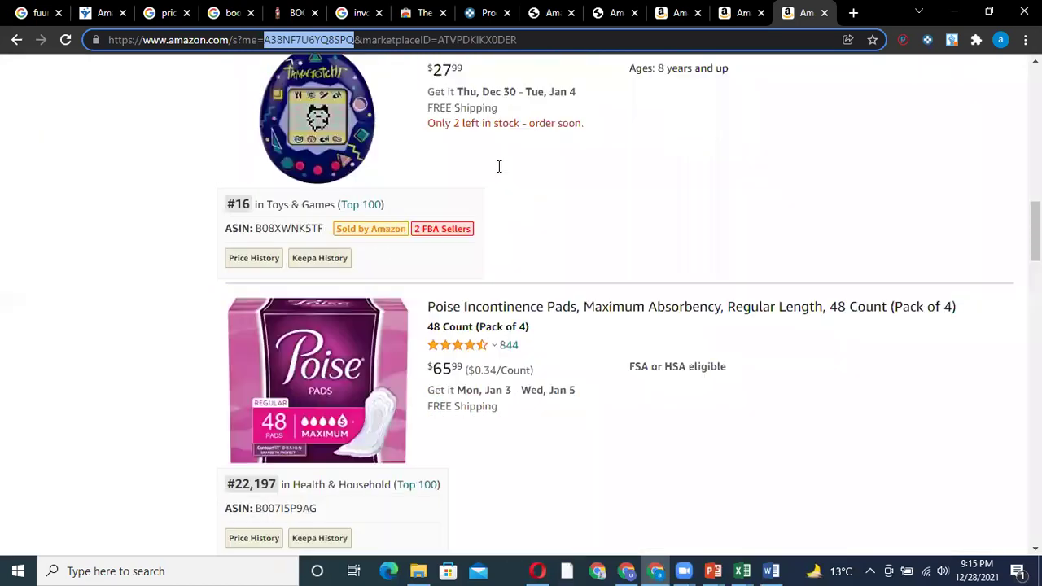
{"action": "scroll", "coordinate": [499, 165], "scroll_direction": "down", "scroll_amount": 2}
{"action": "left_click", "coordinate": [560, 162]}
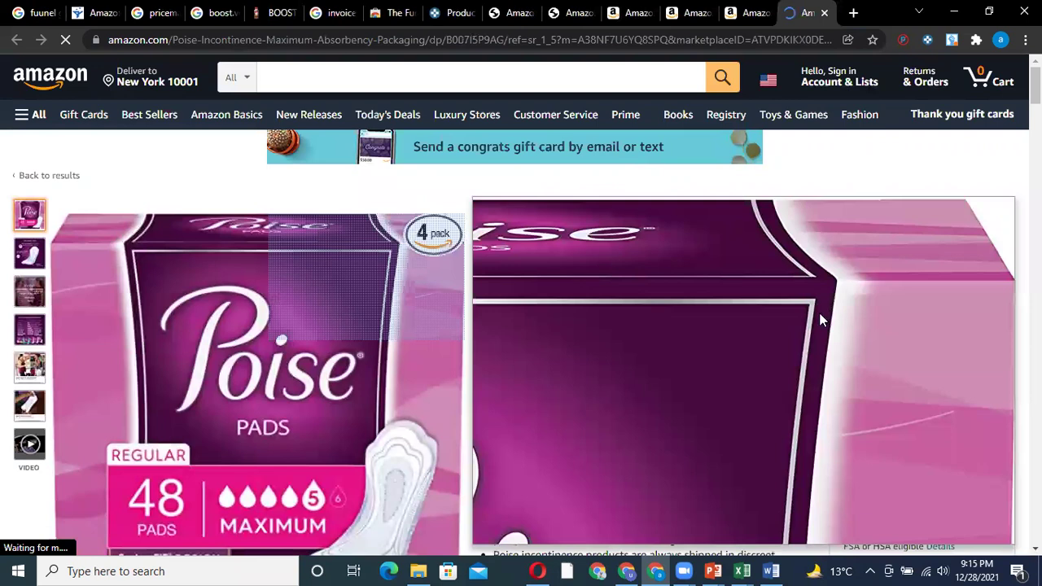
{"action": "scroll", "coordinate": [820, 320], "scroll_direction": "down", "scroll_amount": 5}
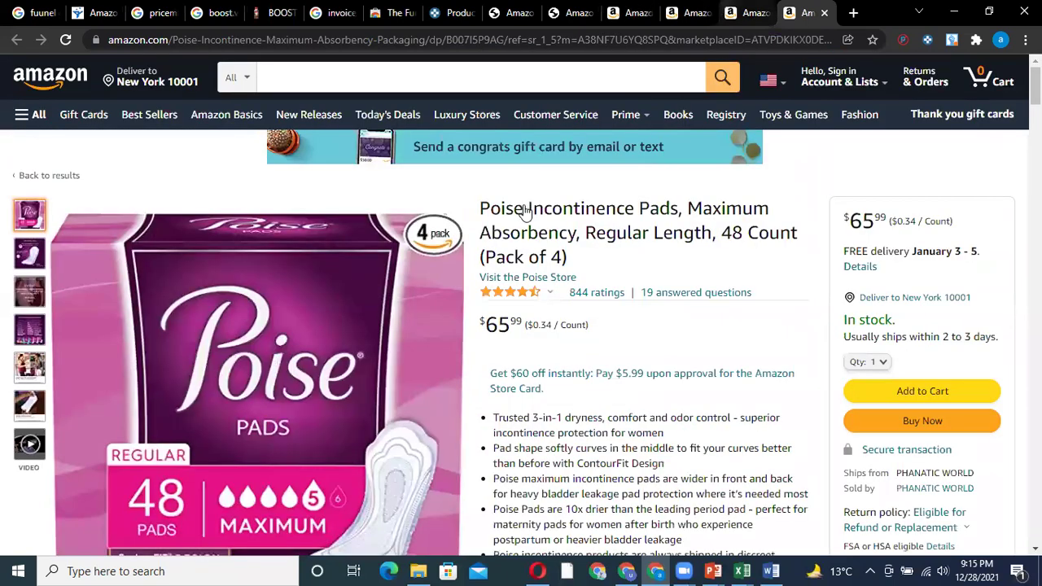
From the storefront, open the Keurig coffee maker and the Poise Moderate 54 Count and Ultimate Absorbency pads in new tabs.
{"action": "key", "text": "ctrl+shift+Tab"}
{"action": "key", "text": "ctrl+shift+Tab"}
{"action": "key", "text": "ctrl+Tab"}
{"action": "right_click", "coordinate": [541, 126]}
{"action": "left_click", "coordinate": [594, 135]}
{"action": "scroll", "coordinate": [524, 251], "scroll_direction": "down", "scroll_amount": 1}
{"action": "scroll", "coordinate": [524, 251], "scroll_direction": "down", "scroll_amount": 2}
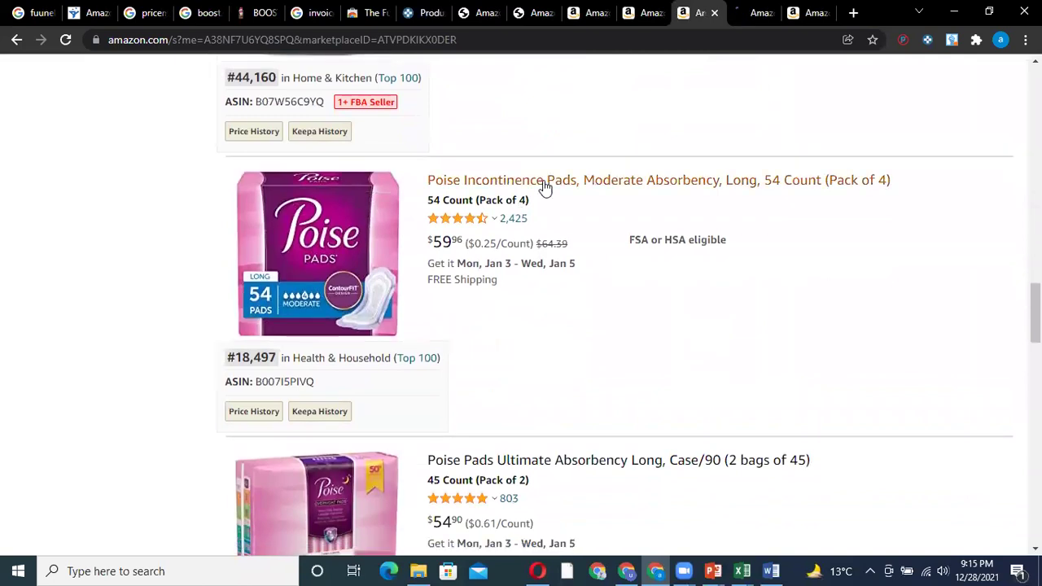
{"action": "right_click", "coordinate": [546, 186]}
{"action": "left_click", "coordinate": [583, 200]}
{"action": "scroll", "coordinate": [562, 177], "scroll_direction": "down", "scroll_amount": 4}
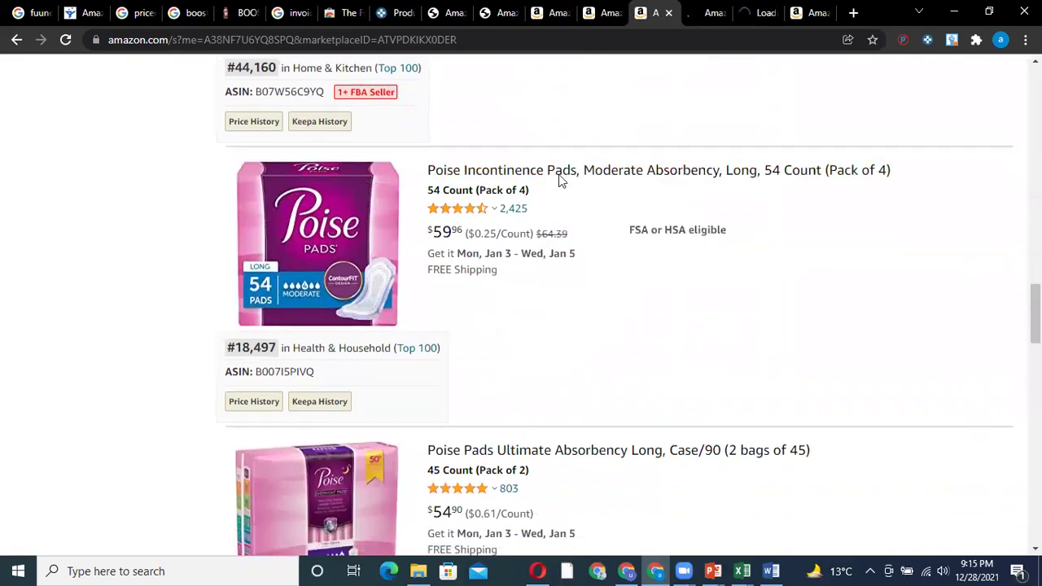
Check the Keurig coffee maker listing's price and seller details and close its tab.
{"action": "left_click", "coordinate": [688, 13]}
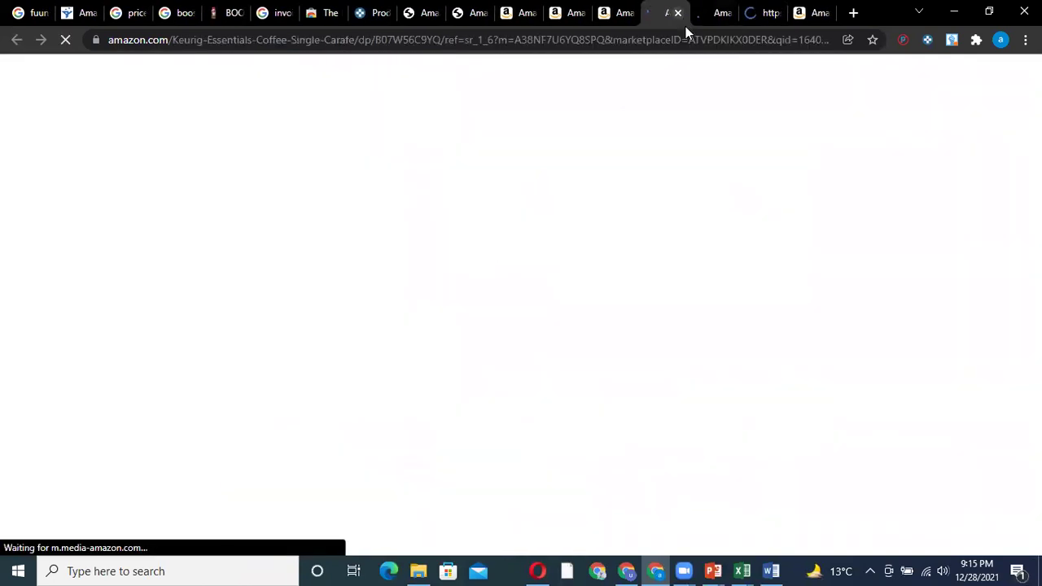
{"action": "scroll", "coordinate": [716, 142], "scroll_direction": "down", "scroll_amount": 7}
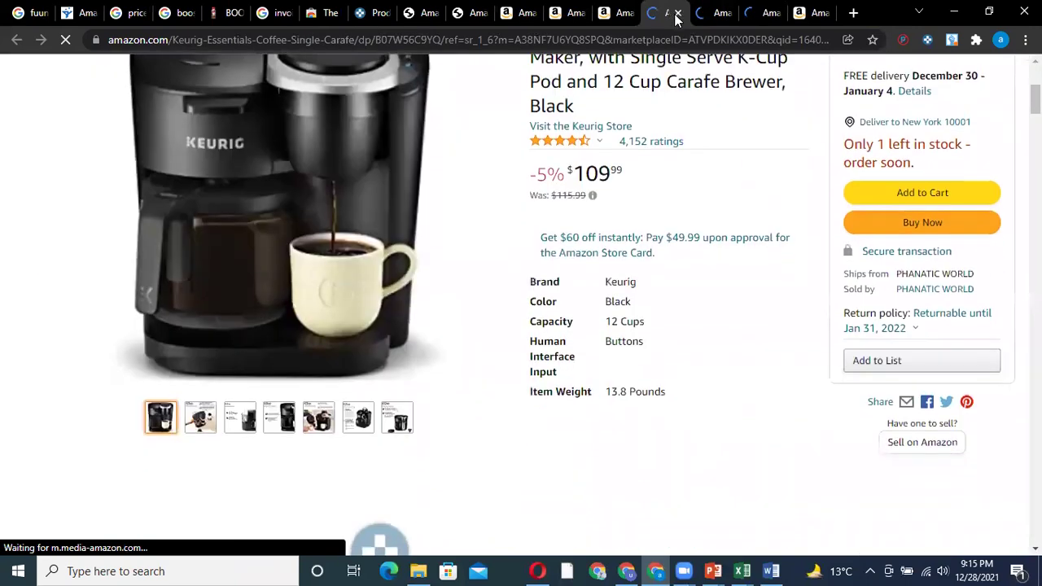
{"action": "left_click", "coordinate": [677, 12]}
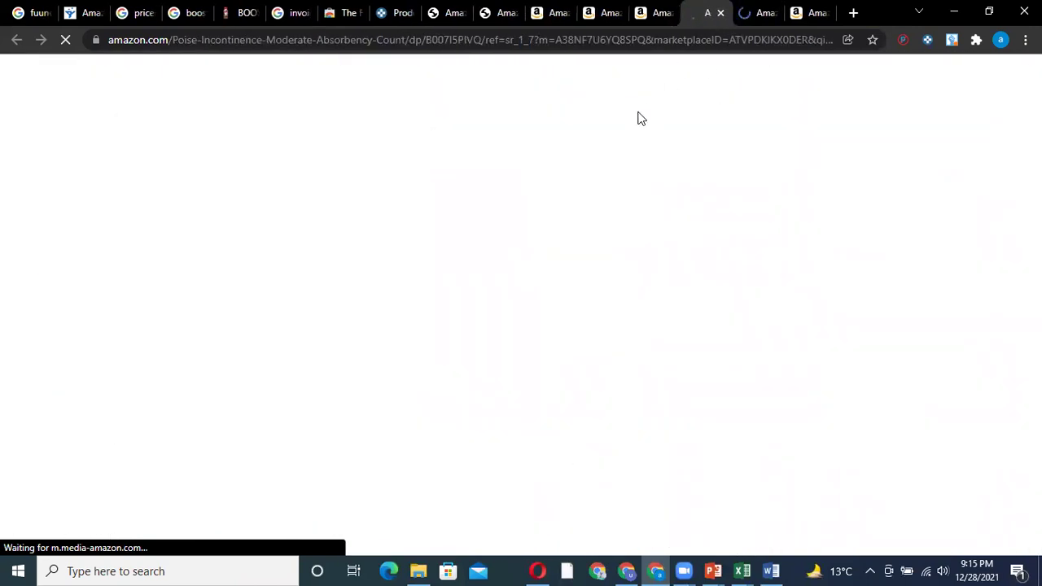
Close the Poise Ultimate Absorbency tab, then review the Poise Moderate Absorbency 54 Count listing and close it.
{"action": "key", "text": "ctrl+Tab"}
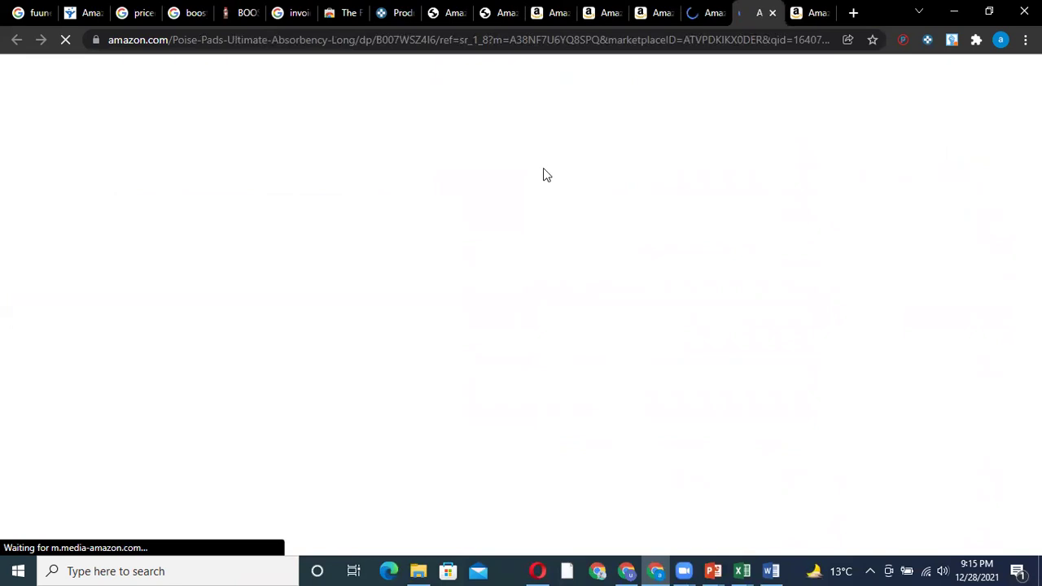
{"action": "key", "text": "ctrl+shift+Tab"}
{"action": "left_click", "coordinate": [770, 12]}
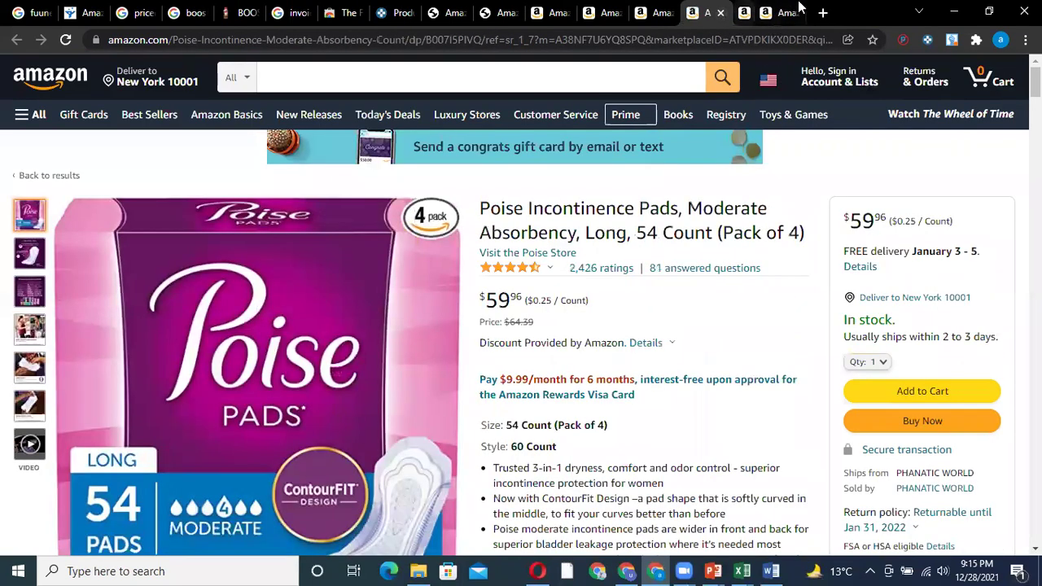
{"action": "scroll", "coordinate": [777, 175], "scroll_direction": "down", "scroll_amount": 5}
{"action": "scroll", "coordinate": [765, 174], "scroll_direction": "up", "scroll_amount": 2}
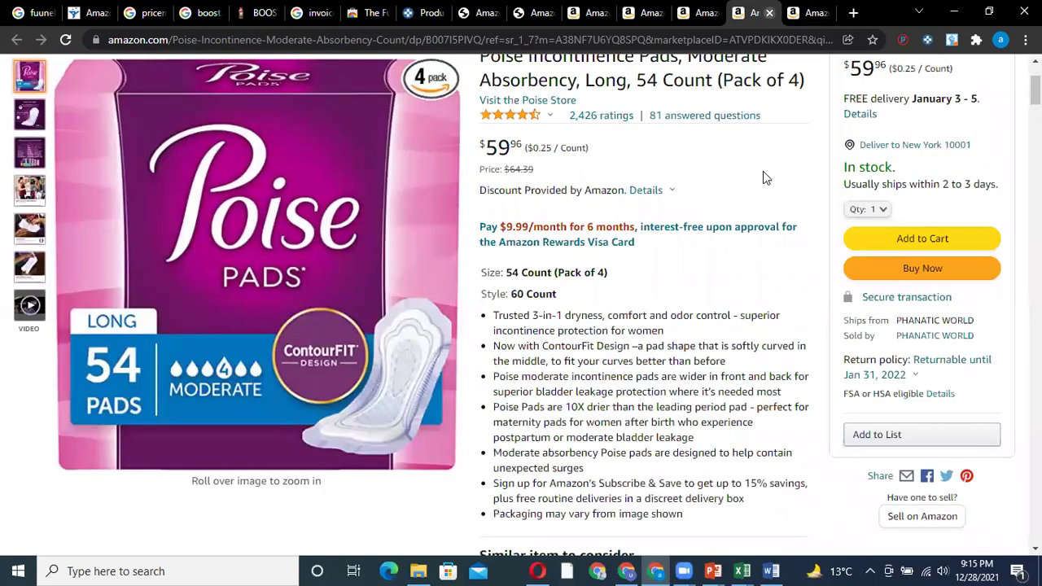
{"action": "key", "text": "ctrl+w"}
Review the Poise Maximum Absorbency 48 Count listing for other sellers and close its tab.
{"action": "key", "text": "ctrl+Tab"}
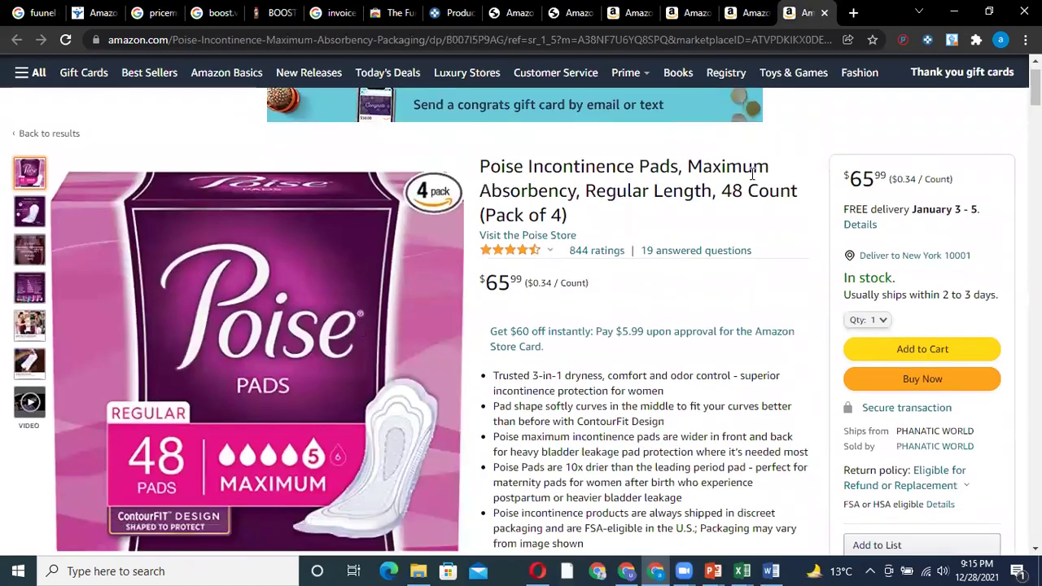
{"action": "scroll", "coordinate": [521, 326], "scroll_direction": "down", "scroll_amount": 3}
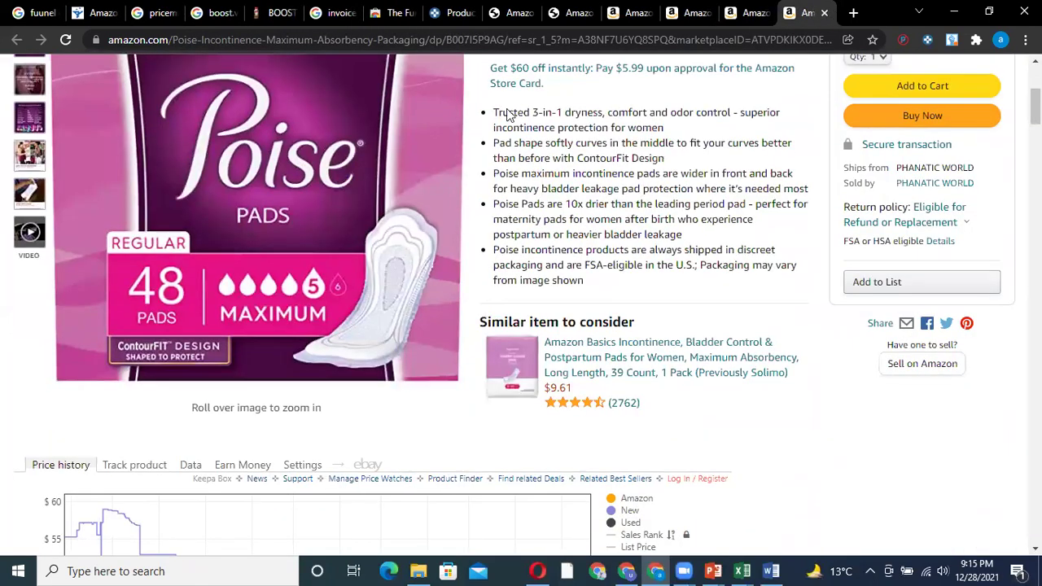
{"action": "key", "text": "ctrl+w"}
Open the storefront's MarineLand Rite-Size Cartridge C 24-Pack in a new tab and examine its price and seller details.
{"action": "scroll", "coordinate": [481, 251], "scroll_direction": "down", "scroll_amount": 3}
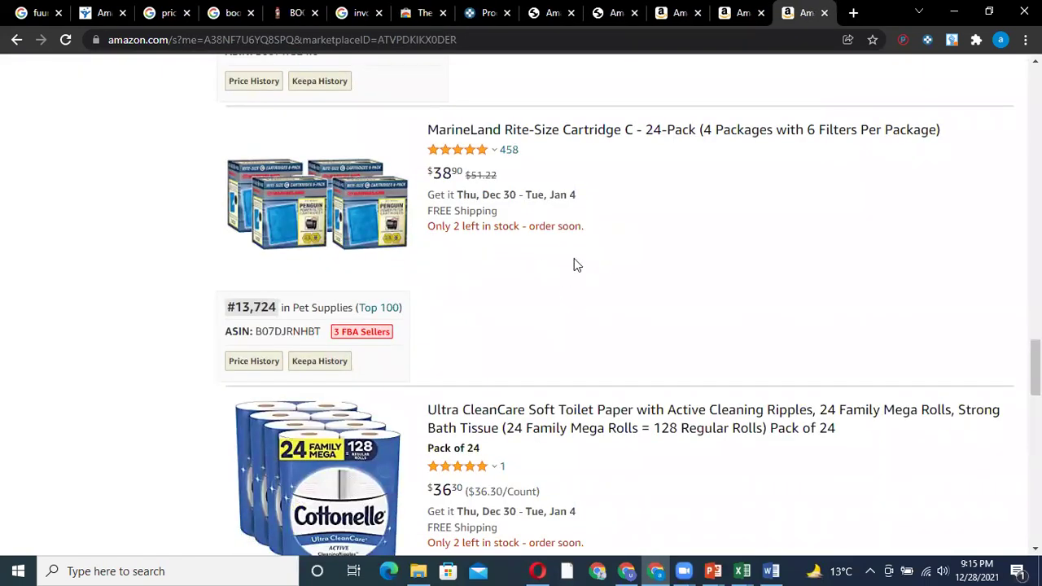
{"action": "scroll", "coordinate": [574, 258], "scroll_direction": "down", "scroll_amount": 1}
{"action": "scroll", "coordinate": [573, 258], "scroll_direction": "up", "scroll_amount": 1}
{"action": "right_click", "coordinate": [622, 138]}
{"action": "left_click", "coordinate": [667, 143]}
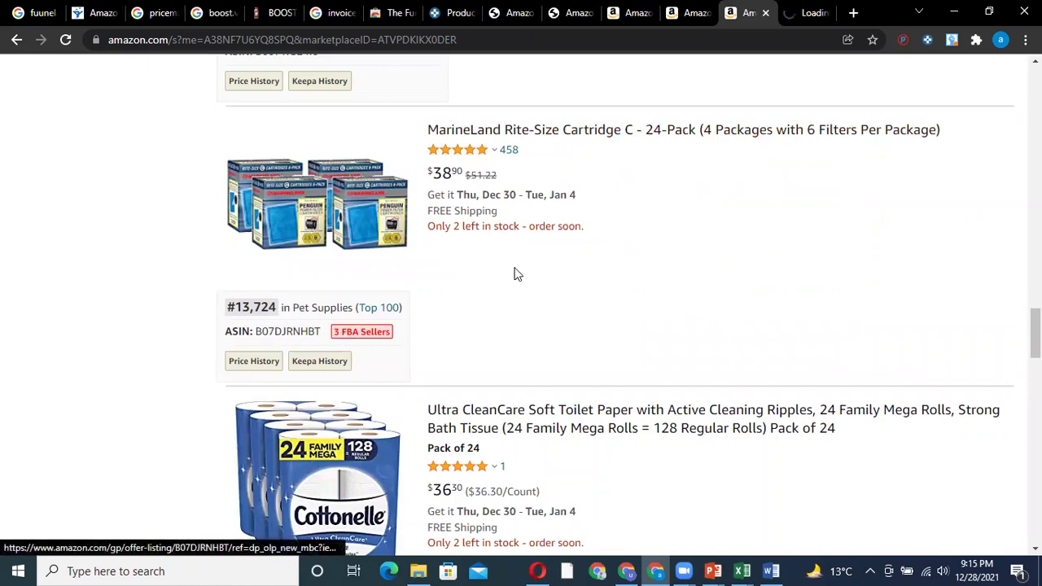
{"action": "left_click", "coordinate": [806, 12]}
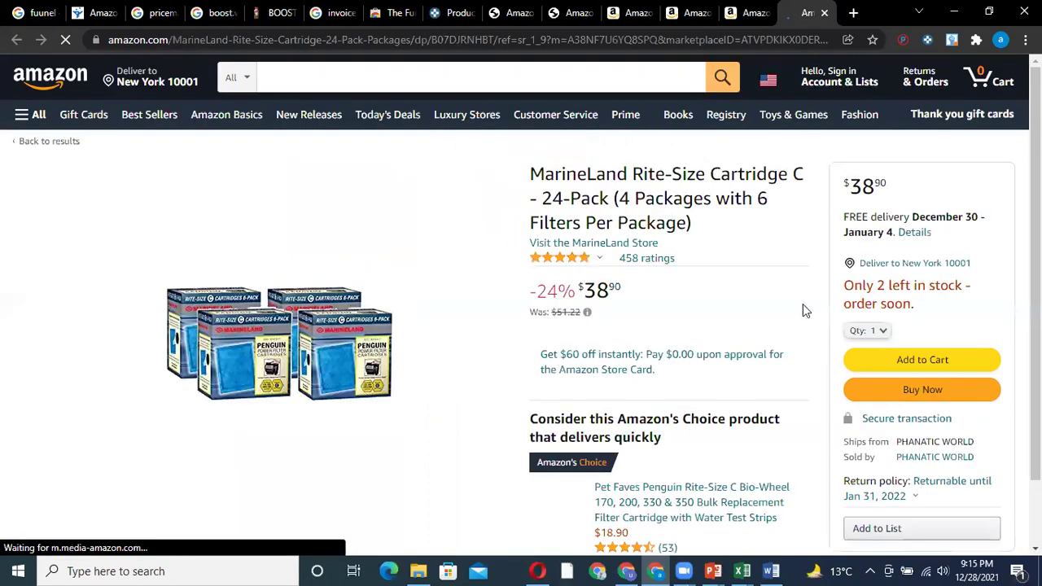
{"action": "scroll", "coordinate": [803, 310], "scroll_direction": "down", "scroll_amount": 4}
{"action": "scroll", "coordinate": [803, 310], "scroll_direction": "up", "scroll_amount": 3}
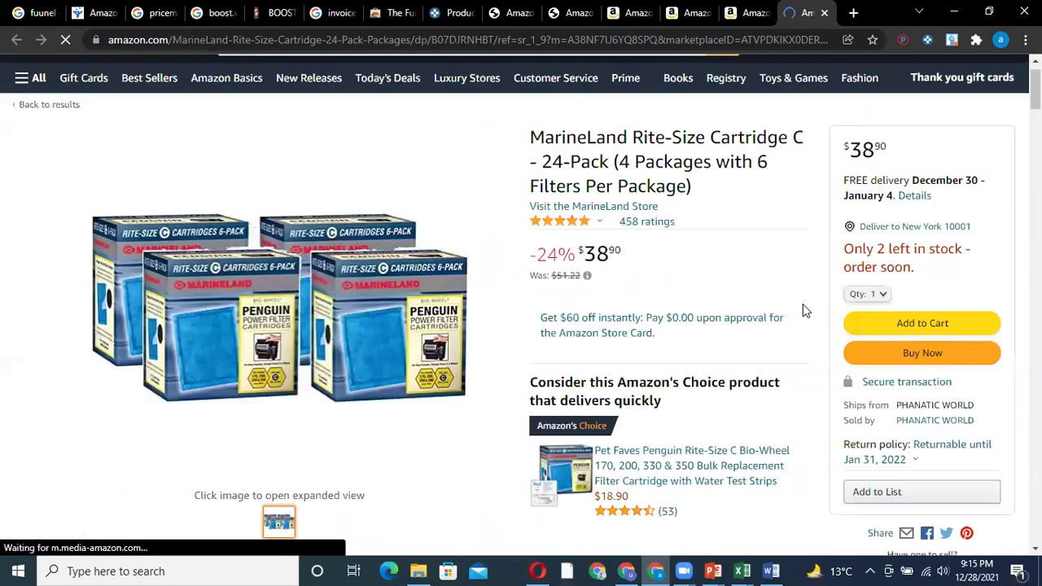
{"action": "scroll", "coordinate": [803, 304], "scroll_direction": "down", "scroll_amount": 3}
{"action": "key", "text": "ctrl+shift+Tab"}
Open the storefront's Ultra CleanCare toilet paper Pack of 24 in a new tab, examine its offer, and return to the storefront.
{"action": "scroll", "coordinate": [478, 297], "scroll_direction": "down", "scroll_amount": 4}
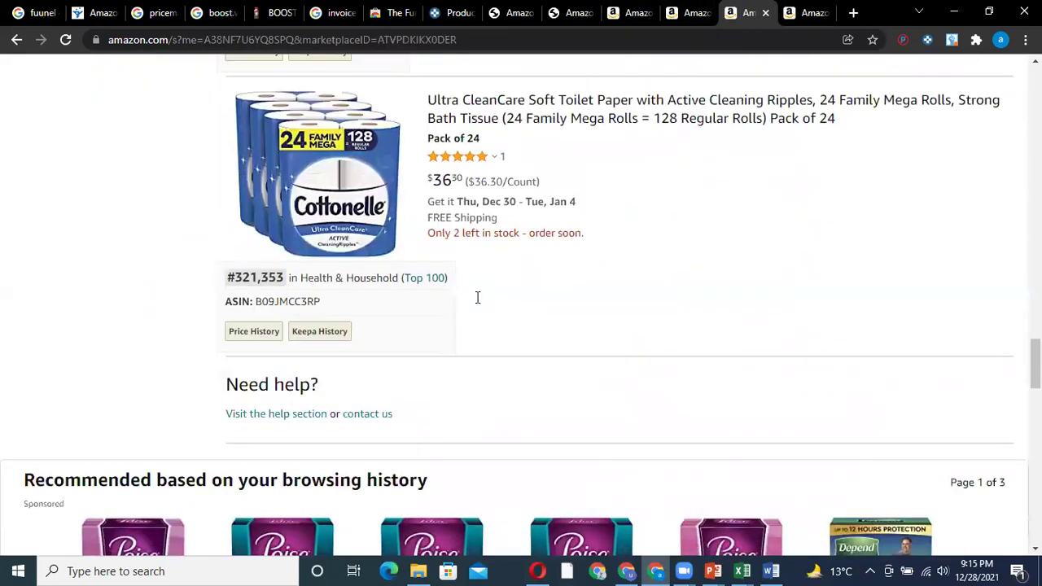
{"action": "scroll", "coordinate": [478, 297], "scroll_direction": "down", "scroll_amount": 3}
{"action": "scroll", "coordinate": [500, 230], "scroll_direction": "up", "scroll_amount": 4}
{"action": "right_click", "coordinate": [558, 200]}
{"action": "left_click", "coordinate": [575, 207]}
{"action": "left_click", "coordinate": [801, 12]}
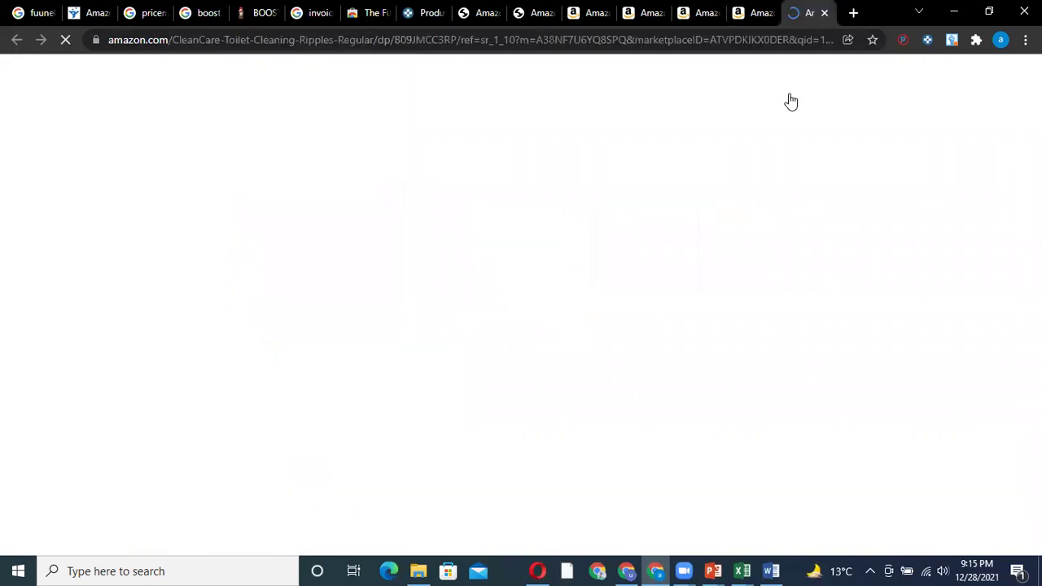
{"action": "scroll", "coordinate": [778, 268], "scroll_direction": "down", "scroll_amount": 2}
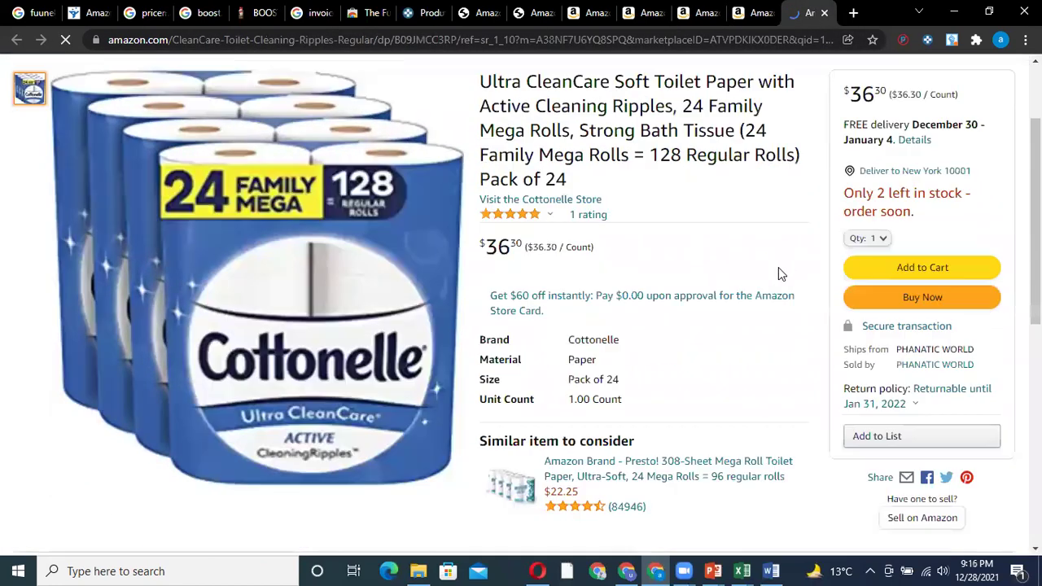
{"action": "scroll", "coordinate": [545, 218], "scroll_direction": "up", "scroll_amount": 3}
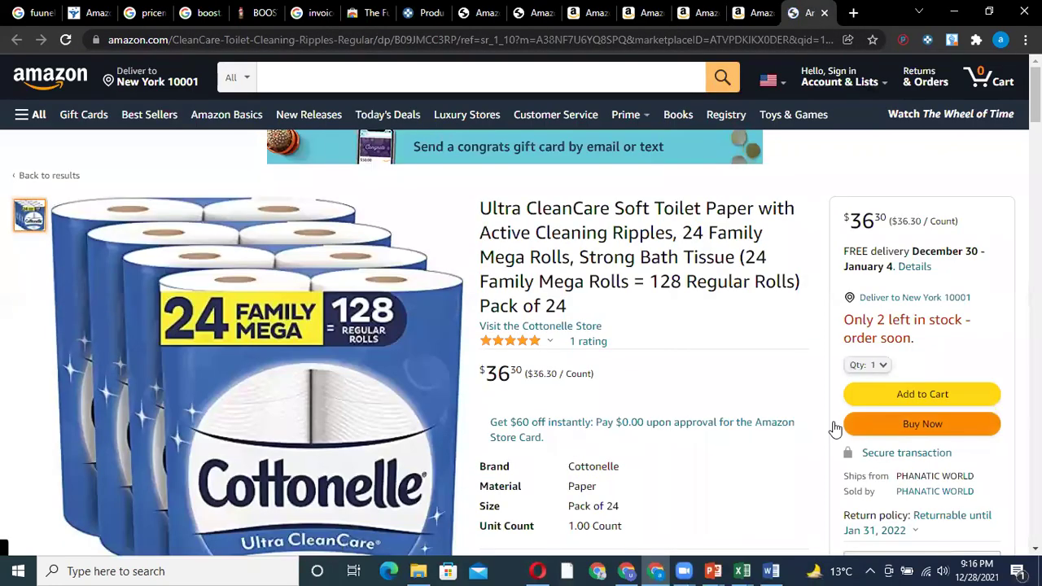
{"action": "left_click", "coordinate": [726, 13]}
{"action": "left_click", "coordinate": [698, 13]}
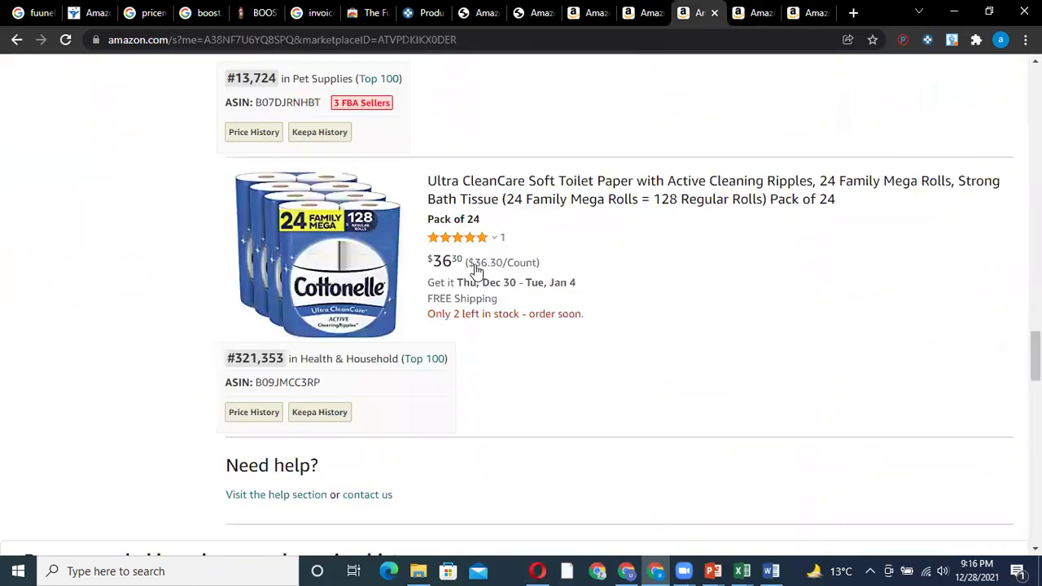
Open the Ultra CleanCare Soft Toilet Paper listing in a new tab and copy its product title.
{"action": "right_click", "coordinate": [537, 198]}
{"action": "left_click", "coordinate": [570, 203]}
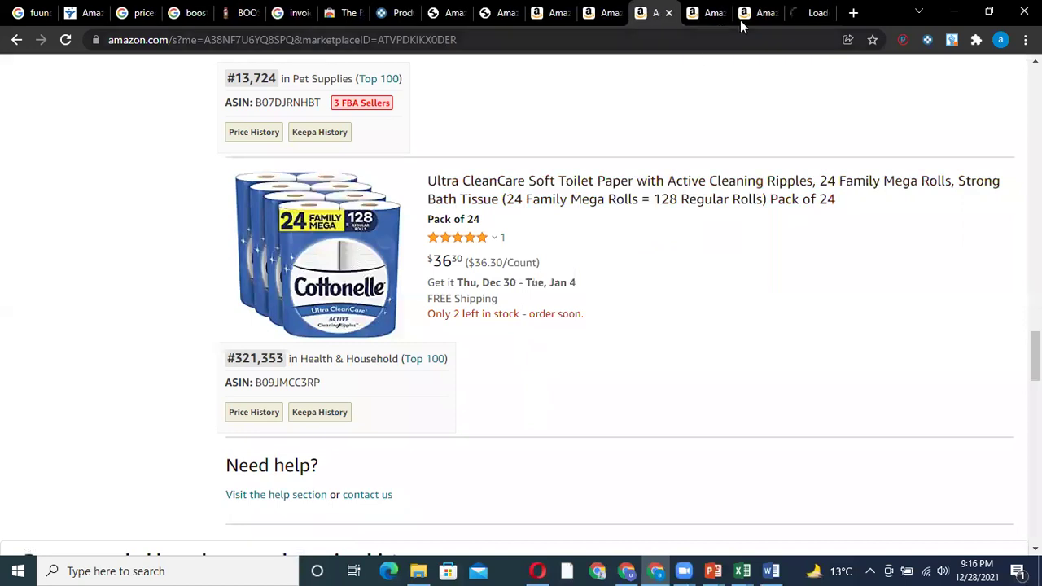
{"action": "left_click", "coordinate": [803, 11]}
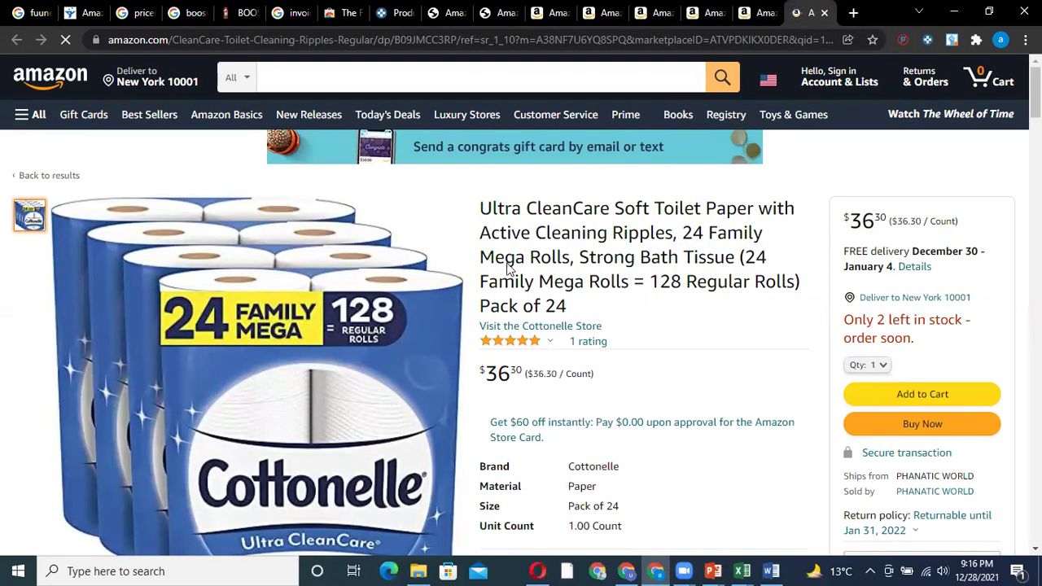
{"action": "triple_click", "coordinate": [483, 218]}
{"action": "right_click", "coordinate": [528, 220]}
{"action": "left_click", "coordinate": [539, 232]}
Copy the product title from the already open MarineLand Rite-Size Cartridge C 24-Pack listing.
{"action": "left_click", "coordinate": [704, 12]}
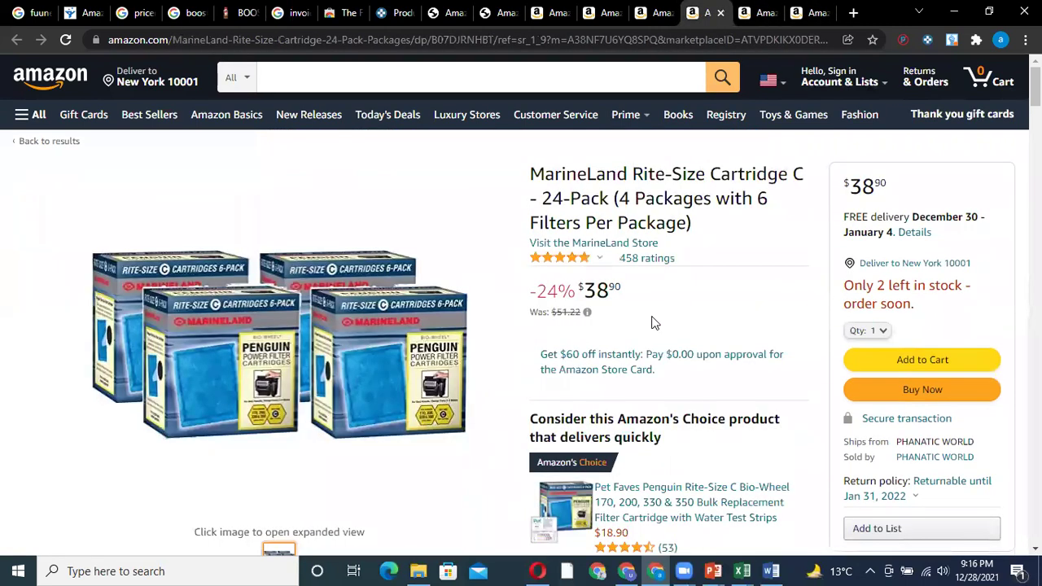
{"action": "left_click_drag", "start_coordinate": [692, 229], "coordinate": [535, 181]}
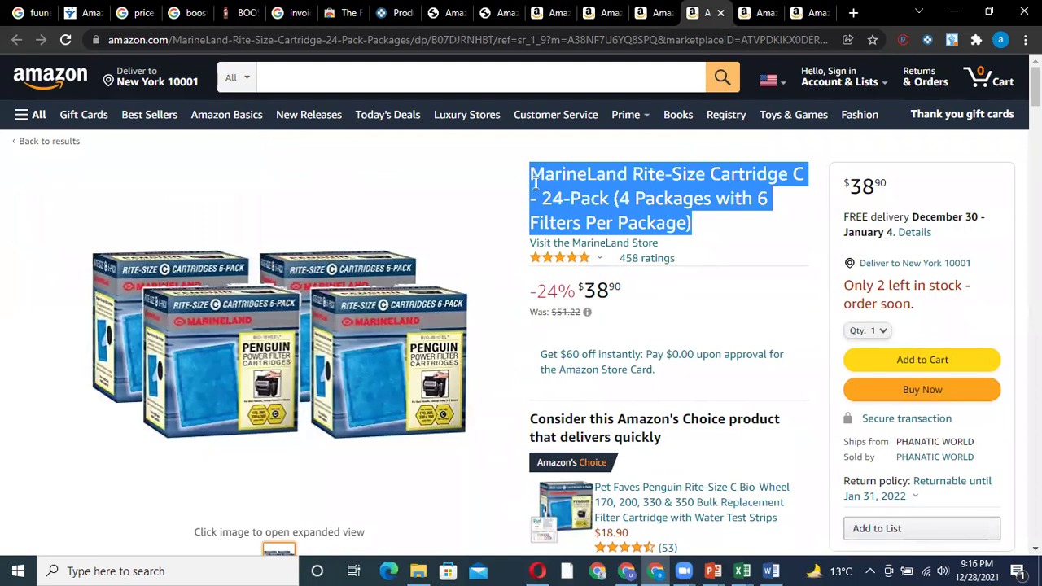
{"action": "right_click", "coordinate": [581, 184]}
{"action": "left_click", "coordinate": [582, 196]}
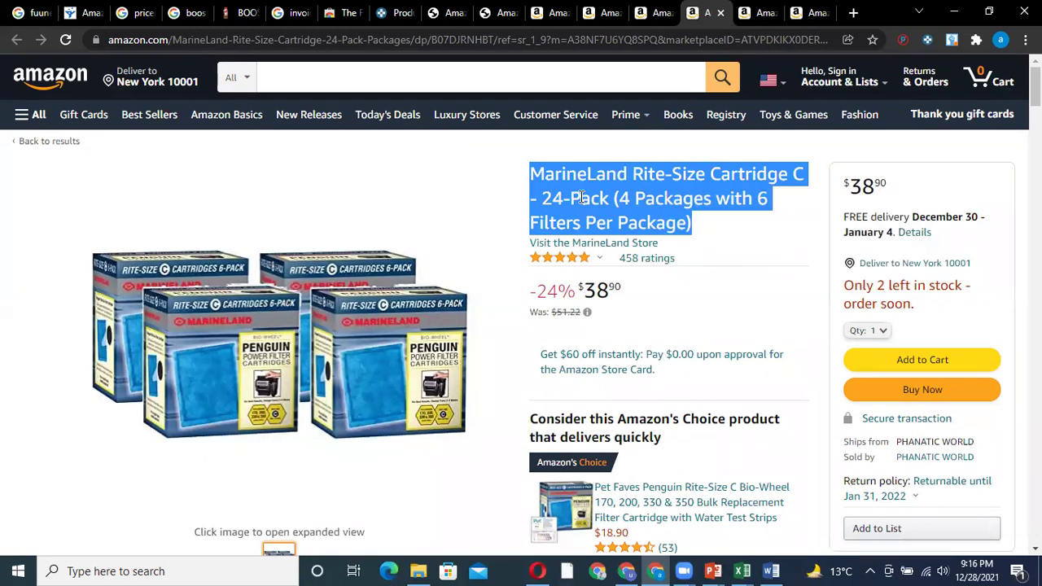
{"action": "left_click", "coordinate": [794, 14]}
{"action": "key", "text": "ctrl+t"}
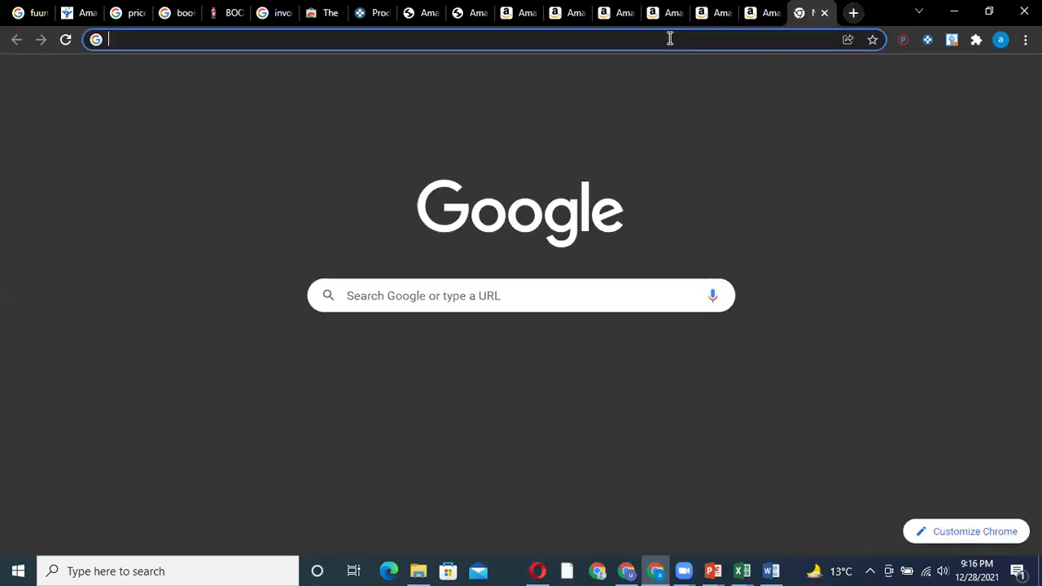
{"action": "right_click", "coordinate": [669, 38]}
{"action": "left_click", "coordinate": [661, 11]}
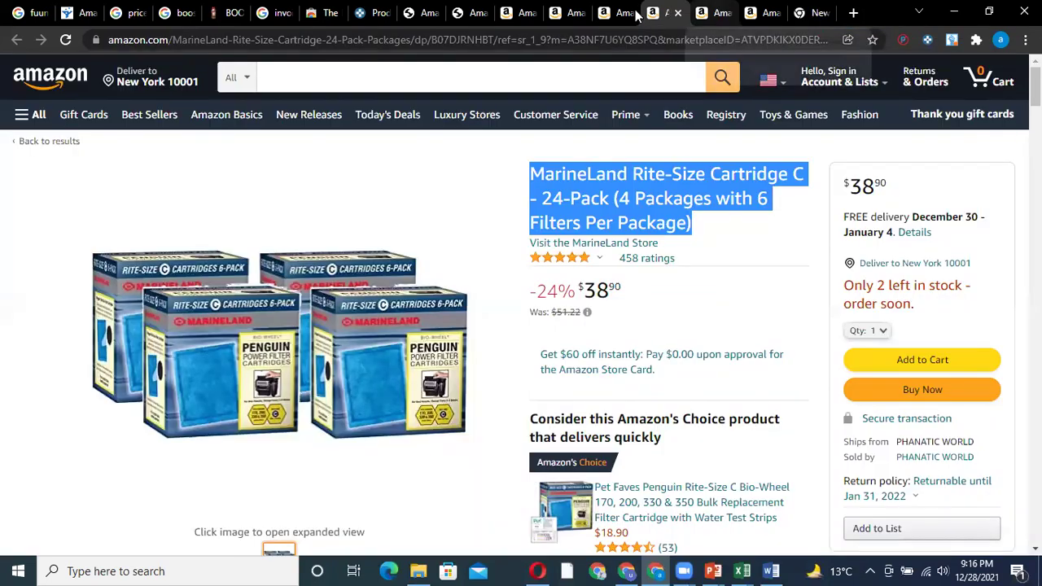
Search Amazon for "MarineLand Rite-Size Cartridge C - 24-Pack (4 Packages with 6 Filters Per Package)", replacing the Cottonelle search text in its tab.
{"action": "left_click", "coordinate": [609, 12]}
{"action": "scroll", "coordinate": [560, 95], "scroll_direction": "up", "scroll_amount": 8}
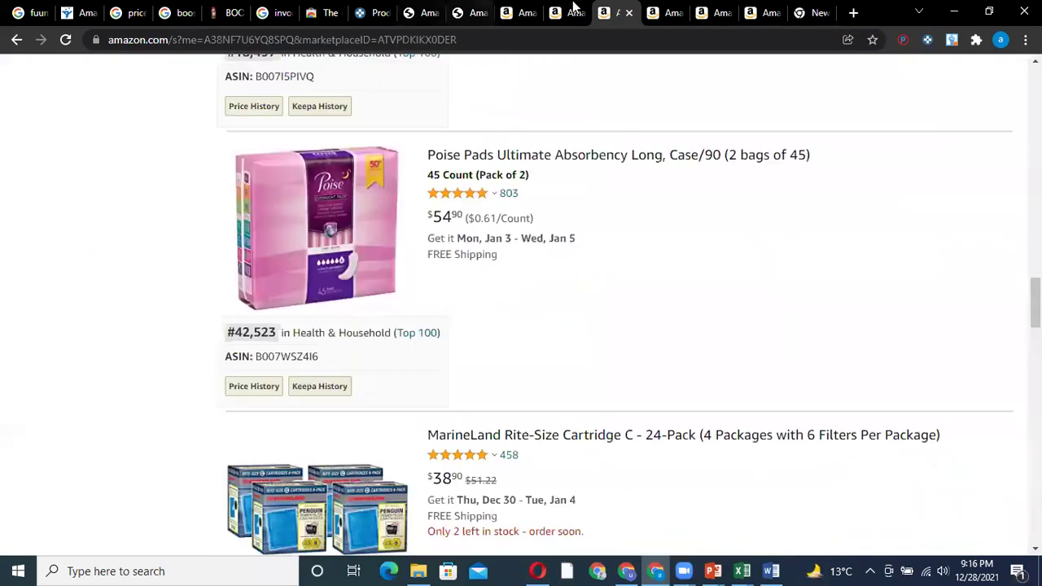
{"action": "key", "text": "ctrl+Page_Up"}
{"action": "double_click", "coordinate": [450, 75]}
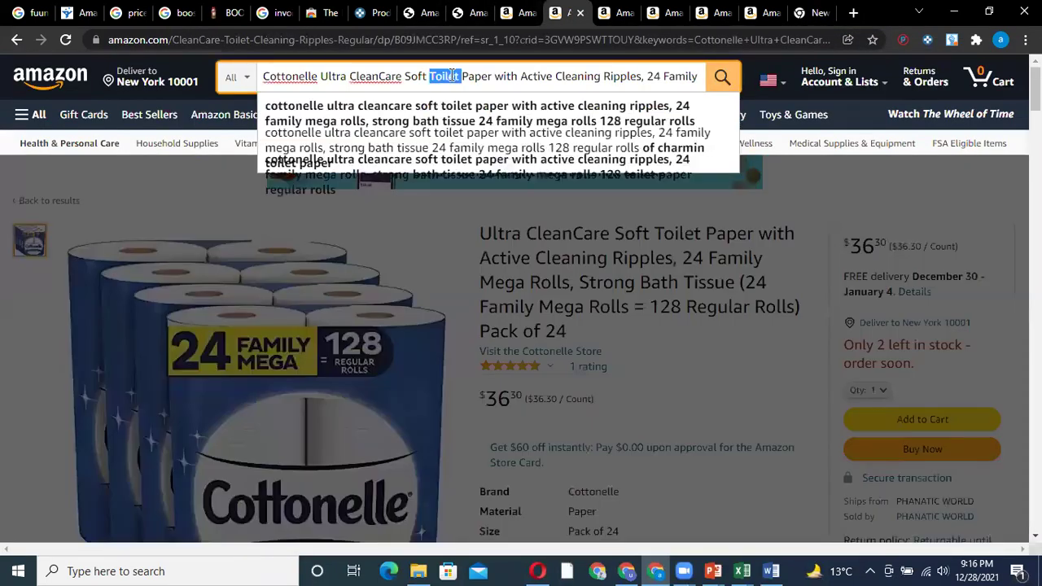
{"action": "left_click", "coordinate": [451, 75]}
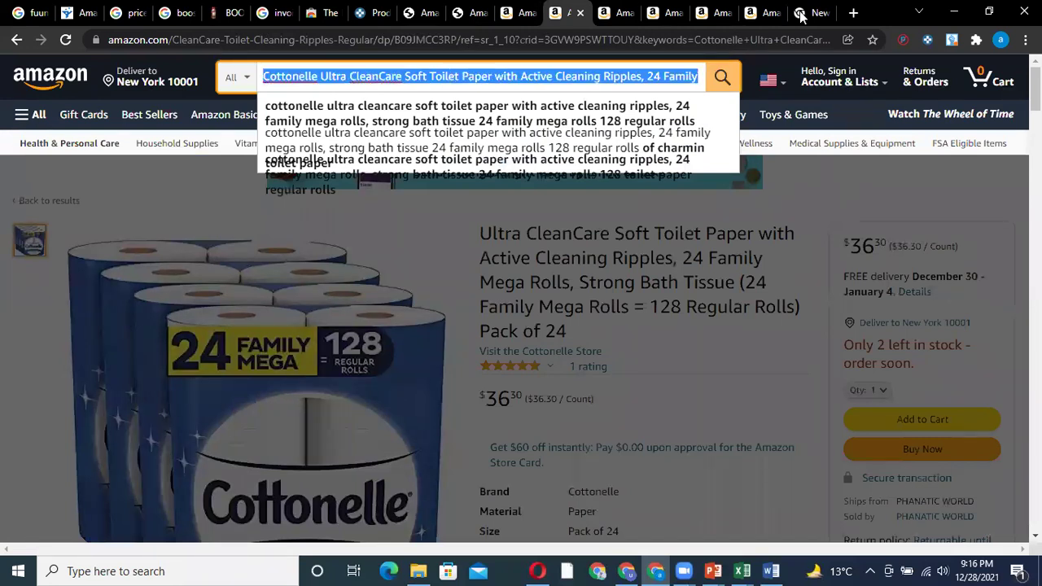
{"action": "key", "text": "ctrl+v"}
{"action": "key", "text": "Return"}
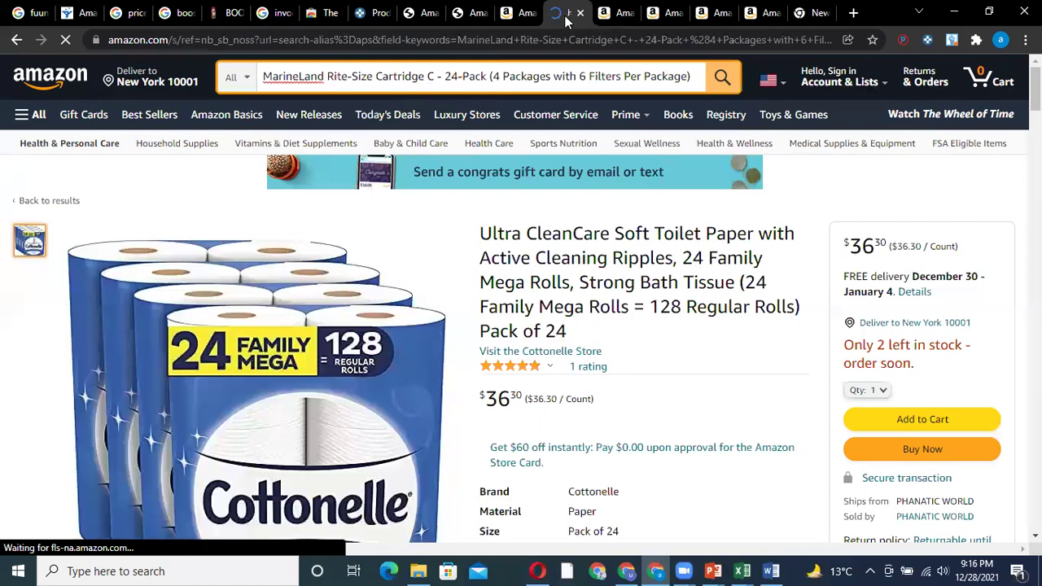
{"action": "key", "text": "ctrl+Tab"}
{"action": "key", "text": "ctrl+Tab"}
{"action": "key", "text": "ctrl+Tab"}
{"action": "key", "text": "ctrl+Tab"}
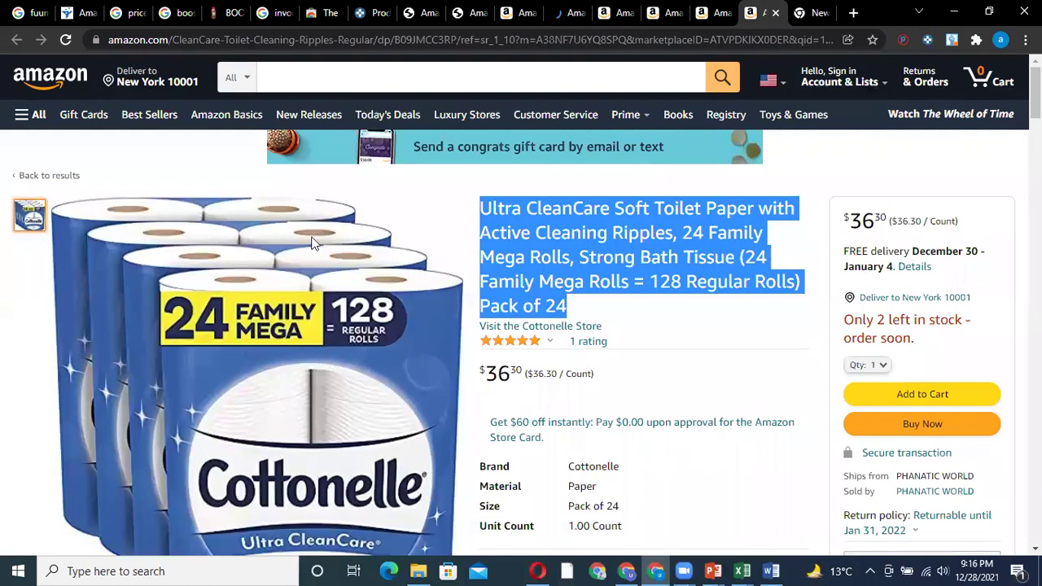
{"action": "key", "text": "ctrl+shift+Tab"}
{"action": "key", "text": "ctrl+shift+Tab"}
{"action": "key", "text": "ctrl+shift+Tab"}
{"action": "key", "text": "ctrl+shift+Tab"}
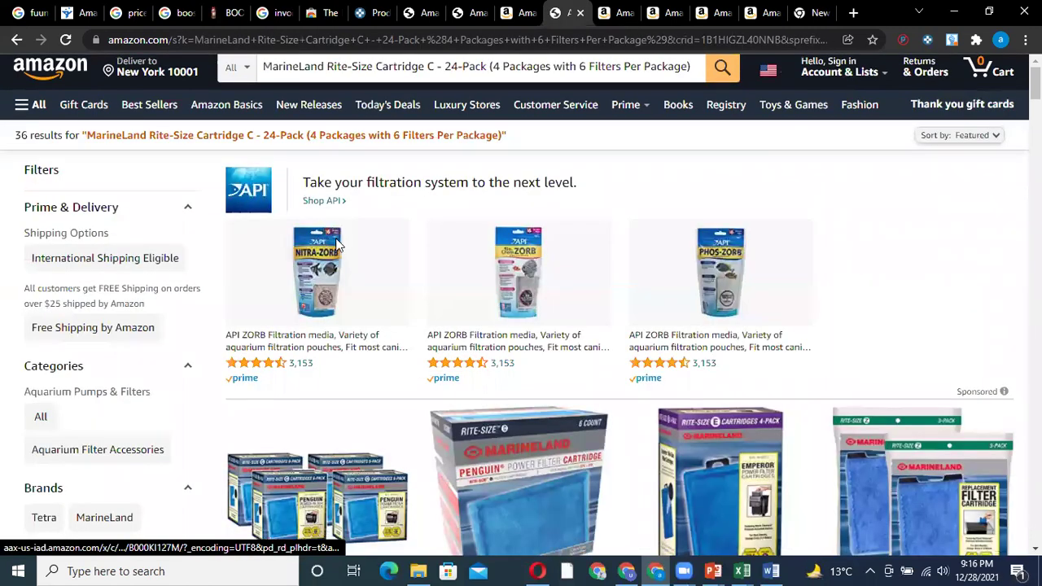
Open the MarineLand Rite-Size Cartridge C 24-Pack search result in a new tab and view its price and other sellers.
{"action": "scroll", "coordinate": [339, 244], "scroll_direction": "down", "scroll_amount": 4}
{"action": "scroll", "coordinate": [344, 230], "scroll_direction": "up", "scroll_amount": 1}
{"action": "right_click", "coordinate": [345, 231]}
{"action": "left_click", "coordinate": [382, 237]}
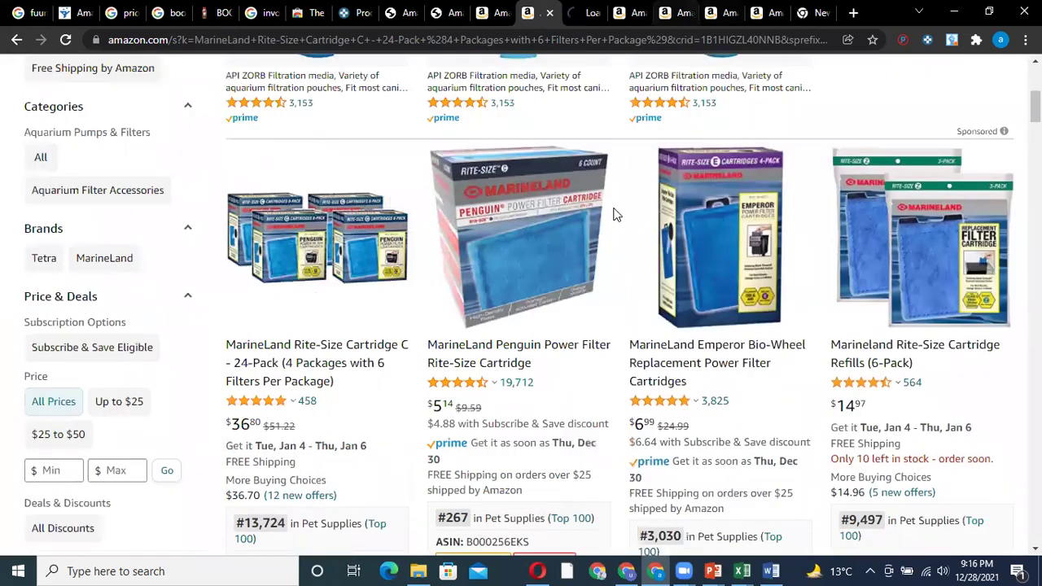
{"action": "key", "text": "ctrl+Tab"}
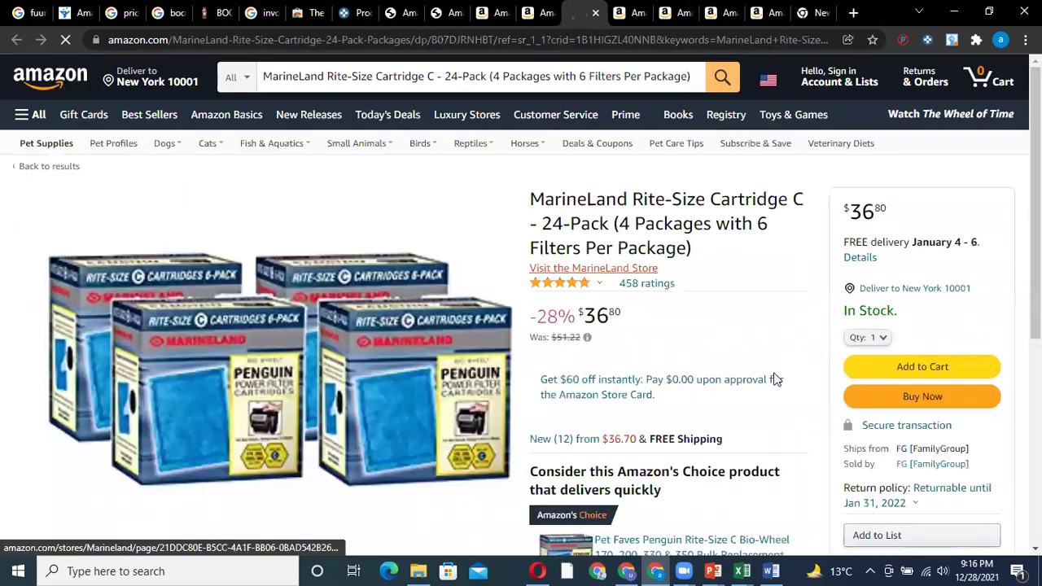
{"action": "scroll", "coordinate": [529, 173], "scroll_direction": "down", "scroll_amount": 3}
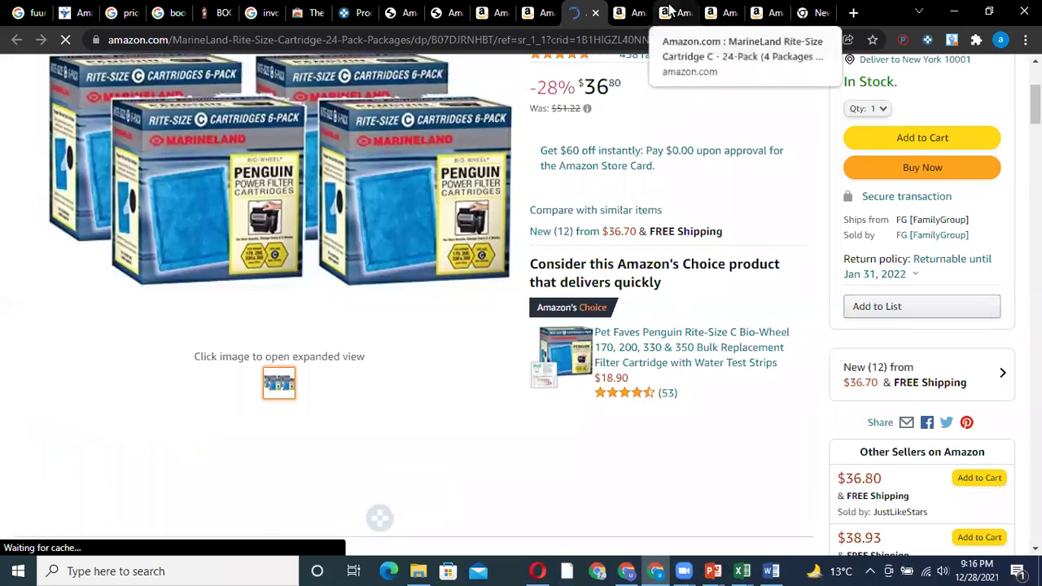
Check the ASIN in the address, the price and the seller details on PHANATIC WORLD's MarineLand listing.
{"action": "key", "text": "ctrl+Tab"}
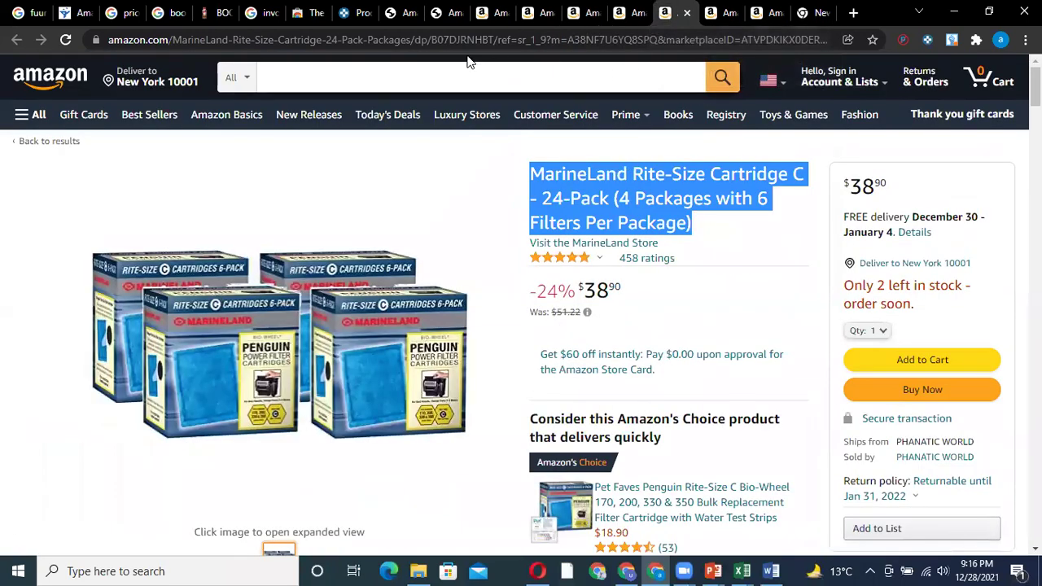
{"action": "double_click", "coordinate": [513, 40]}
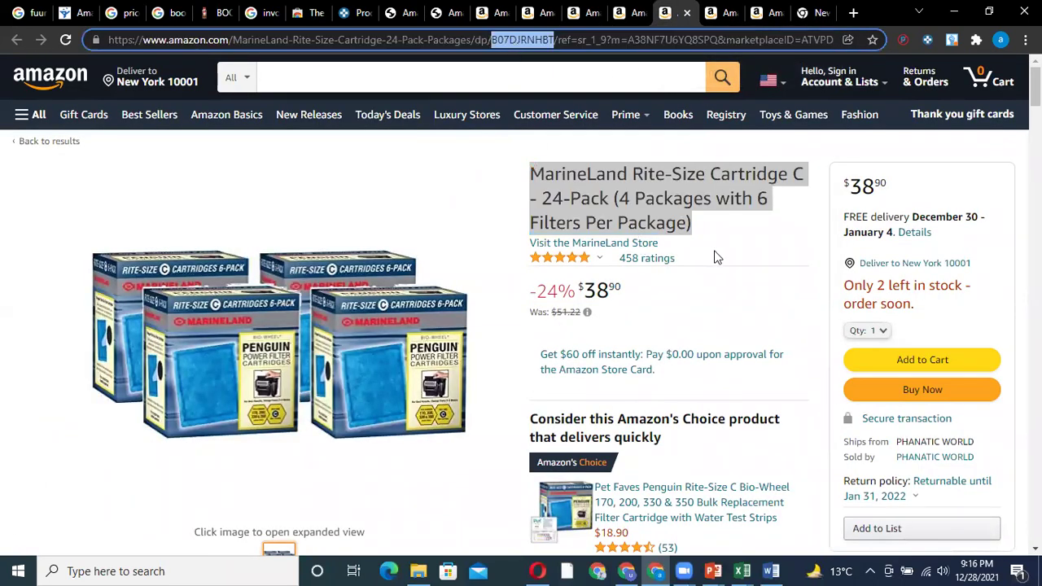
{"action": "left_click", "coordinate": [587, 167]}
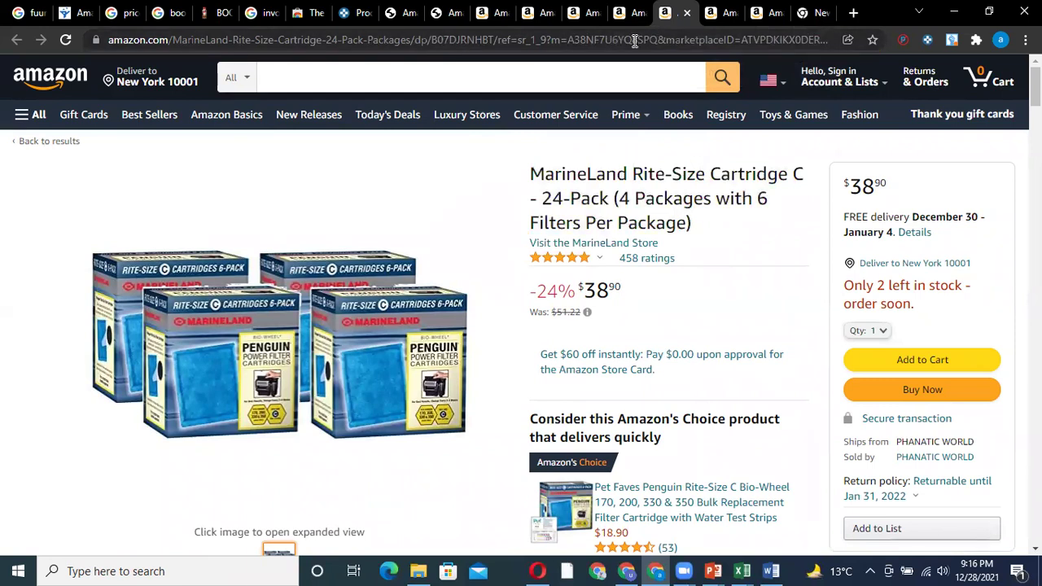
{"action": "scroll", "coordinate": [696, 212], "scroll_direction": "down", "scroll_amount": 2}
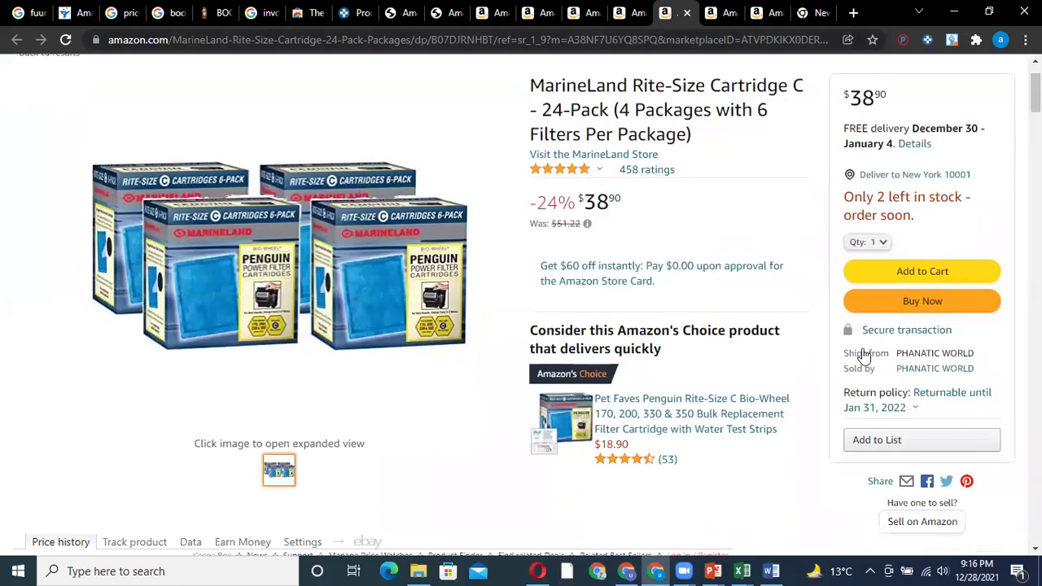
{"action": "scroll", "coordinate": [720, 324], "scroll_direction": "up", "scroll_amount": 1}
{"action": "scroll", "coordinate": [737, 314], "scroll_direction": "up", "scroll_amount": 1}
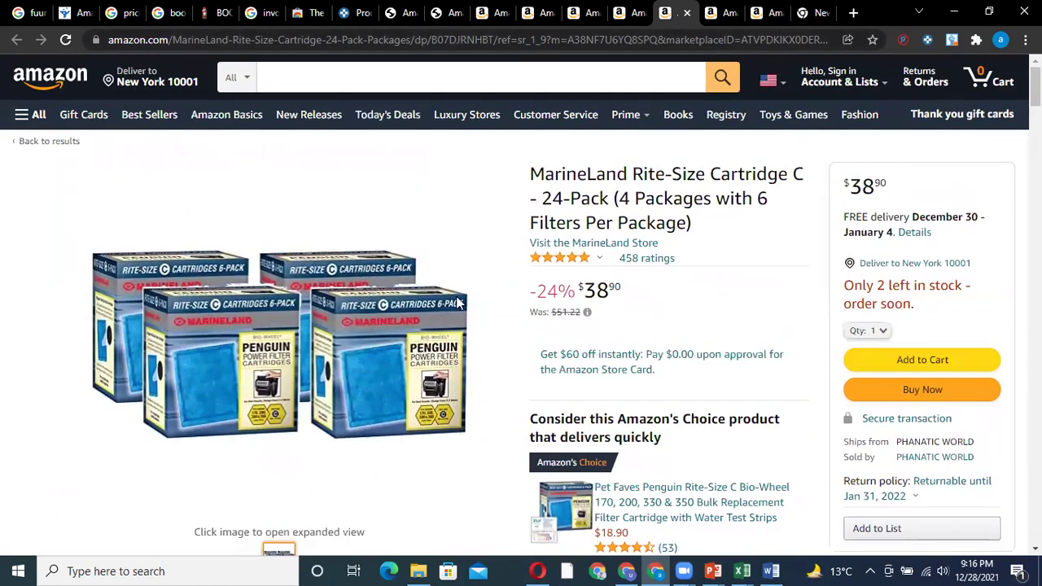
Return to the seller's product list and open the Poise Pads Ultimate Absorbency Long listing in a new tab.
{"action": "left_click", "coordinate": [717, 12]}
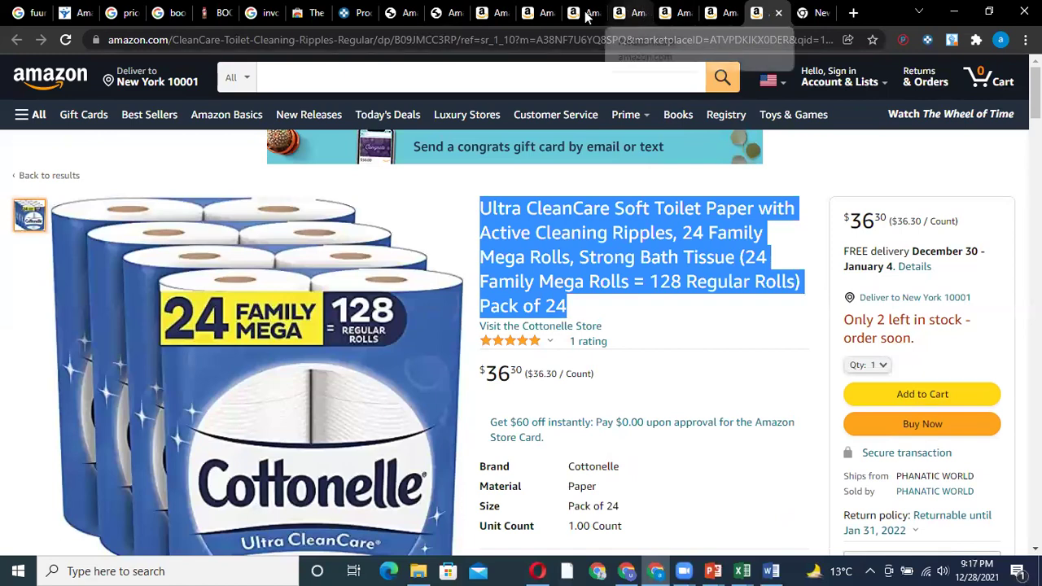
{"action": "left_click", "coordinate": [631, 13]}
{"action": "left_click", "coordinate": [596, 15]}
{"action": "key", "text": "ctrl+Tab"}
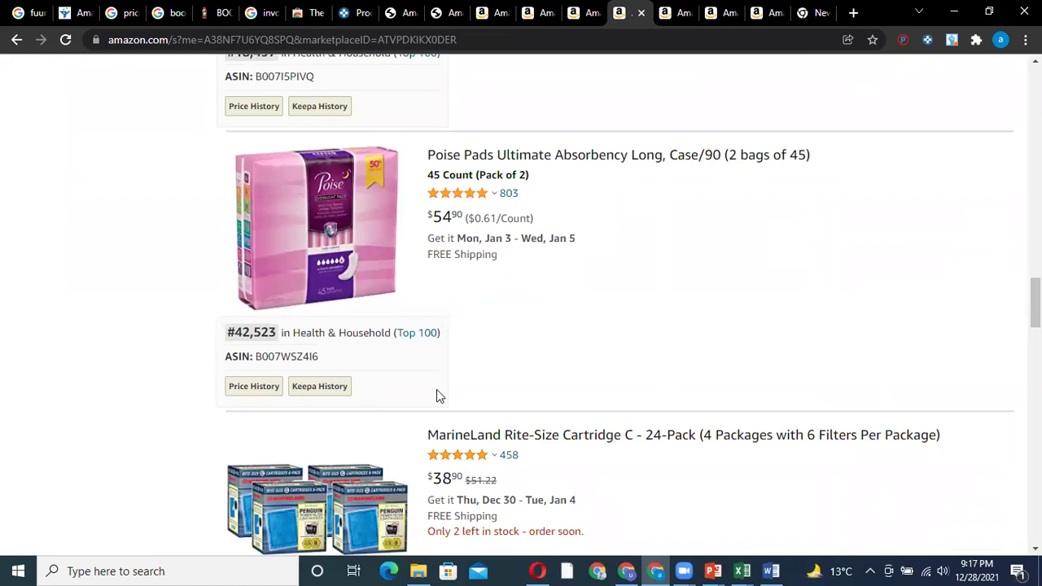
{"action": "scroll", "coordinate": [529, 159], "scroll_direction": "up", "scroll_amount": 1}
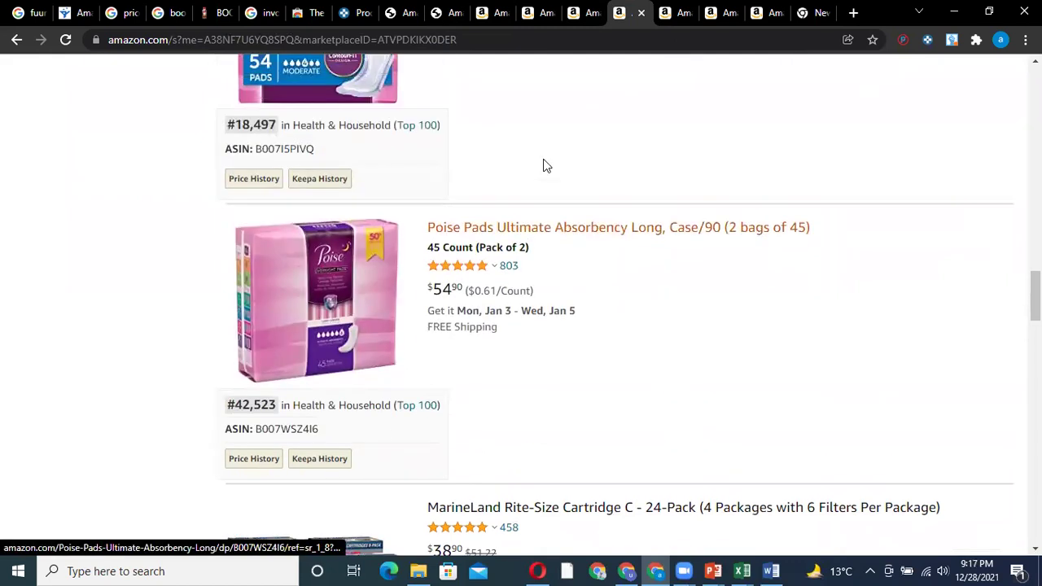
{"action": "right_click", "coordinate": [520, 154]}
{"action": "left_click", "coordinate": [917, 276]}
{"action": "left_click_drag", "start_coordinate": [546, 244], "coordinate": [432, 231]}
{"action": "right_click", "coordinate": [451, 235]}
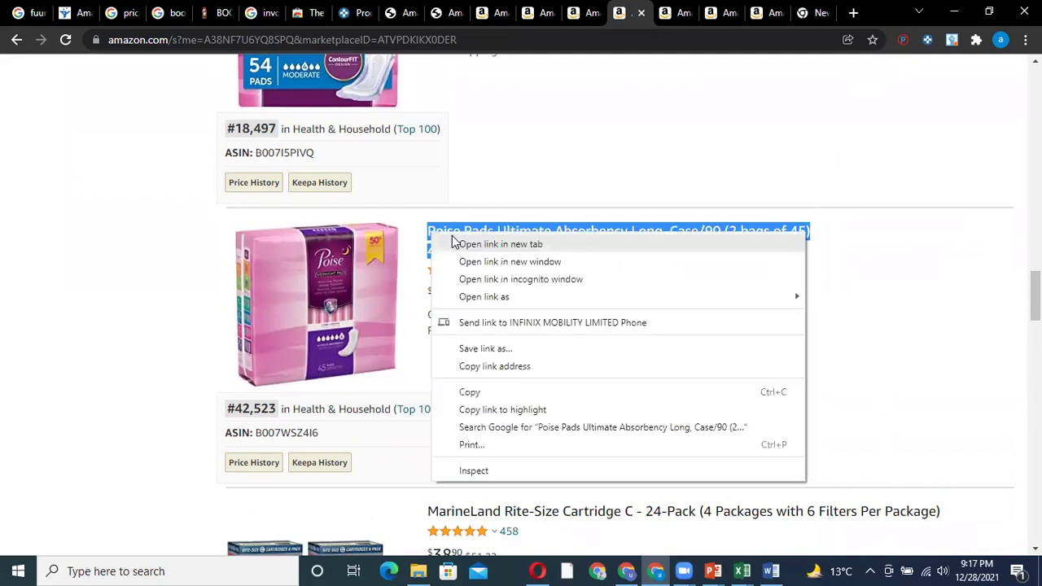
{"action": "left_click", "coordinate": [464, 242]}
{"action": "left_click", "coordinate": [631, 12]}
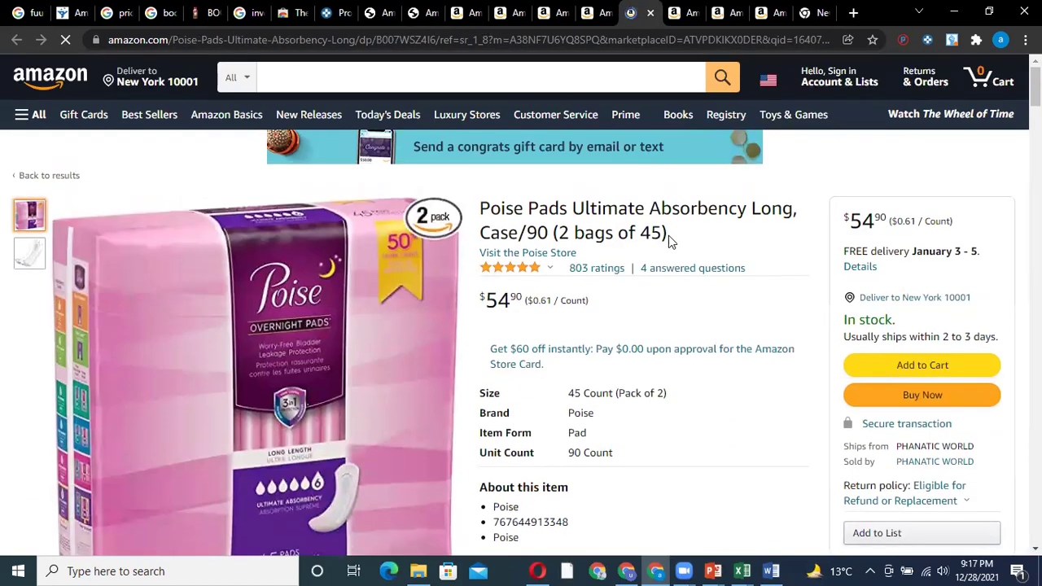
Copy the product title from the Poise Pads Ultimate Absorbency Long listing.
{"action": "left_click_drag", "start_coordinate": [669, 240], "coordinate": [482, 214]}
{"action": "right_click", "coordinate": [505, 218]}
{"action": "left_click", "coordinate": [516, 227]}
Search Amazon for "Poise Pads Ultimate Absorbency Long, Case/90 (2 bags of 45)" in the tab holding the "TOILET PAPER" search.
{"action": "key", "text": "ctrl+shift+Tab"}
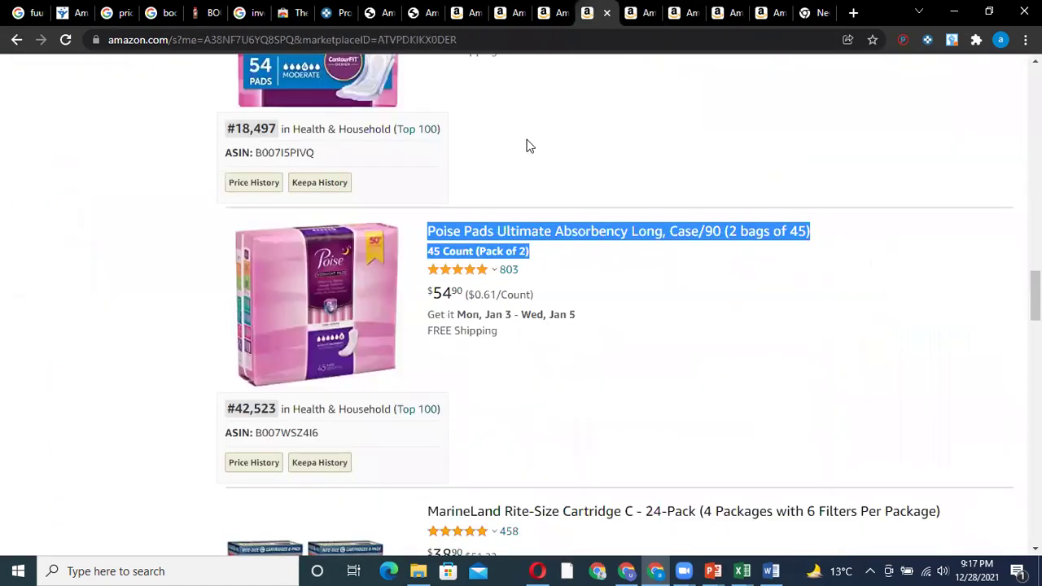
{"action": "scroll", "coordinate": [529, 122], "scroll_direction": "up", "scroll_amount": 3}
{"action": "key", "text": "ctrl+shift+Tab"}
{"action": "scroll", "coordinate": [480, 98], "scroll_direction": "up", "scroll_amount": 2}
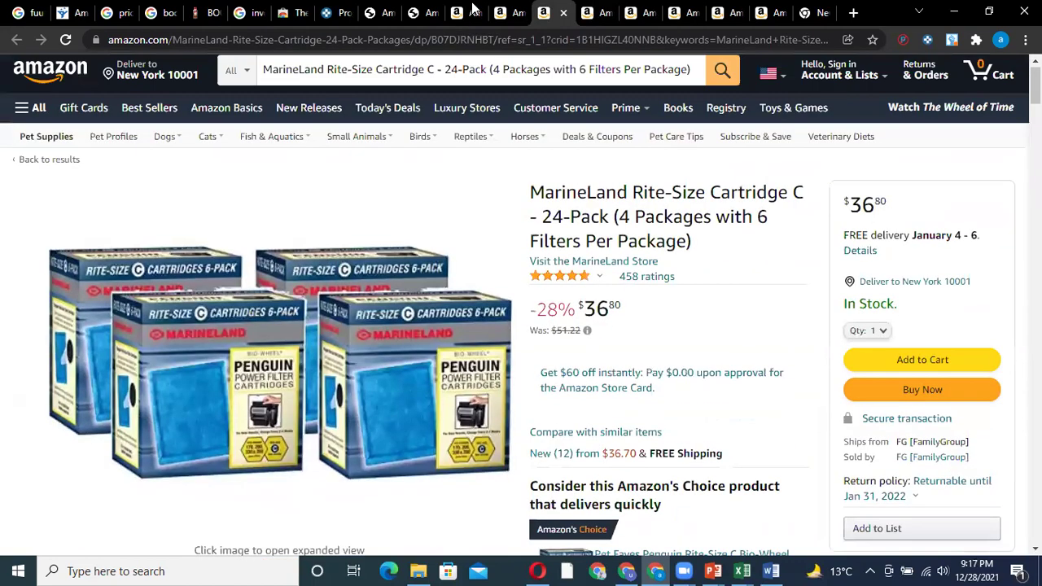
{"action": "key", "text": "ctrl+shift+Tab"}
{"action": "left_click", "coordinate": [479, 79]}
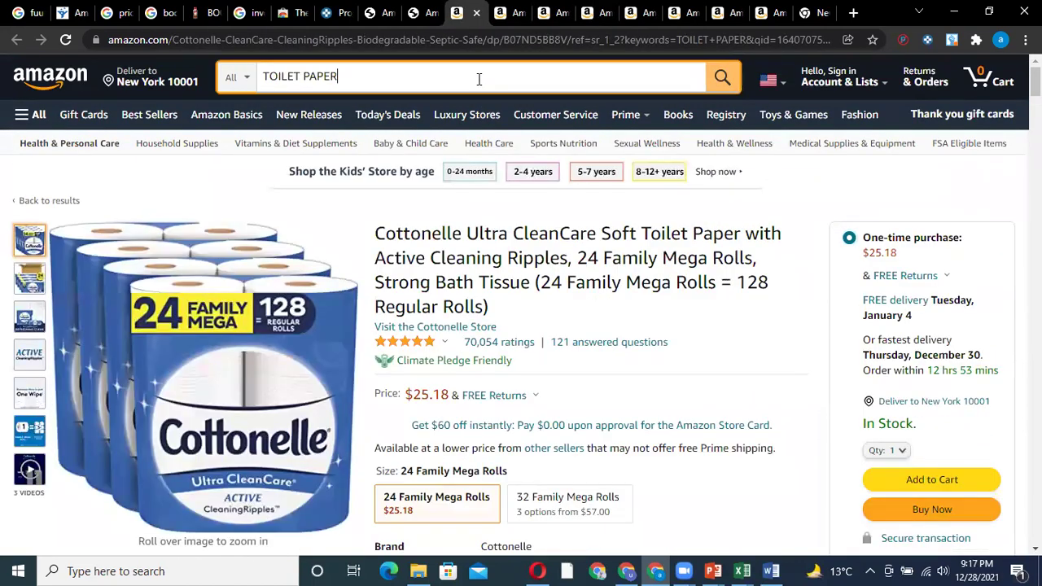
{"action": "key", "text": "ctrl+a"}
{"action": "key", "text": "ctrl+v"}
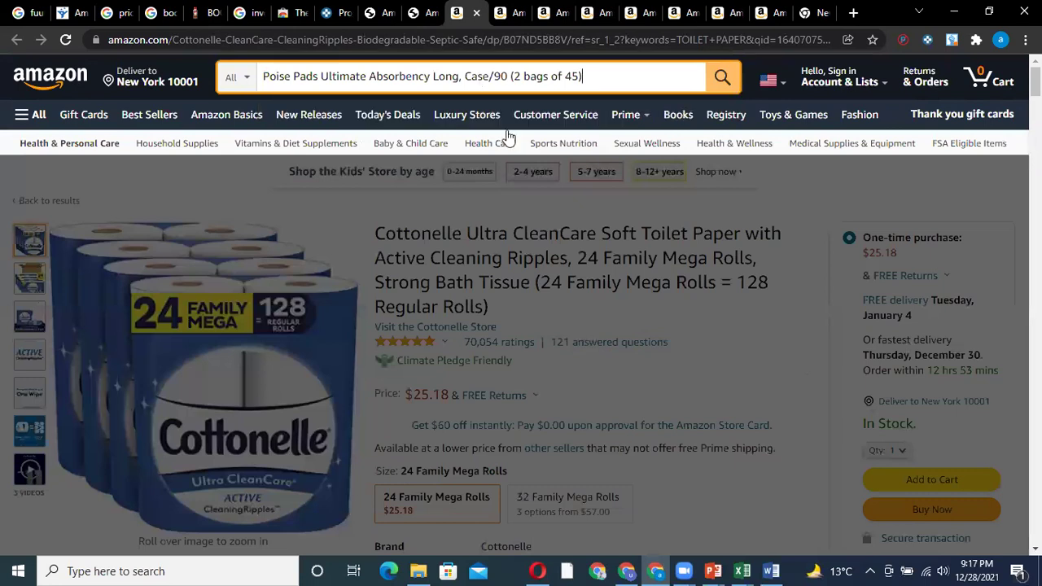
{"action": "key", "text": "Return"}
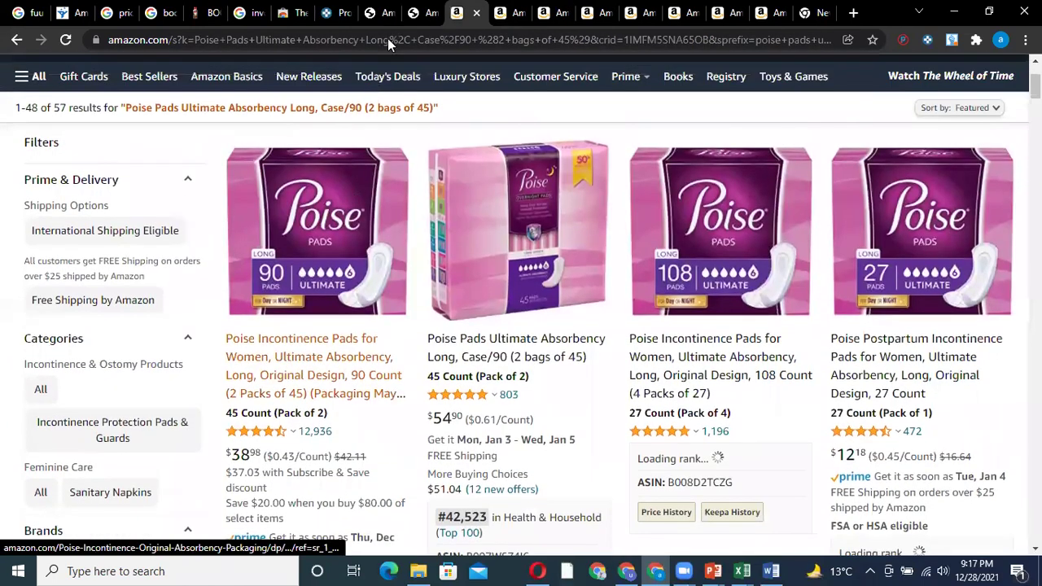
Open the 90-count Poise Incontinence Pads result in a new tab and review the prices and sales ranks of the search results.
{"action": "right_click", "coordinate": [292, 313]}
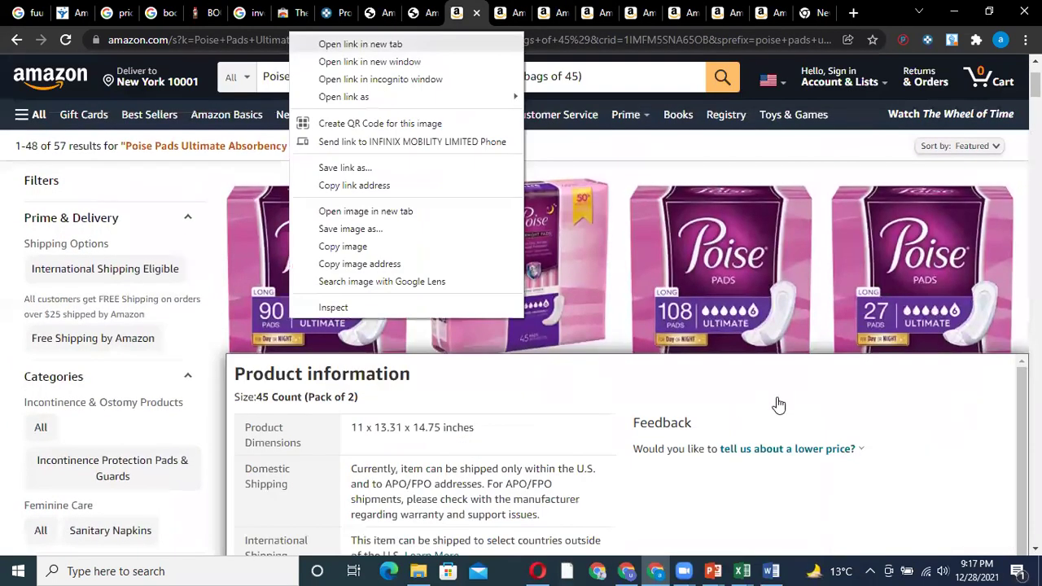
{"action": "left_click", "coordinate": [342, 41]}
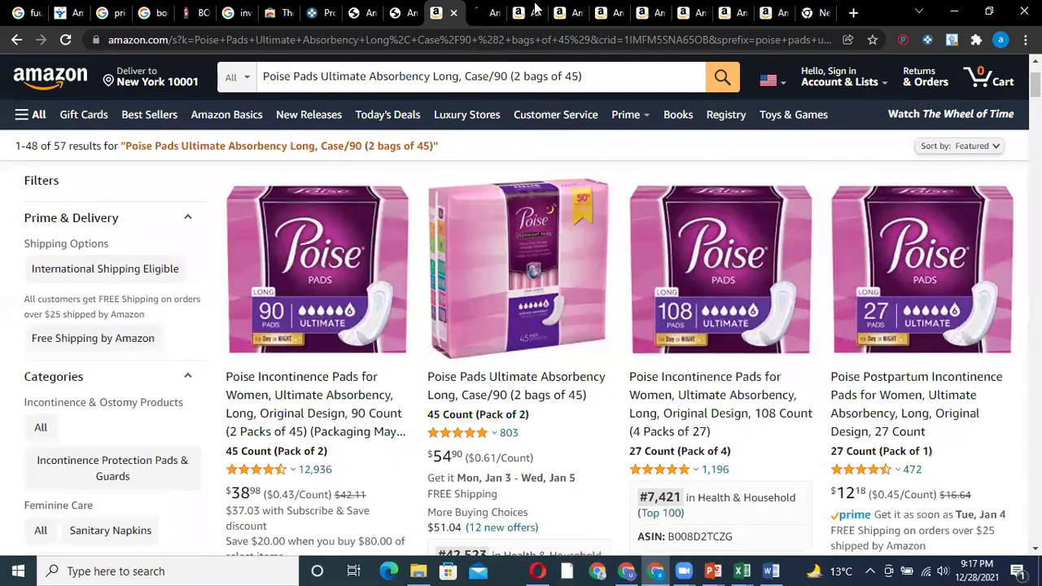
{"action": "scroll", "coordinate": [488, 122], "scroll_direction": "down", "scroll_amount": 2}
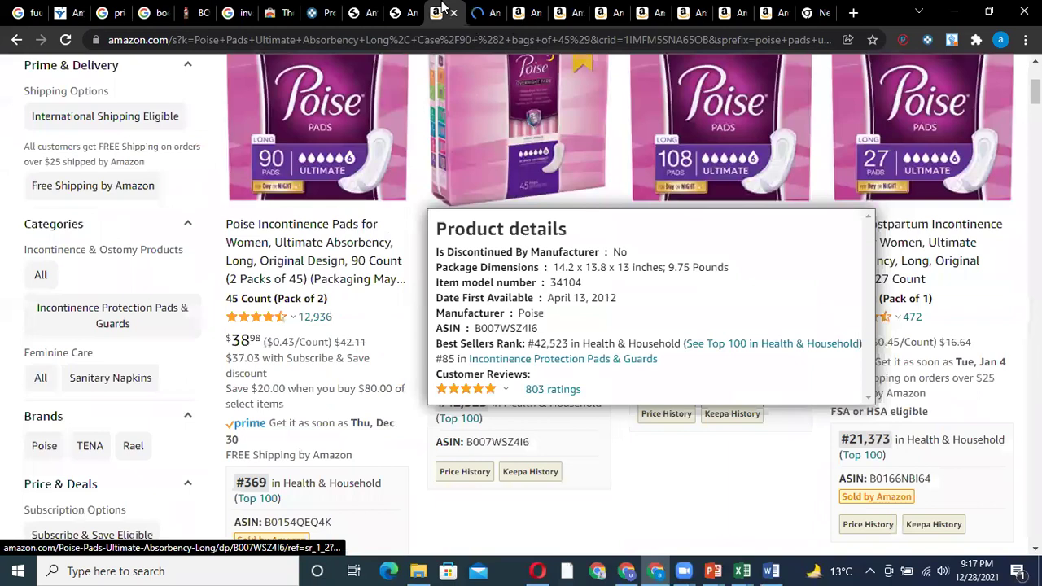
{"action": "left_click", "coordinate": [478, 12]}
{"action": "scroll", "coordinate": [510, 146], "scroll_direction": "down", "scroll_amount": 2}
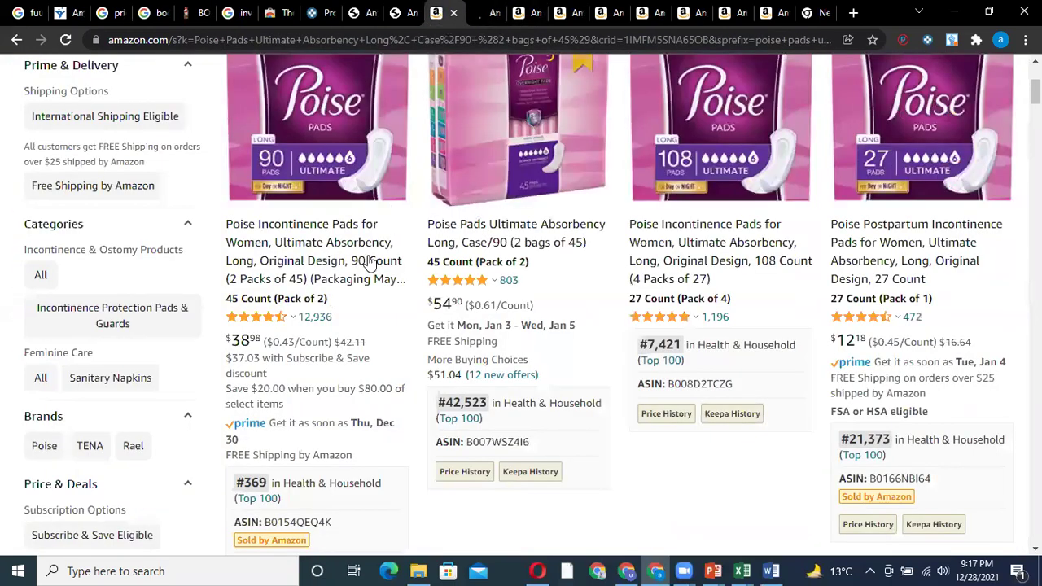
Open the 90-count Poise Incontinence Pads listing from the search results and expand the main offer's seller details among its new offers.
{"action": "left_click", "coordinate": [439, 12]}
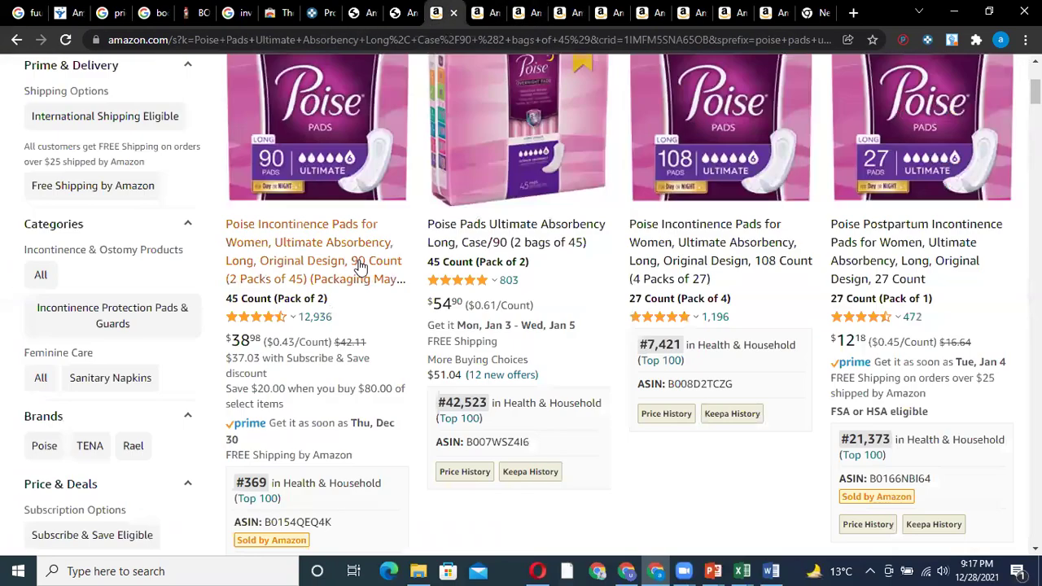
{"action": "left_click", "coordinate": [359, 267]}
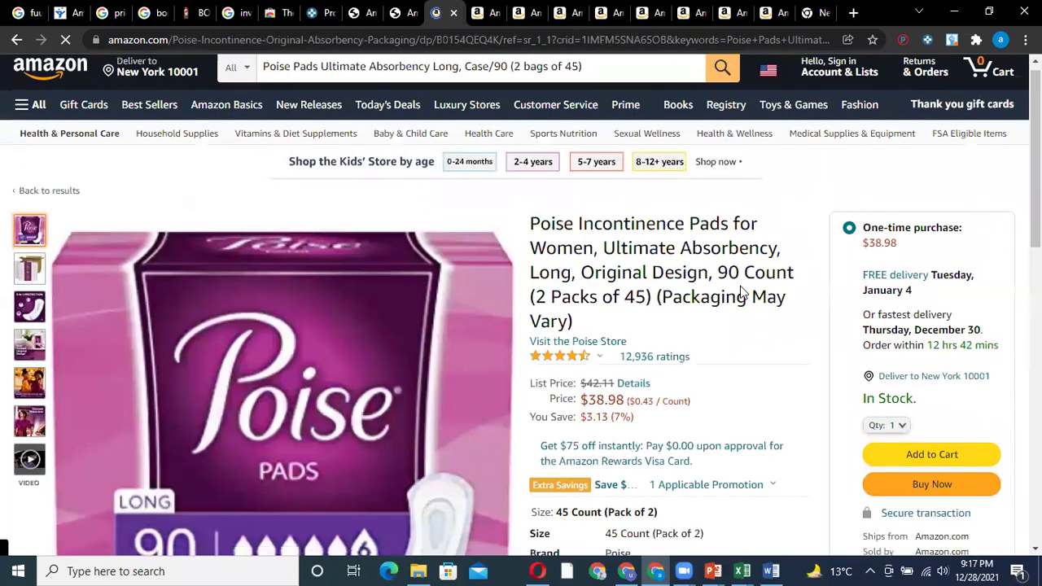
{"action": "scroll", "coordinate": [895, 348], "scroll_direction": "down", "scroll_amount": 3}
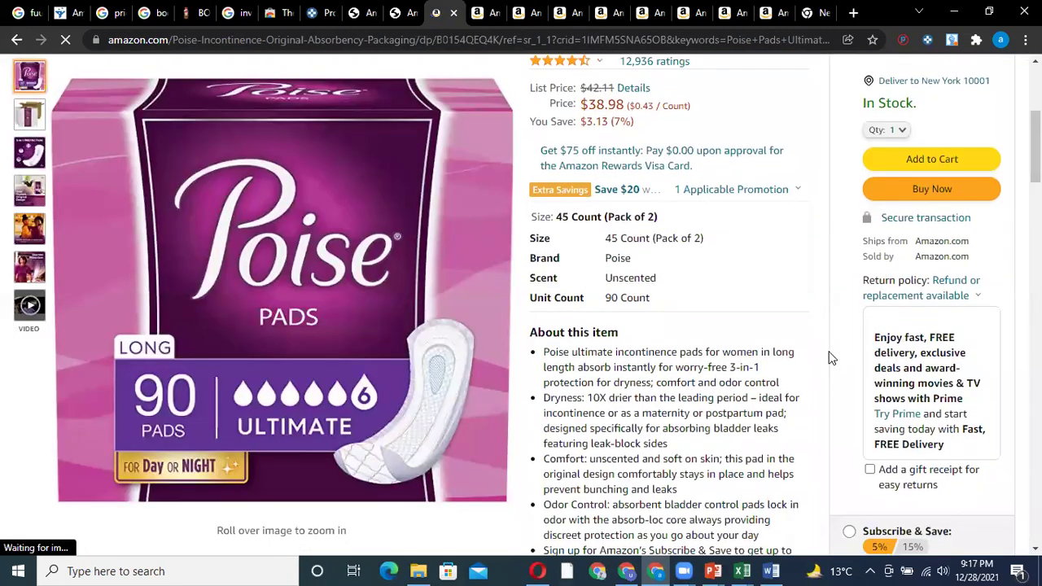
{"action": "scroll", "coordinate": [828, 355], "scroll_direction": "down", "scroll_amount": 4}
{"action": "scroll", "coordinate": [822, 363], "scroll_direction": "up", "scroll_amount": 3}
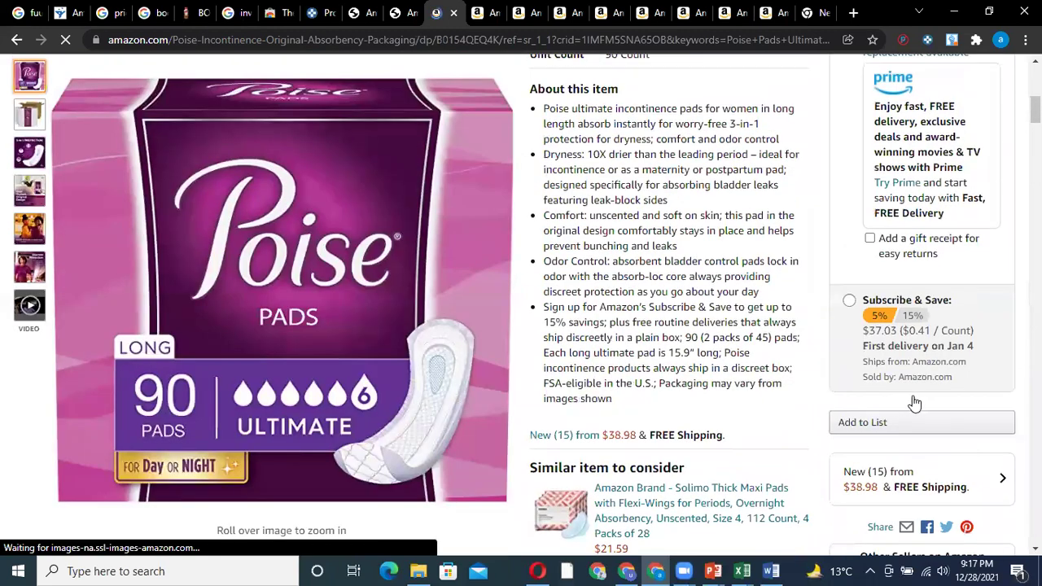
{"action": "scroll", "coordinate": [768, 442], "scroll_direction": "down", "scroll_amount": 2}
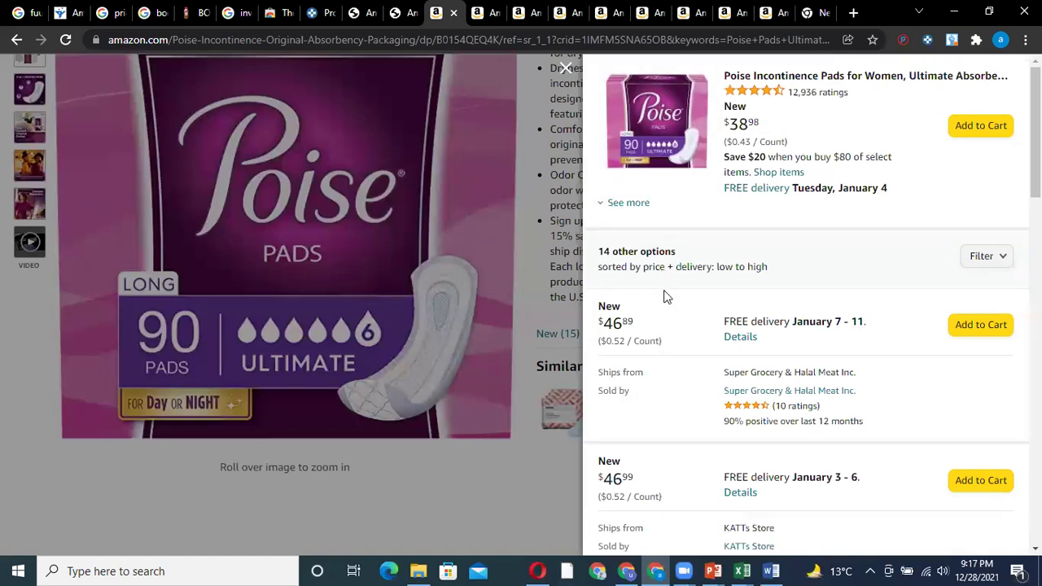
{"action": "key", "text": "Return"}
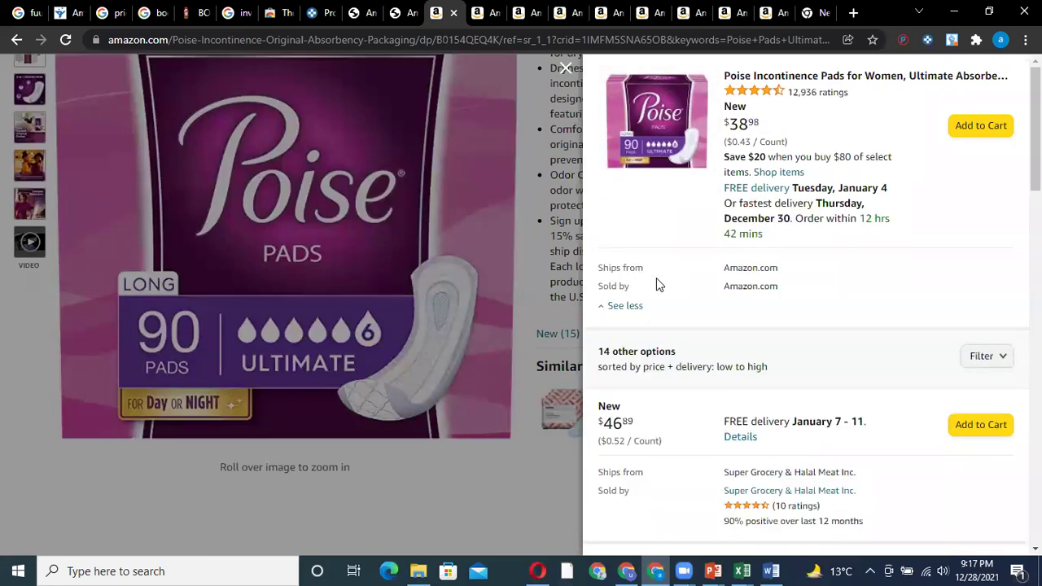
Check the 90-count Poise listing in its other tab, close the offers list and return to the Poise search results.
{"action": "key", "text": "ctrl+Tab"}
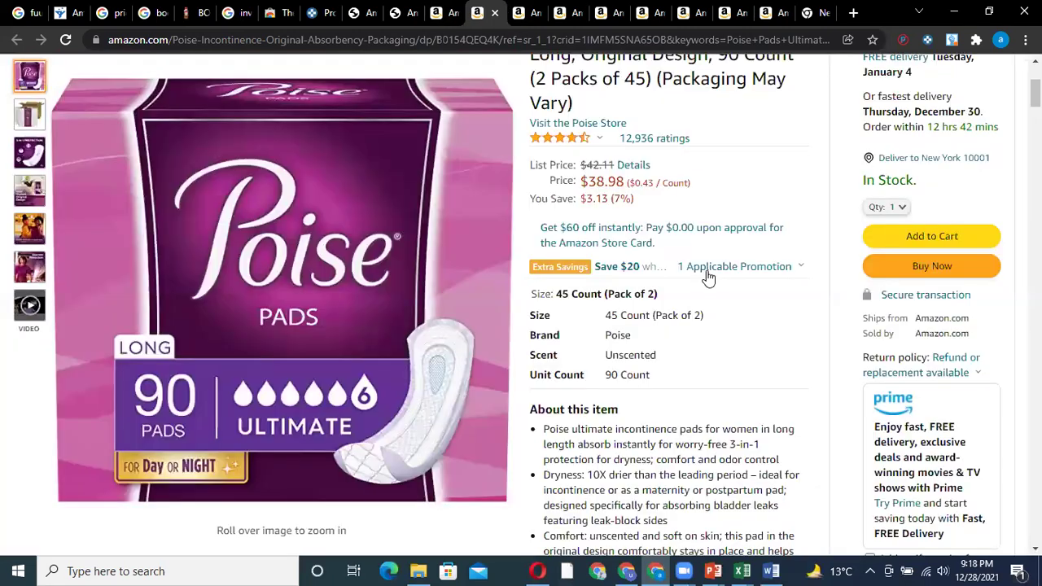
{"action": "key", "text": "Tab"}
{"action": "key", "text": "Tab"}
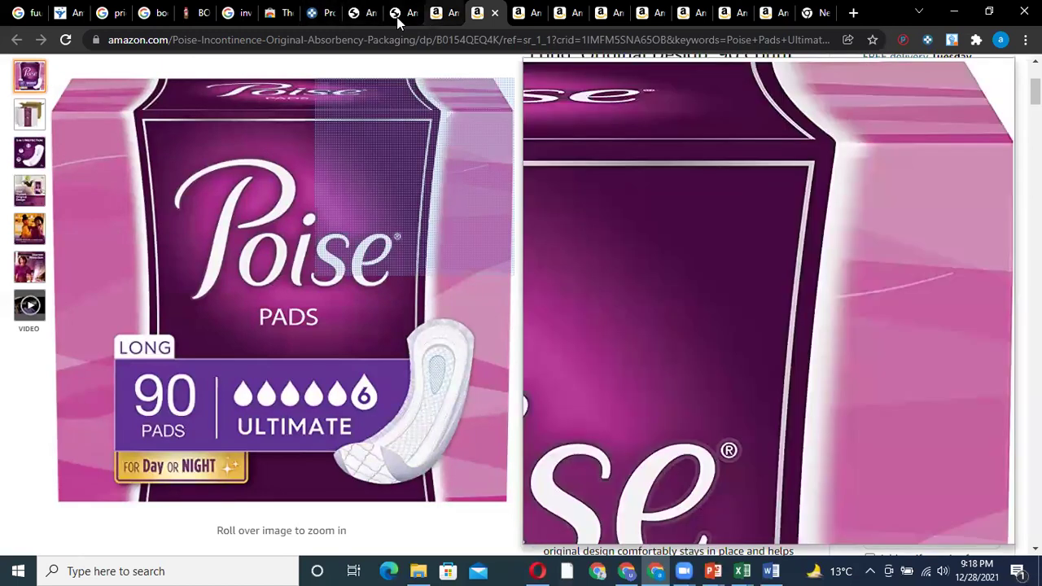
{"action": "key", "text": "ctrl+shift+Tab"}
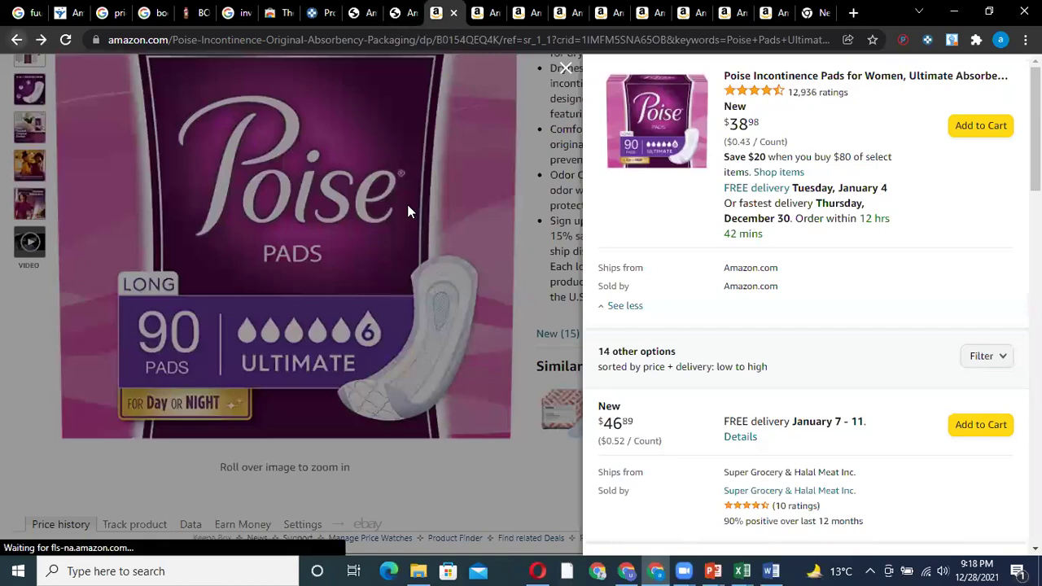
{"action": "left_click", "coordinate": [15, 41]}
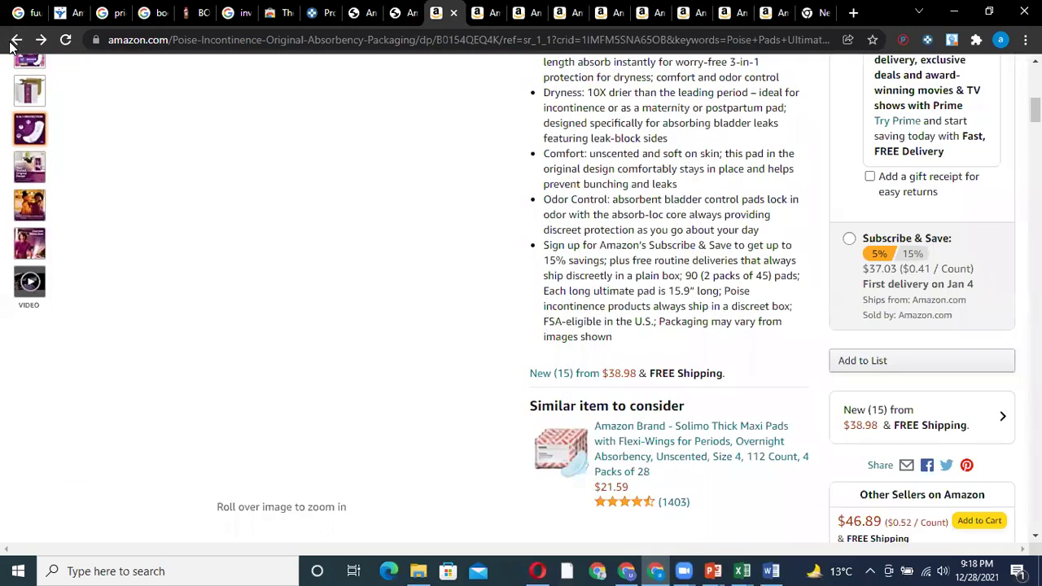
{"action": "scroll", "coordinate": [109, 81], "scroll_direction": "up", "scroll_amount": 4}
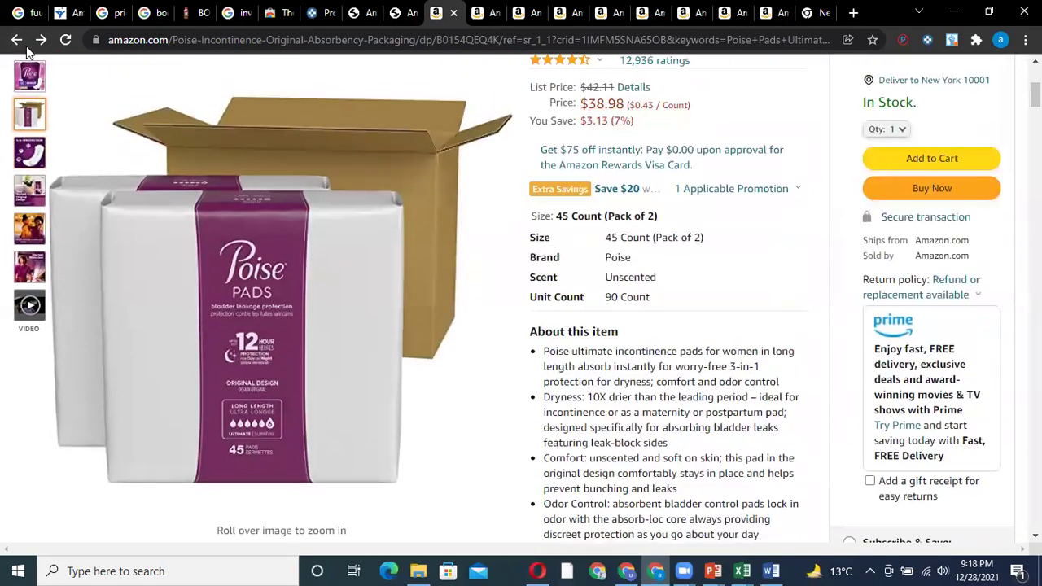
{"action": "key", "text": "alt+Left"}
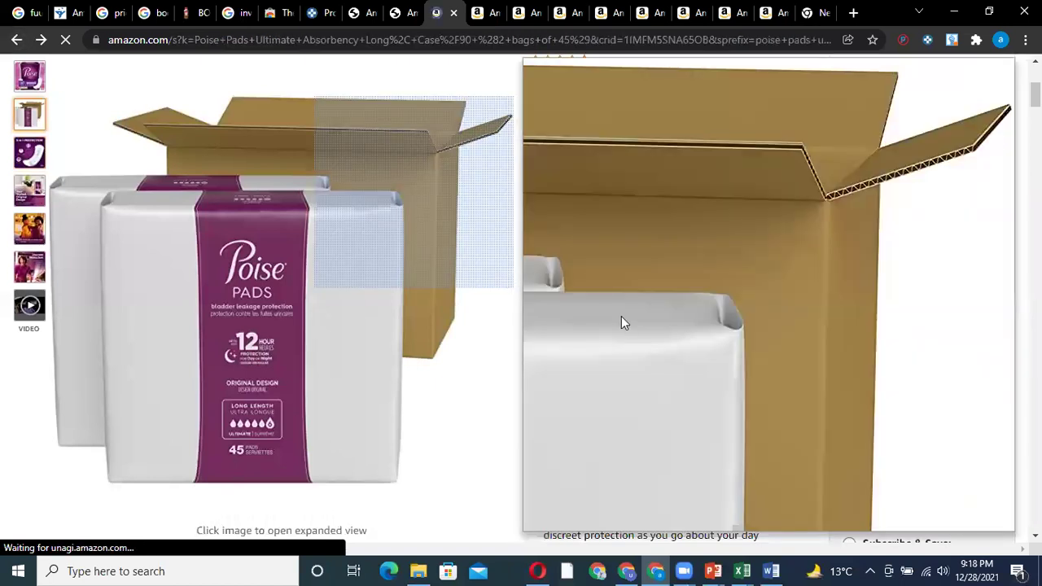
{"action": "scroll", "coordinate": [554, 283], "scroll_direction": "down", "scroll_amount": 2}
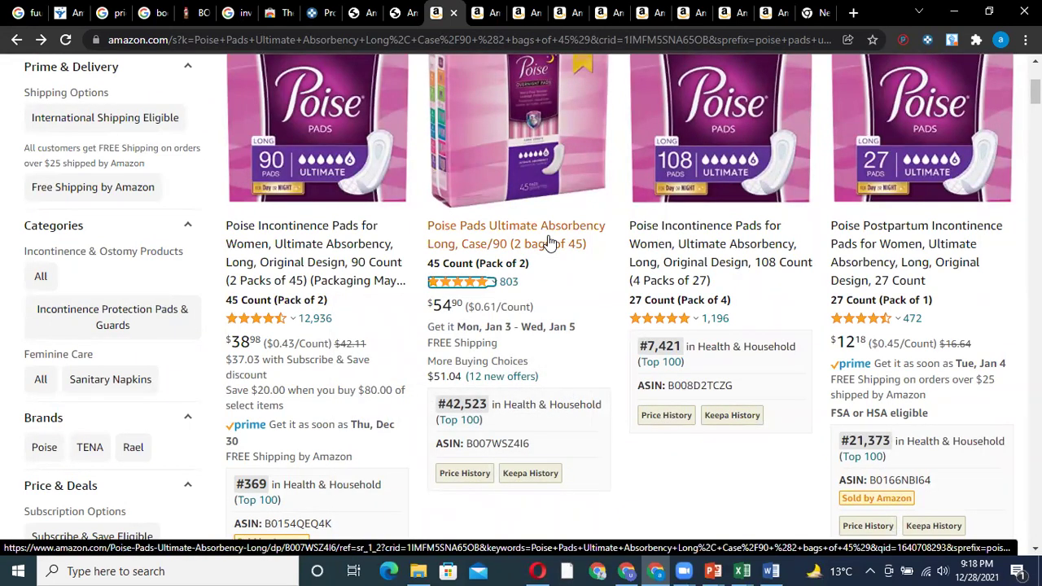
Open the Poise Pads Ultimate Absorbency Long, Case/90 result in a new tab and expand the main offer's seller details.
{"action": "right_click", "coordinate": [568, 243]}
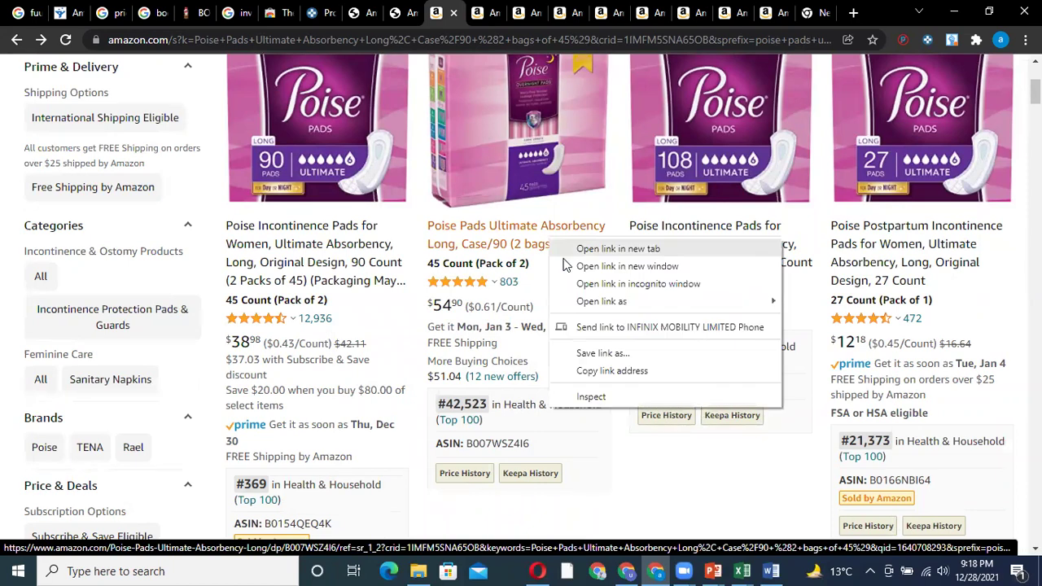
{"action": "left_click", "coordinate": [618, 248]}
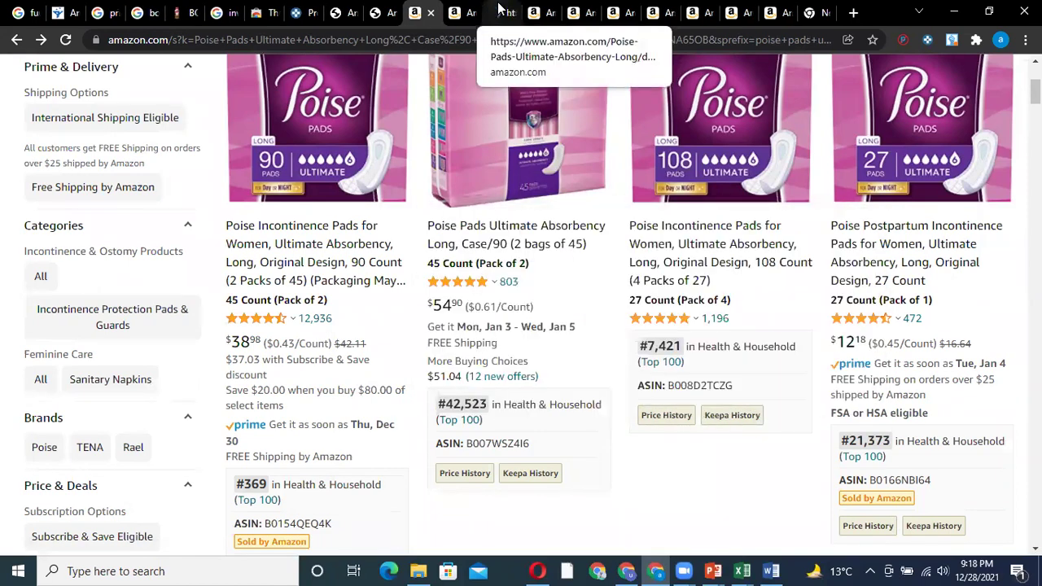
{"action": "left_click", "coordinate": [494, 13]}
{"action": "scroll", "coordinate": [751, 387], "scroll_direction": "down", "scroll_amount": 1}
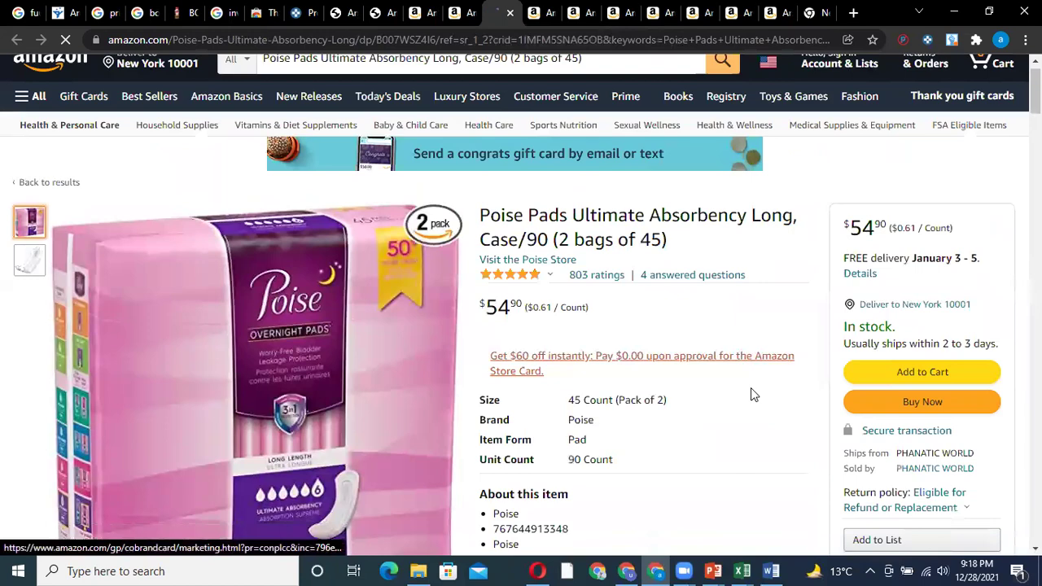
{"action": "scroll", "coordinate": [871, 325], "scroll_direction": "down", "scroll_amount": 3}
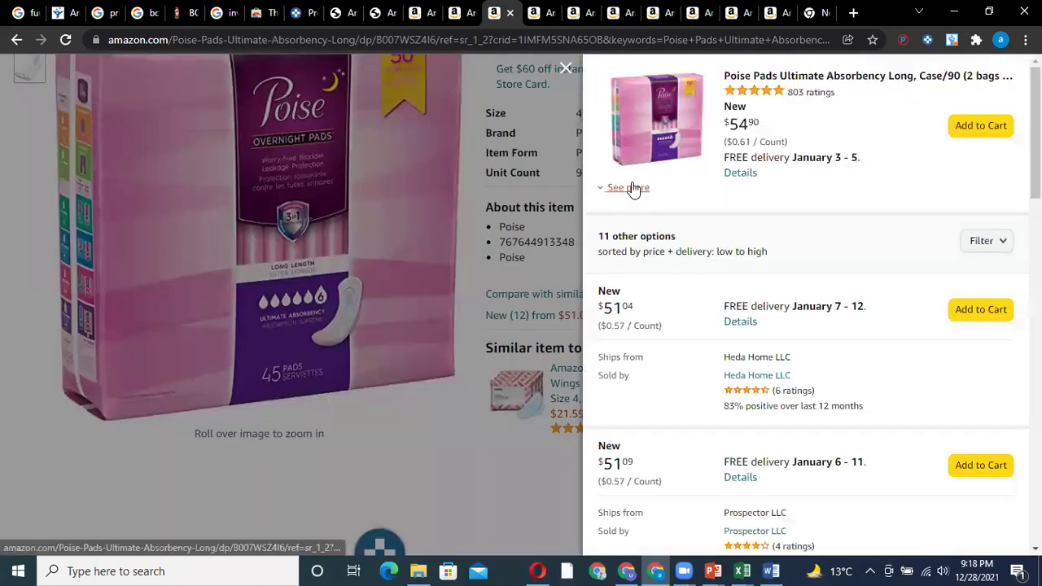
{"action": "left_click", "coordinate": [632, 189]}
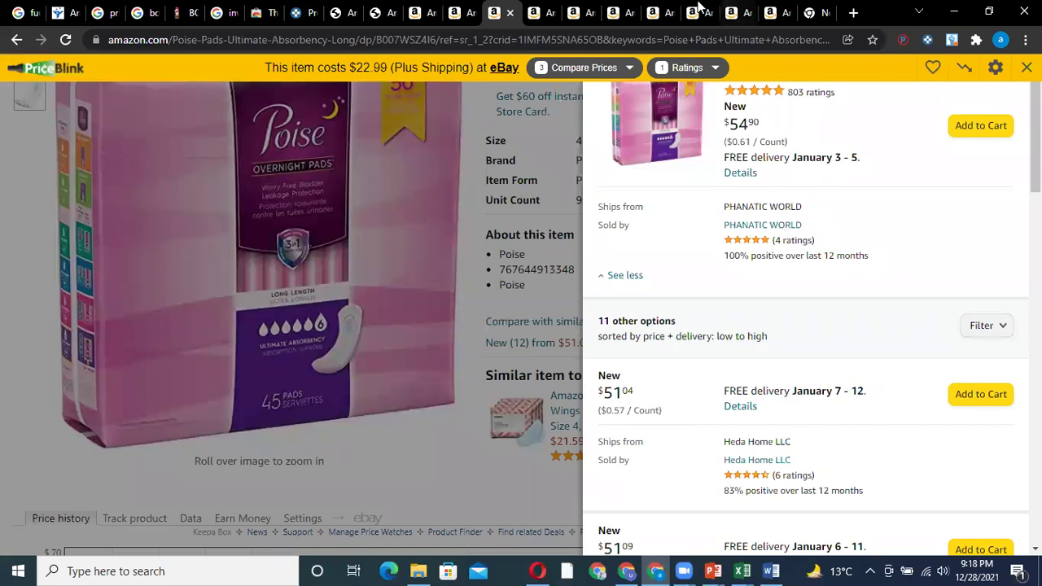
Examine the page address, price, sellers and price history of the MarineLand Rite-Size Cartridge C 24-Pack listing in its open tab.
{"action": "key", "text": "ctrl+Tab"}
{"action": "key", "text": "ctrl+Tab"}
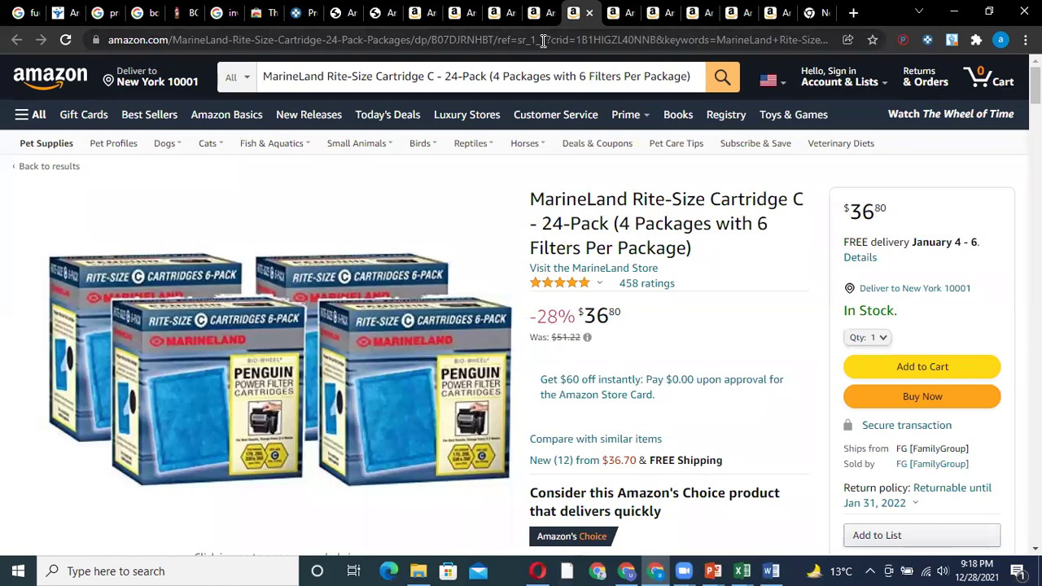
{"action": "left_click", "coordinate": [495, 40]}
{"action": "left_click", "coordinate": [666, 39]}
{"action": "left_click", "coordinate": [775, 39]}
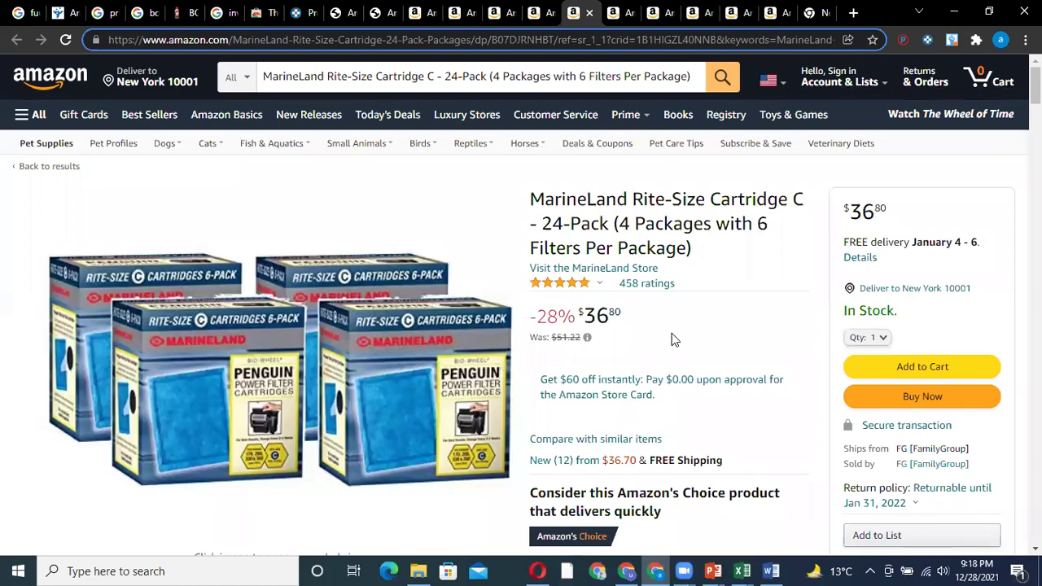
{"action": "scroll", "coordinate": [672, 339], "scroll_direction": "down", "scroll_amount": 2}
{"action": "scroll", "coordinate": [714, 305], "scroll_direction": "down", "scroll_amount": 3}
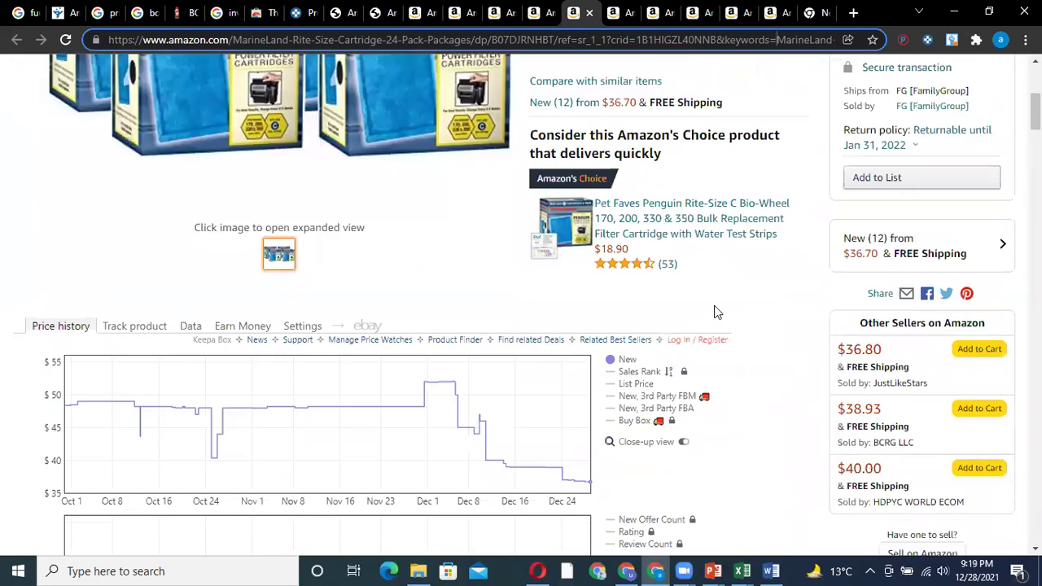
{"action": "scroll", "coordinate": [714, 305], "scroll_direction": "up", "scroll_amount": 2}
Return to the Poise Pads Ultimate Absorbency Long listing, check the main offer's seller and close the offers list.
{"action": "left_click", "coordinate": [500, 10]}
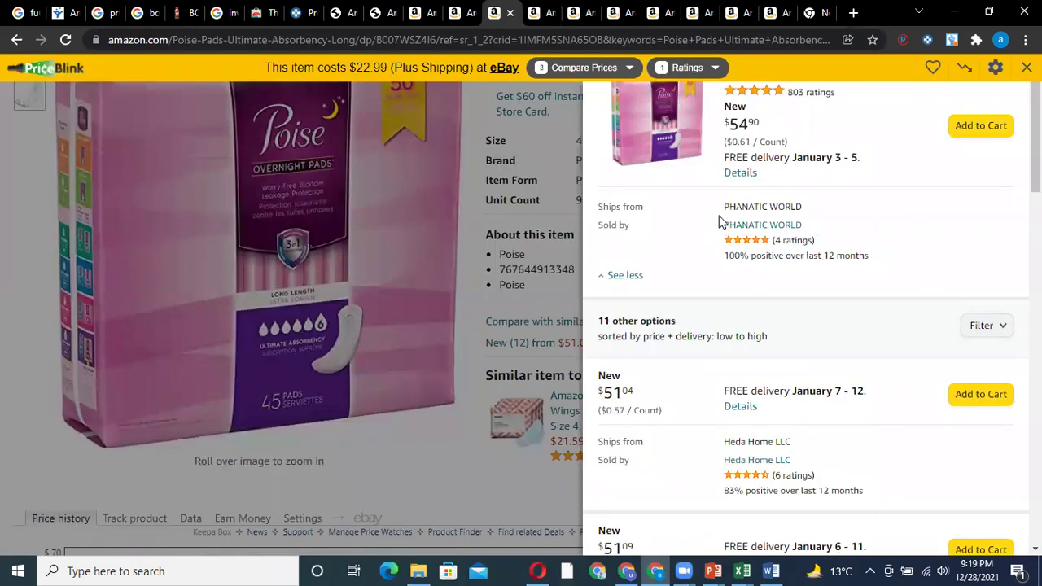
{"action": "triple_click", "coordinate": [708, 227]}
{"action": "left_click", "coordinate": [847, 219]}
{"action": "left_click", "coordinate": [496, 234]}
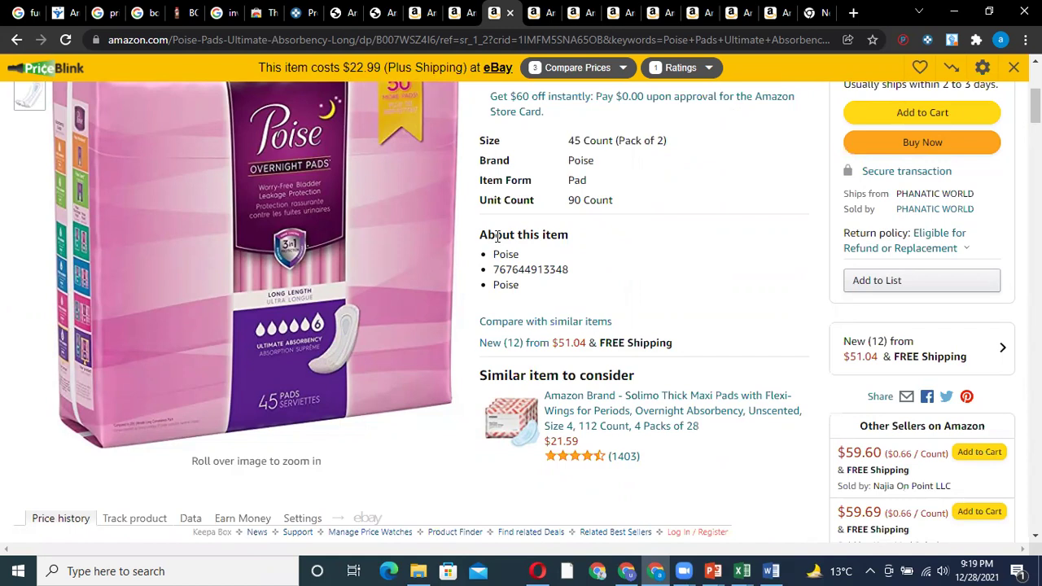
Compare the Case/90 Poise listing with the 90-count listing and their prices and sales ranks in the search results.
{"action": "scroll", "coordinate": [611, 222], "scroll_direction": "up", "scroll_amount": 3}
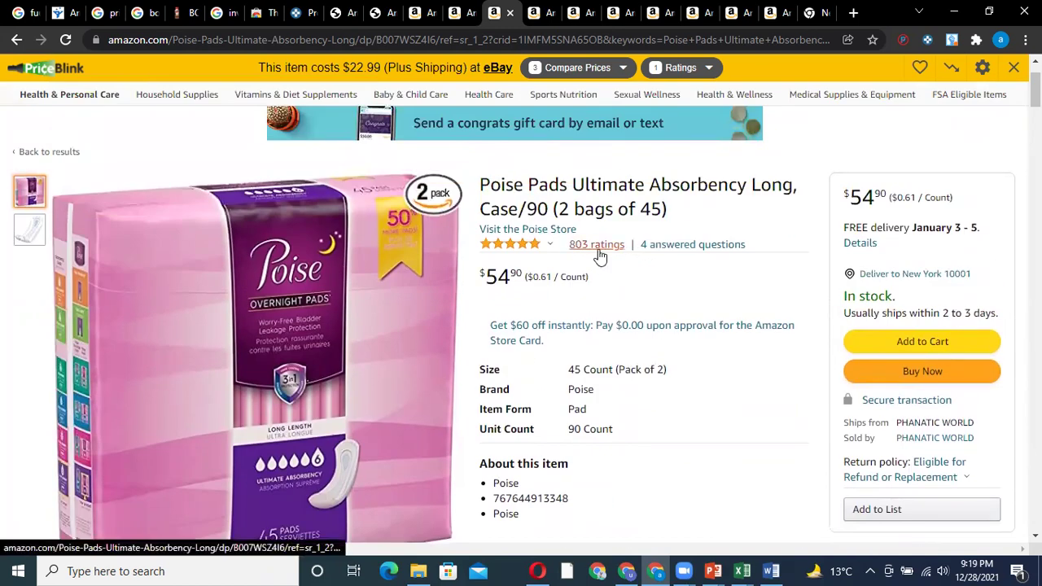
{"action": "left_click", "coordinate": [452, 15]}
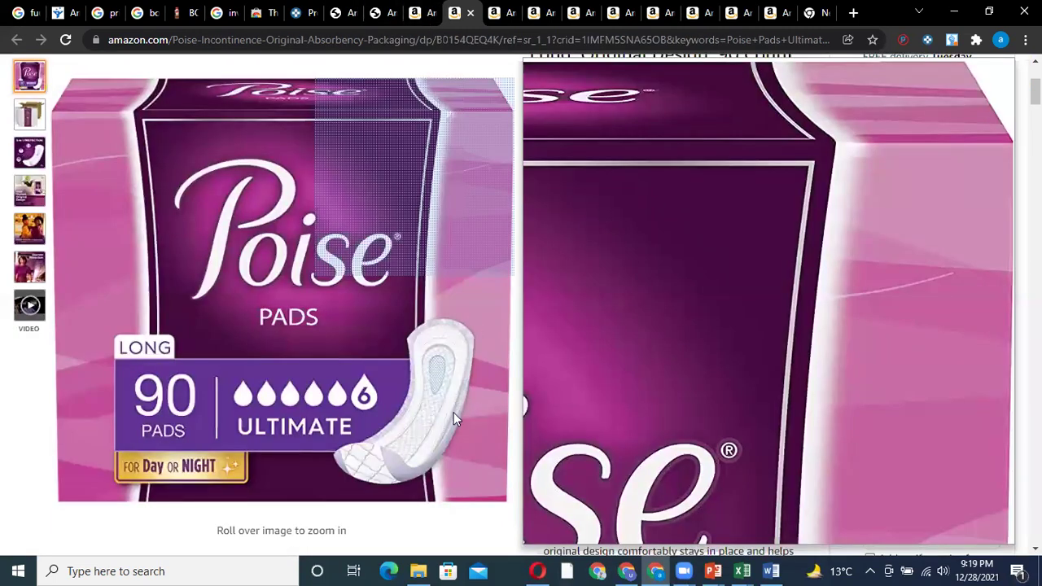
{"action": "key", "text": "ctrl+shift+Tab"}
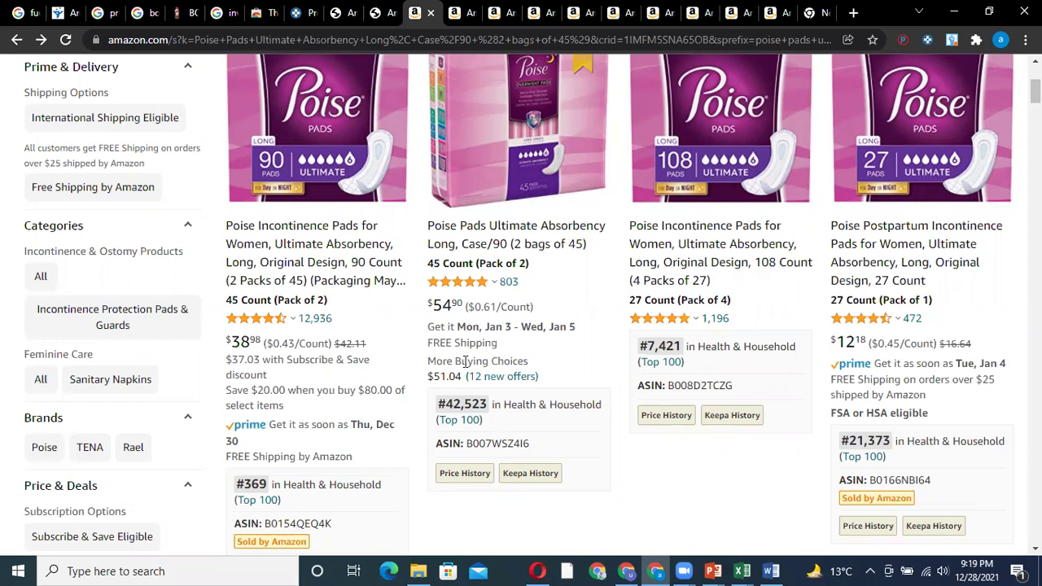
Search Google for "fba toolkit" in a new tab and open the sponsored CaptainAMZ Product Review Tool result.
{"action": "left_click", "coordinate": [853, 13]}
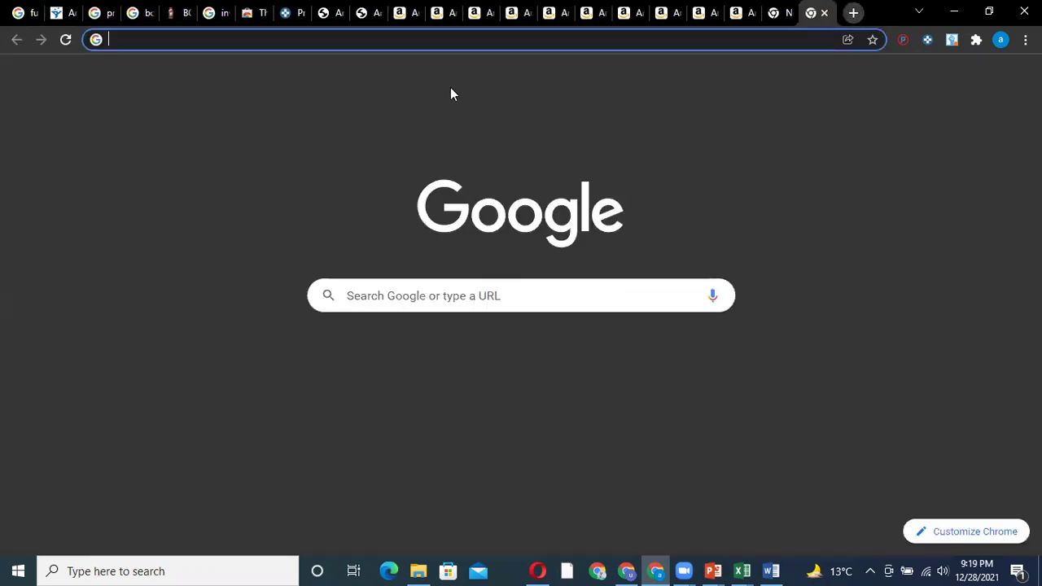
{"action": "type", "text": "FB"}
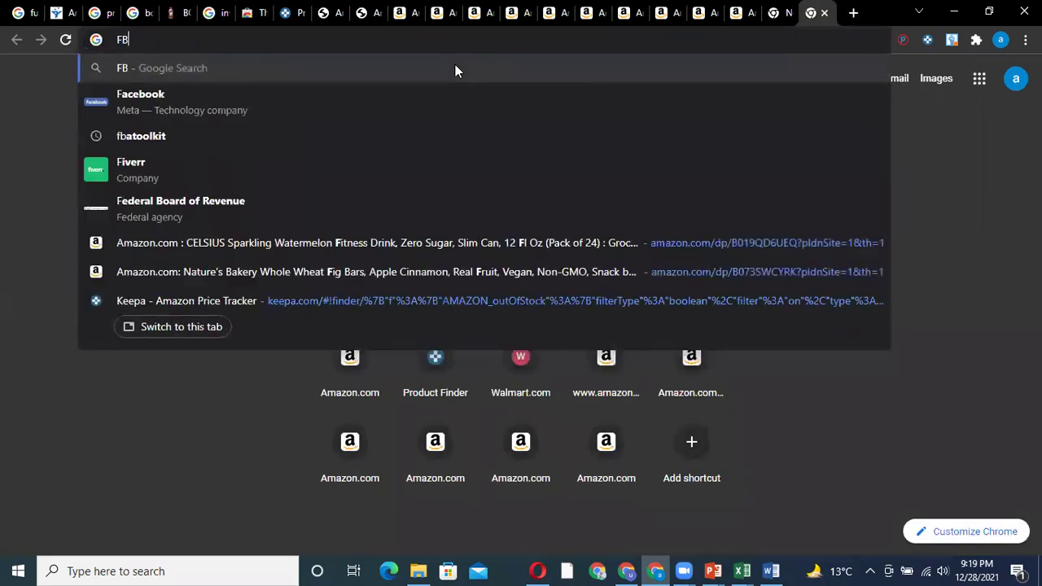
{"action": "type", "text": "A TOOL"}
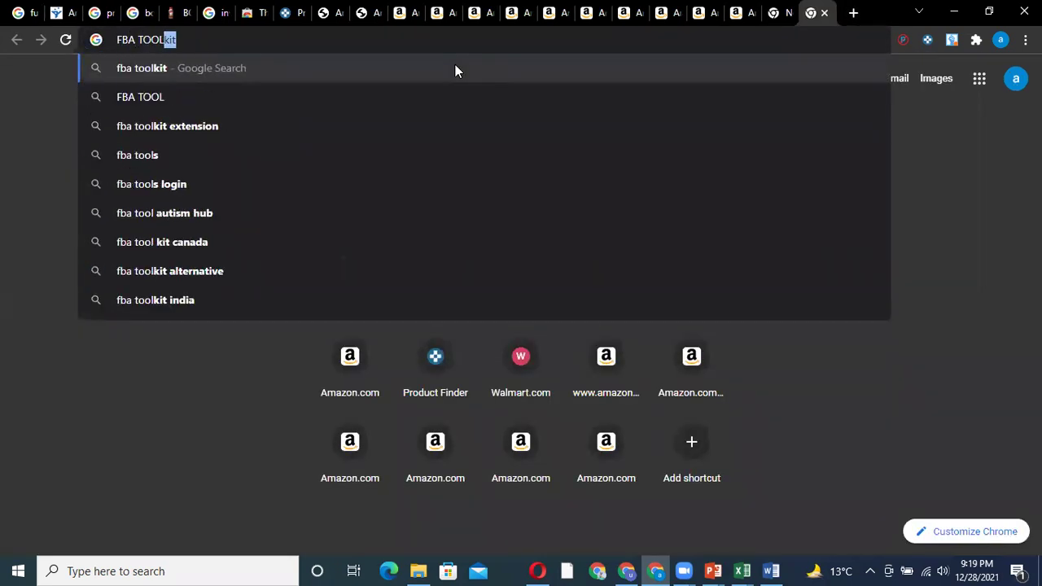
{"action": "key", "text": "Return"}
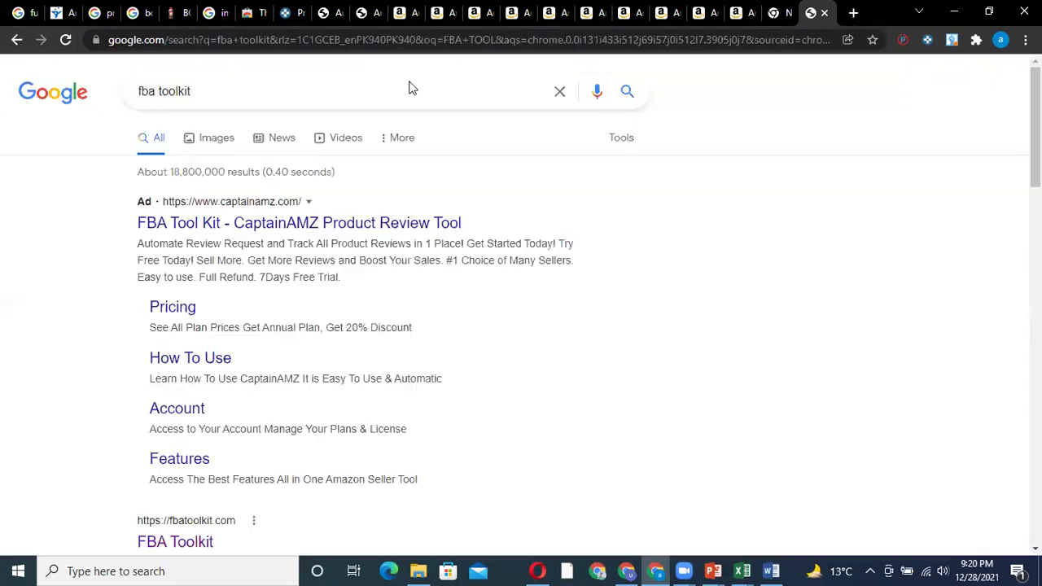
{"action": "left_click", "coordinate": [277, 228]}
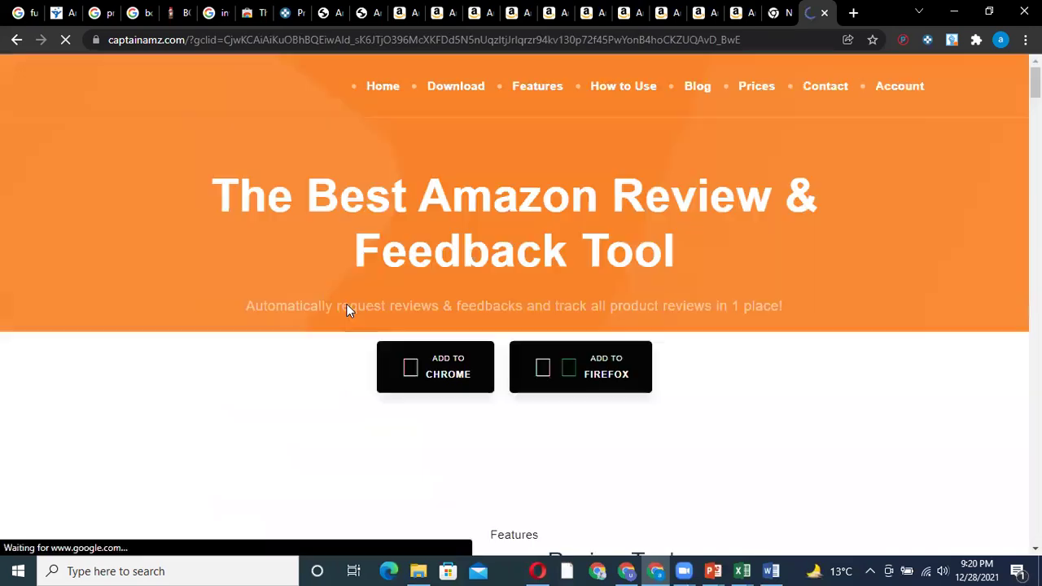
{"action": "scroll", "coordinate": [635, 203], "scroll_direction": "down", "scroll_amount": 1}
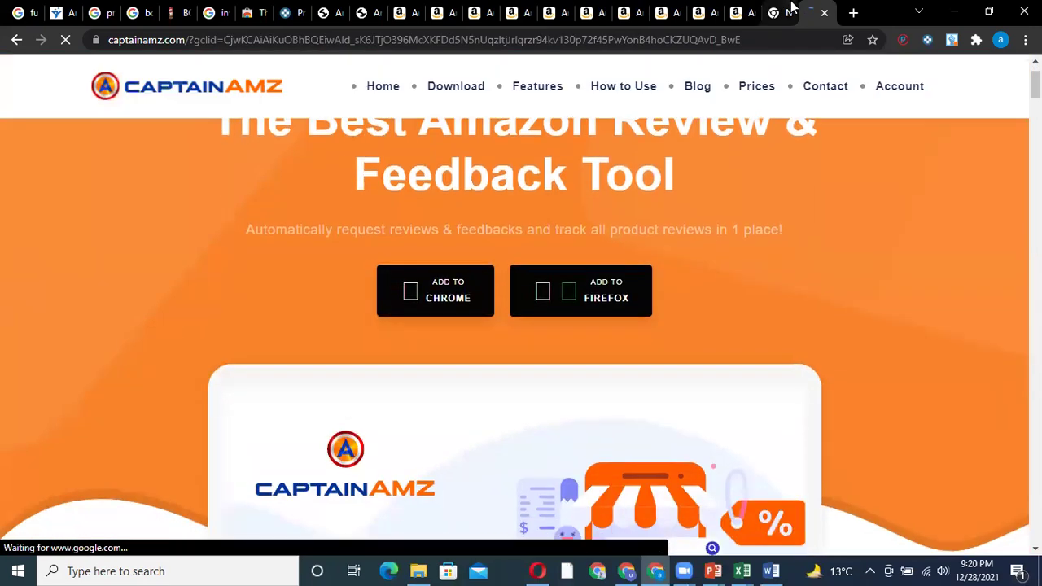
Search Google for "FBATOOLKIT" in the other empty browser tab.
{"action": "left_click", "coordinate": [791, 8]}
{"action": "left_click", "coordinate": [414, 284]}
{"action": "type", "text": "FBAT"}
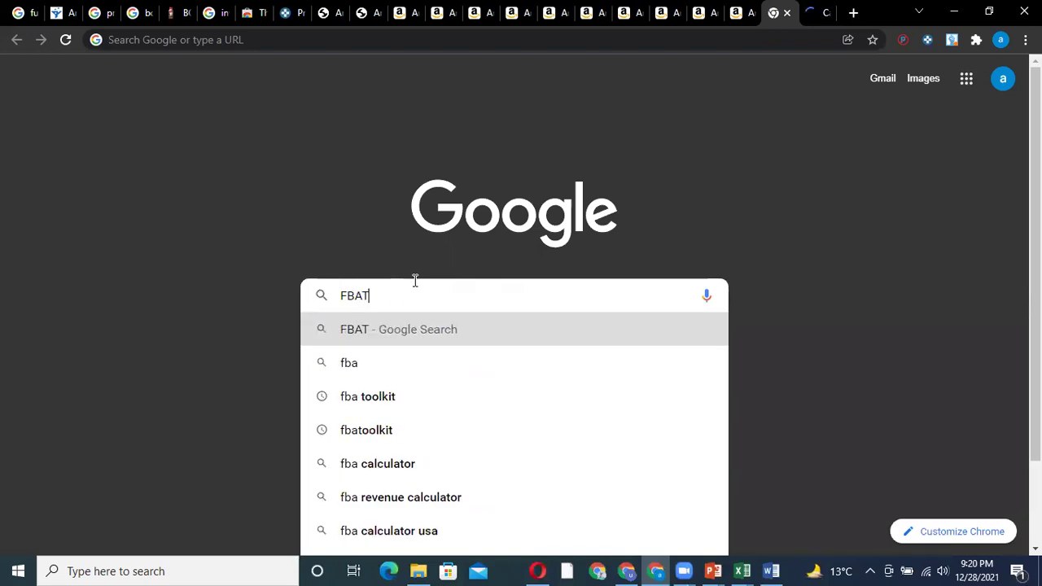
{"action": "type", "text": "OOLKIT"}
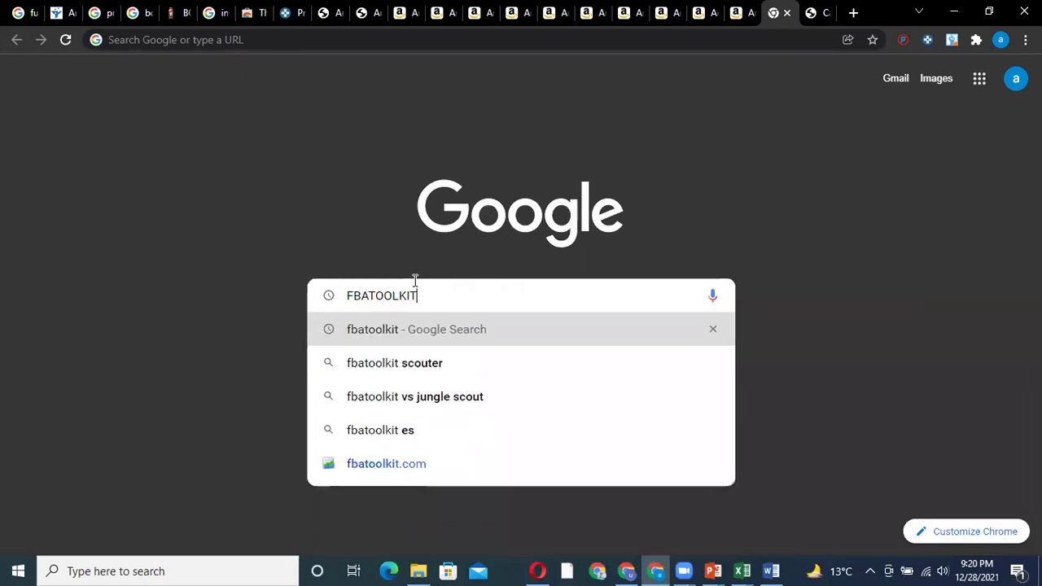
{"action": "key", "text": "Return"}
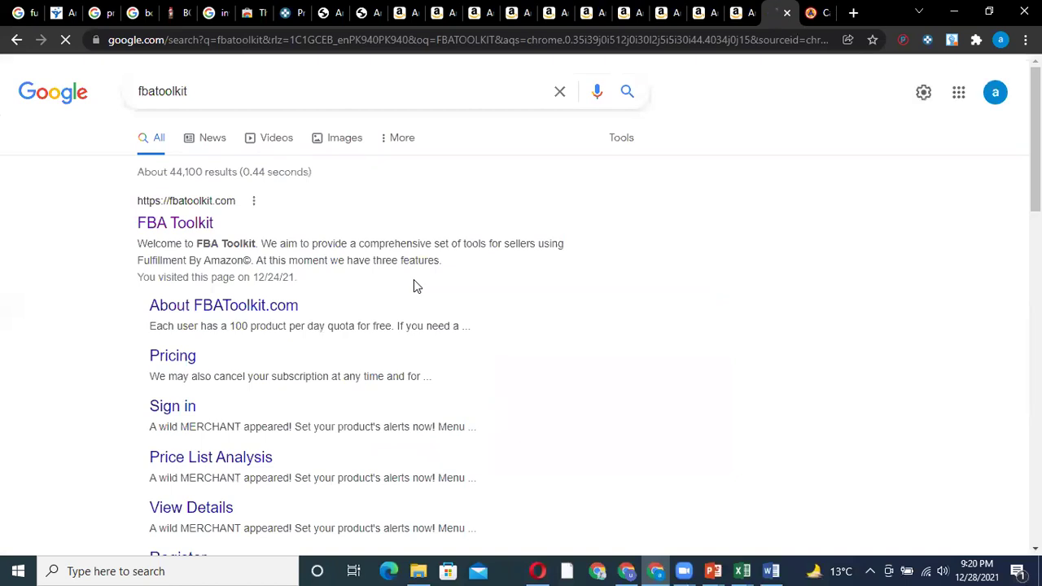
Open the FBA Toolkit search result in a new browser tab and switch to it.
{"action": "right_click", "coordinate": [167, 216]}
{"action": "left_click", "coordinate": [205, 231]}
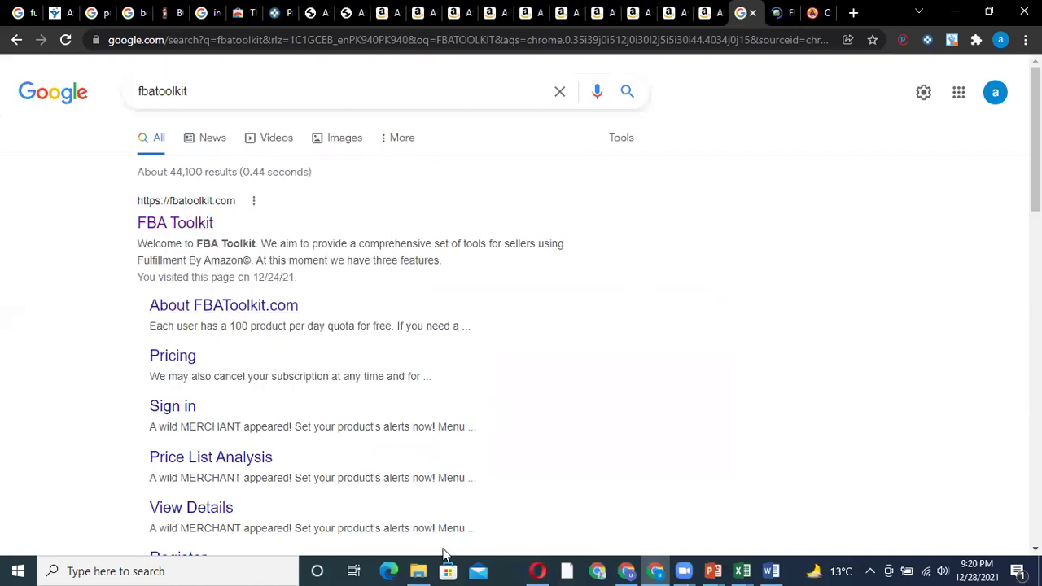
{"action": "left_click", "coordinate": [771, 18]}
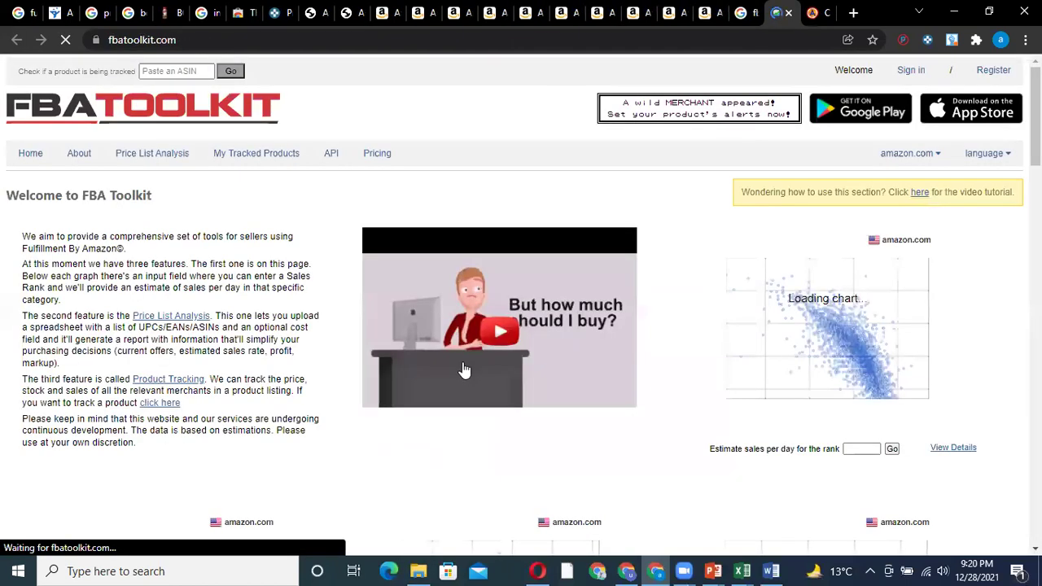
Estimate the sales per day for rank 42000 in Health & Household and read the 30-day average and last-day figures.
{"action": "scroll", "coordinate": [133, 385], "scroll_direction": "down", "scroll_amount": 1}
{"action": "scroll", "coordinate": [133, 385], "scroll_direction": "down", "scroll_amount": 5}
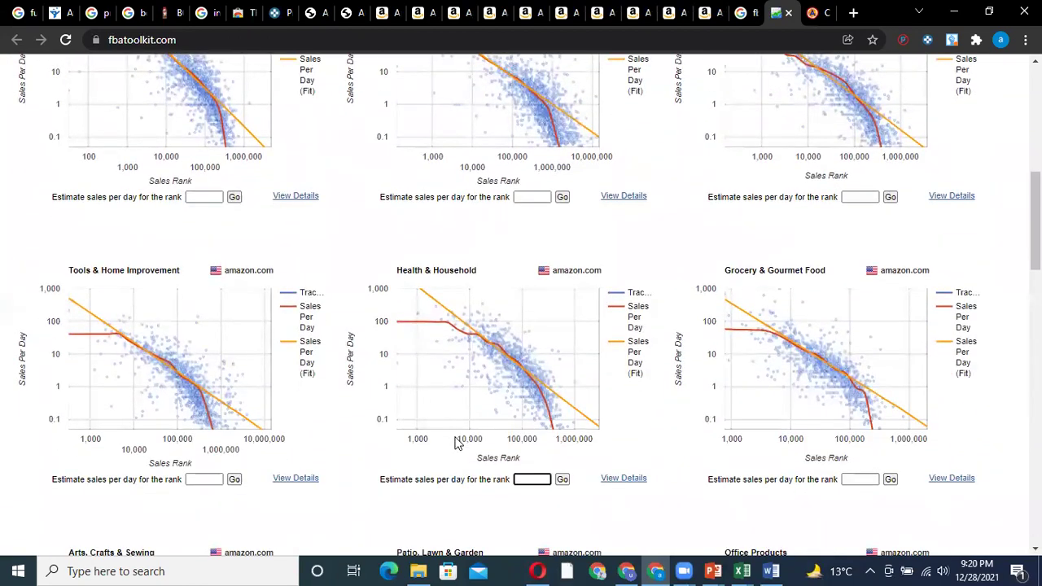
{"action": "type", "text": "42000"}
{"action": "key", "text": "Return"}
{"action": "scroll", "coordinate": [456, 442], "scroll_direction": "down", "scroll_amount": 2}
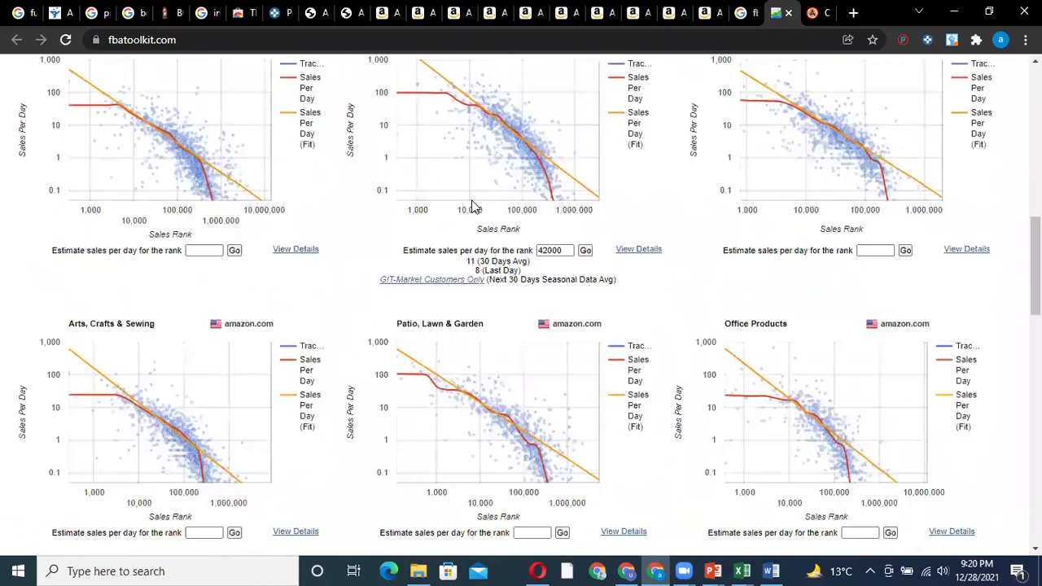
{"action": "double_click", "coordinate": [471, 262]}
{"action": "double_click", "coordinate": [479, 271]}
{"action": "left_click", "coordinate": [478, 272]}
{"action": "double_click", "coordinate": [472, 261]}
{"action": "left_click_drag", "start_coordinate": [479, 261], "coordinate": [486, 261]}
Close the last Amazon tab and copy the title of the Poise Pads Ultimate Absorbency Long, Case/90 listing.
{"action": "left_click", "coordinate": [708, 15]}
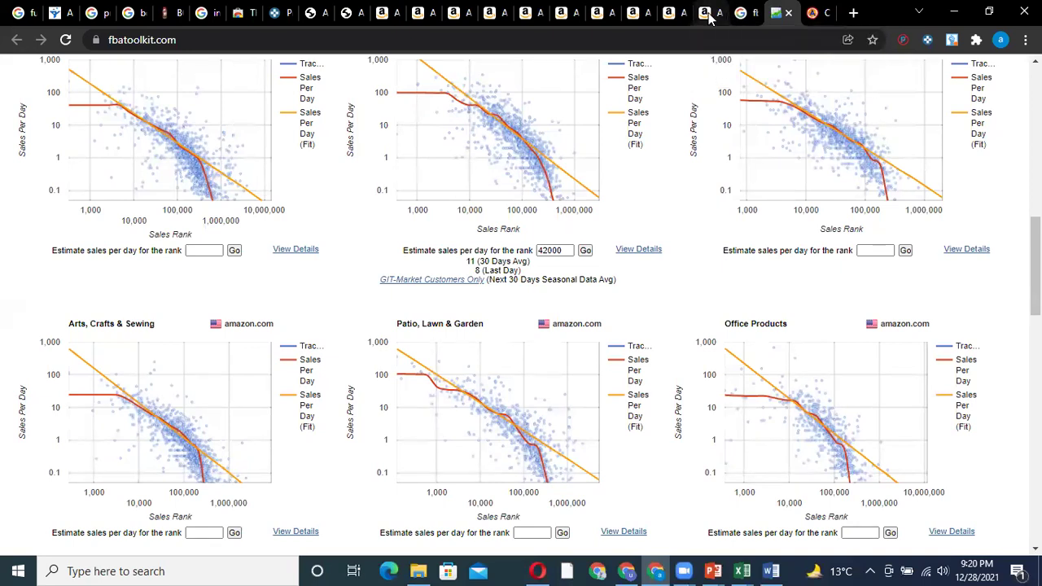
{"action": "left_click", "coordinate": [715, 13]}
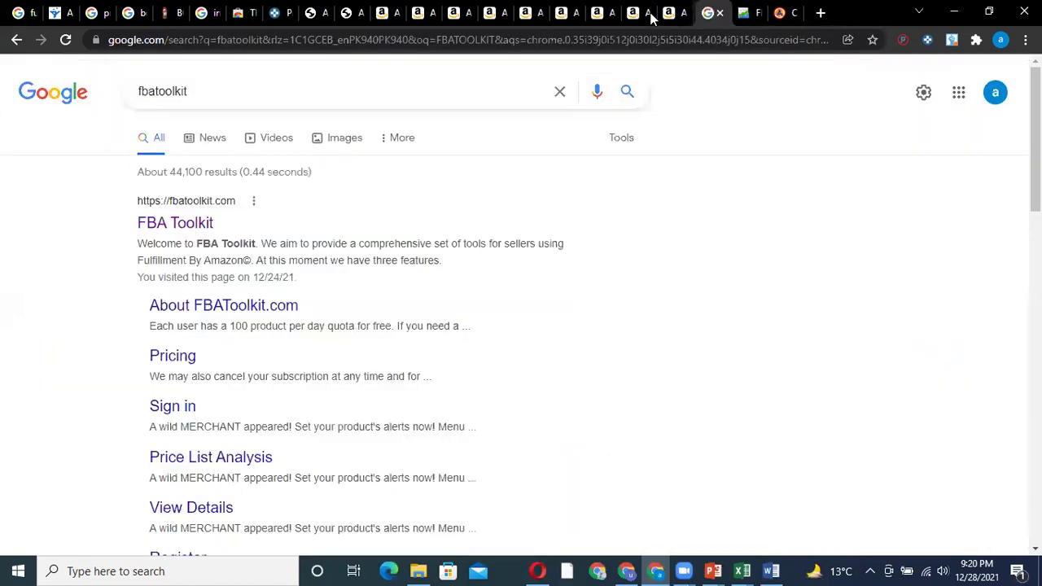
{"action": "left_click", "coordinate": [598, 13]}
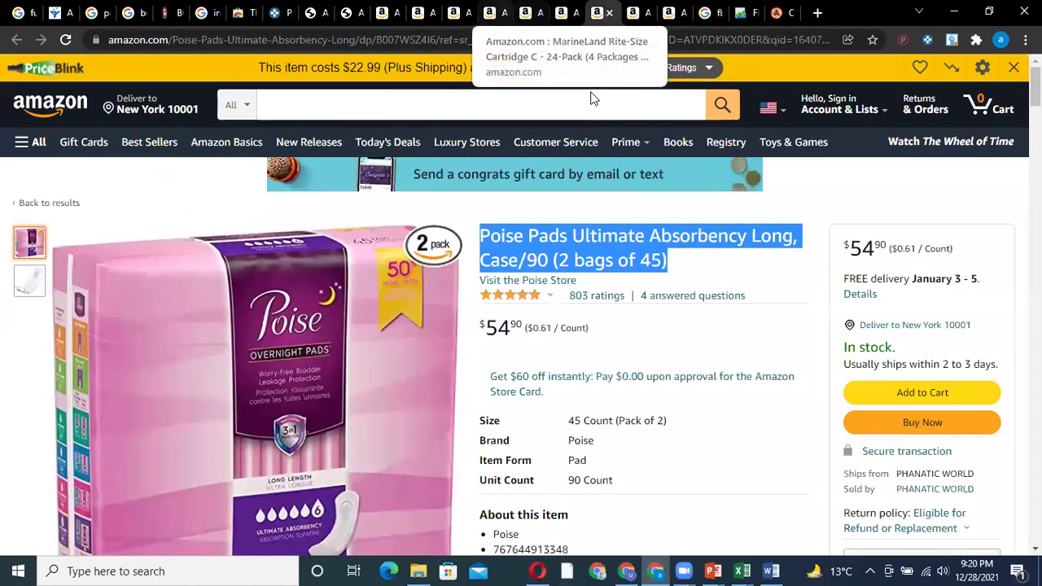
{"action": "scroll", "coordinate": [640, 192], "scroll_direction": "down", "scroll_amount": 4}
{"action": "scroll", "coordinate": [641, 193], "scroll_direction": "up", "scroll_amount": 3}
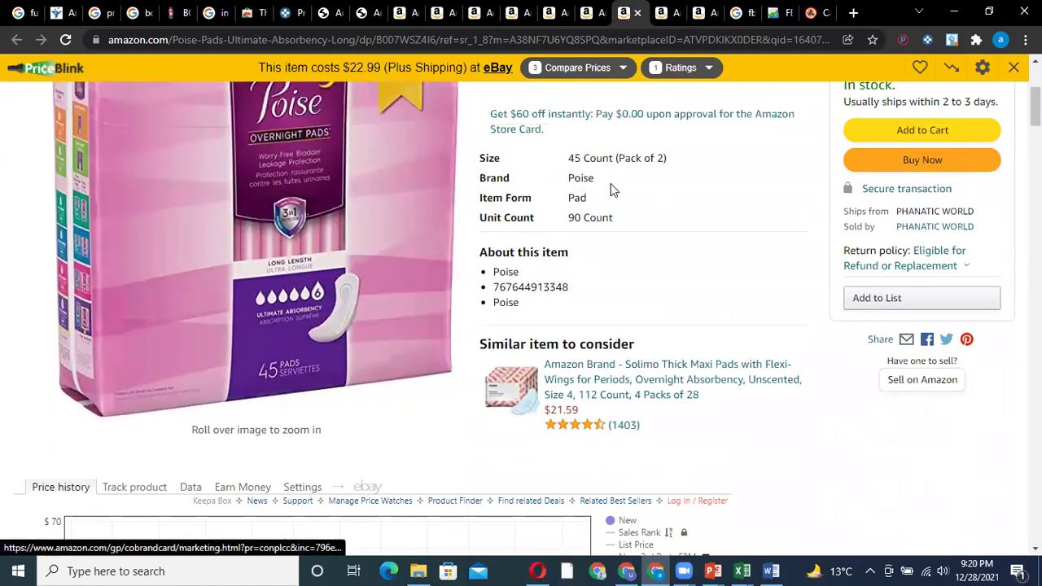
{"action": "right_click", "coordinate": [579, 174]}
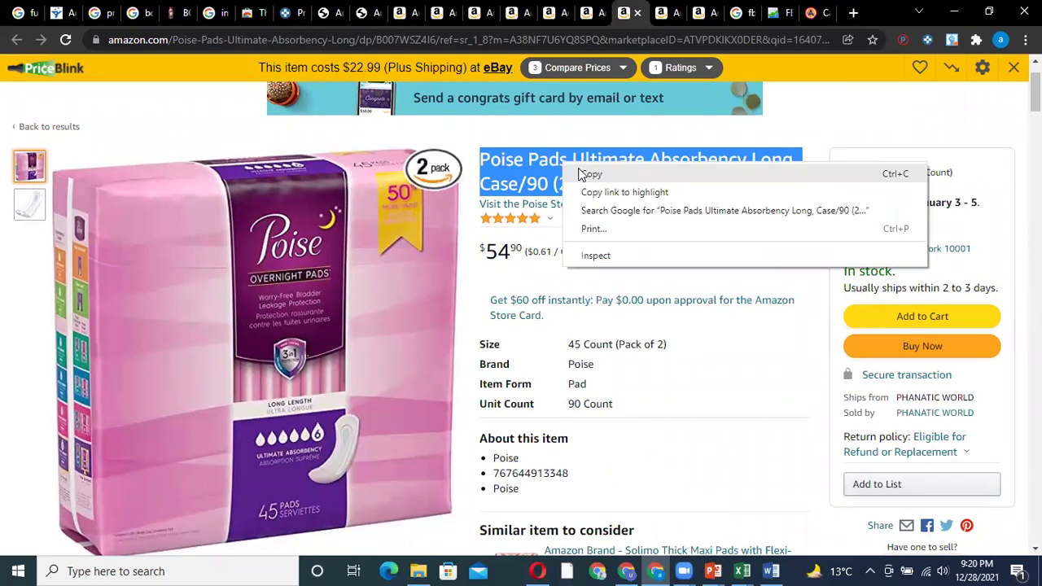
{"action": "left_click", "coordinate": [592, 174]}
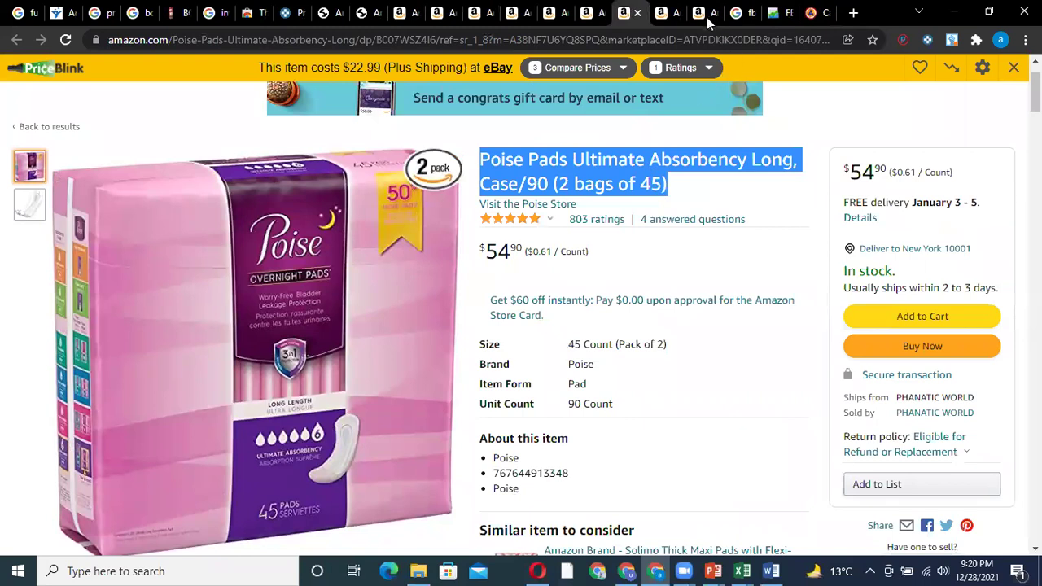
{"action": "left_click", "coordinate": [663, 119]}
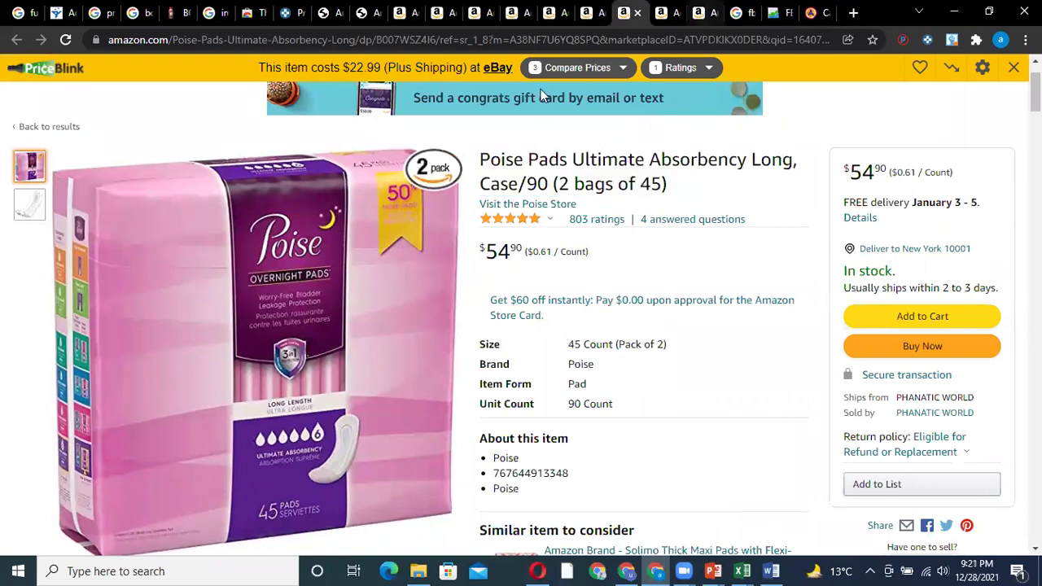
Search Amazon for the copied title "Poise Pads Ultimate Absorbency Long, Case/90 (2 bags of 45)" in the Cottonelle listing's tab.
{"action": "key", "text": "ctrl+Tab"}
{"action": "key", "text": "ctrl+Tab"}
{"action": "key", "text": "ctrl+v"}
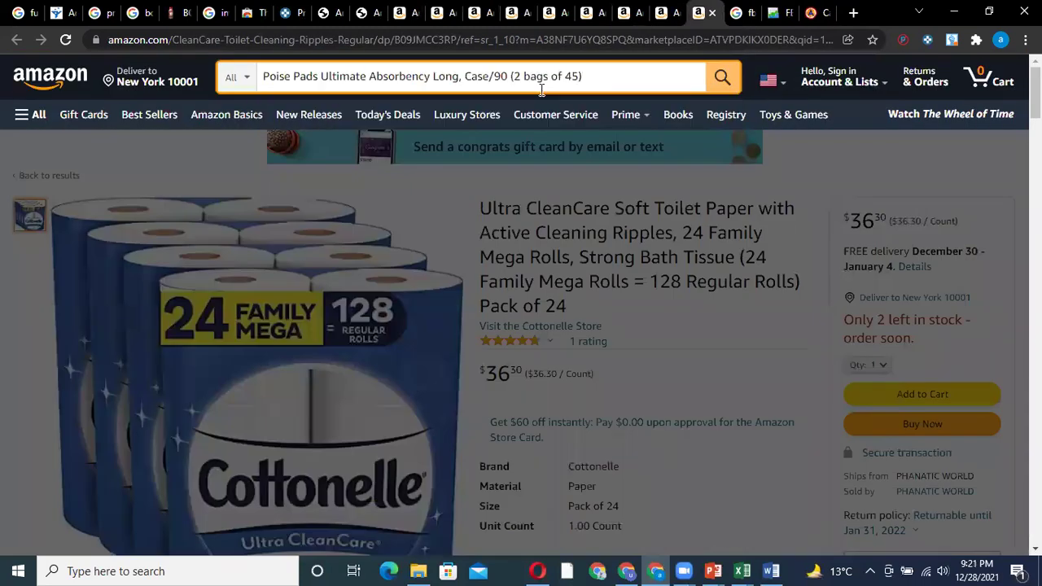
{"action": "key", "text": "Return"}
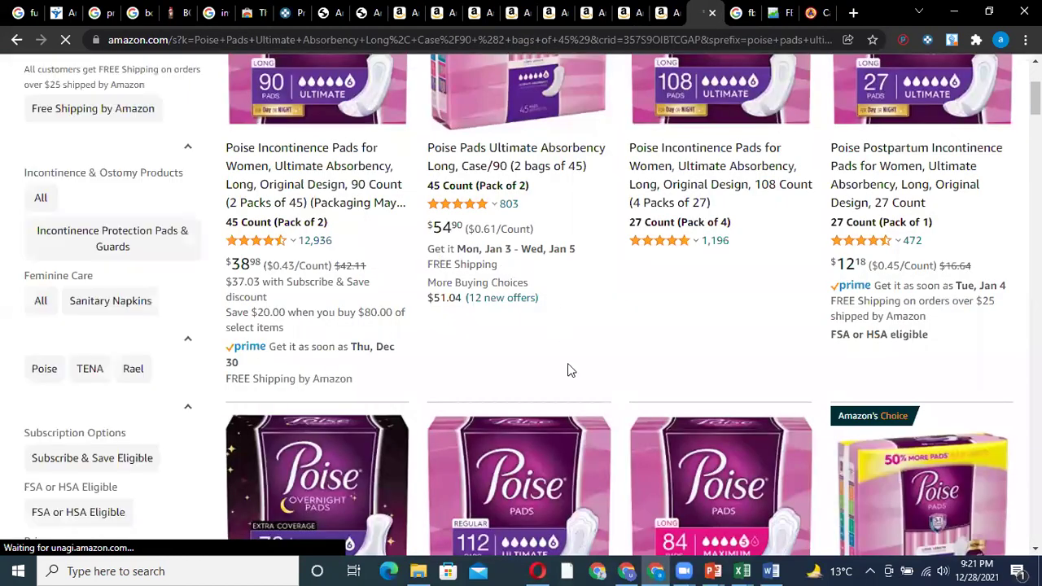
{"action": "scroll", "coordinate": [567, 367], "scroll_direction": "up", "scroll_amount": 2}
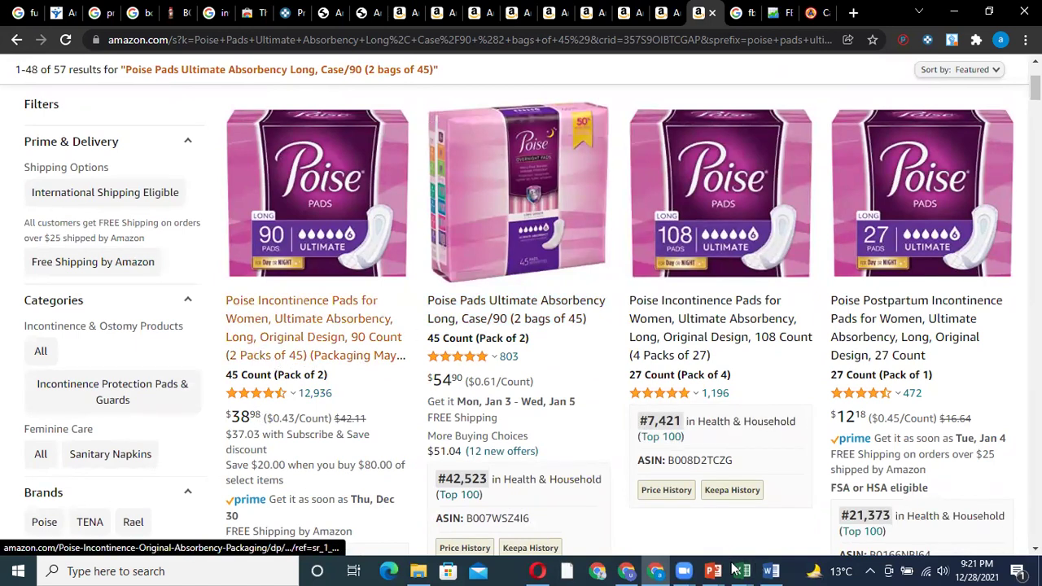
Switch to the drop shipping profit calculation workbook in Excel and set the NIKE row's sale price to 55.
{"action": "mouse_move", "coordinate": [736, 569]}
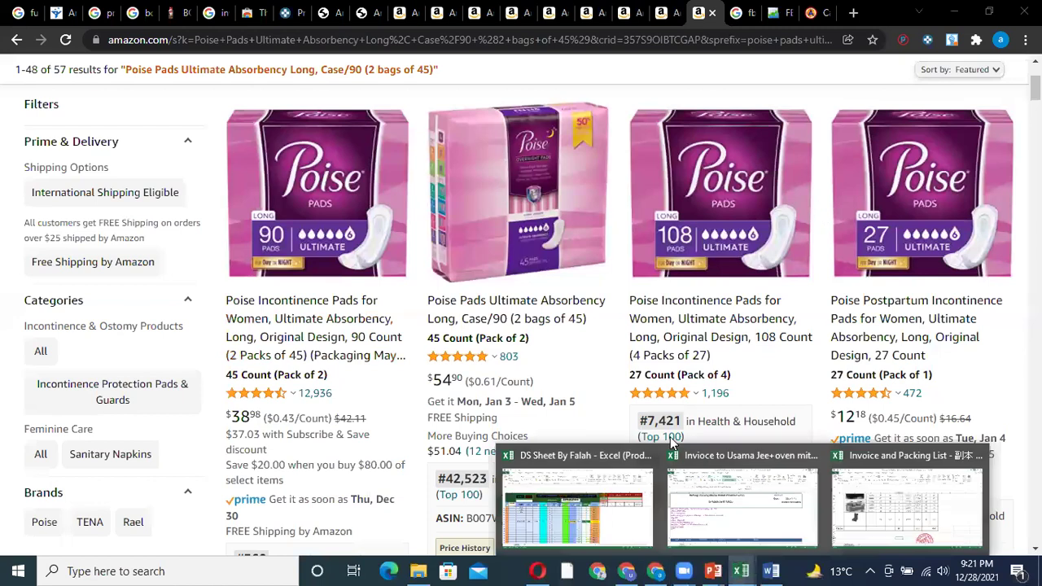
{"action": "left_click", "coordinate": [592, 517]}
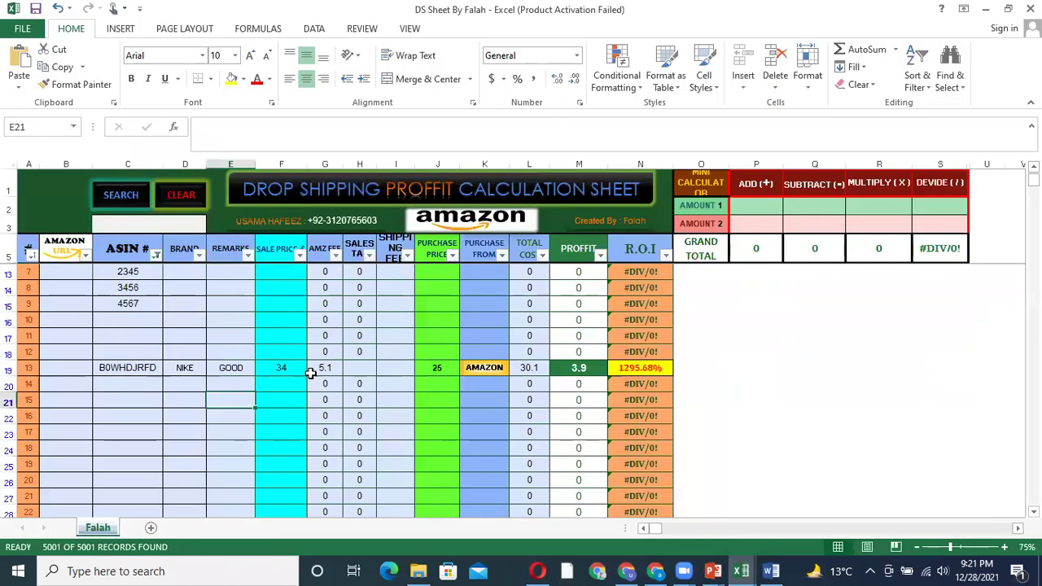
{"action": "left_click", "coordinate": [285, 371]}
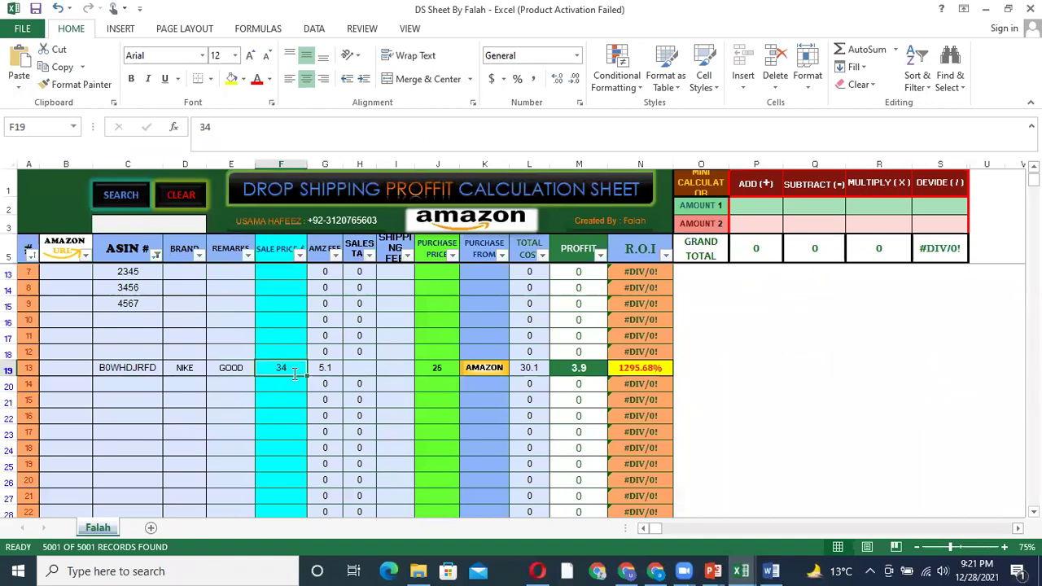
{"action": "key", "text": "BackSpace"}
Check the 90-count Poise listing's price on Amazon and set the NIKE row's purchase price to 39.
{"action": "left_click", "coordinate": [446, 372]}
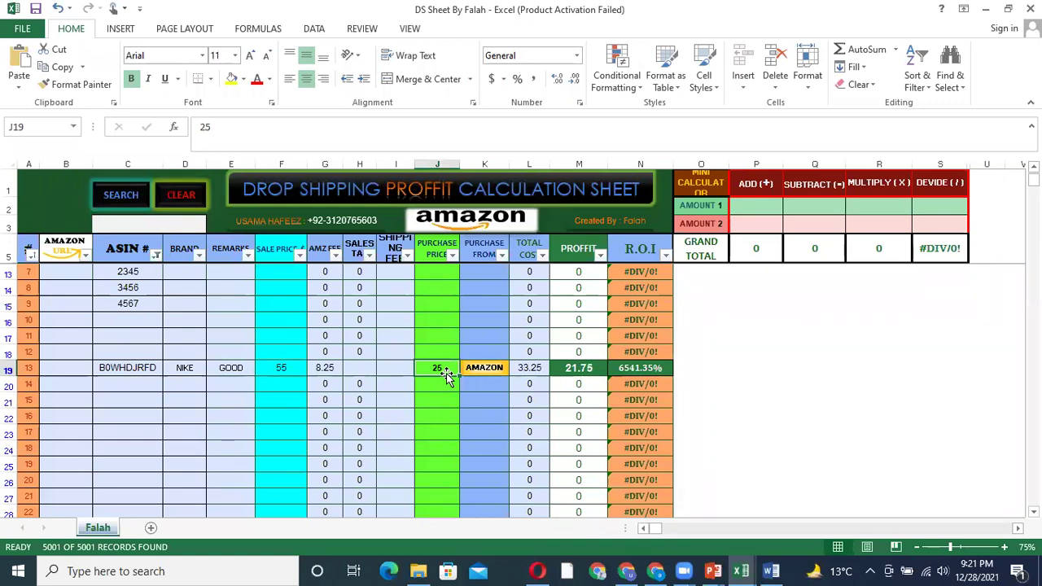
{"action": "left_click", "coordinate": [656, 571]}
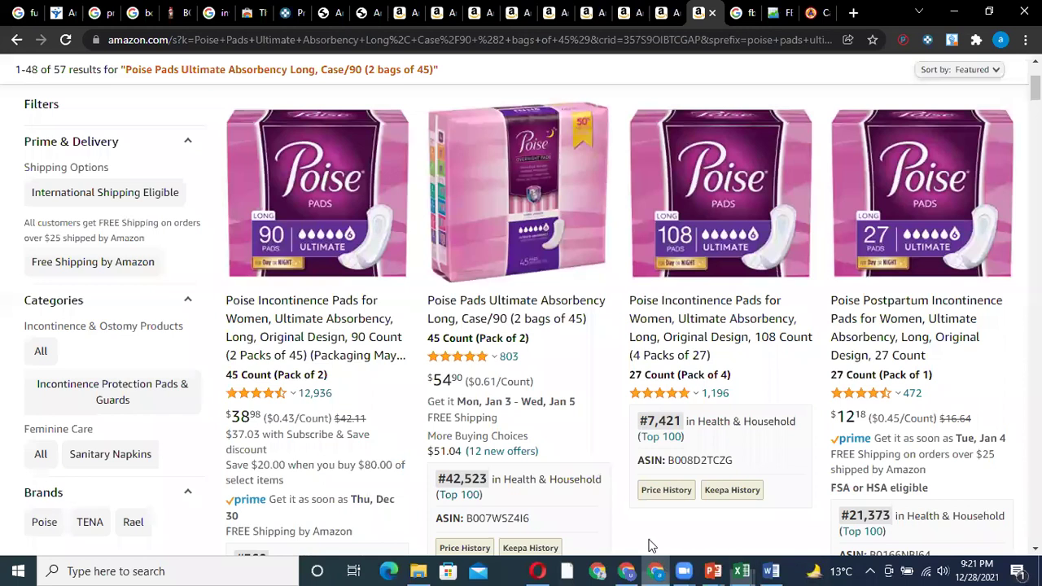
{"action": "key", "text": "alt+Tab"}
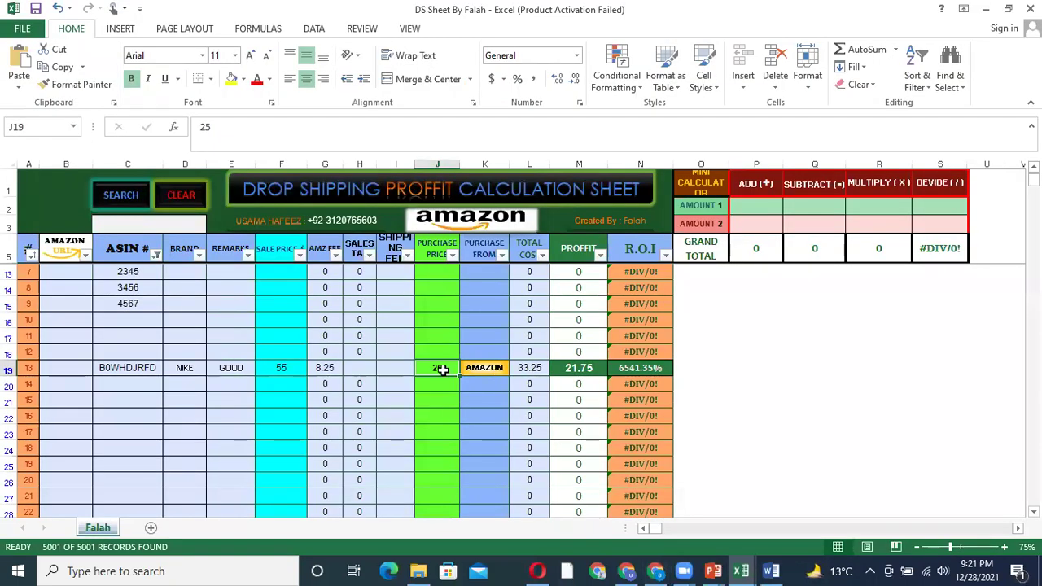
{"action": "type", "text": "39"}
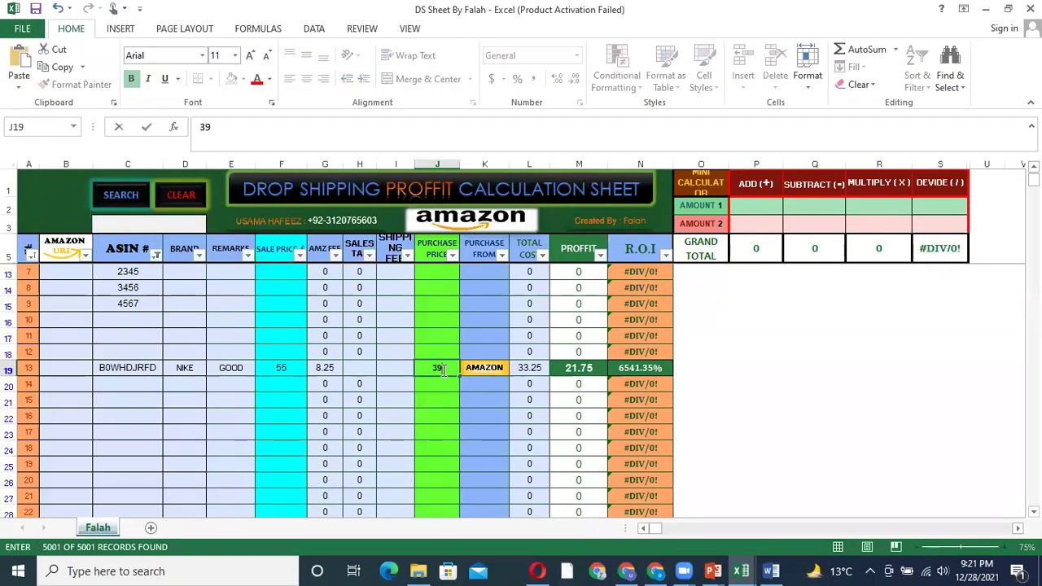
{"action": "left_click", "coordinate": [439, 398]}
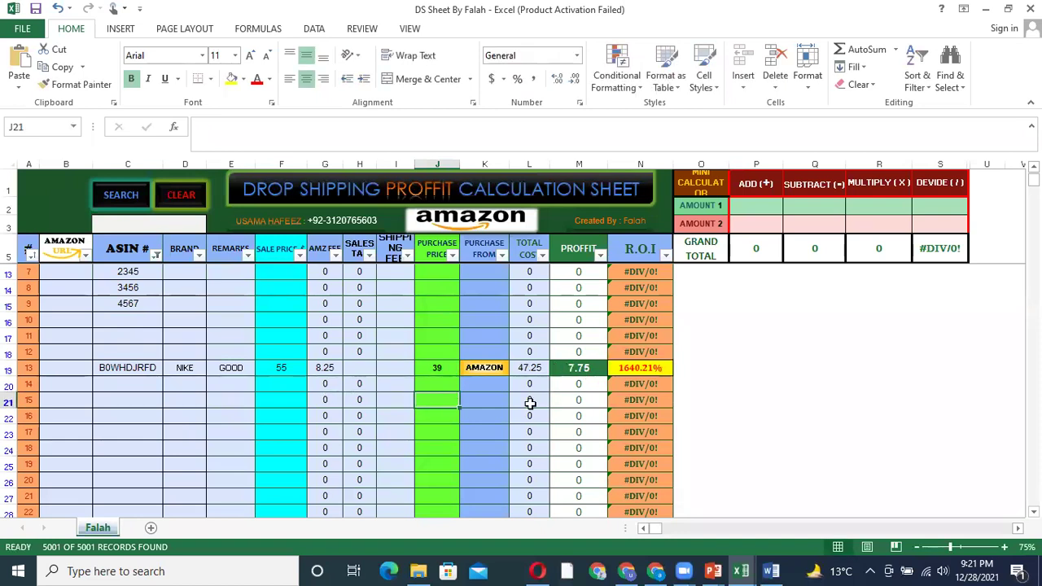
Recheck the Amazon prices, and examine the NIKE row's sale price, Amazon fee, purchase price and profit in the worksheet.
{"action": "left_click", "coordinate": [656, 569]}
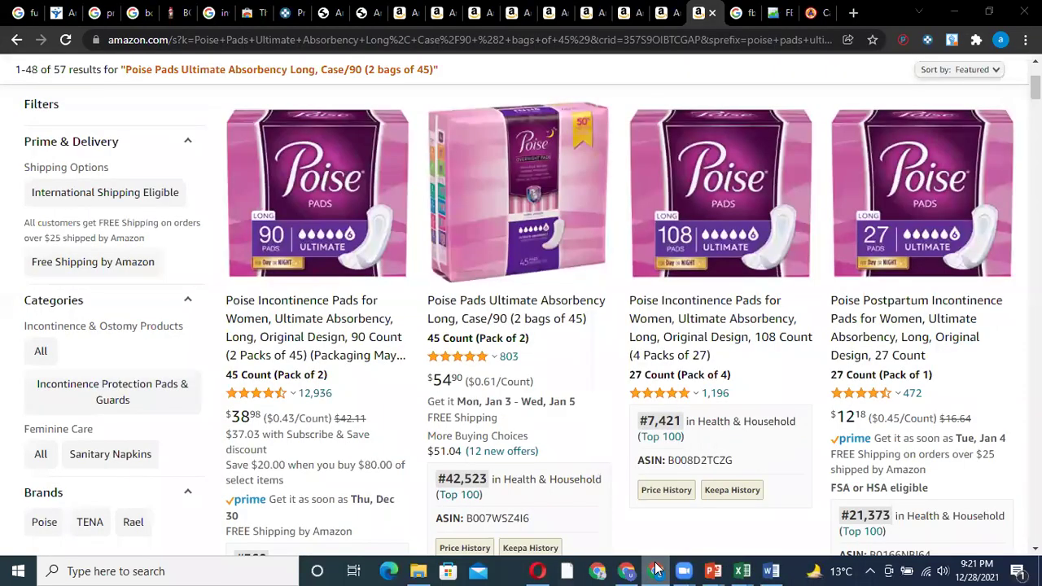
{"action": "key", "text": "alt+Tab"}
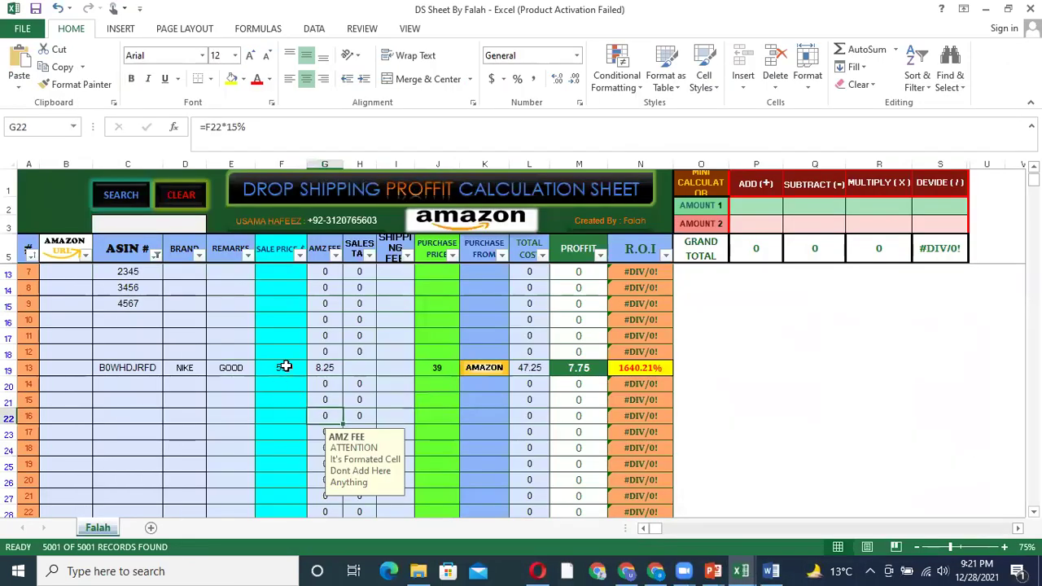
{"action": "left_click", "coordinate": [285, 367]}
{"action": "left_click", "coordinate": [328, 367]}
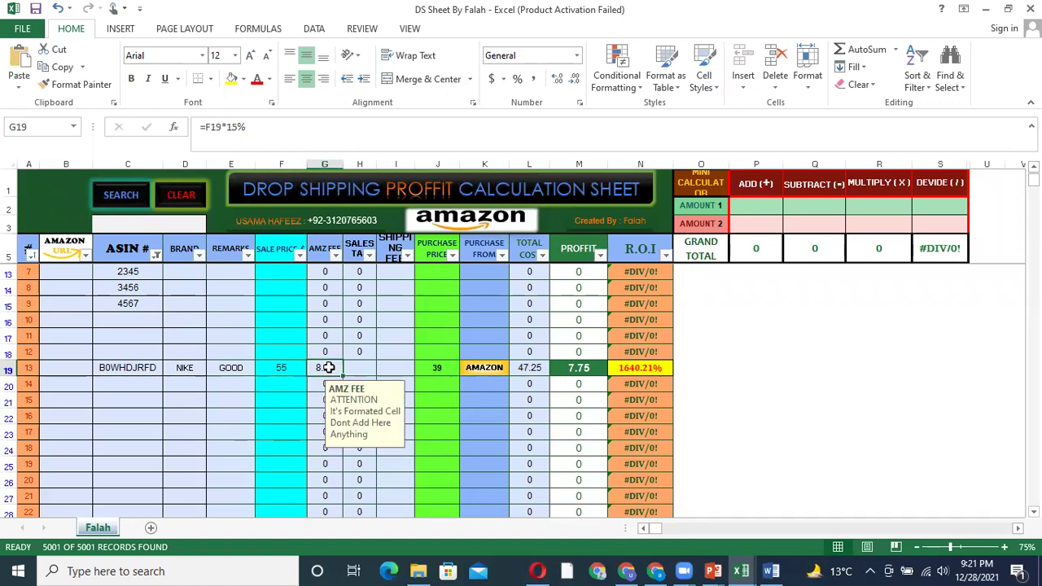
{"action": "left_click", "coordinate": [291, 372]}
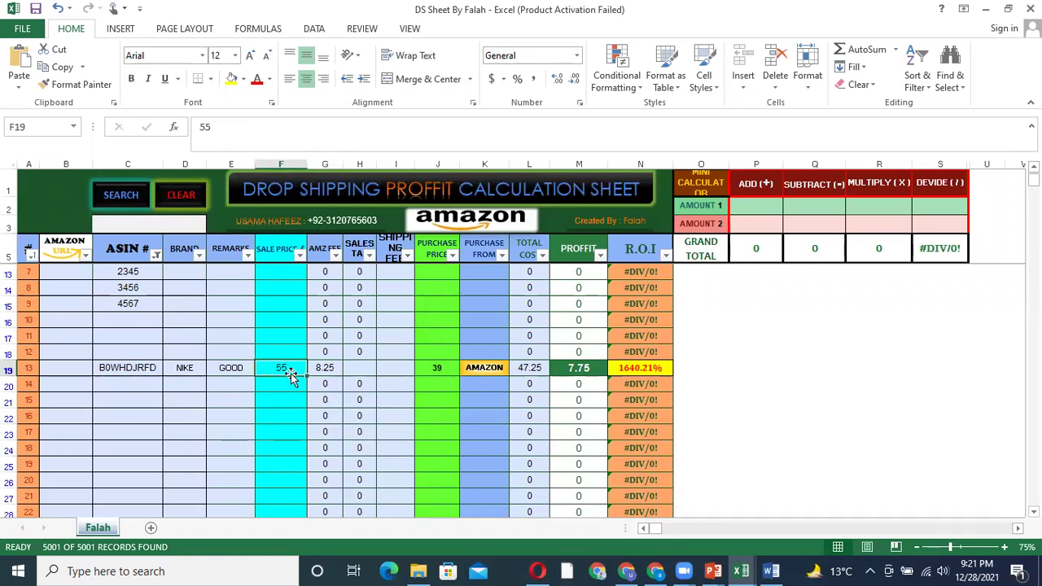
{"action": "left_click", "coordinate": [448, 368]}
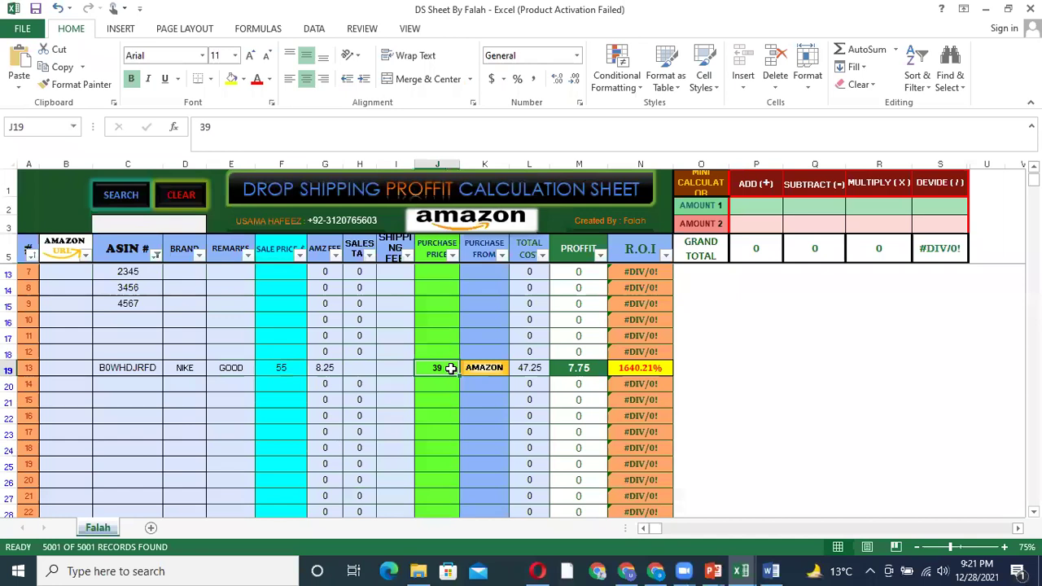
{"action": "left_click", "coordinate": [562, 371]}
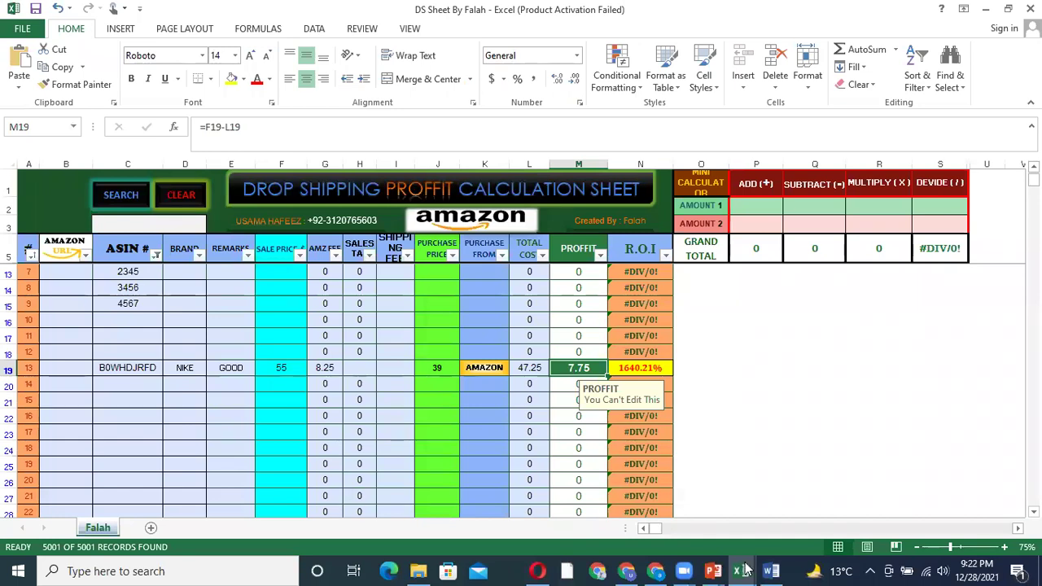
Return to the Poise search results in Chrome and review the further listings' prices, sales ranks and ASINs.
{"action": "mouse_move", "coordinate": [700, 568]}
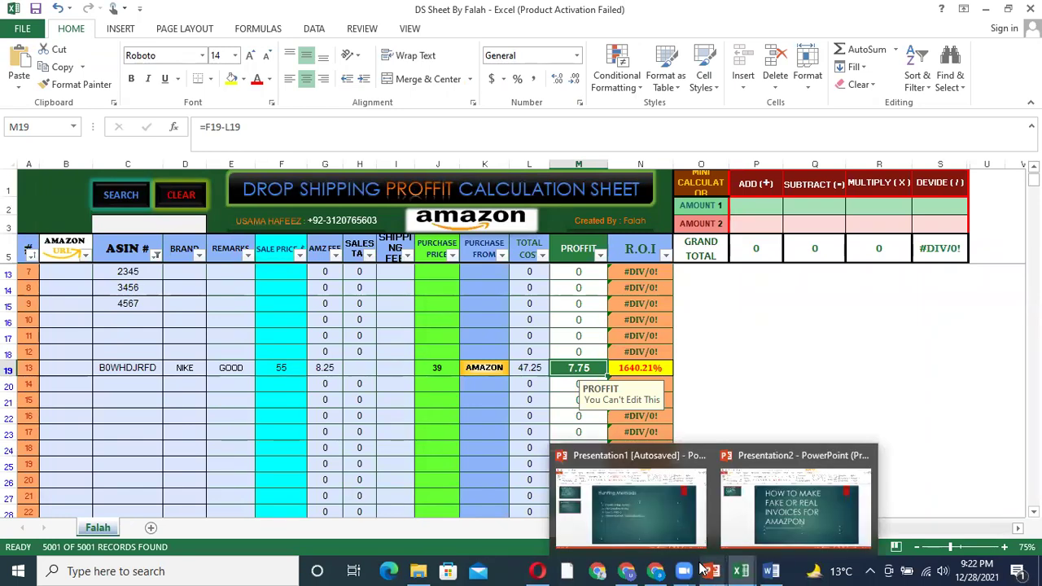
{"action": "mouse_move", "coordinate": [651, 568]}
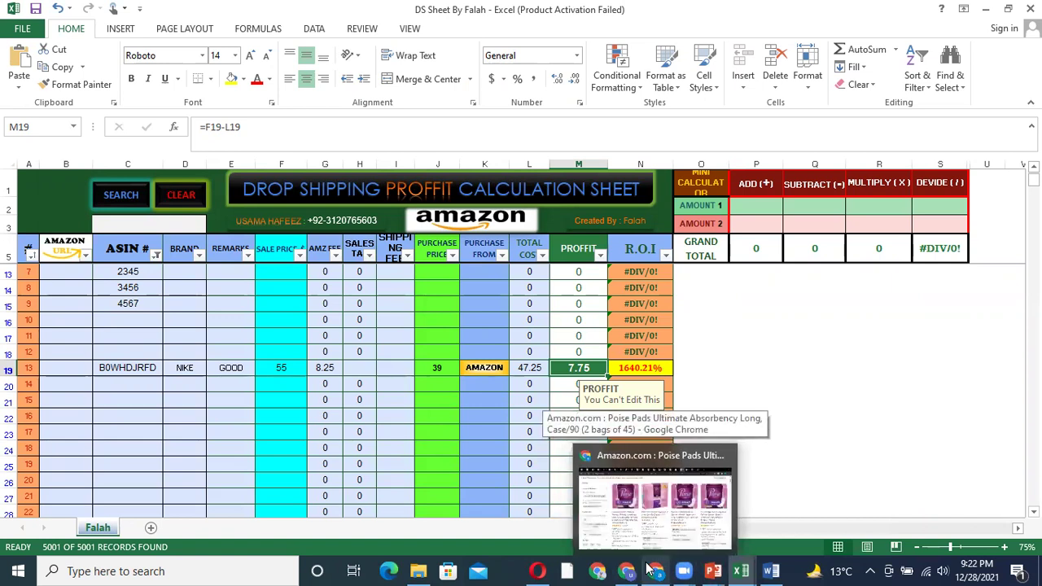
{"action": "left_click", "coordinate": [648, 569]}
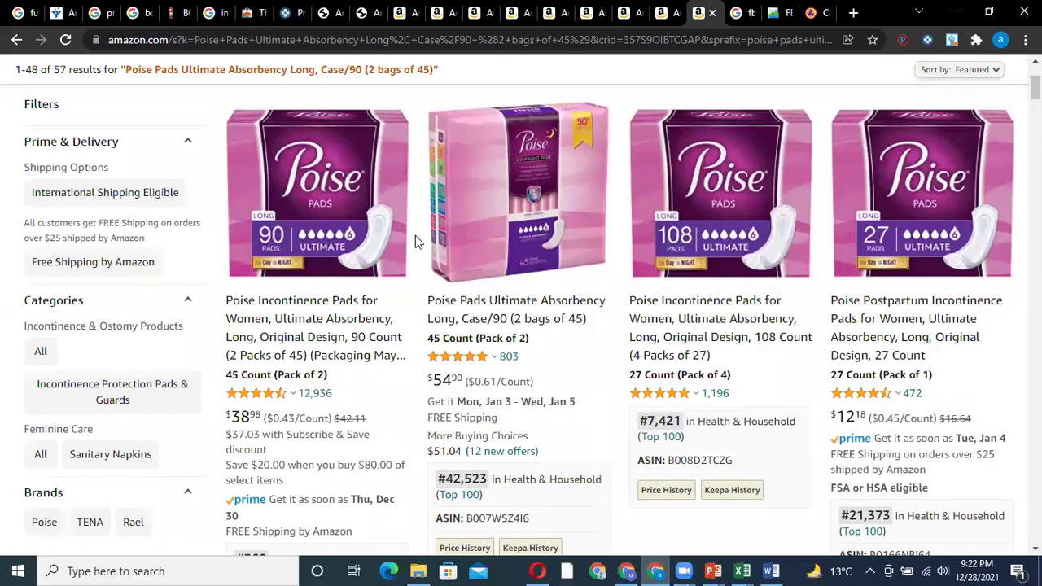
{"action": "scroll", "coordinate": [415, 235], "scroll_direction": "down", "scroll_amount": 3}
{"action": "scroll", "coordinate": [407, 244], "scroll_direction": "down", "scroll_amount": 3}
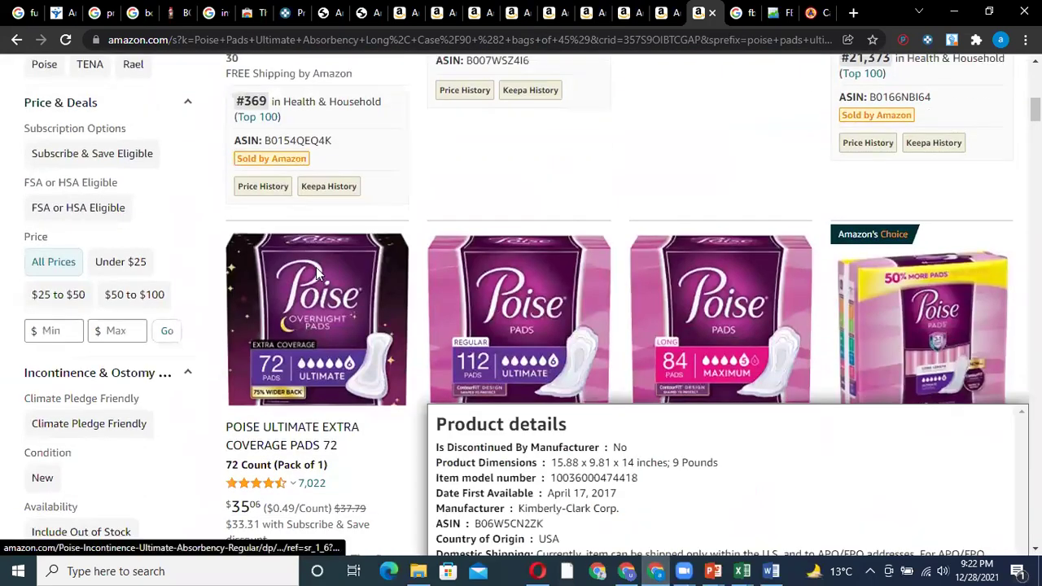
{"action": "scroll", "coordinate": [315, 267], "scroll_direction": "down", "scroll_amount": 3}
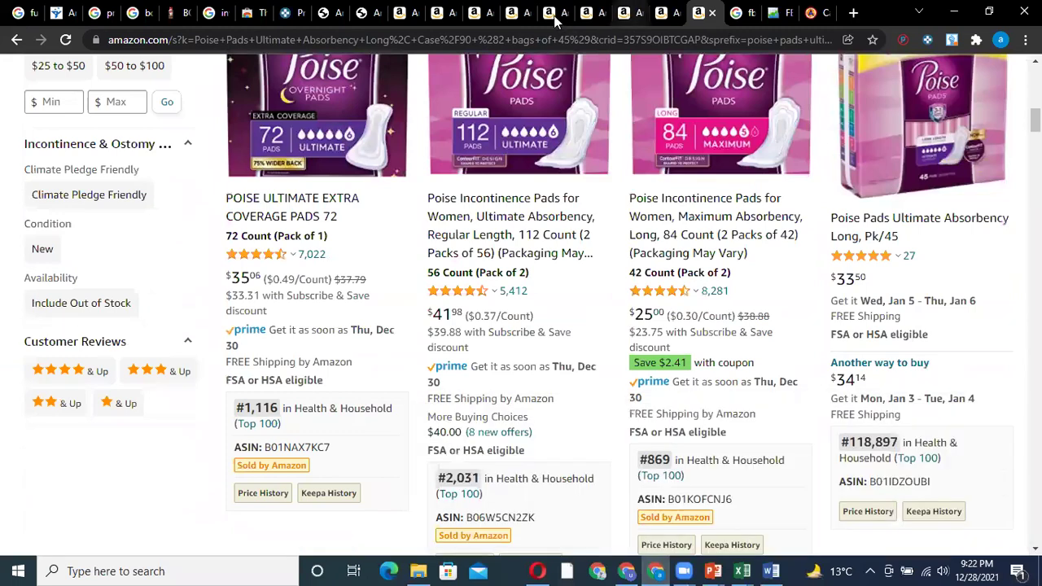
Switch to the MarineLand Rite-Size Cartridge C 24-Pack listing and copy its full product title.
{"action": "left_click", "coordinate": [554, 16]}
{"action": "left_click", "coordinate": [525, 14]}
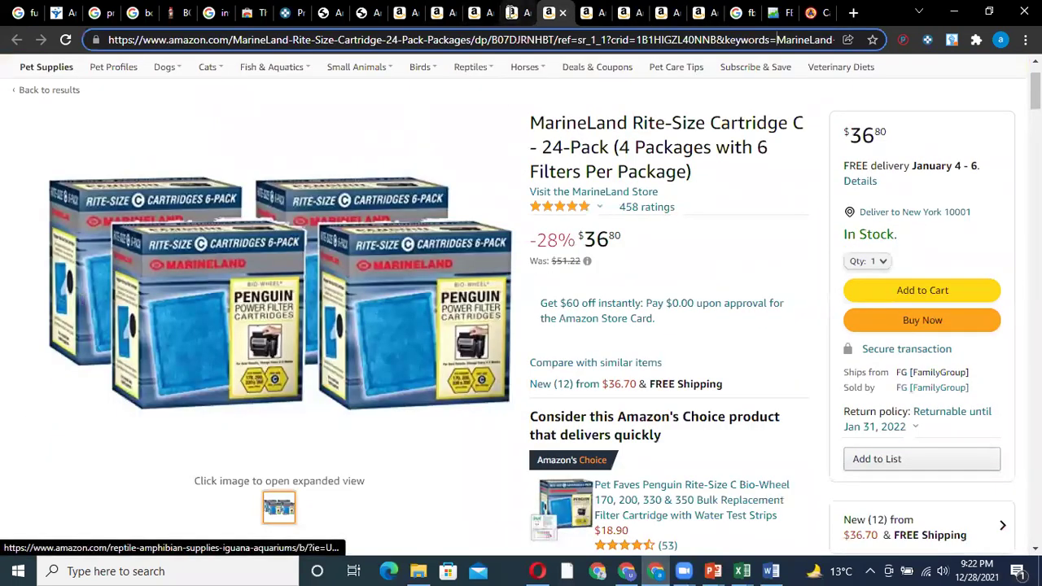
{"action": "left_click_drag", "start_coordinate": [718, 177], "coordinate": [560, 129]}
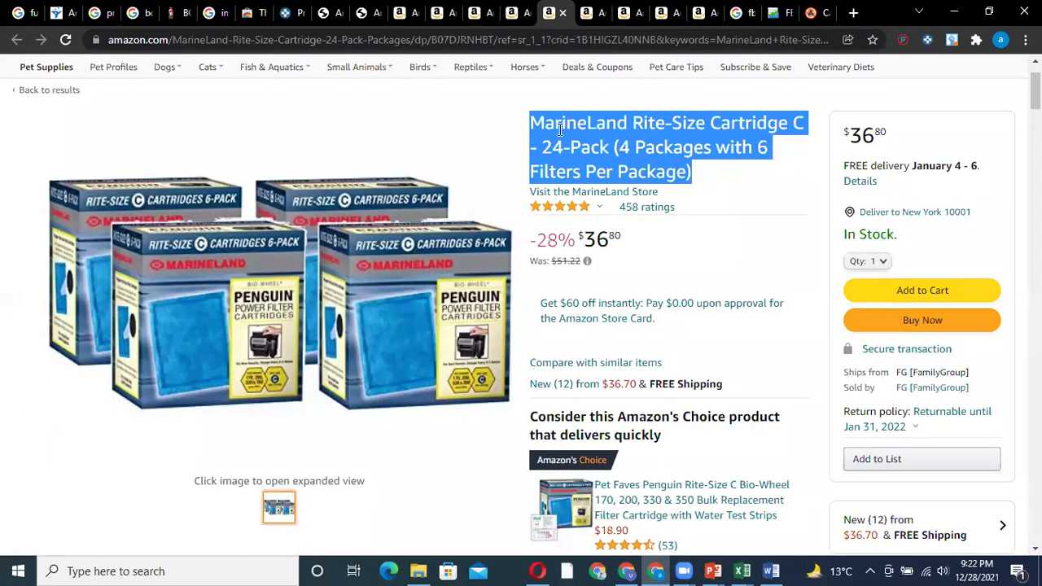
{"action": "right_click", "coordinate": [567, 134]}
{"action": "left_click", "coordinate": [576, 144]}
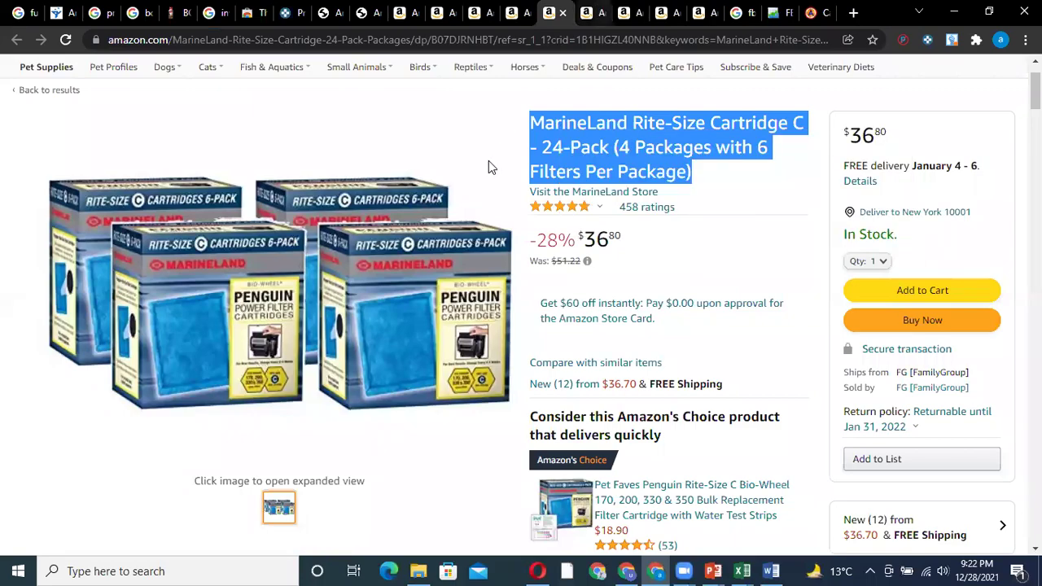
Search the PHANATIC WORLD storefront for "MarineLand Rite-Size Cartridge C - 24-Pack (4 Packages with 6 Filters Per Package)".
{"action": "key", "text": "ctrl+Tab"}
{"action": "scroll", "coordinate": [478, 140], "scroll_direction": "up", "scroll_amount": 15}
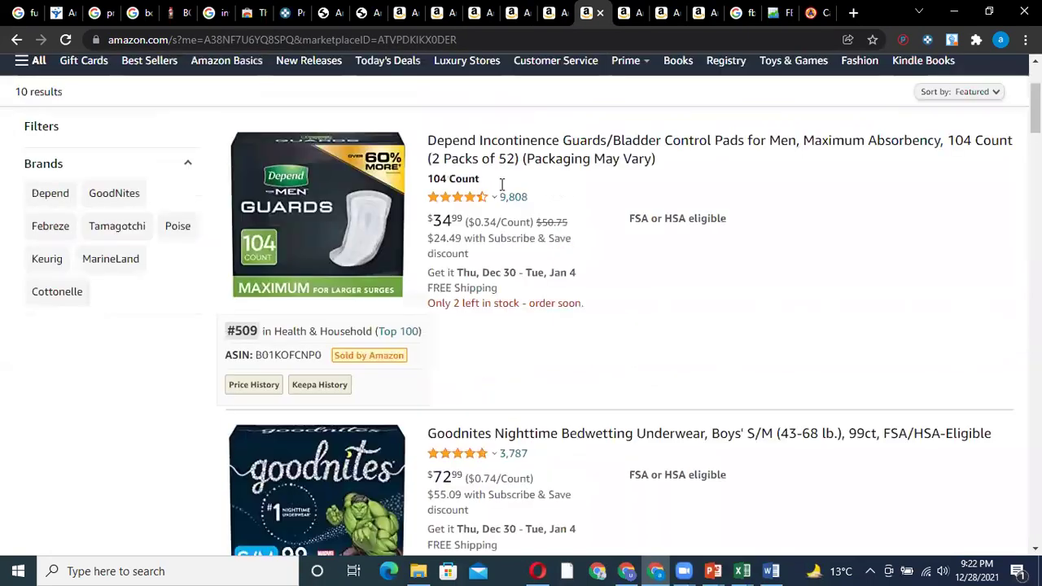
{"action": "scroll", "coordinate": [502, 184], "scroll_direction": "up", "scroll_amount": 2}
{"action": "left_click", "coordinate": [501, 184]}
{"action": "key", "text": "ctrl+v"}
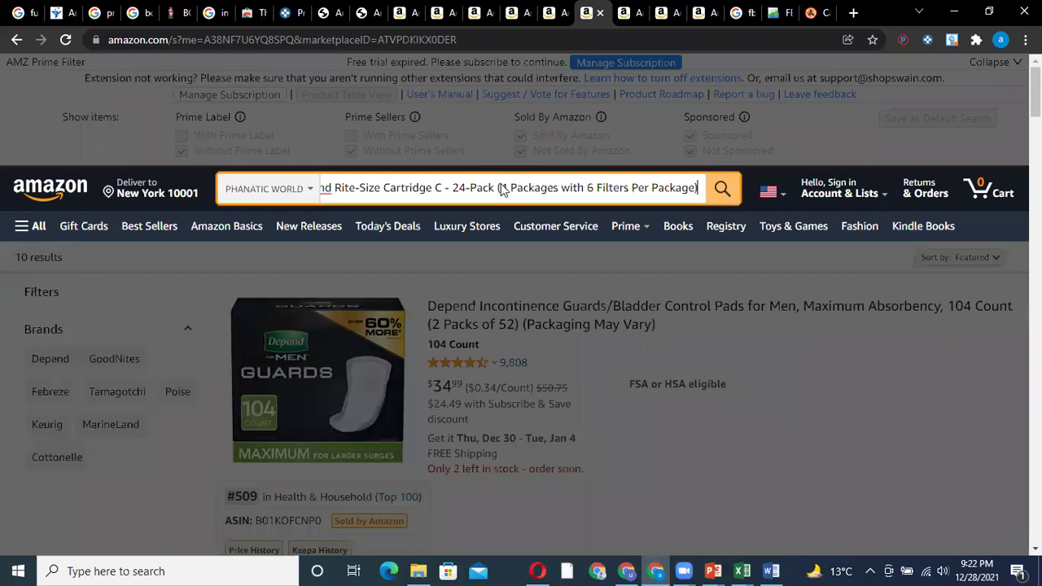
{"action": "key", "text": "Return"}
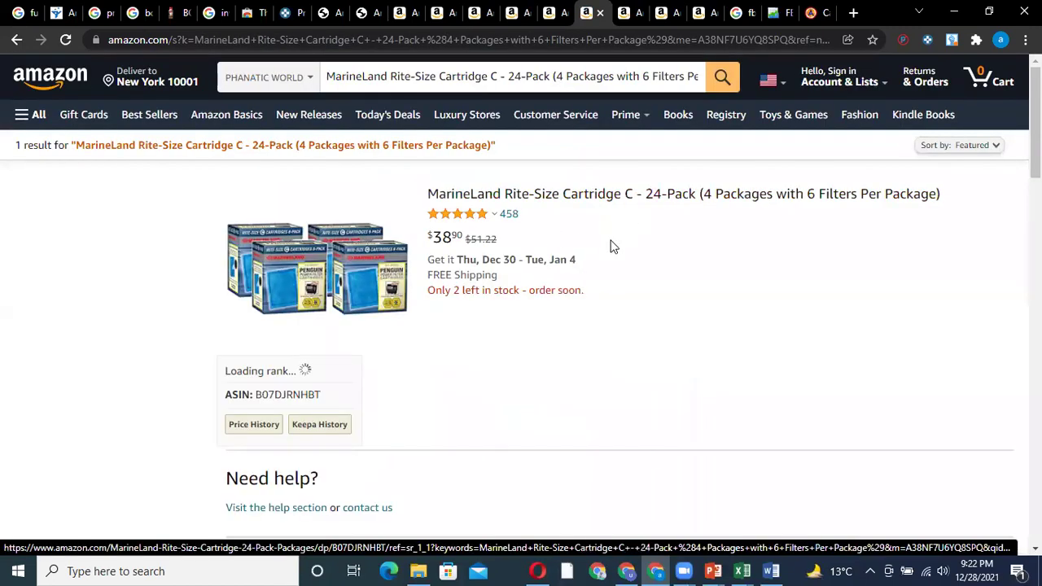
Review the matching MarineLand cartridge result's price and rank, and open its listing in a new tab.
{"action": "scroll", "coordinate": [613, 253], "scroll_direction": "down", "scroll_amount": 3}
{"action": "scroll", "coordinate": [513, 268], "scroll_direction": "up", "scroll_amount": 4}
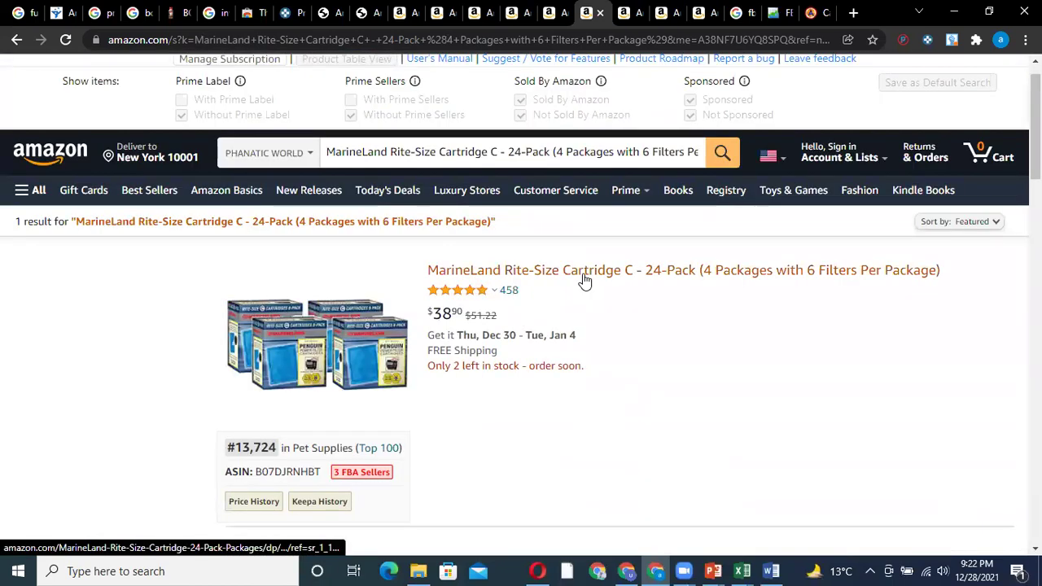
{"action": "right_click", "coordinate": [584, 276]}
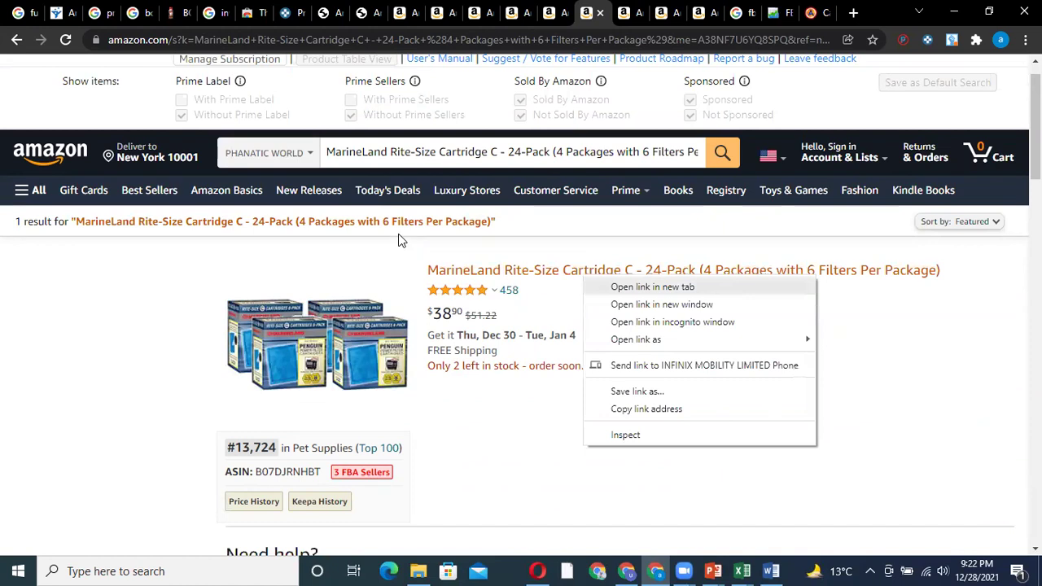
{"action": "left_click", "coordinate": [717, 291]}
{"action": "left_click", "coordinate": [606, 14]}
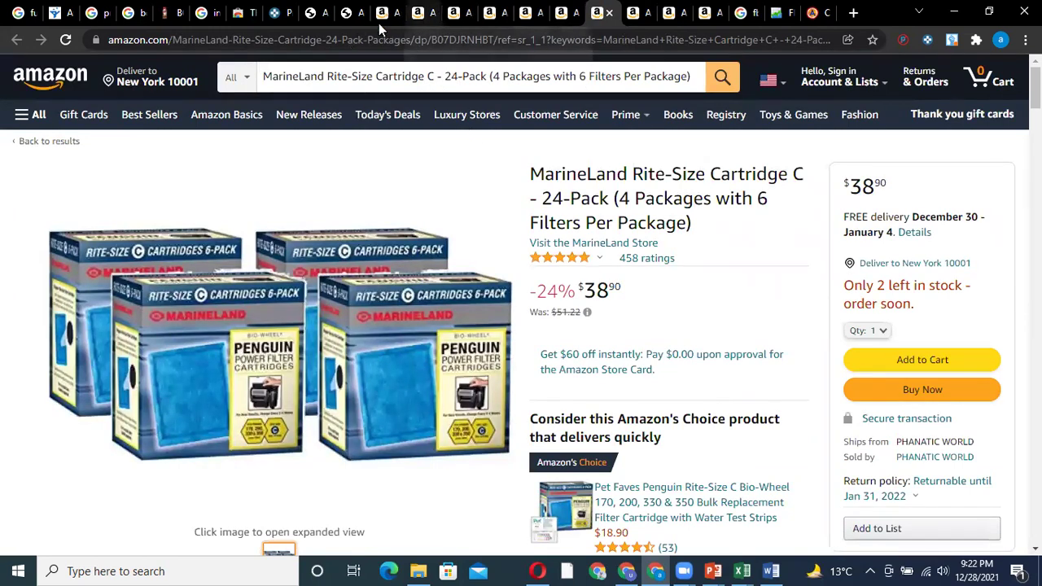
Return to the Poise search results and open the 112-count Ultimate Absorbency, Regular Length listing.
{"action": "left_click", "coordinate": [418, 13]}
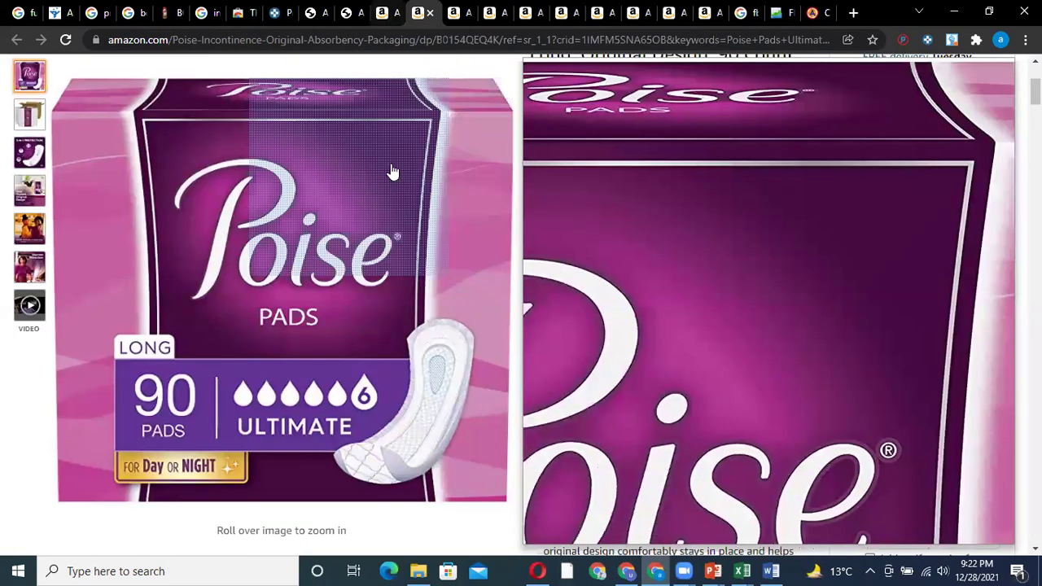
{"action": "key", "text": "ctrl+shift+Tab"}
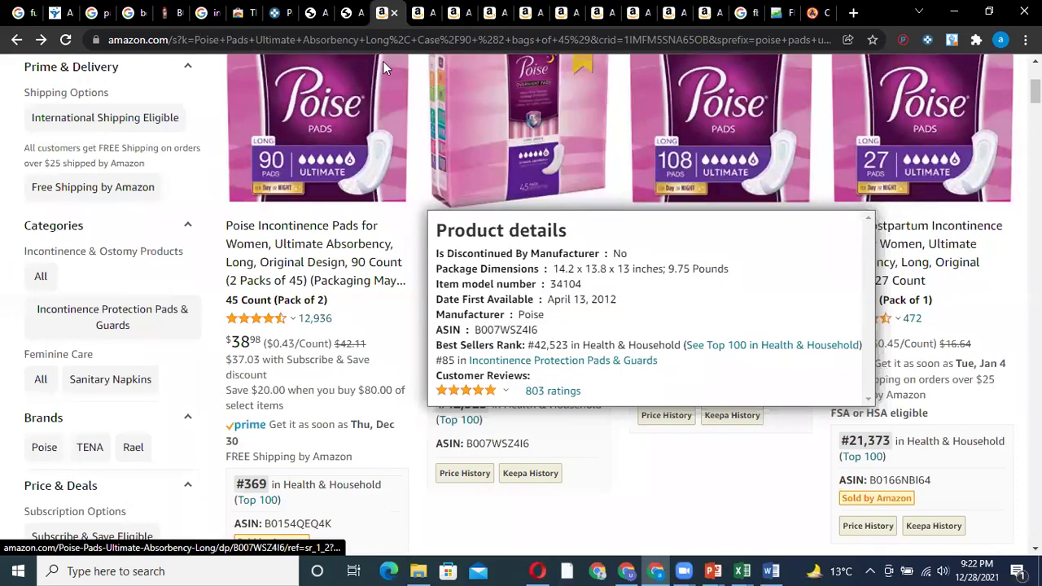
{"action": "scroll", "coordinate": [675, 226], "scroll_direction": "up", "scroll_amount": 3}
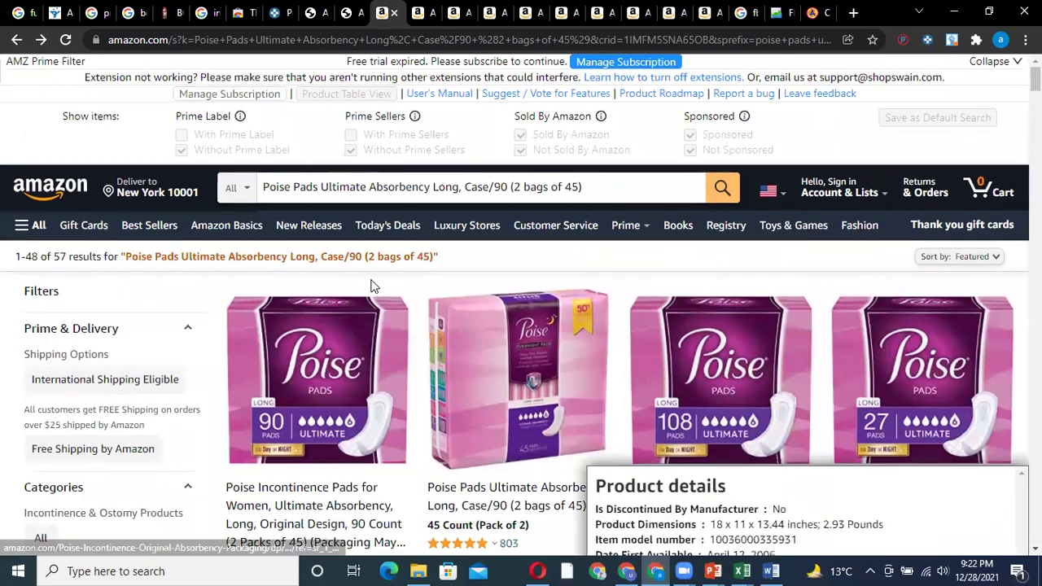
{"action": "scroll", "coordinate": [584, 301], "scroll_direction": "down", "scroll_amount": 8}
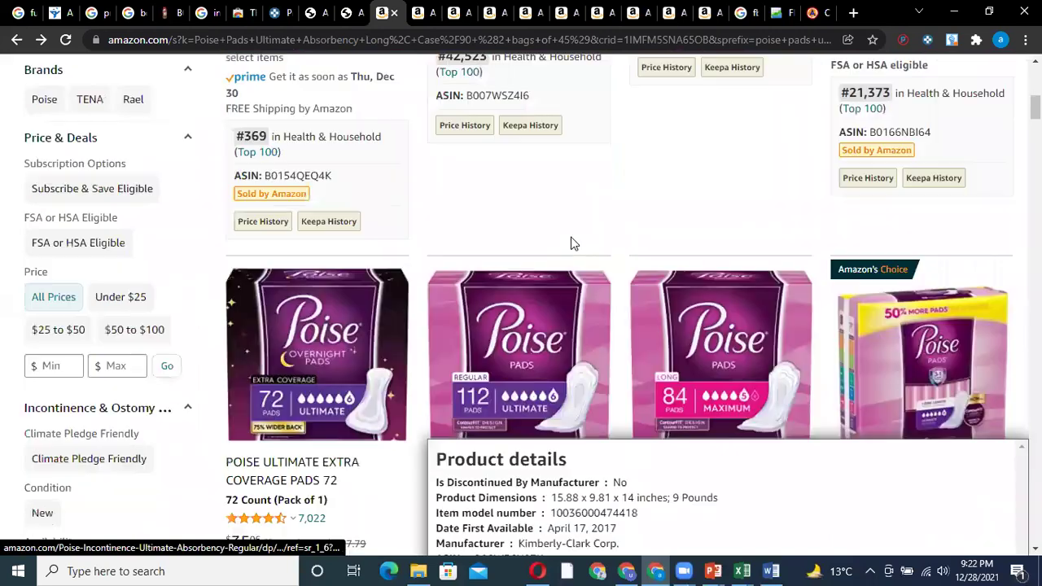
{"action": "scroll", "coordinate": [462, 59], "scroll_direction": "down", "scroll_amount": 2}
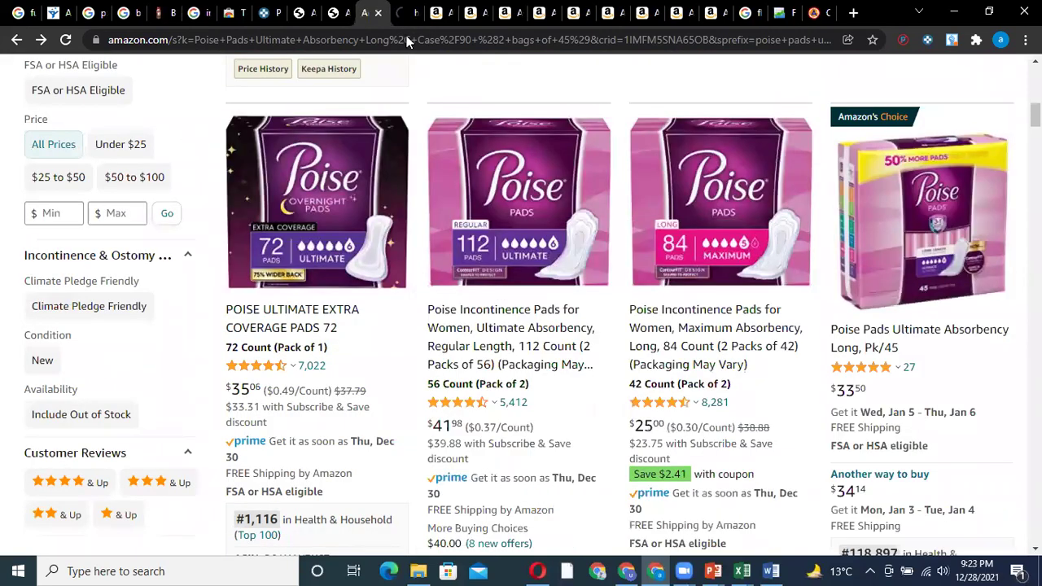
{"action": "left_click", "coordinate": [560, 279]}
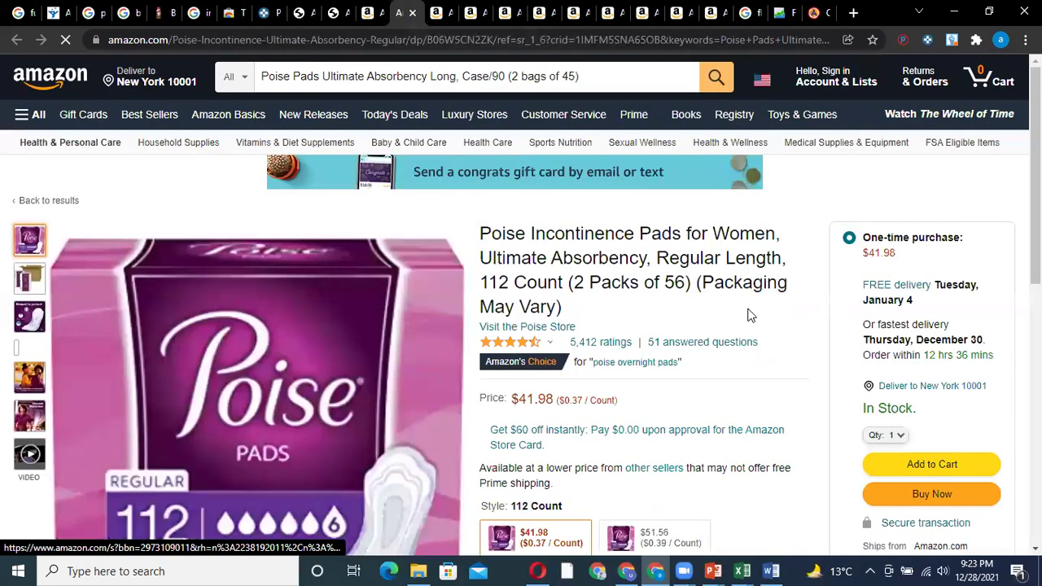
Open the 112-count Poise listing's other new offers and compare the sellers' prices, delivery dates and ratings.
{"action": "scroll", "coordinate": [925, 405], "scroll_direction": "down", "scroll_amount": 4}
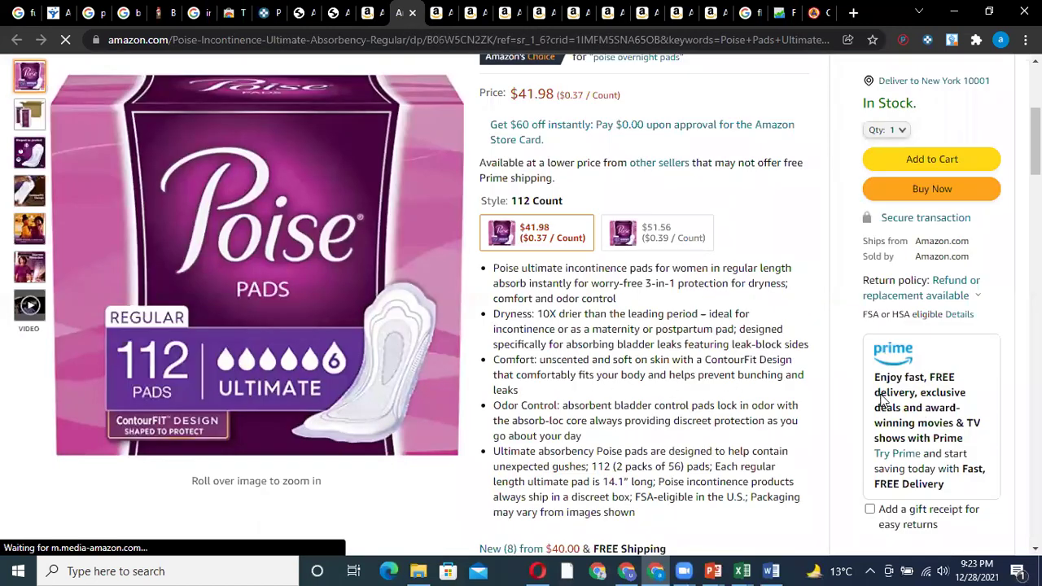
{"action": "scroll", "coordinate": [883, 398], "scroll_direction": "down", "scroll_amount": 5}
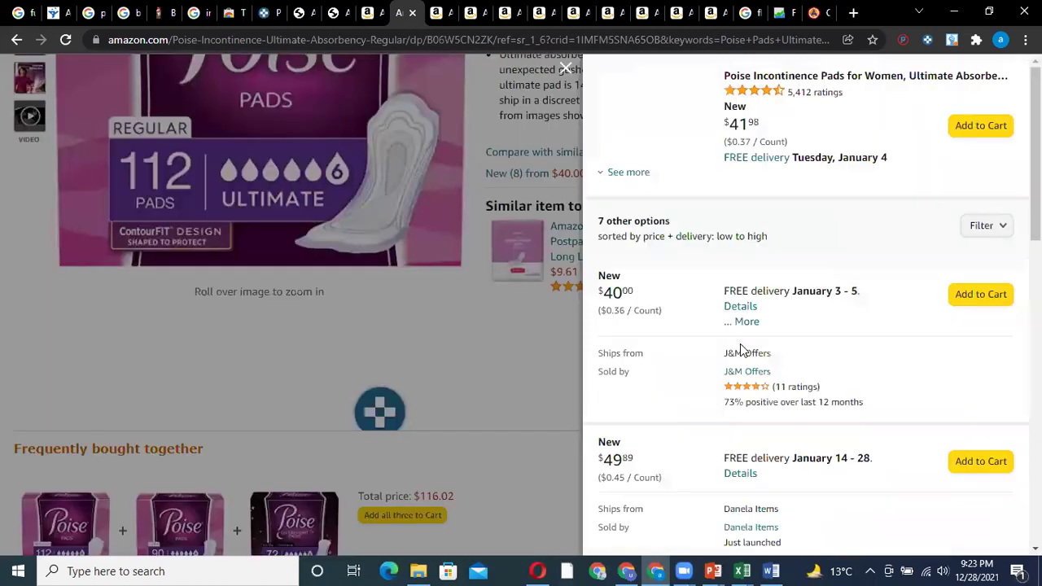
{"action": "scroll", "coordinate": [735, 353], "scroll_direction": "down", "scroll_amount": 4}
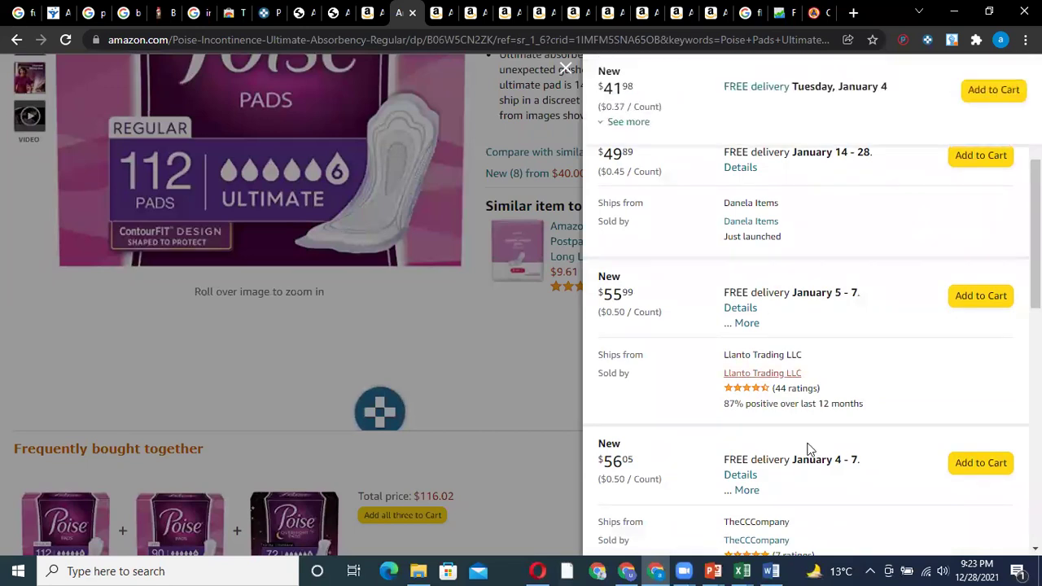
{"action": "scroll", "coordinate": [798, 410], "scroll_direction": "down", "scroll_amount": 2}
{"action": "scroll", "coordinate": [797, 411], "scroll_direction": "down", "scroll_amount": 6}
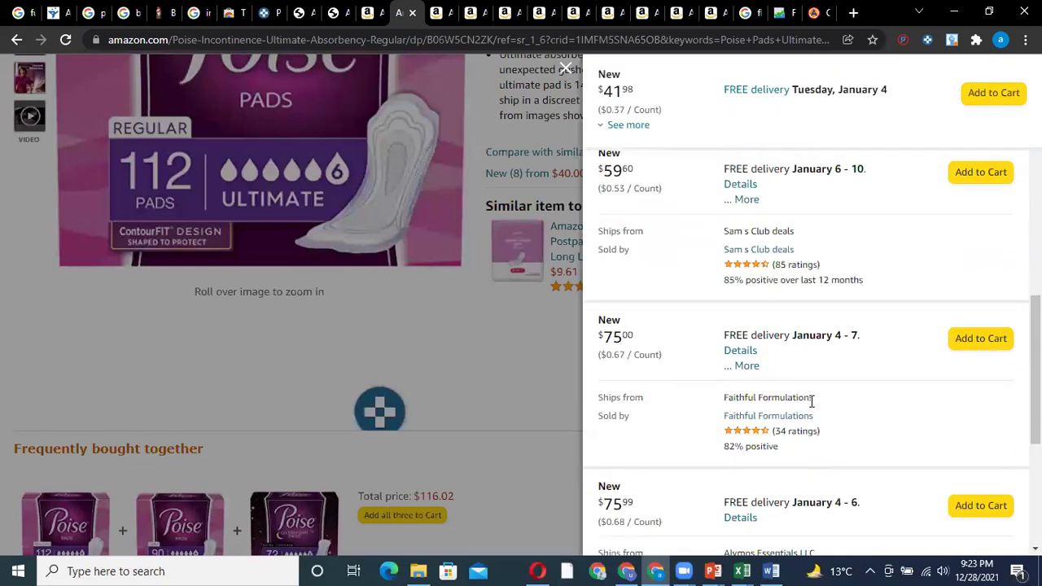
{"action": "scroll", "coordinate": [798, 422], "scroll_direction": "down", "scroll_amount": 2}
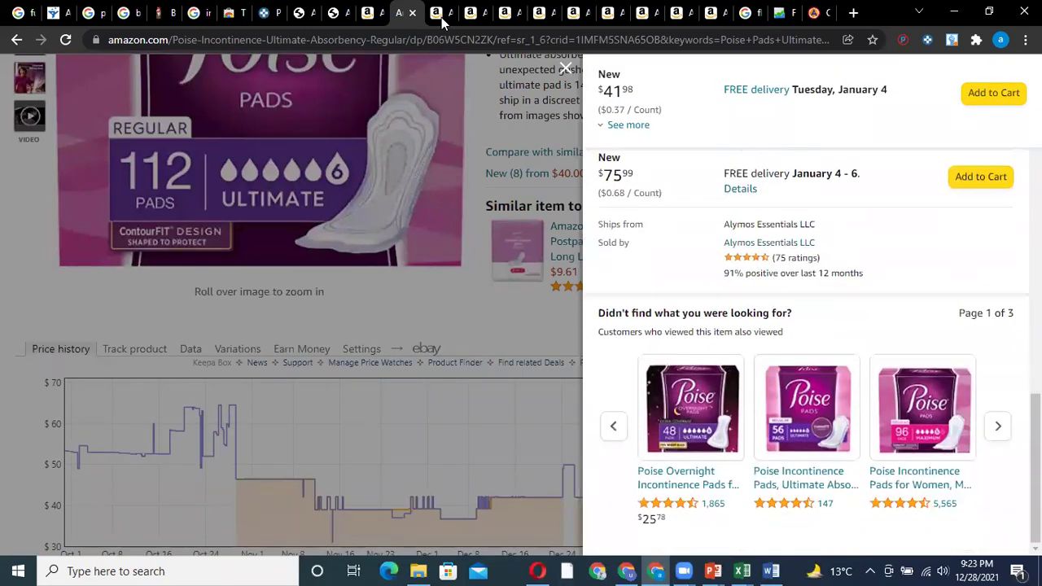
Show the other sellers of the Poise Pads Case/90 (2 bags of 45) listing and compare their prices and ratings.
{"action": "left_click", "coordinate": [470, 13]}
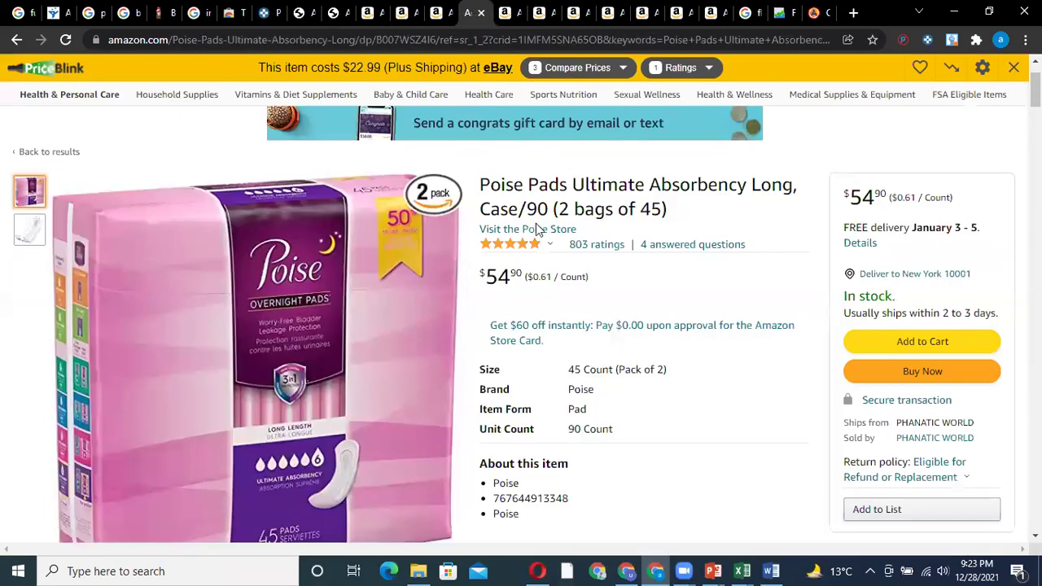
{"action": "scroll", "coordinate": [787, 241], "scroll_direction": "down", "scroll_amount": 4}
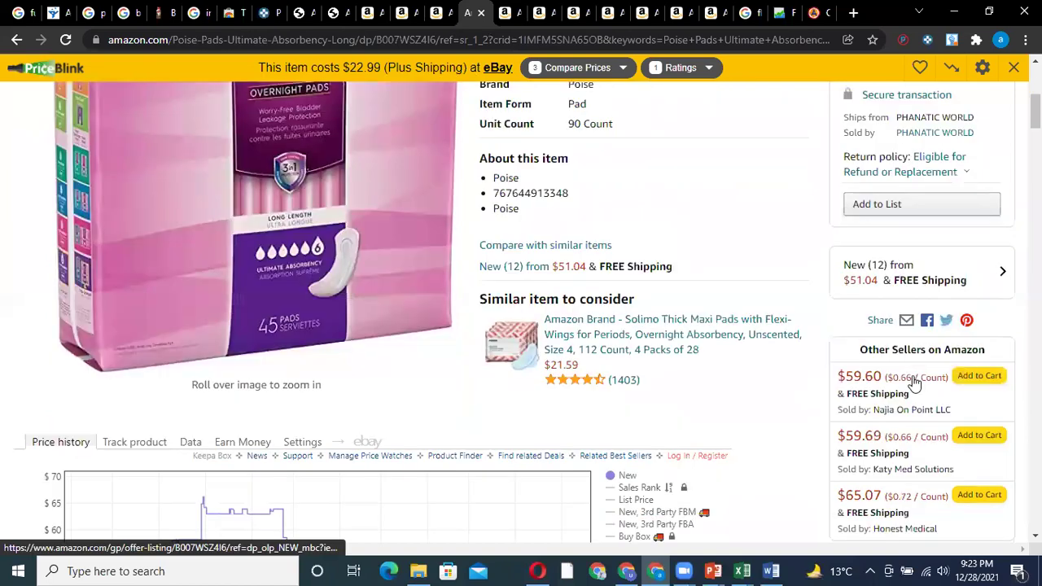
{"action": "left_click", "coordinate": [843, 351]}
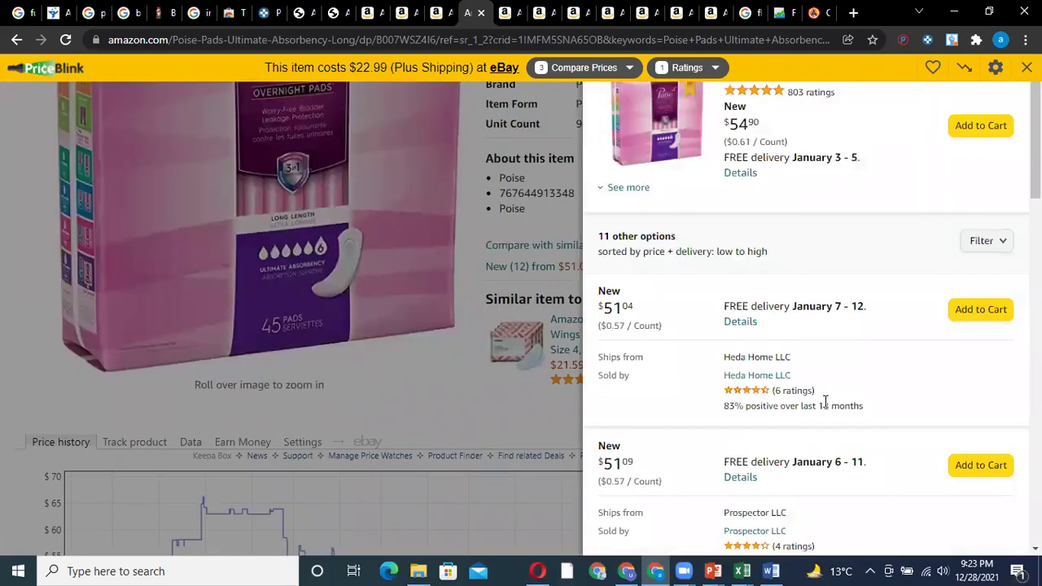
{"action": "scroll", "coordinate": [824, 403], "scroll_direction": "down", "scroll_amount": 2}
{"action": "scroll", "coordinate": [818, 375], "scroll_direction": "down", "scroll_amount": 2}
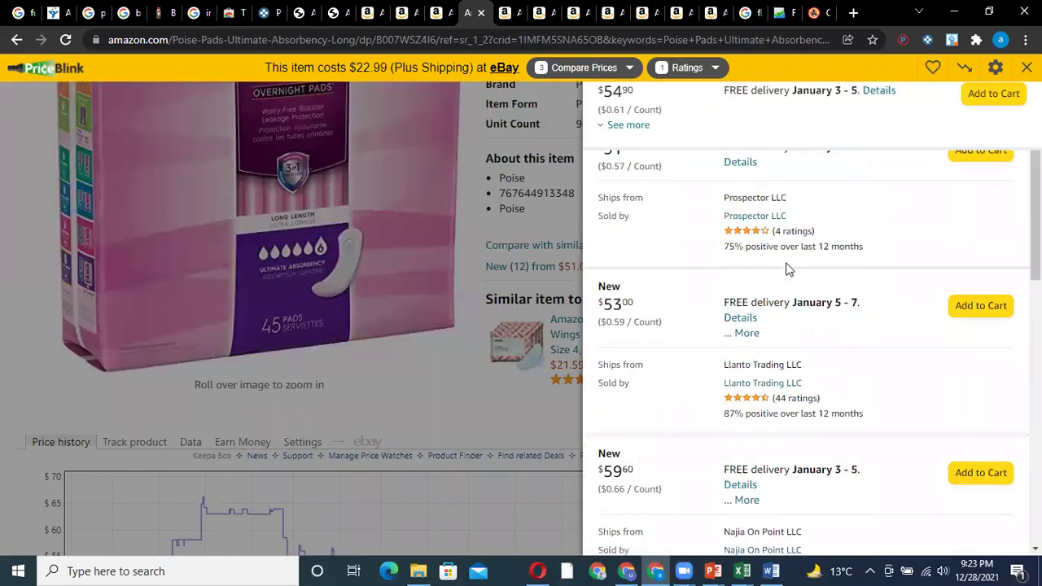
{"action": "scroll", "coordinate": [787, 268], "scroll_direction": "up", "scroll_amount": 1}
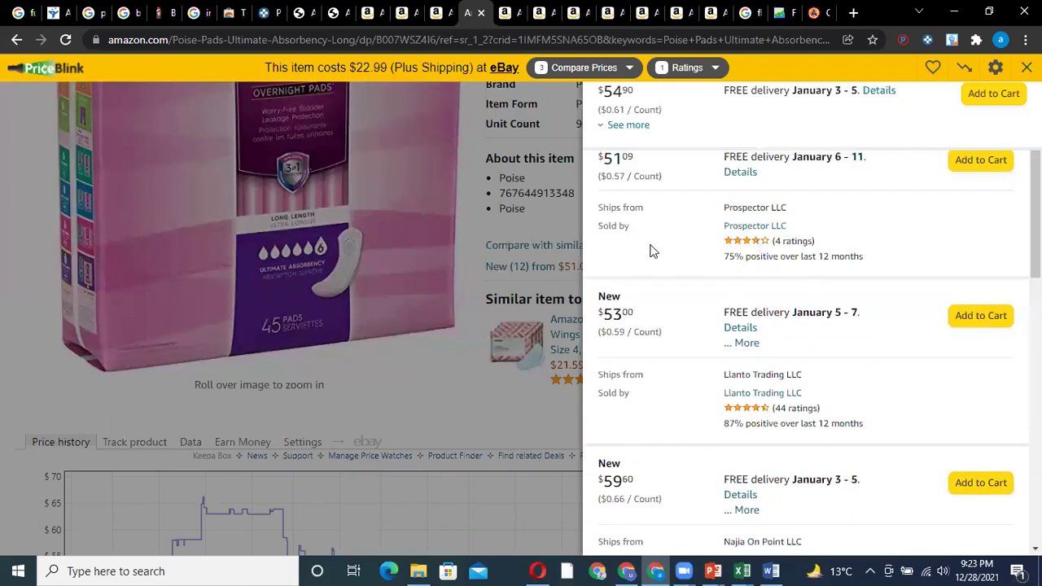
{"action": "scroll", "coordinate": [655, 253], "scroll_direction": "up", "scroll_amount": 1}
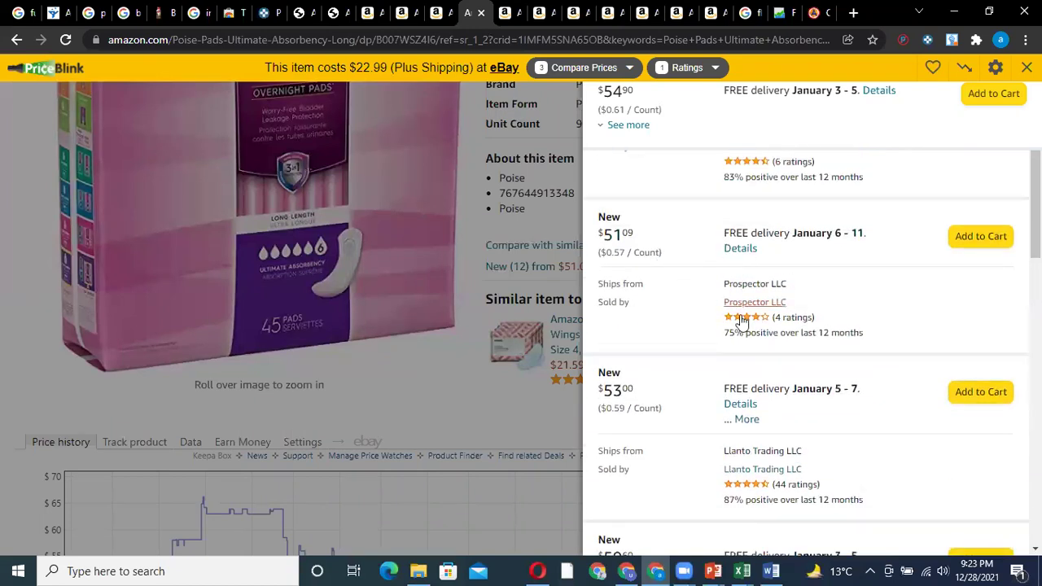
{"action": "scroll", "coordinate": [709, 321], "scroll_direction": "down", "scroll_amount": 2}
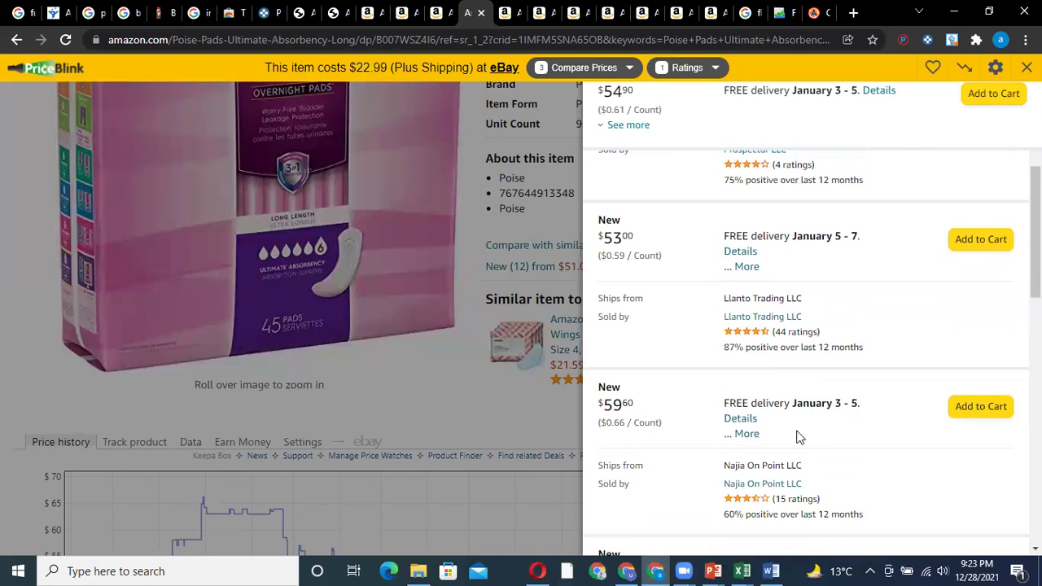
{"action": "scroll", "coordinate": [800, 445], "scroll_direction": "down", "scroll_amount": 2}
{"action": "scroll", "coordinate": [801, 444], "scroll_direction": "down", "scroll_amount": 3}
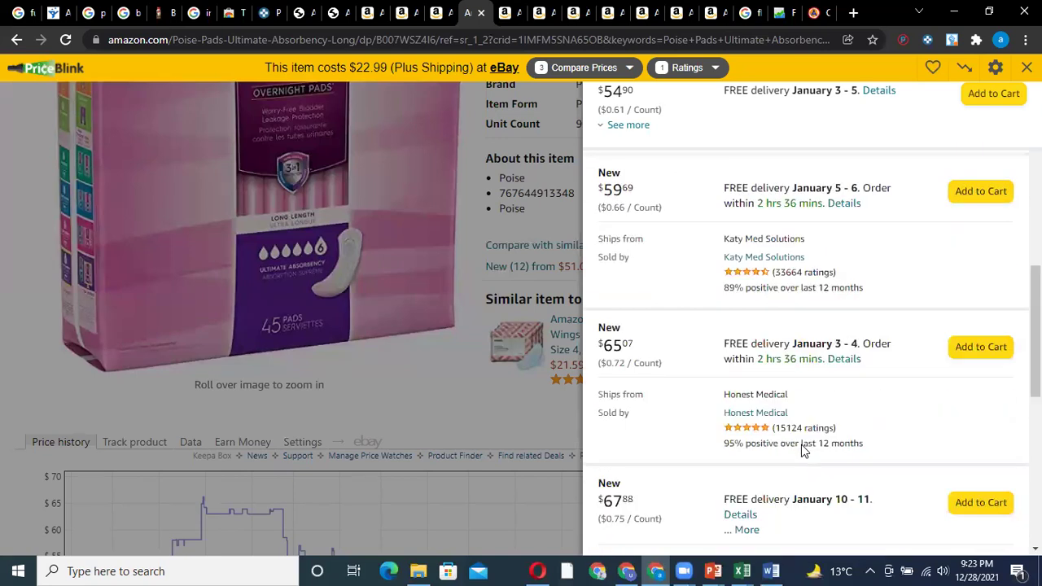
Open the Katy Med Solutions seller profile in a new tab and show the seller's products.
{"action": "right_click", "coordinate": [786, 267]}
{"action": "left_click", "coordinate": [806, 269]}
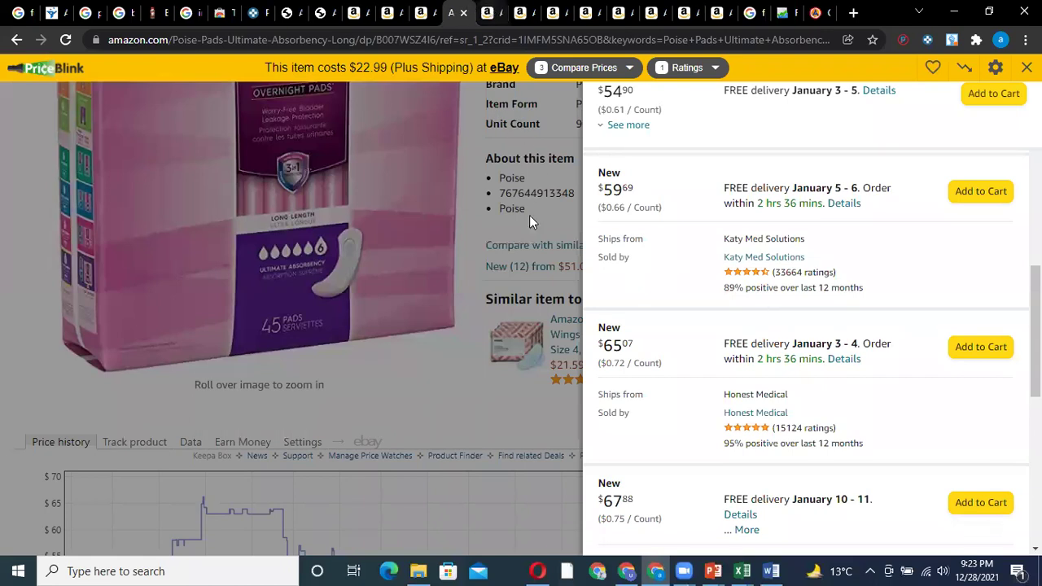
{"action": "key", "text": "ctrl+Tab"}
{"action": "scroll", "coordinate": [477, 334], "scroll_direction": "down", "scroll_amount": 5}
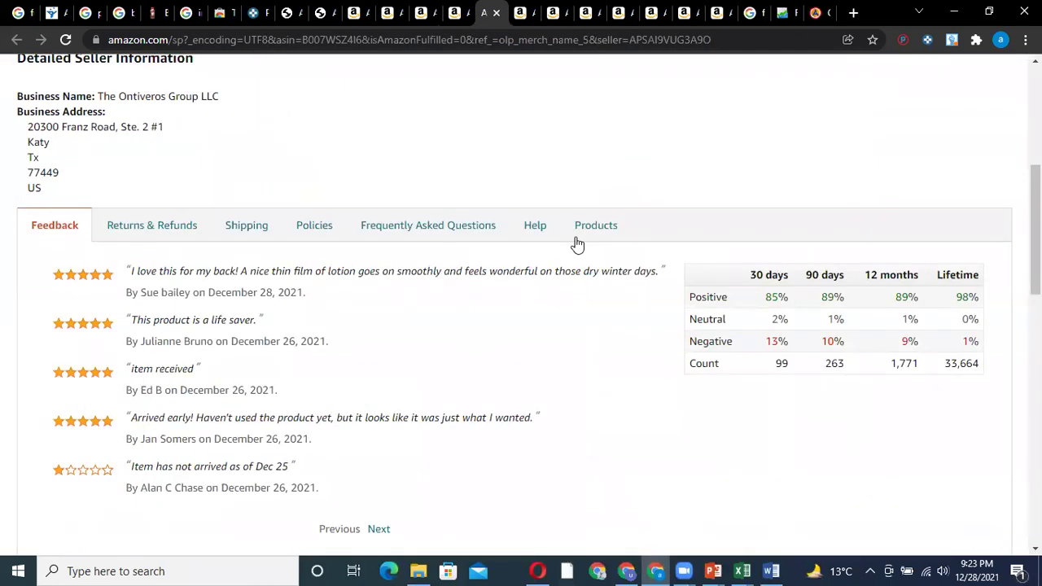
{"action": "left_click", "coordinate": [599, 220]}
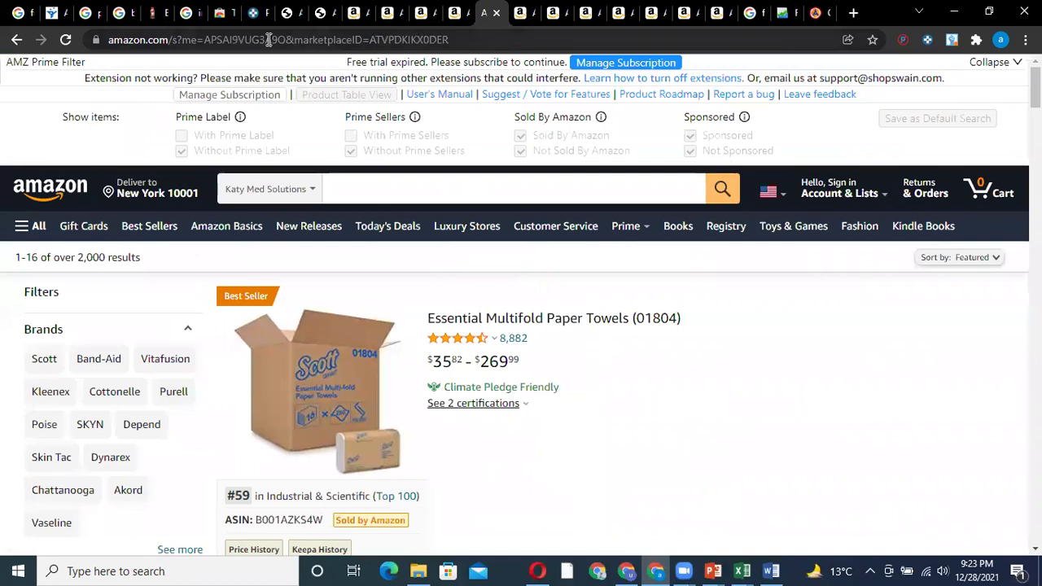
Copy the seller ID from the Katy Med Solutions storefront's web address.
{"action": "double_click", "coordinate": [261, 43]}
{"action": "right_click", "coordinate": [275, 42]}
{"action": "left_click", "coordinate": [319, 144]}
Switch to Keepa, return to its home page and open the Data section.
{"action": "left_click", "coordinate": [254, 19]}
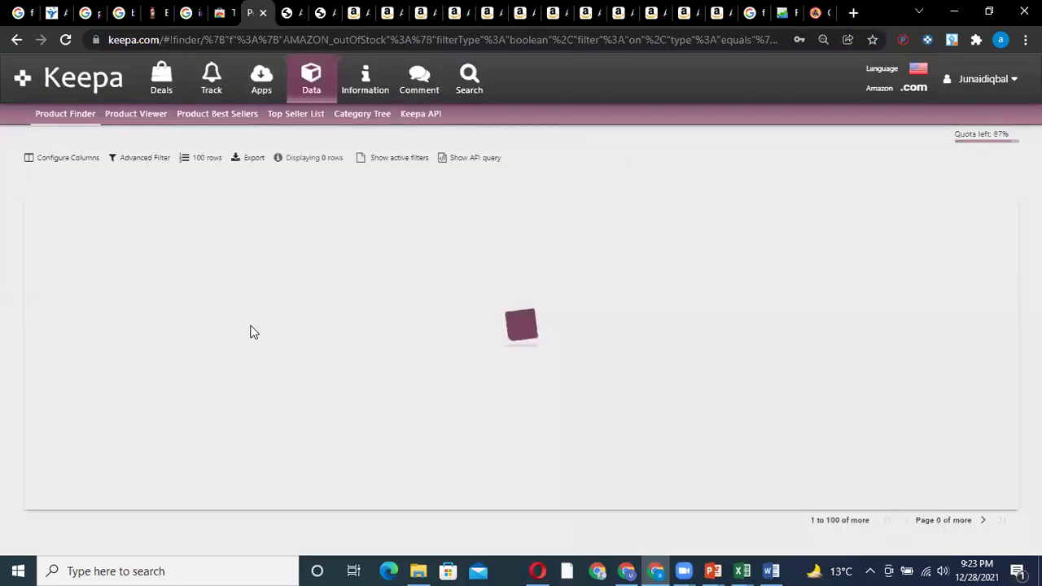
{"action": "mouse_move", "coordinate": [974, 87]}
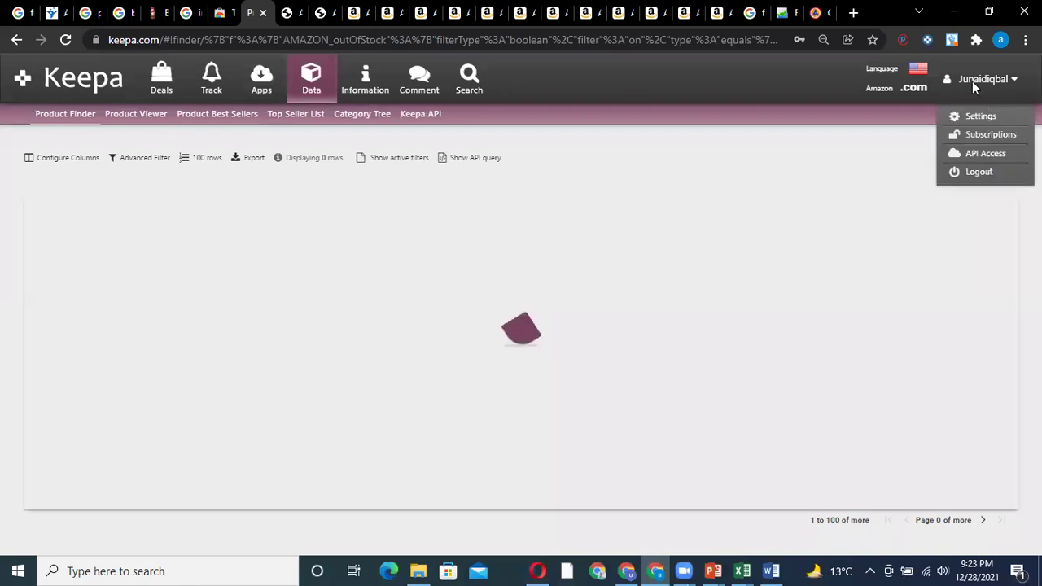
{"action": "left_click", "coordinate": [63, 95]}
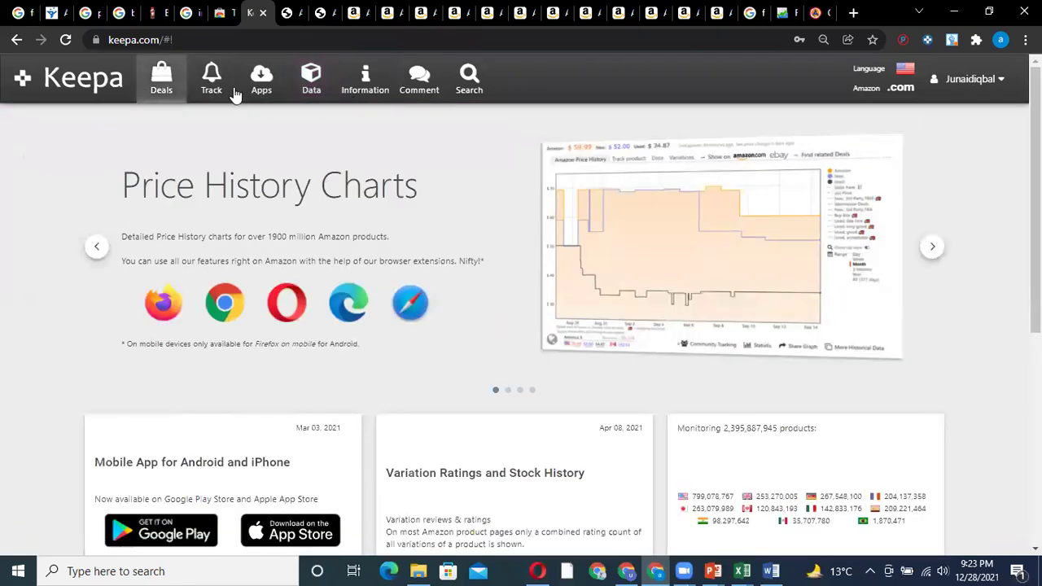
{"action": "left_click", "coordinate": [311, 81]}
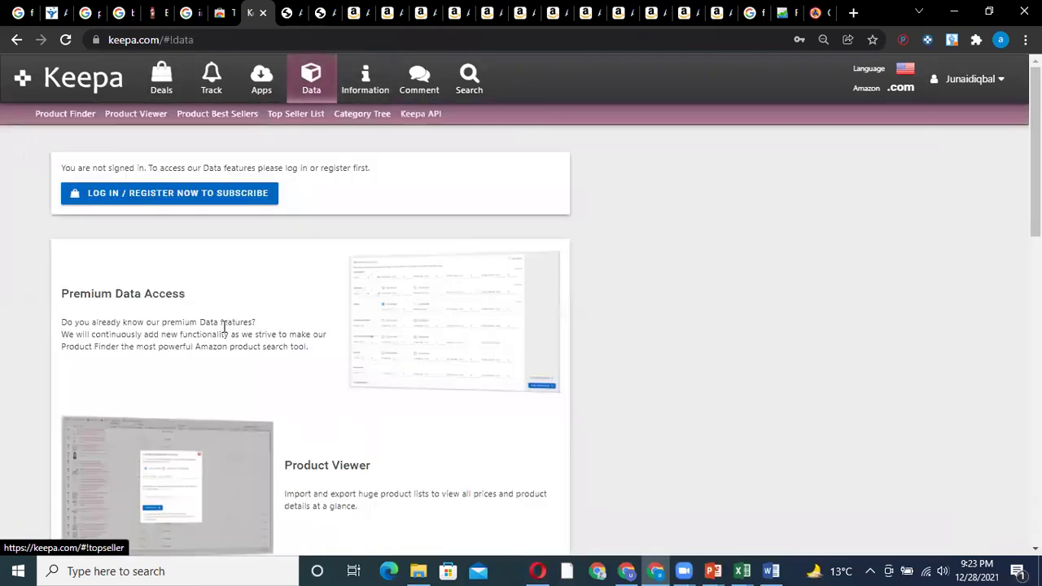
Log in to the Keepa account.
{"action": "left_click", "coordinate": [154, 195]}
{"action": "left_click", "coordinate": [554, 403]}
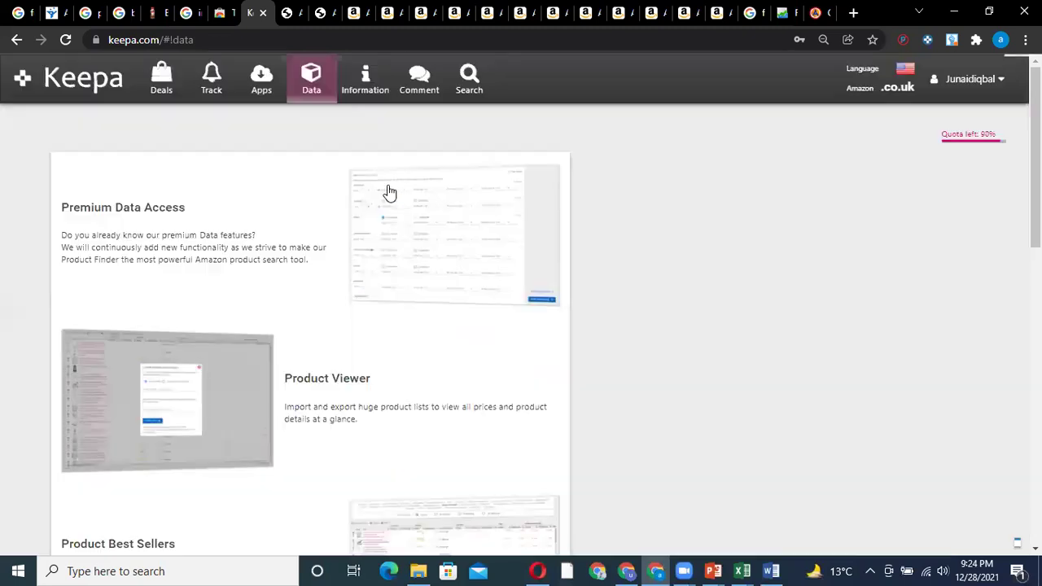
Choose the Amazon marketplace for Keepa and open the Product Finder.
{"action": "mouse_move", "coordinate": [909, 80]}
{"action": "left_click", "coordinate": [869, 201]}
{"action": "left_click", "coordinate": [53, 115]}
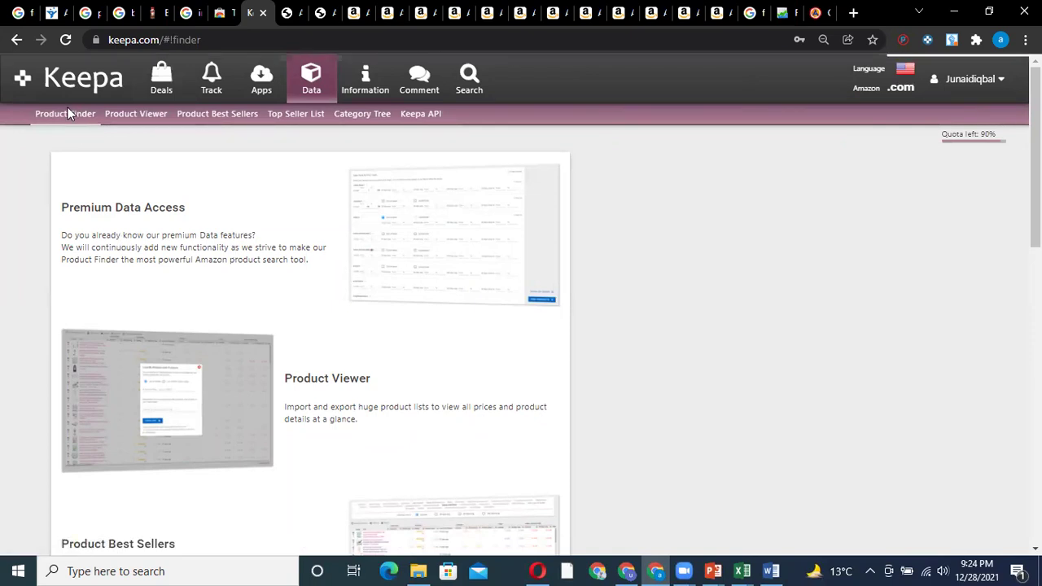
Restrict the search to products that are out of stock for Amazon and for New, 3rd Party FBA.
{"action": "scroll", "coordinate": [111, 216], "scroll_direction": "down", "scroll_amount": 9}
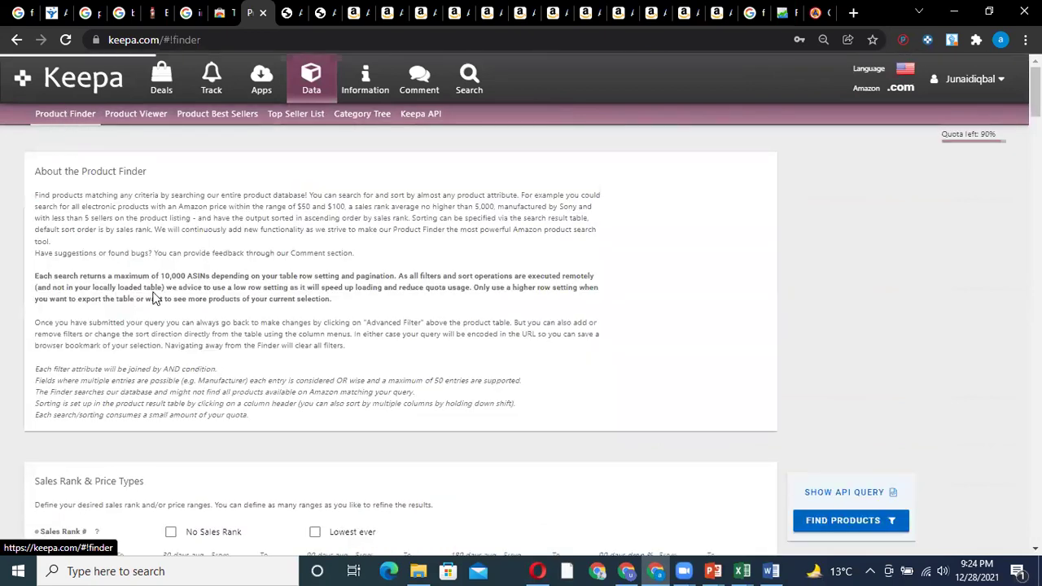
{"action": "scroll", "coordinate": [151, 295], "scroll_direction": "down", "scroll_amount": 3}
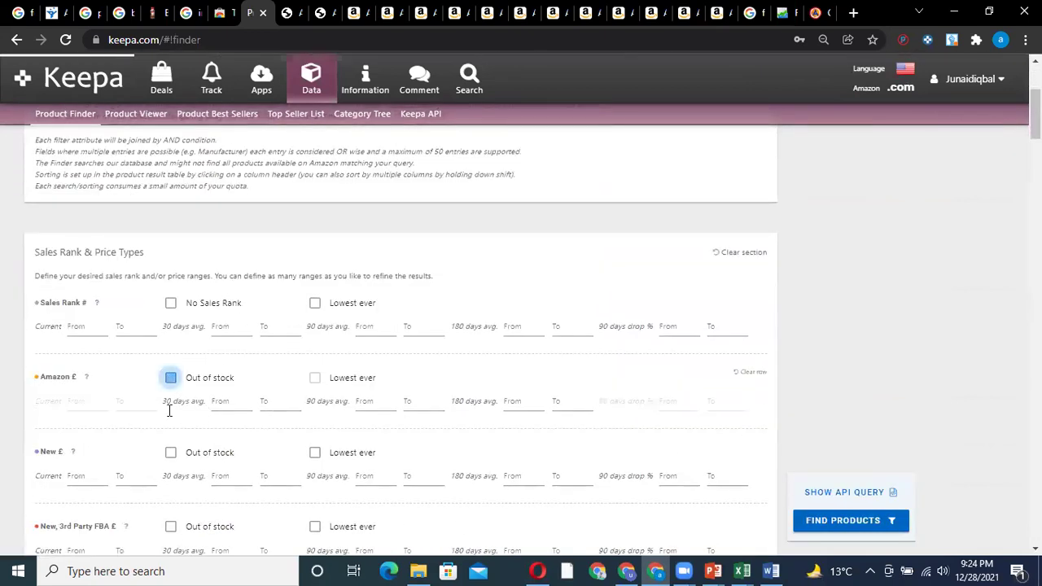
{"action": "scroll", "coordinate": [165, 268], "scroll_direction": "down", "scroll_amount": 4}
{"action": "scroll", "coordinate": [169, 342], "scroll_direction": "up", "scroll_amount": 3}
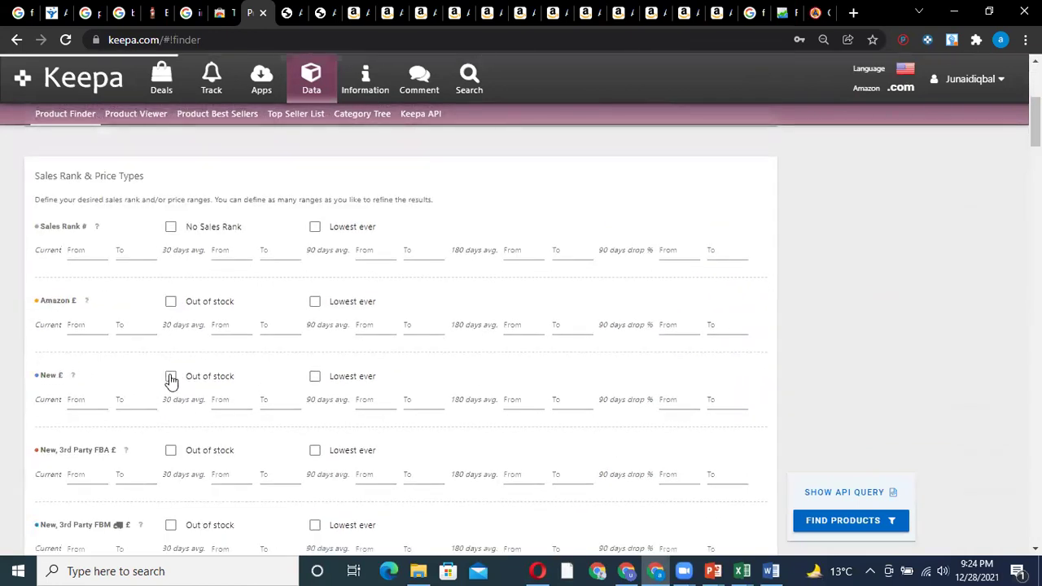
{"action": "left_click", "coordinate": [174, 304]}
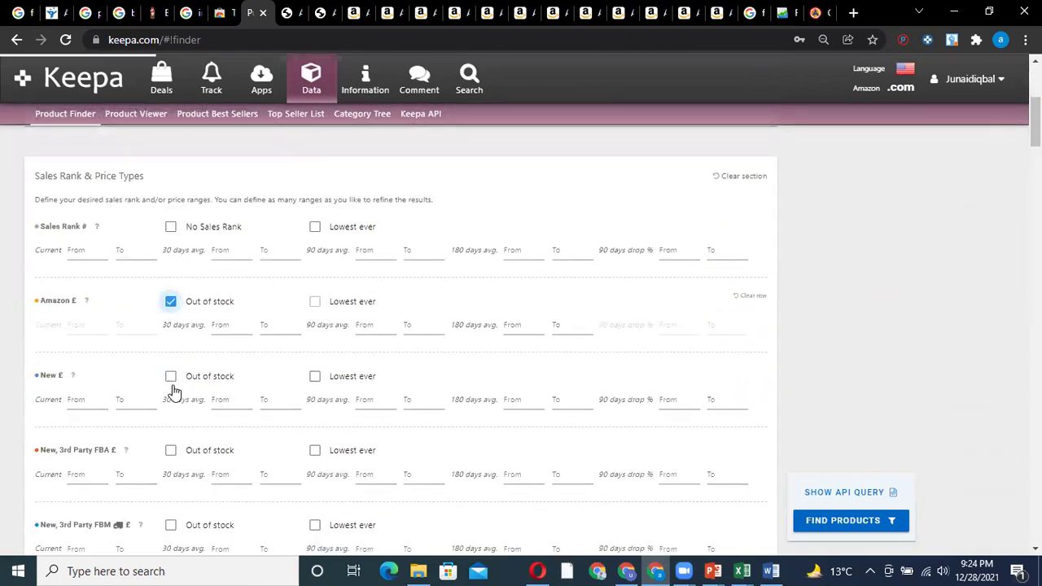
{"action": "left_click", "coordinate": [170, 450]}
Restrict the Buy Box Seller filter to specific seller IDs and paste the copied seller ID.
{"action": "scroll", "coordinate": [198, 430], "scroll_direction": "down", "scroll_amount": 5}
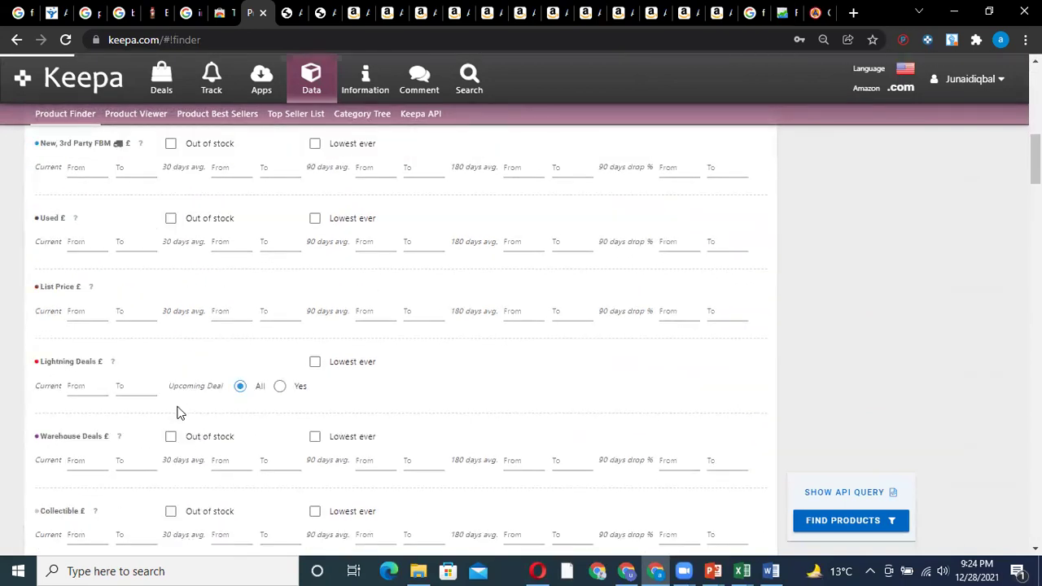
{"action": "scroll", "coordinate": [176, 411], "scroll_direction": "down", "scroll_amount": 15}
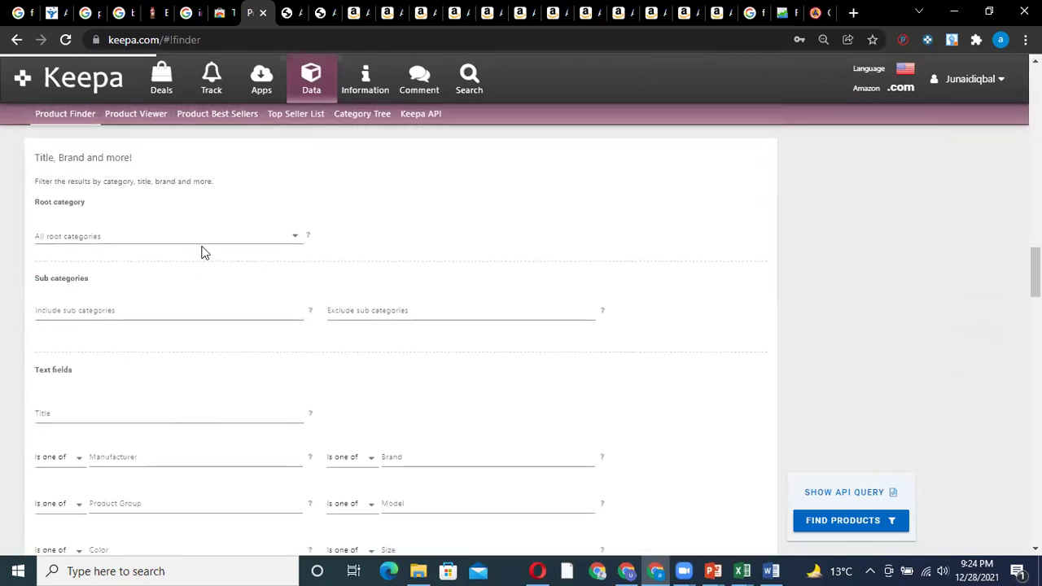
{"action": "scroll", "coordinate": [239, 388], "scroll_direction": "down", "scroll_amount": 4}
{"action": "scroll", "coordinate": [114, 416], "scroll_direction": "down", "scroll_amount": 7}
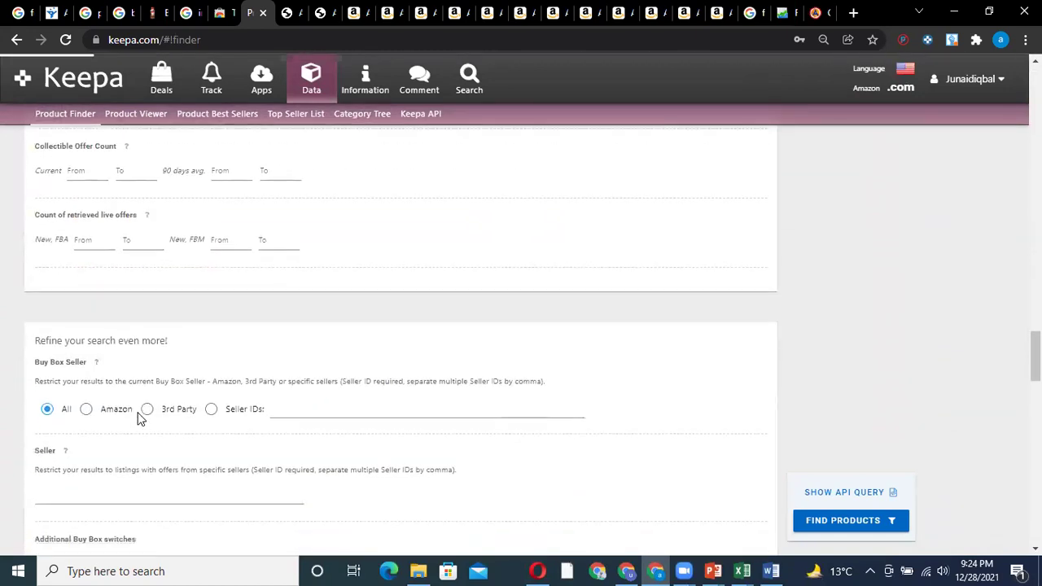
{"action": "scroll", "coordinate": [138, 417], "scroll_direction": "down", "scroll_amount": 1}
{"action": "left_click", "coordinate": [314, 354]}
{"action": "key", "text": "ctrl+v"}
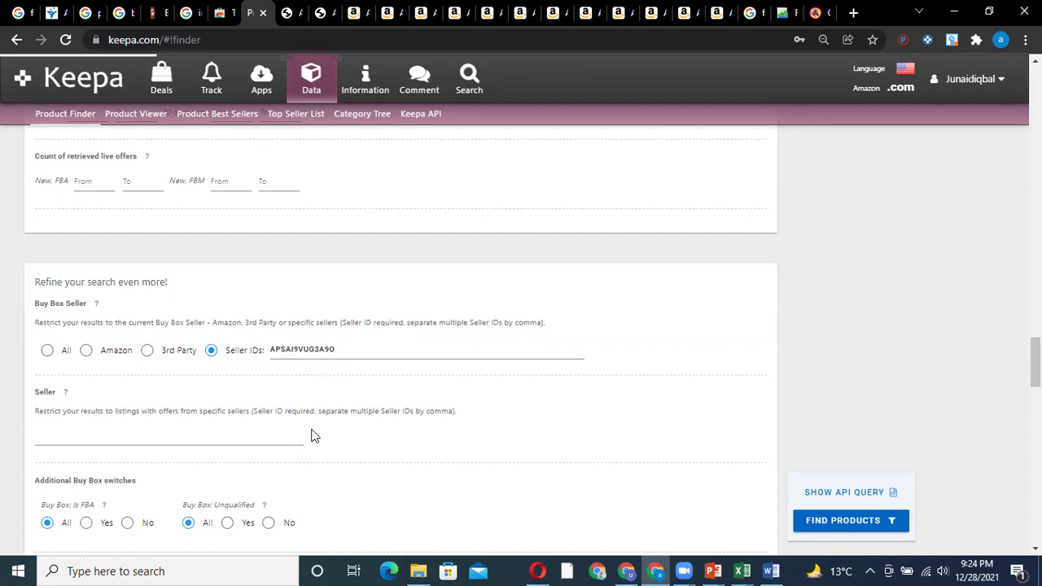
Set Buy Box: Is FBA to No, exclude digital products and run the product search.
{"action": "left_click", "coordinate": [129, 526]}
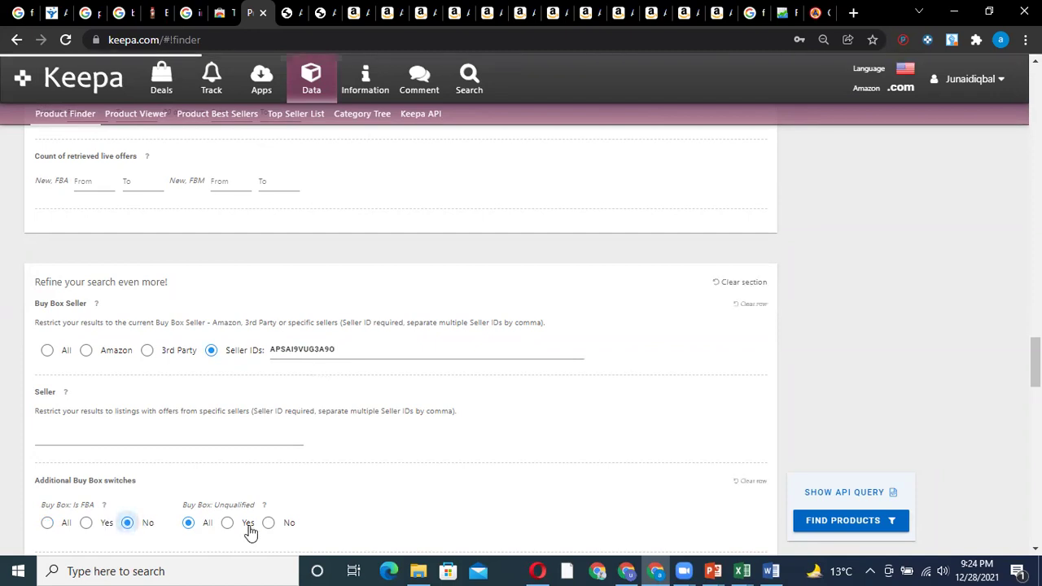
{"action": "scroll", "coordinate": [251, 530], "scroll_direction": "down", "scroll_amount": 2}
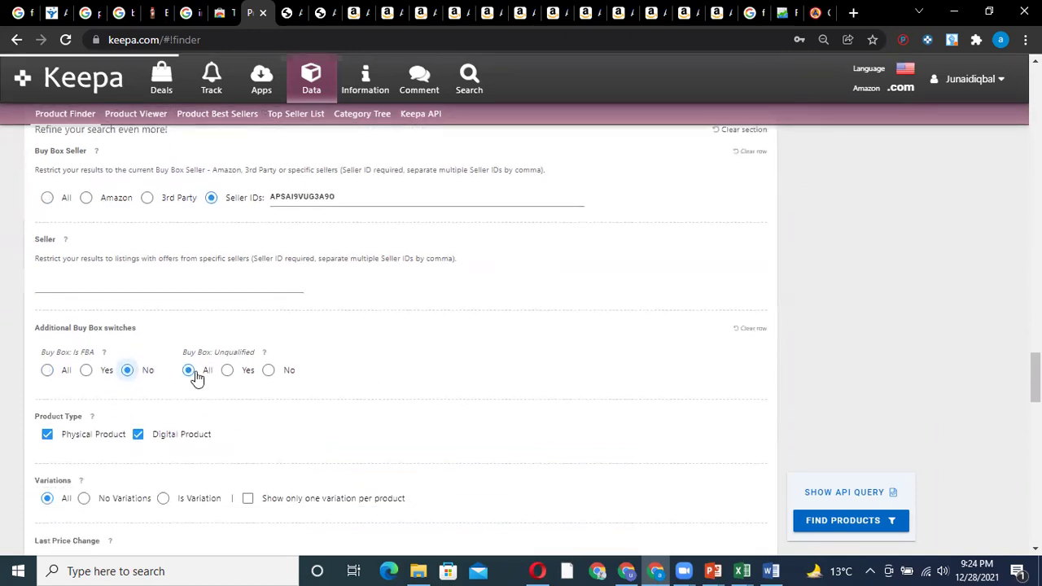
{"action": "left_click", "coordinate": [138, 433]}
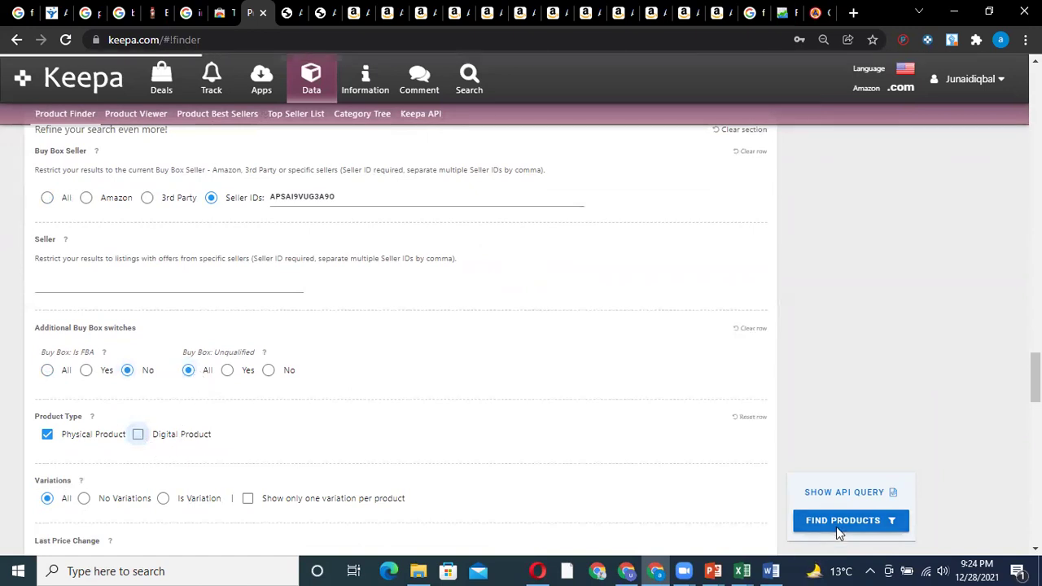
{"action": "left_click", "coordinate": [836, 526]}
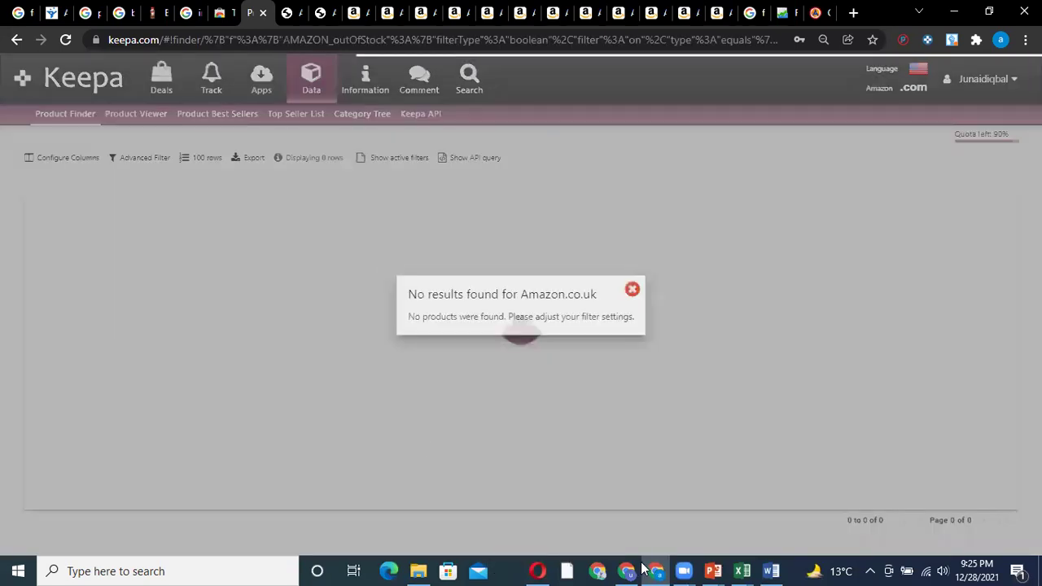
{"action": "mouse_move", "coordinate": [714, 570]}
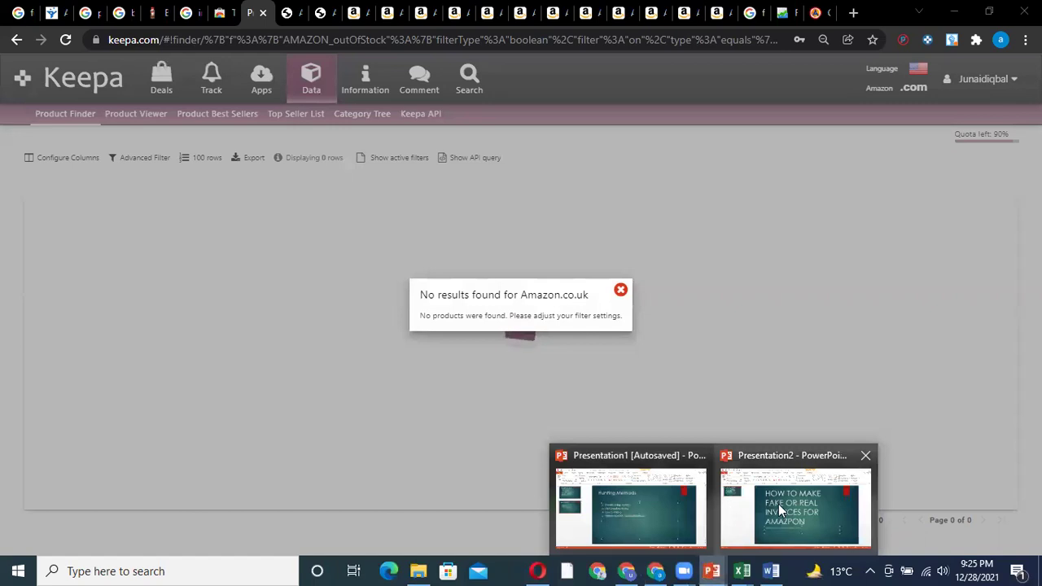
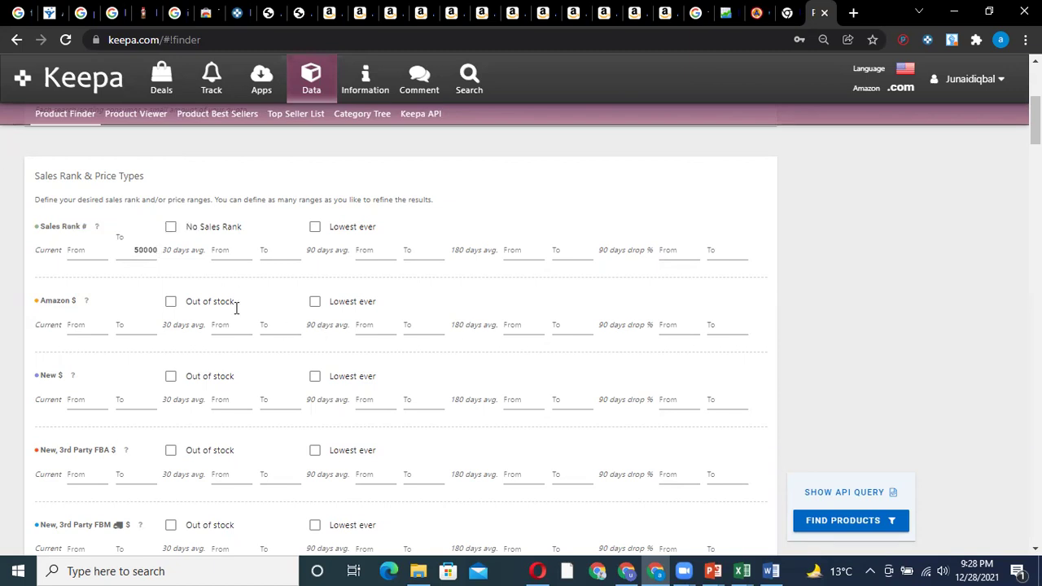
Require the Amazon and New, 3rd Party FBA offers to be out of stock in the new Product Finder query.
{"action": "left_click", "coordinate": [170, 302]}
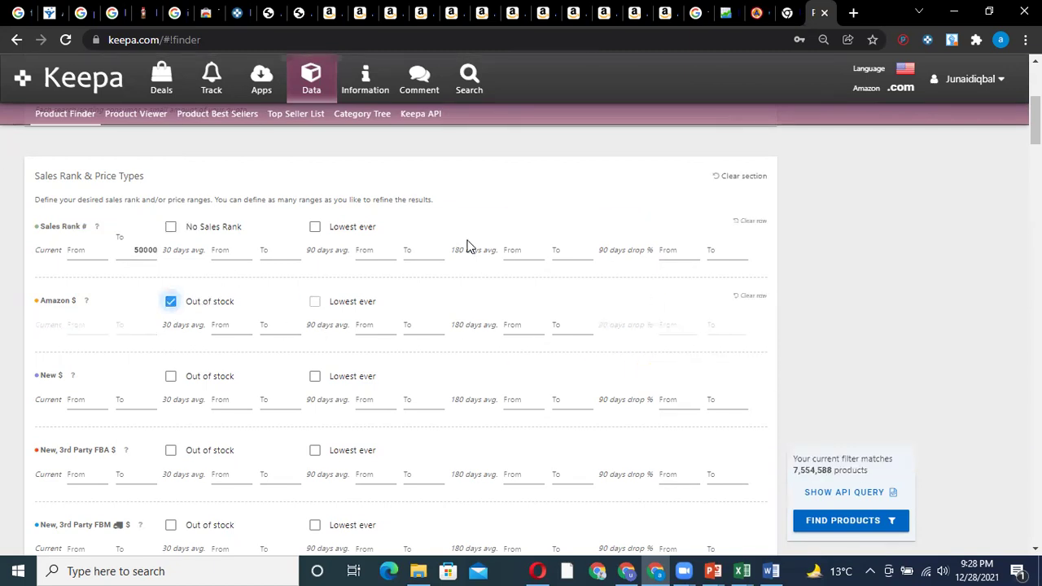
{"action": "scroll", "coordinate": [312, 319], "scroll_direction": "down", "scroll_amount": 3}
{"action": "left_click", "coordinate": [170, 222]}
{"action": "scroll", "coordinate": [179, 267], "scroll_direction": "down", "scroll_amount": 2}
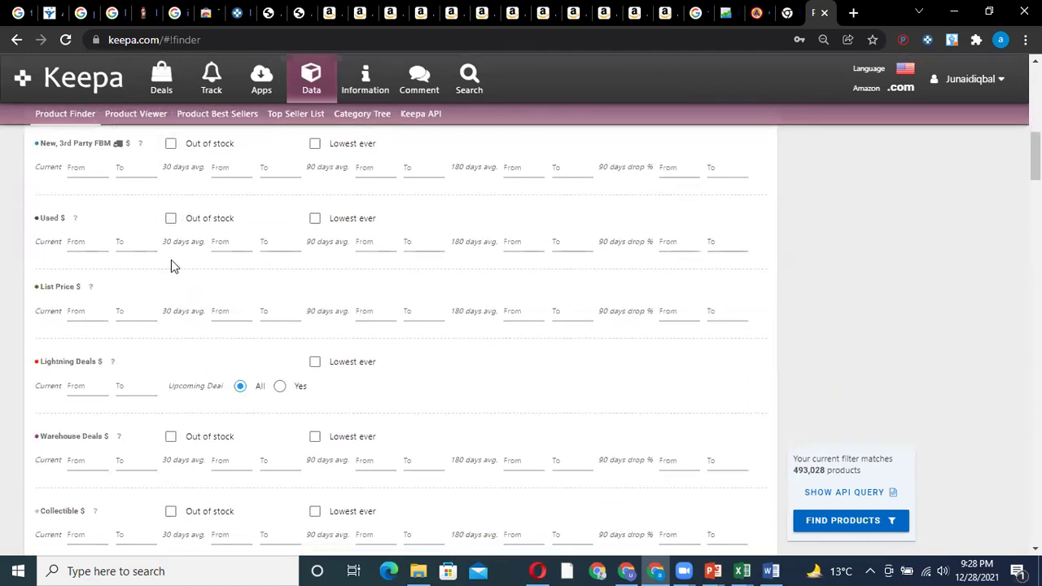
{"action": "scroll", "coordinate": [132, 240], "scroll_direction": "up", "scroll_amount": 1}
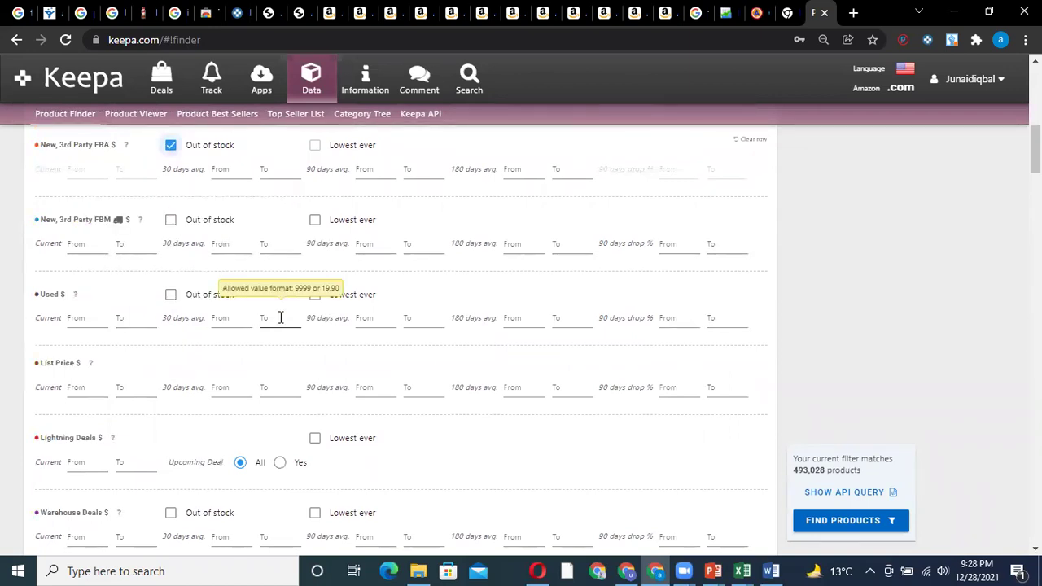
Look over the remaining price type filters and browse the available root categories without choosing one.
{"action": "scroll", "coordinate": [280, 317], "scroll_direction": "down", "scroll_amount": 2}
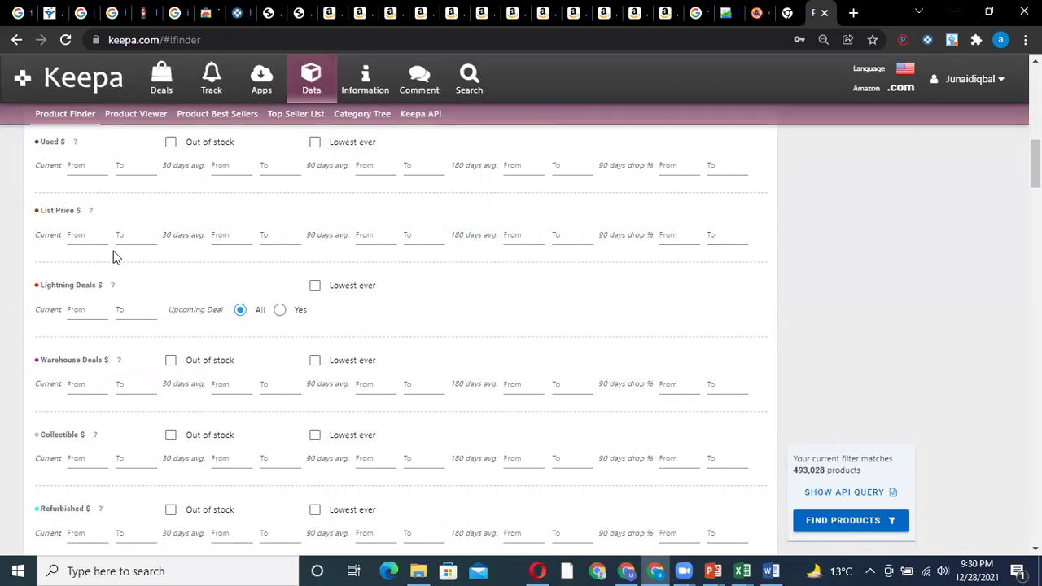
{"action": "scroll", "coordinate": [89, 302], "scroll_direction": "down", "scroll_amount": 1}
{"action": "scroll", "coordinate": [157, 365], "scroll_direction": "down", "scroll_amount": 2}
{"action": "scroll", "coordinate": [151, 367], "scroll_direction": "down", "scroll_amount": 6}
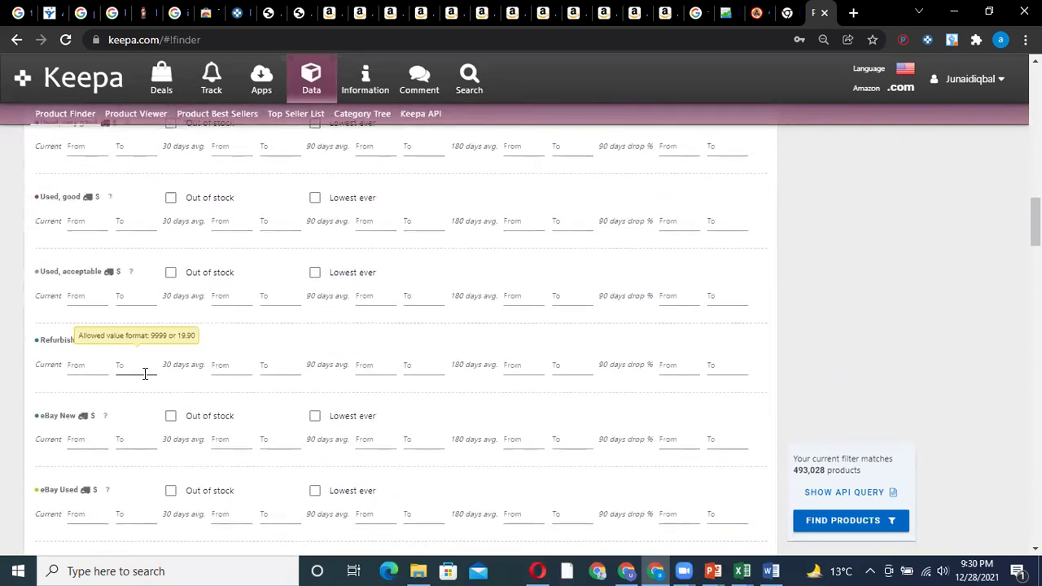
{"action": "scroll", "coordinate": [145, 374], "scroll_direction": "down", "scroll_amount": 1}
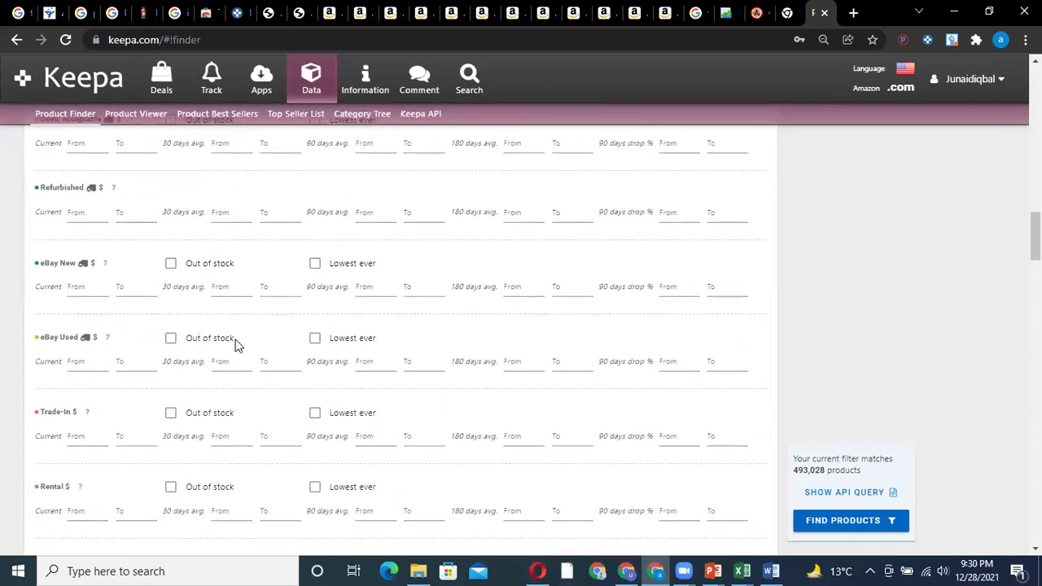
{"action": "scroll", "coordinate": [235, 328], "scroll_direction": "down", "scroll_amount": 4}
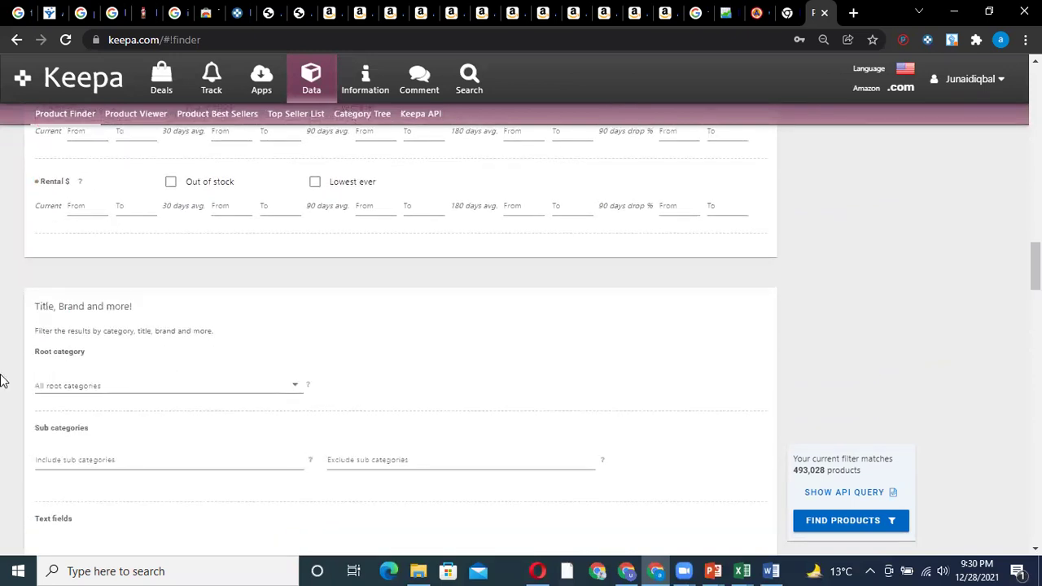
{"action": "left_click", "coordinate": [102, 388]}
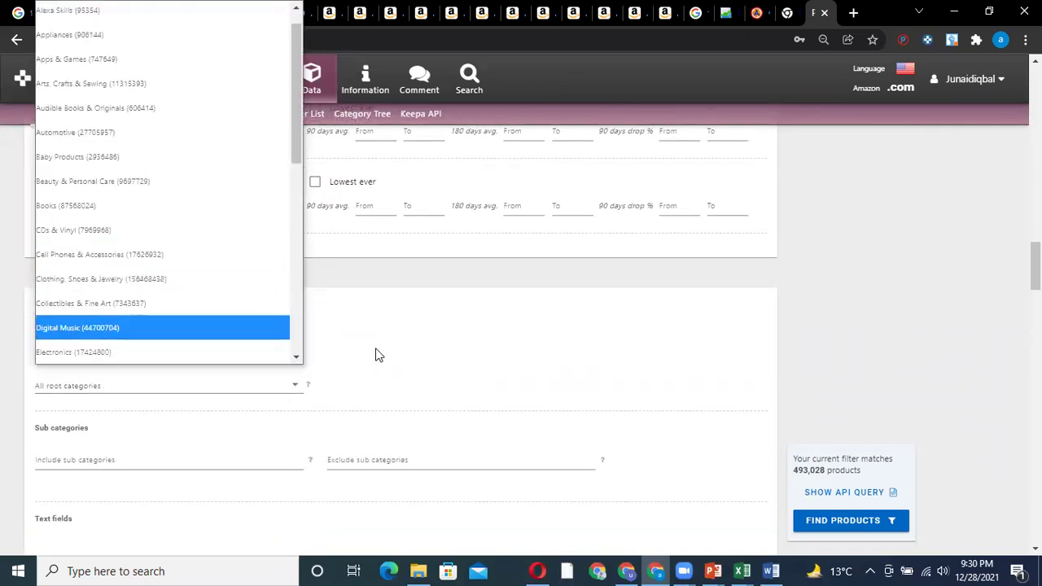
{"action": "scroll", "coordinate": [171, 87], "scroll_direction": "up", "scroll_amount": 1}
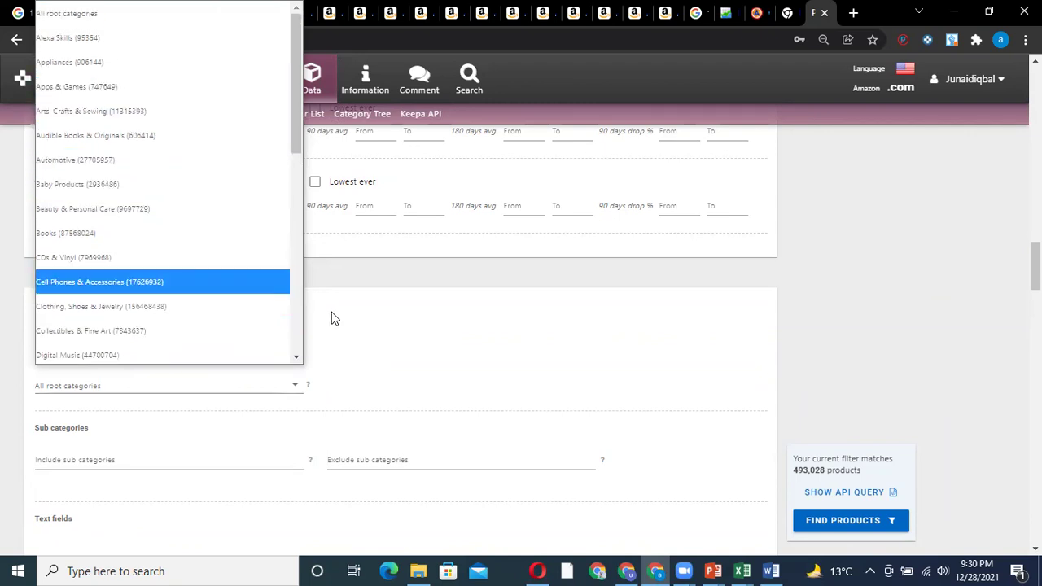
{"action": "scroll", "coordinate": [183, 293], "scroll_direction": "down", "scroll_amount": 4}
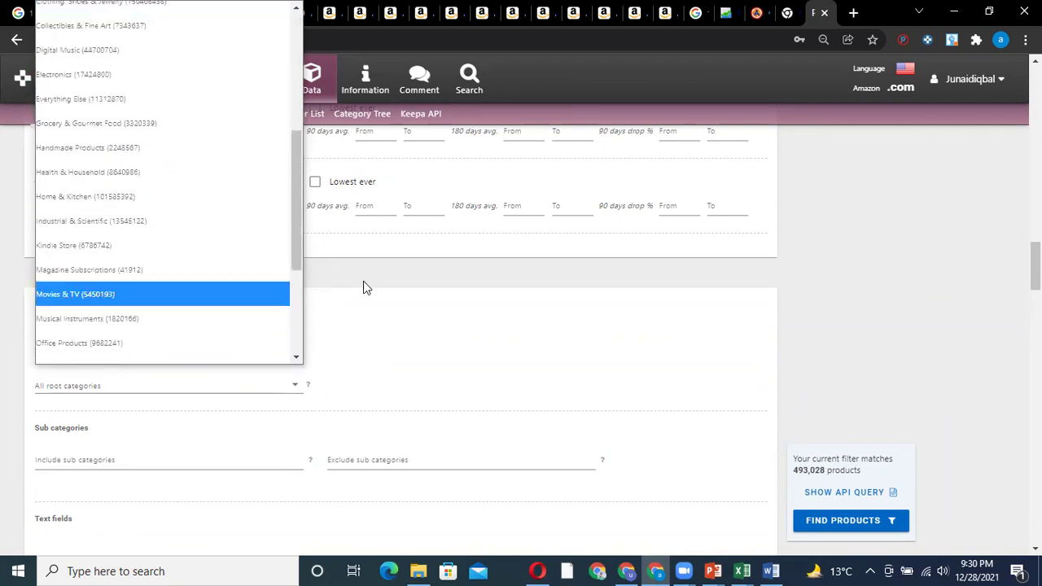
{"action": "left_click", "coordinate": [376, 308]}
Examine the text field filters, such as title, manufacturer, brand, languages and part number.
{"action": "scroll", "coordinate": [78, 391], "scroll_direction": "down", "scroll_amount": 5}
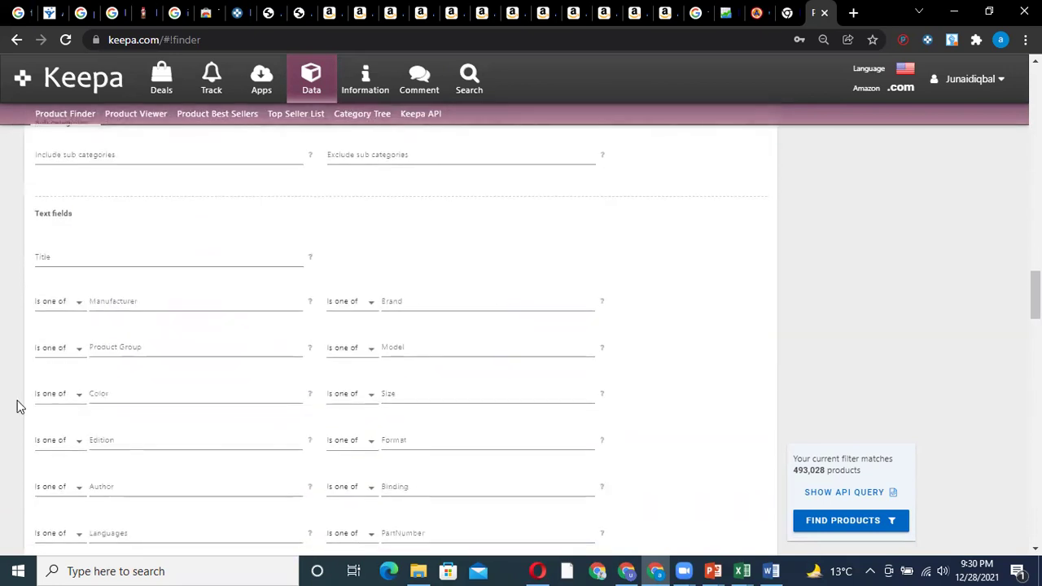
{"action": "scroll", "coordinate": [89, 411], "scroll_direction": "down", "scroll_amount": 4}
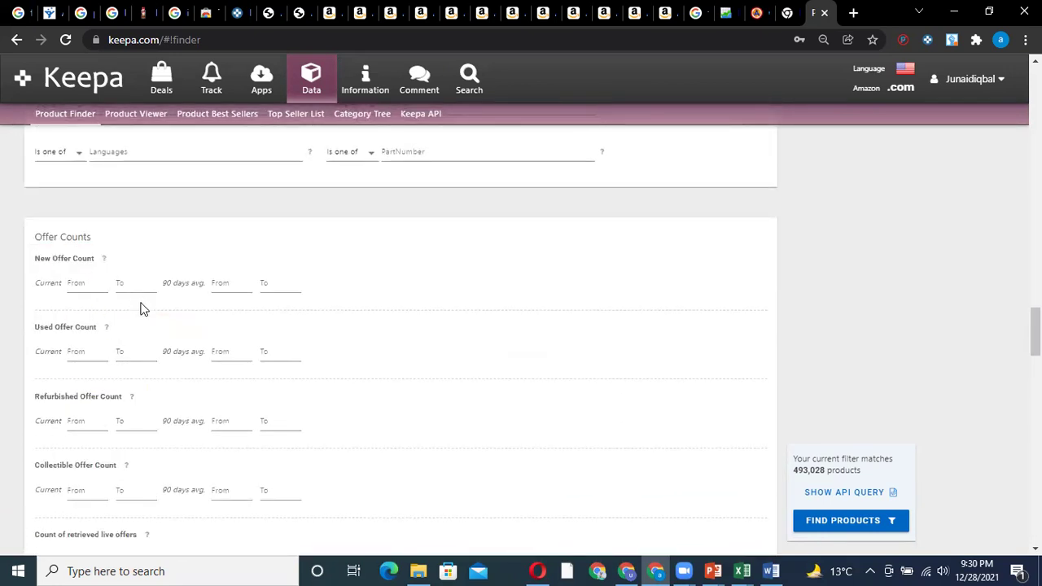
{"action": "scroll", "coordinate": [140, 307], "scroll_direction": "up", "scroll_amount": 5}
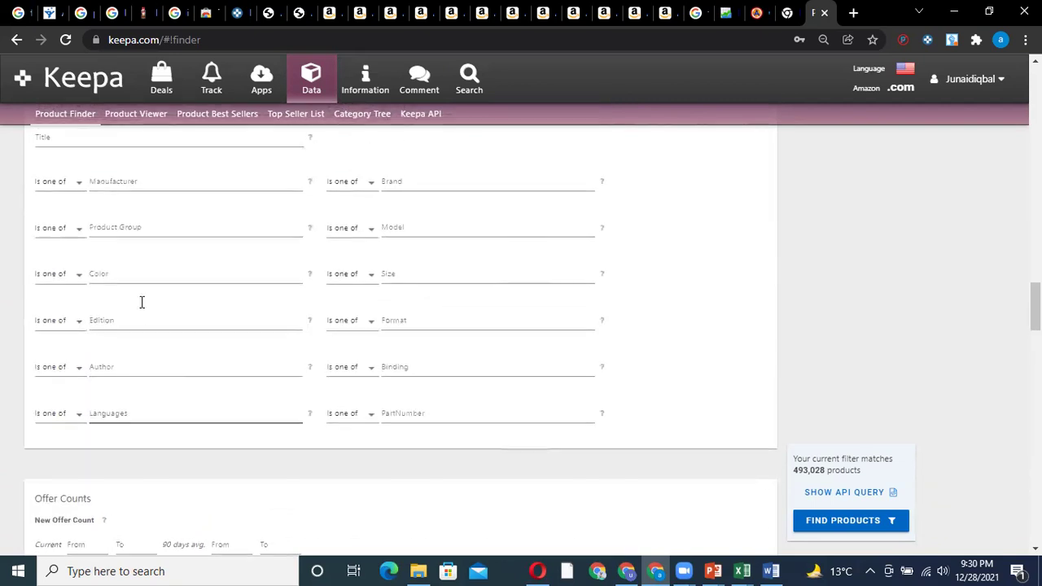
{"action": "scroll", "coordinate": [121, 305], "scroll_direction": "up", "scroll_amount": 4}
{"action": "scroll", "coordinate": [121, 305], "scroll_direction": "down", "scroll_amount": 4}
{"action": "left_click", "coordinate": [154, 155]}
{"action": "left_click", "coordinate": [389, 151]}
Examine the Offer Counts filters and their ranges for new, used, refurbished and collectible offers.
{"action": "scroll", "coordinate": [239, 274], "scroll_direction": "down", "scroll_amount": 15}
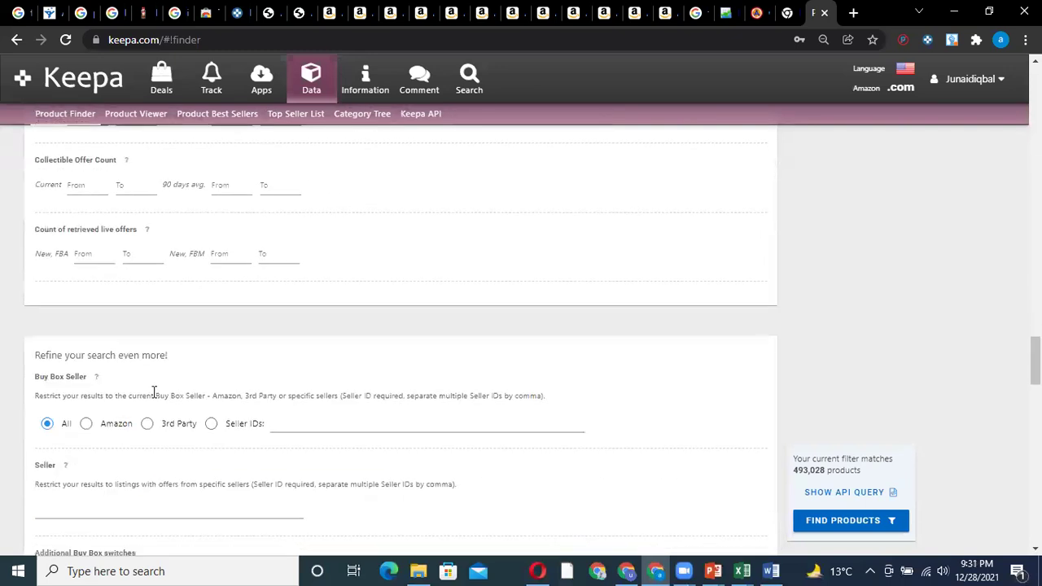
{"action": "scroll", "coordinate": [81, 341], "scroll_direction": "up", "scroll_amount": 2}
{"action": "left_click", "coordinate": [74, 335]}
{"action": "scroll", "coordinate": [95, 323], "scroll_direction": "up", "scroll_amount": 1}
{"action": "left_click", "coordinate": [84, 273]}
{"action": "left_click", "coordinate": [136, 310]}
{"action": "left_click", "coordinate": [118, 342]}
{"action": "scroll", "coordinate": [119, 339], "scroll_direction": "down", "scroll_amount": 3}
{"action": "scroll", "coordinate": [119, 338], "scroll_direction": "down", "scroll_amount": 1}
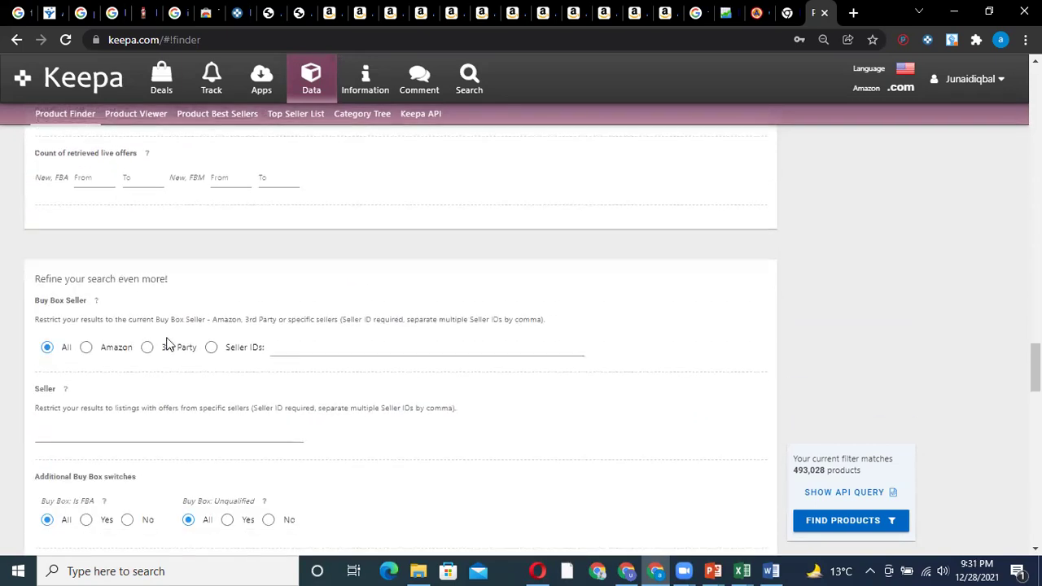
Limit the Buy Box to 3rd Party sellers with Is FBA set to No, and exclude digital products.
{"action": "left_click", "coordinate": [147, 348]}
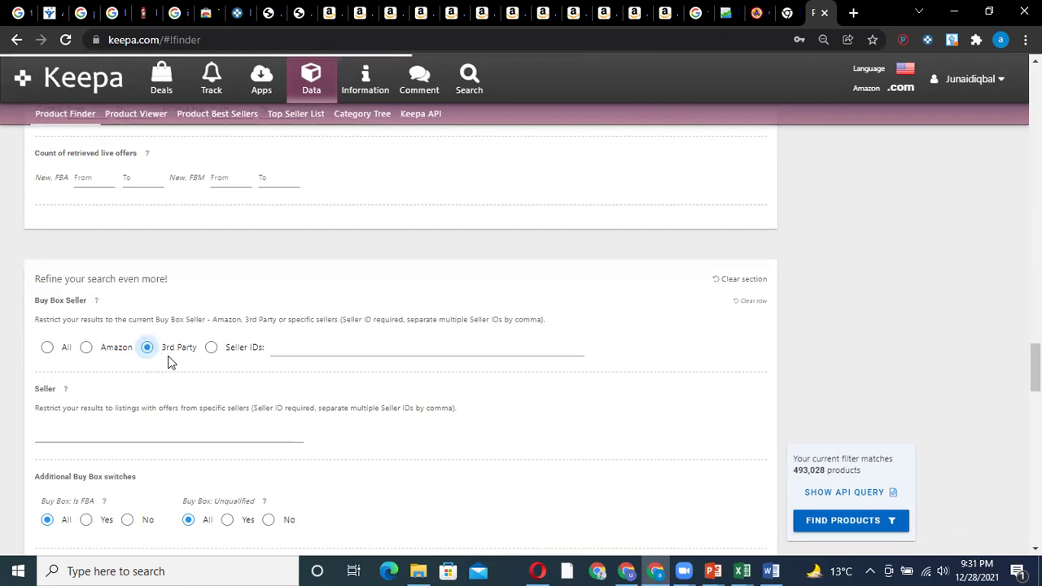
{"action": "scroll", "coordinate": [124, 368], "scroll_direction": "down", "scroll_amount": 2}
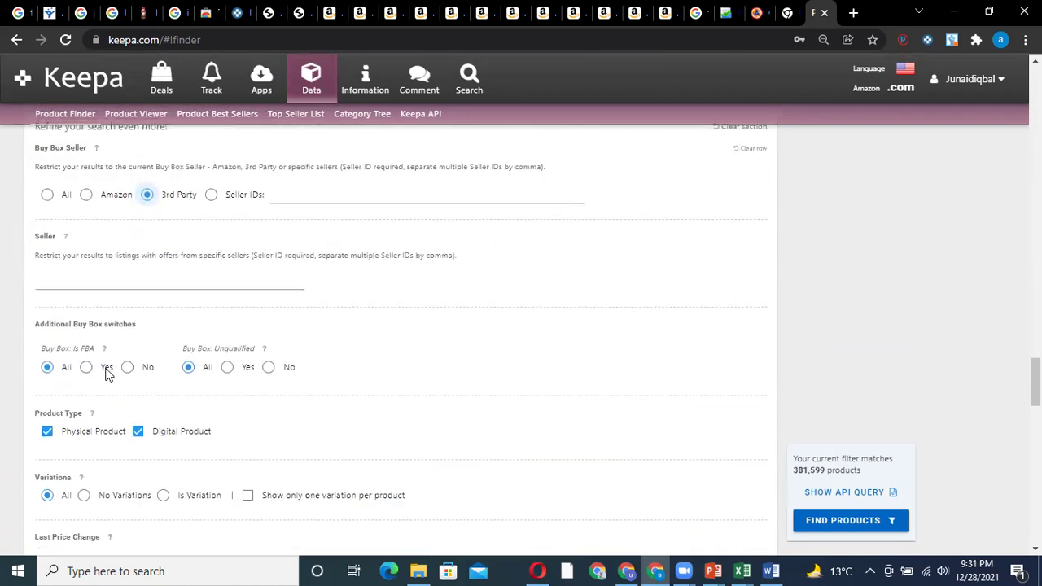
{"action": "left_click", "coordinate": [127, 367]}
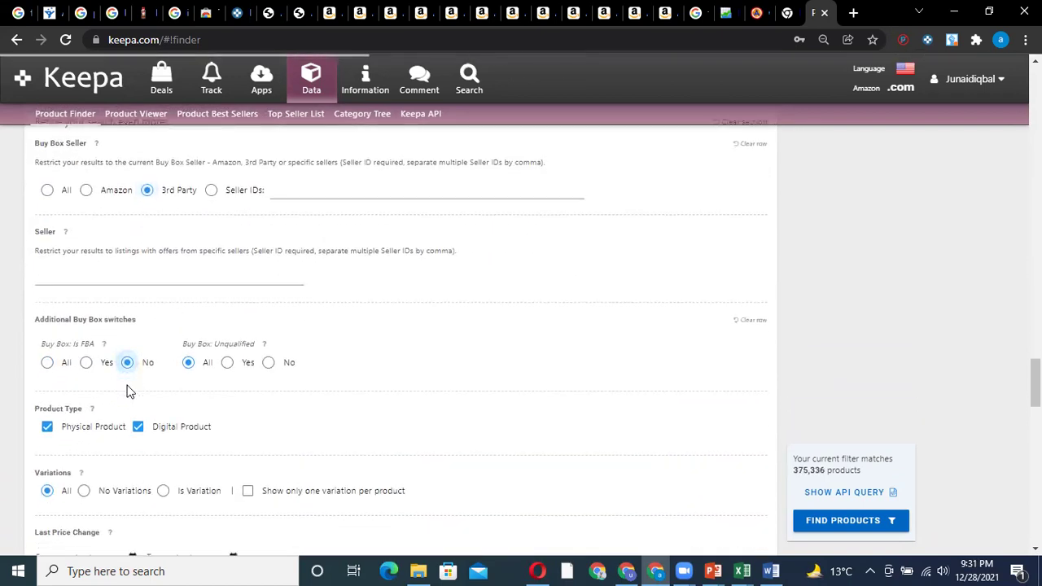
{"action": "scroll", "coordinate": [127, 389], "scroll_direction": "down", "scroll_amount": 2}
{"action": "left_click", "coordinate": [138, 278]}
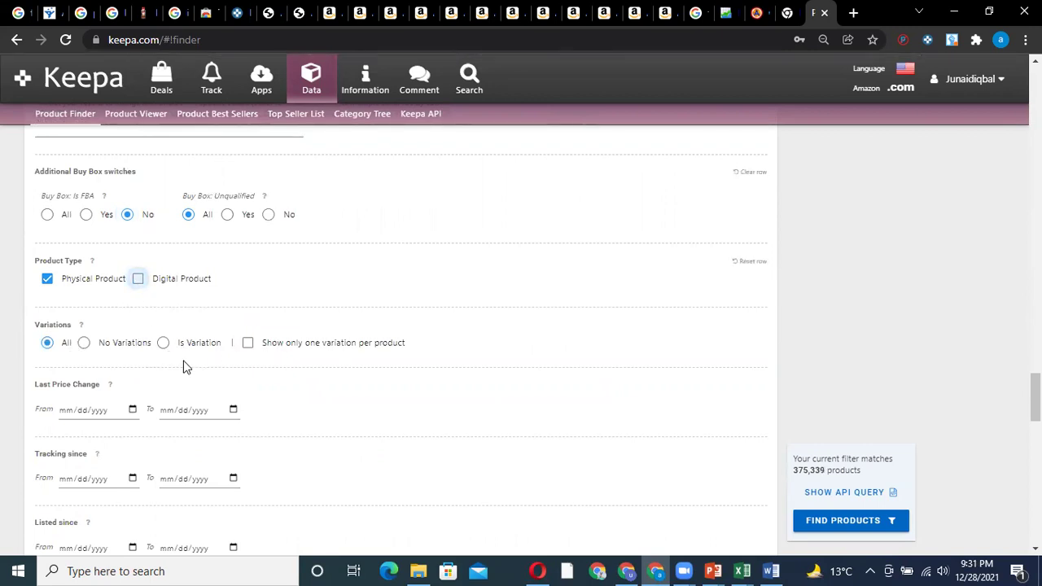
Examine the variation, date, out of stock percentage, sales rank drop and review filters.
{"action": "scroll", "coordinate": [184, 366], "scroll_direction": "down", "scroll_amount": 1}
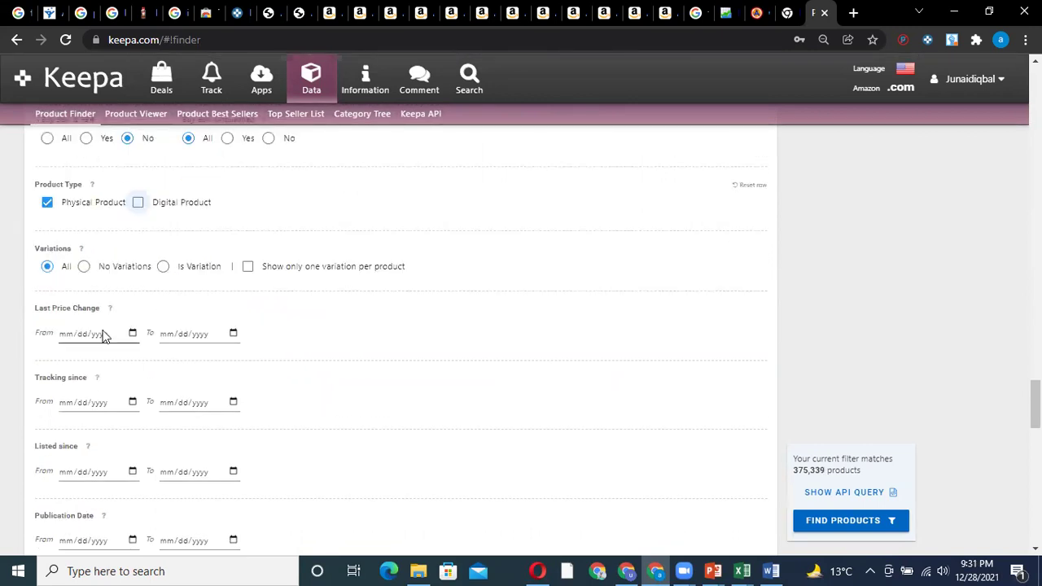
{"action": "left_click", "coordinate": [173, 335]}
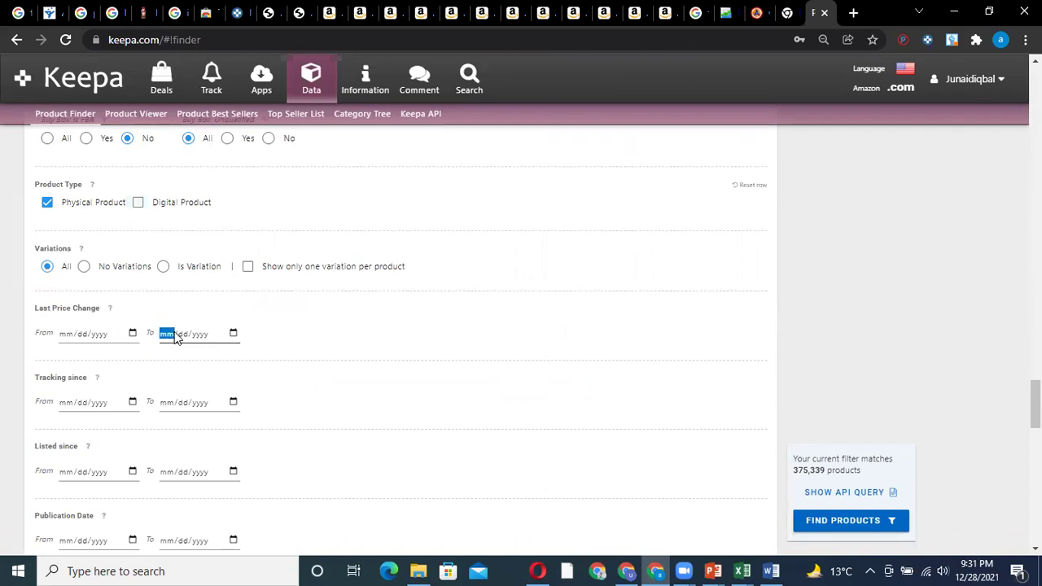
{"action": "left_click", "coordinate": [86, 341]}
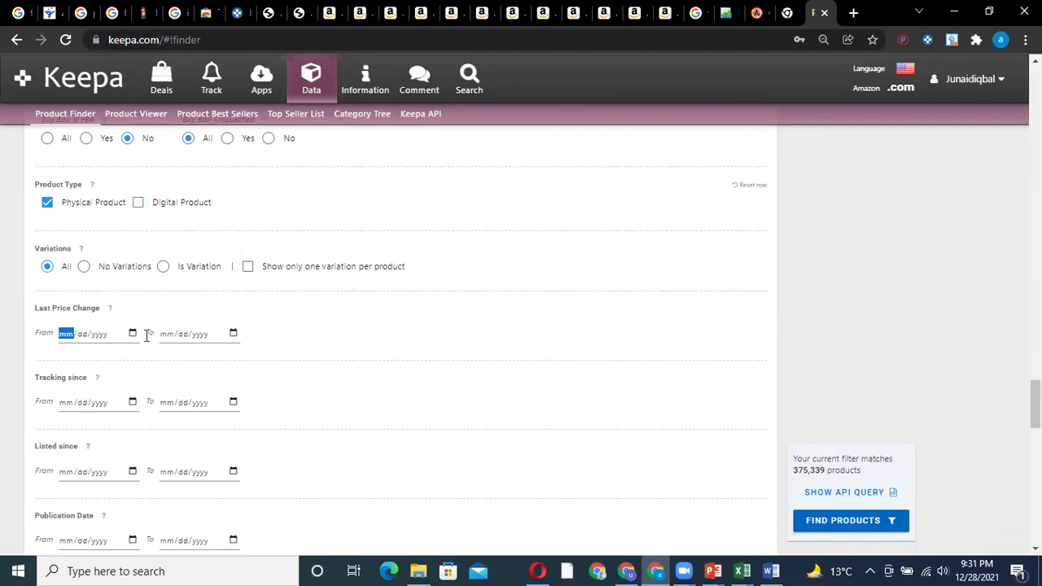
{"action": "scroll", "coordinate": [141, 383], "scroll_direction": "down", "scroll_amount": 2}
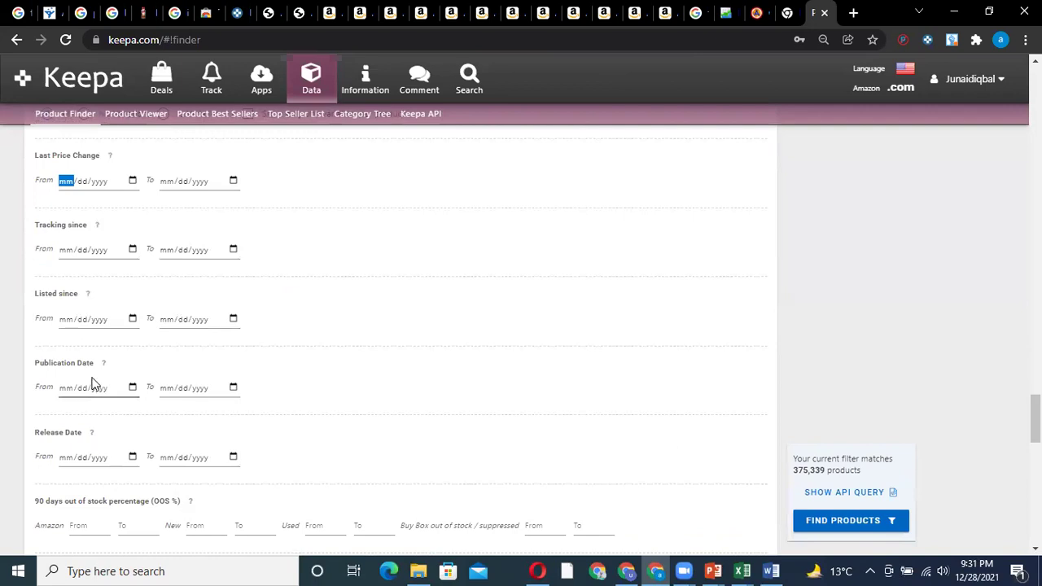
{"action": "scroll", "coordinate": [94, 384], "scroll_direction": "down", "scroll_amount": 2}
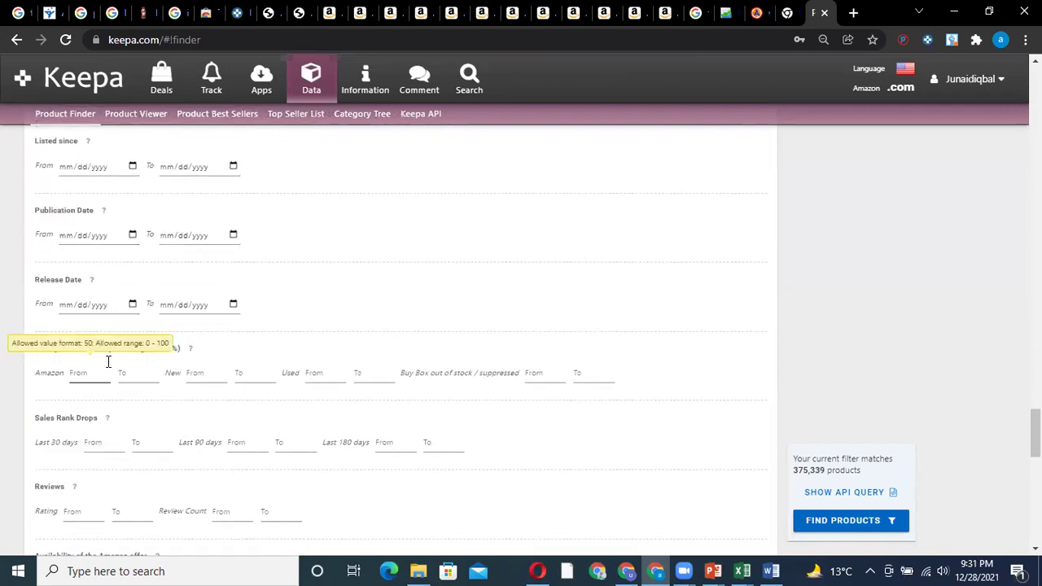
{"action": "scroll", "coordinate": [98, 350], "scroll_direction": "down", "scroll_amount": 2}
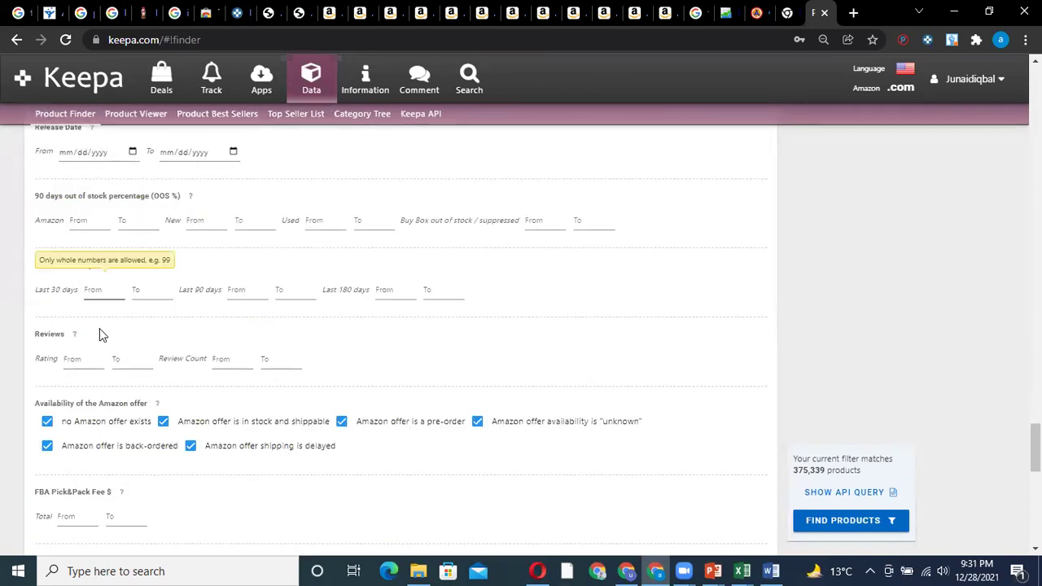
{"action": "left_click", "coordinate": [137, 361]}
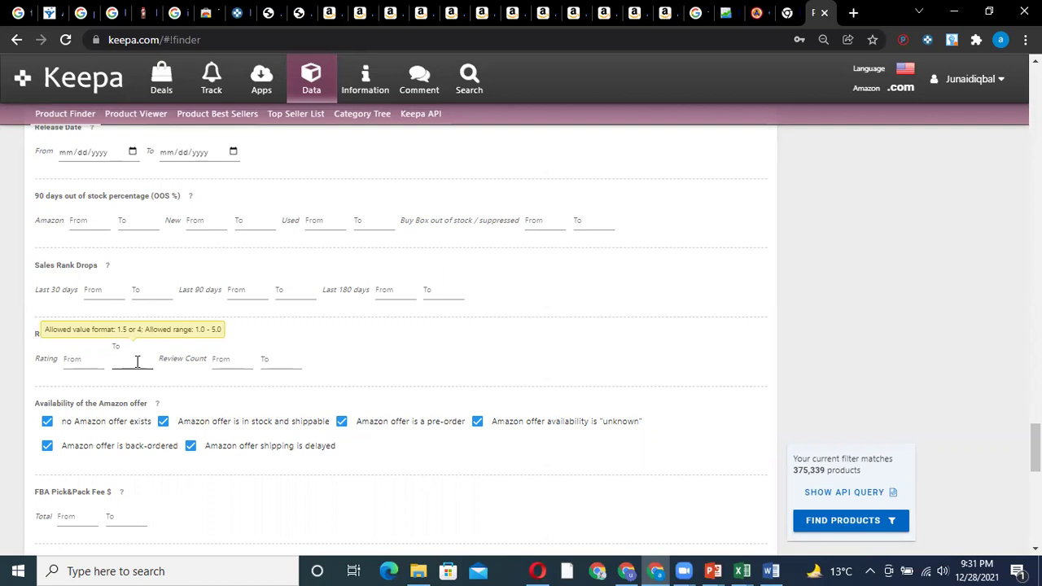
{"action": "left_click", "coordinate": [232, 361]}
Exclude products whose Amazon offer availability is "unknown".
{"action": "scroll", "coordinate": [248, 364], "scroll_direction": "down", "scroll_amount": 1}
{"action": "scroll", "coordinate": [248, 364], "scroll_direction": "down", "scroll_amount": 2}
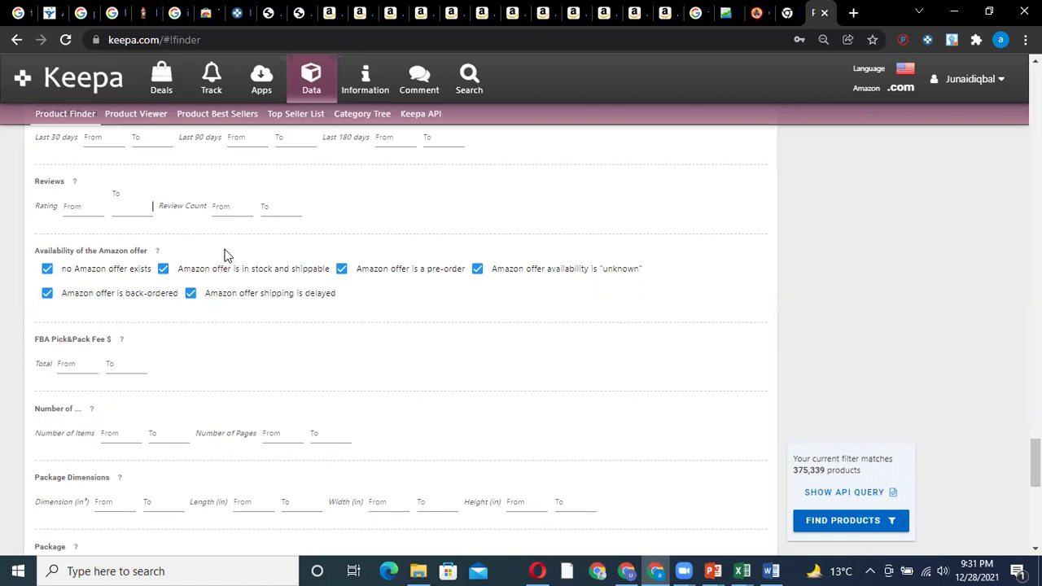
{"action": "left_click", "coordinate": [142, 210]}
{"action": "left_click", "coordinate": [478, 269]}
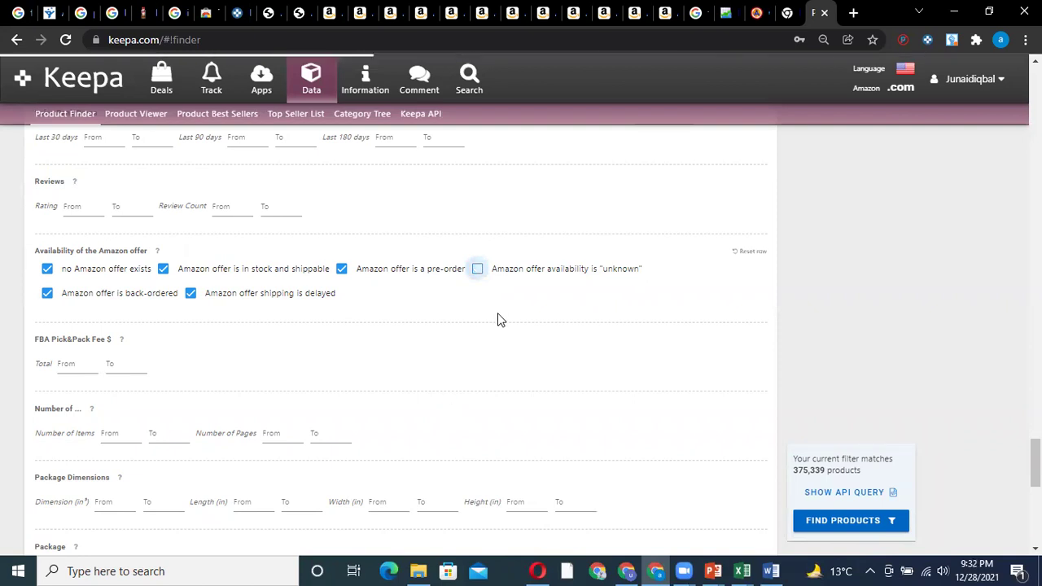
Examine the FBA Pick&Pack fee, number of items, package and item dimension, and weight filters.
{"action": "scroll", "coordinate": [310, 326], "scroll_direction": "down", "scroll_amount": 2}
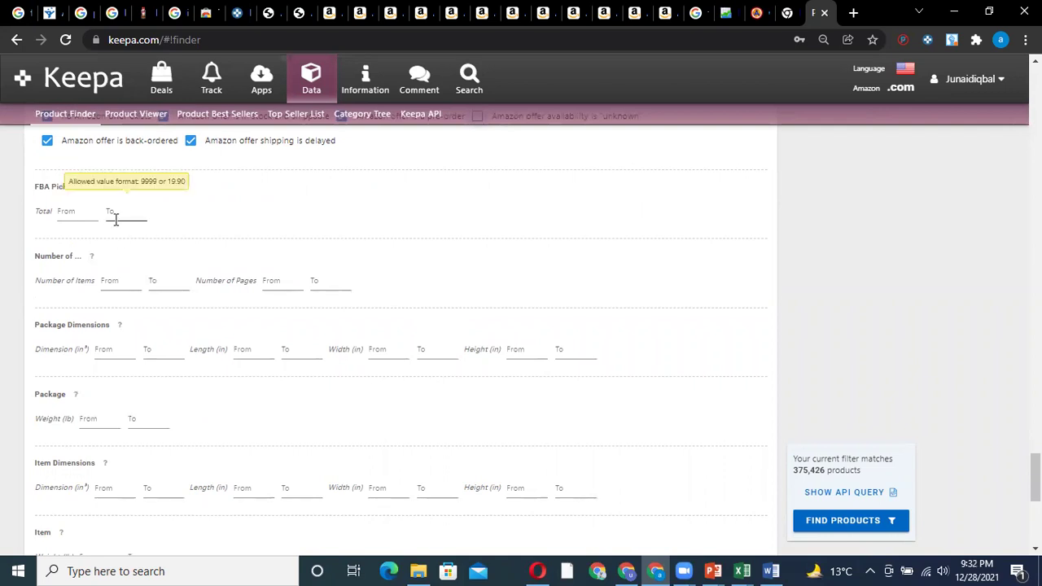
{"action": "scroll", "coordinate": [163, 224], "scroll_direction": "down", "scroll_amount": 1}
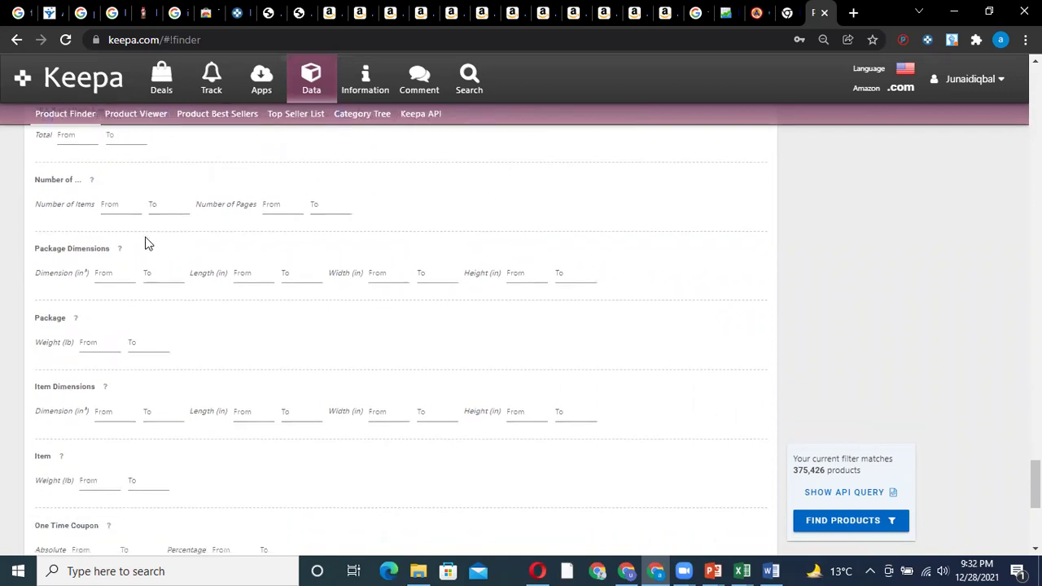
{"action": "left_click", "coordinate": [107, 344]}
{"action": "left_click", "coordinate": [147, 348]}
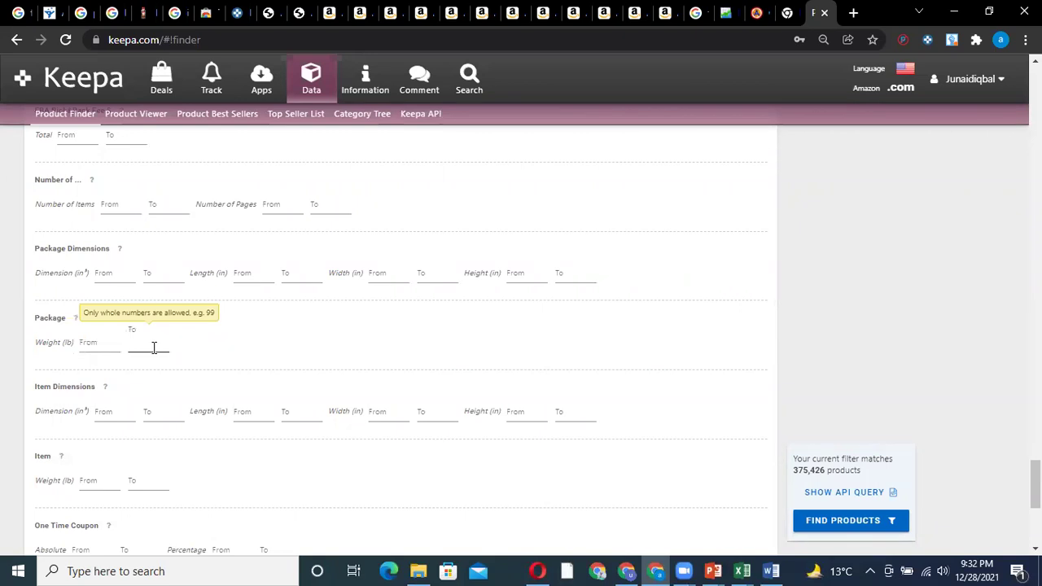
{"action": "left_click", "coordinate": [96, 344]}
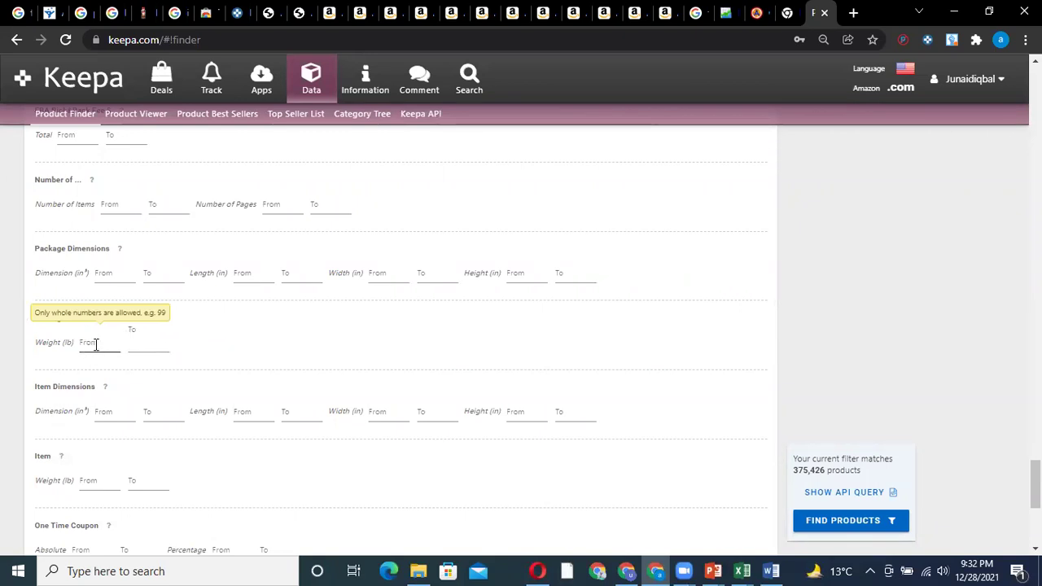
{"action": "double_click", "coordinate": [69, 342]}
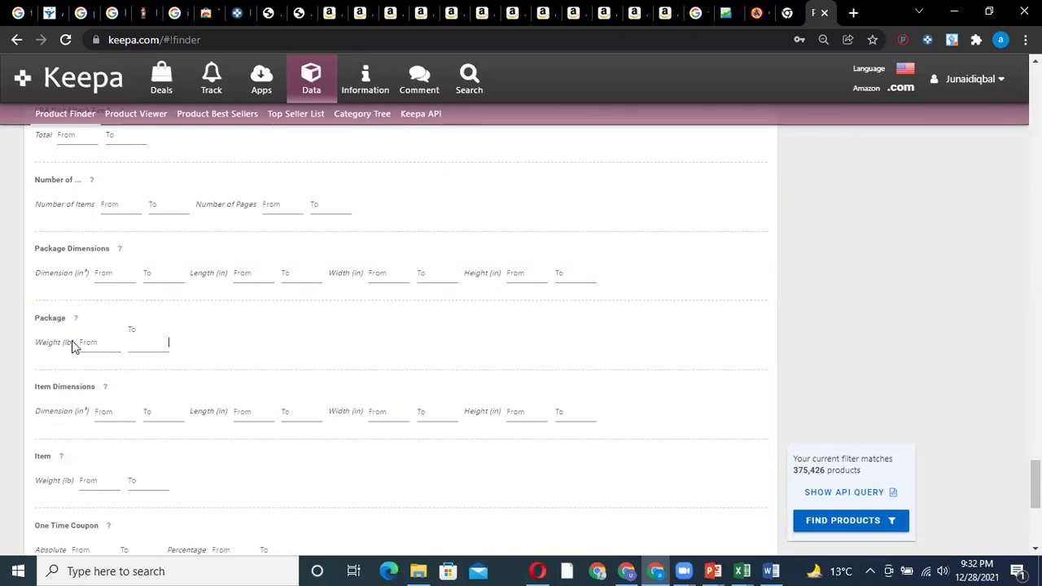
{"action": "left_click", "coordinate": [129, 343]}
{"action": "scroll", "coordinate": [138, 351], "scroll_direction": "down", "scroll_amount": 2}
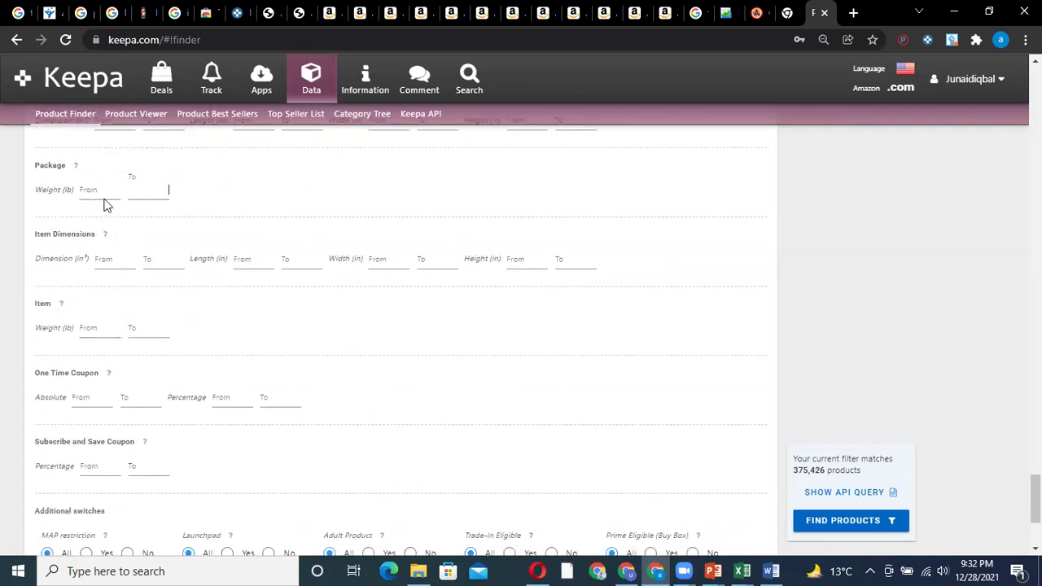
{"action": "left_click", "coordinate": [161, 189]}
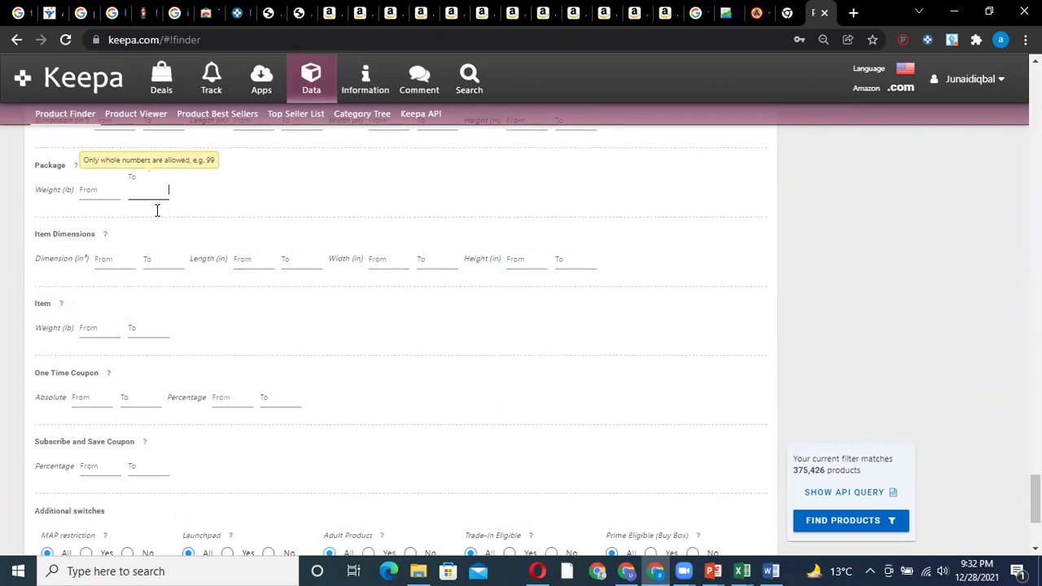
{"action": "left_click", "coordinate": [155, 328]}
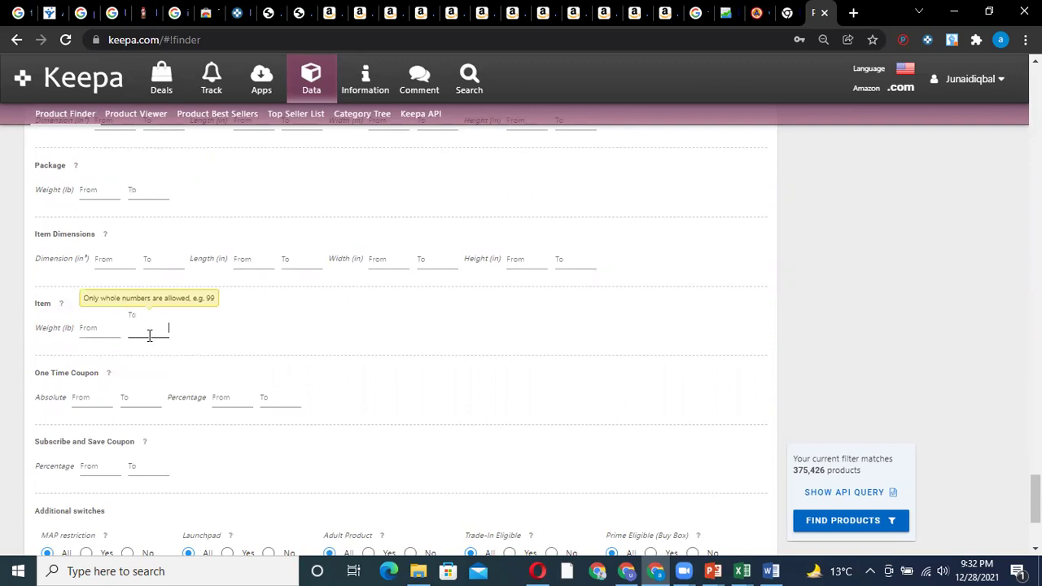
Set the Adult Product switch to No in the additional switches.
{"action": "scroll", "coordinate": [149, 336], "scroll_direction": "down", "scroll_amount": 2}
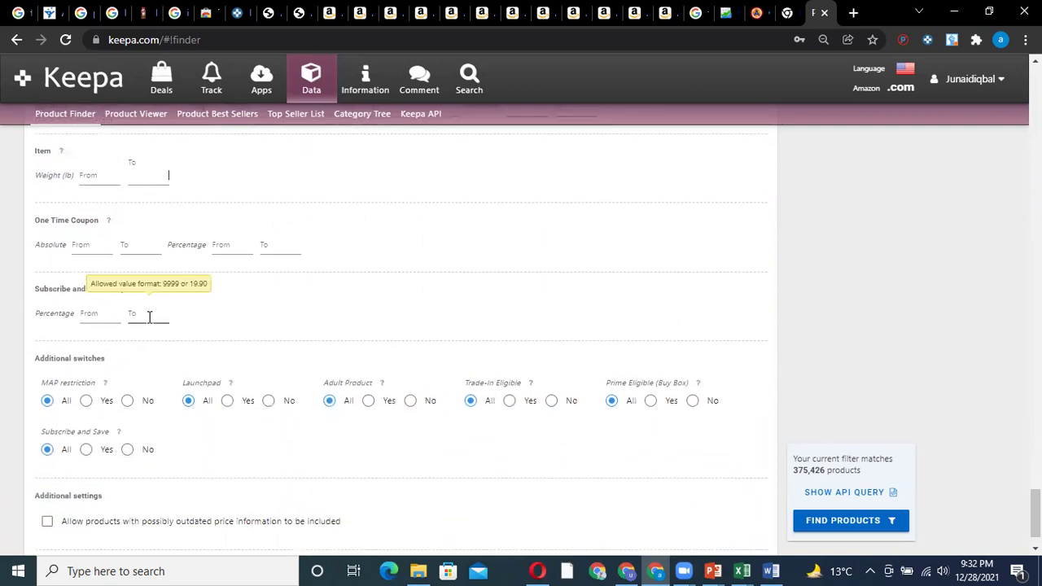
{"action": "scroll", "coordinate": [149, 316], "scroll_direction": "down", "scroll_amount": 1}
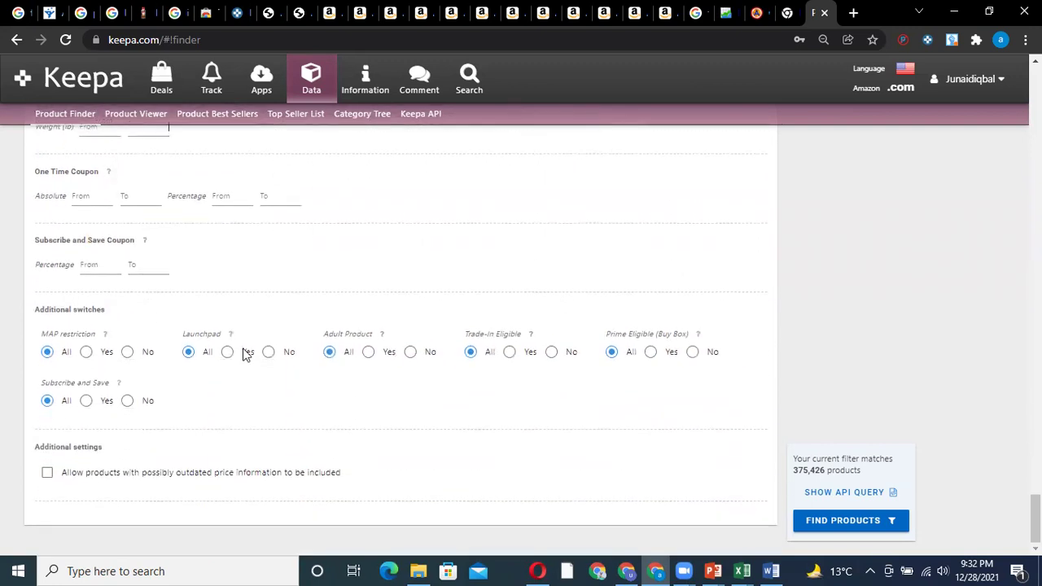
{"action": "left_click", "coordinate": [411, 355]}
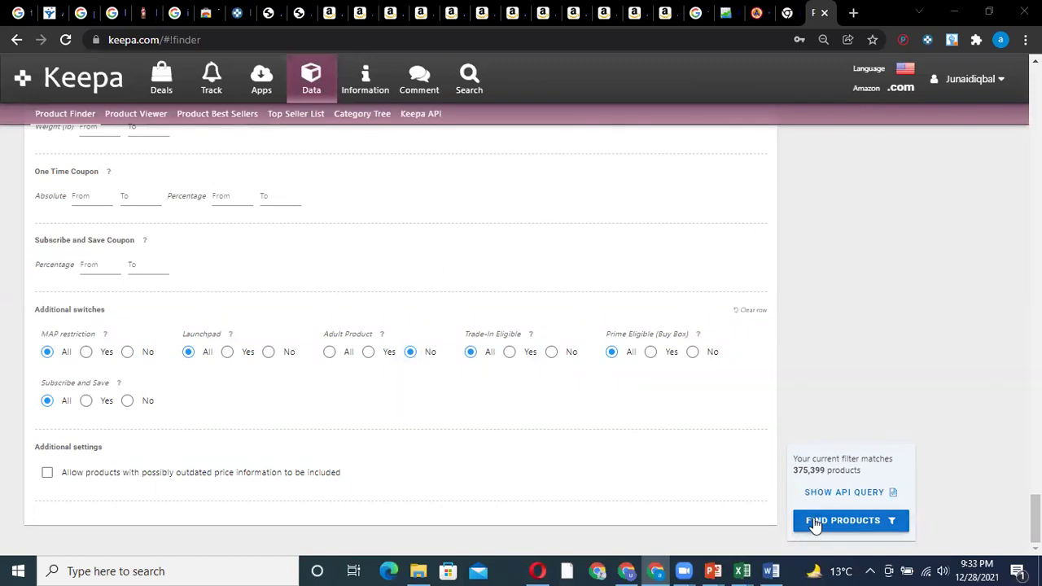
Look back over the chosen filters and run the product search with them.
{"action": "scroll", "coordinate": [683, 295], "scroll_direction": "up", "scroll_amount": 4}
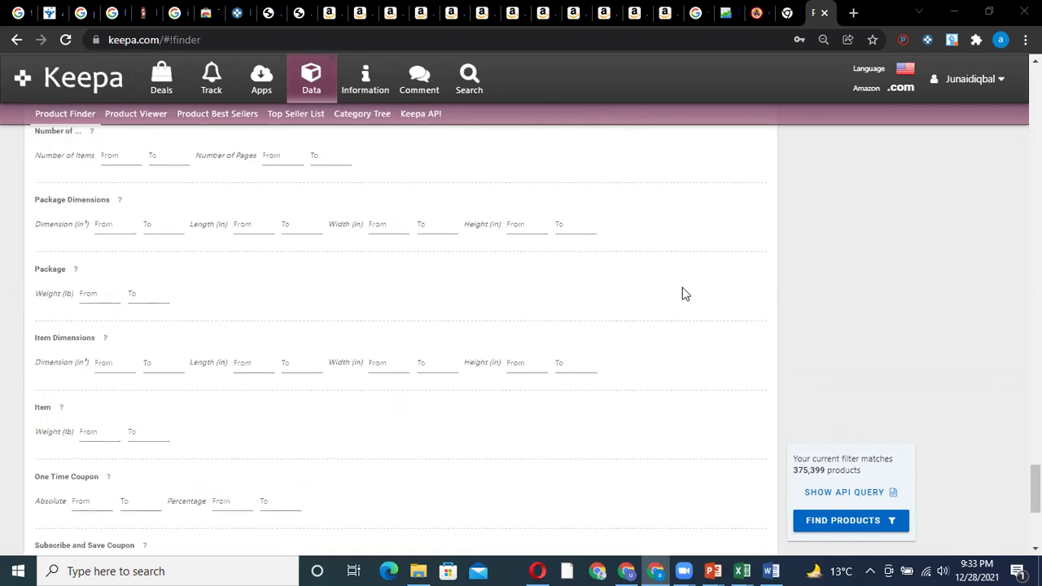
{"action": "scroll", "coordinate": [730, 342], "scroll_direction": "up", "scroll_amount": 3}
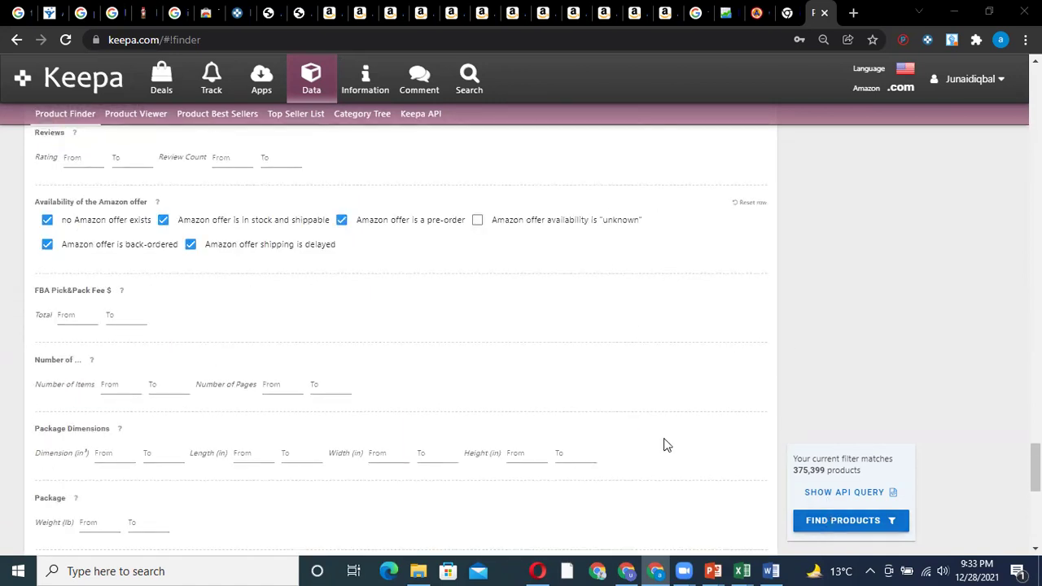
{"action": "left_click", "coordinate": [802, 521]}
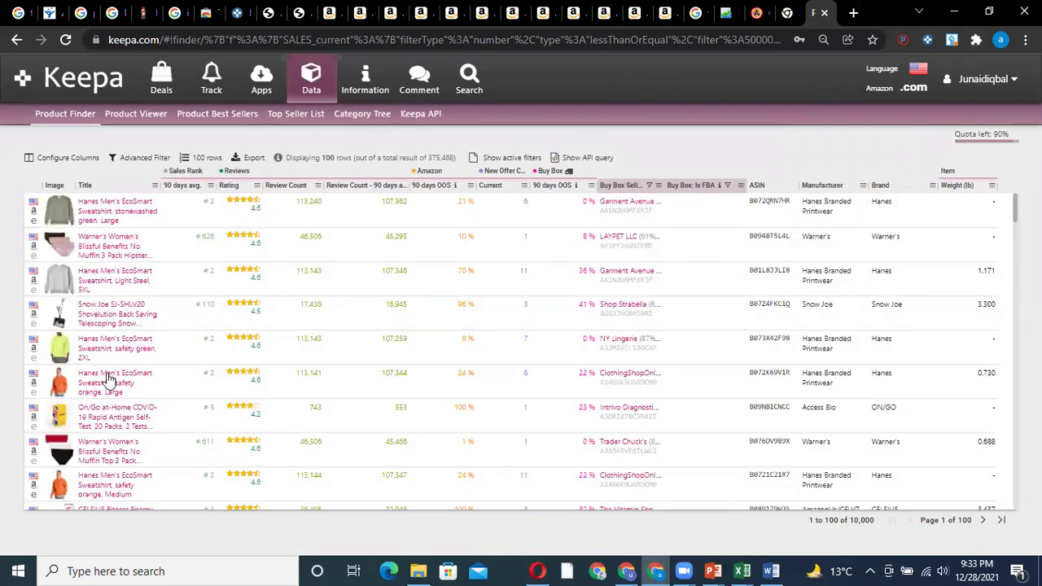
Open the Amazon listing of the Light Steel 5XL Hanes Men's EcoSmart Sweatshirt and check its price, stock, seller and competing offers.
{"action": "left_click", "coordinate": [33, 280]}
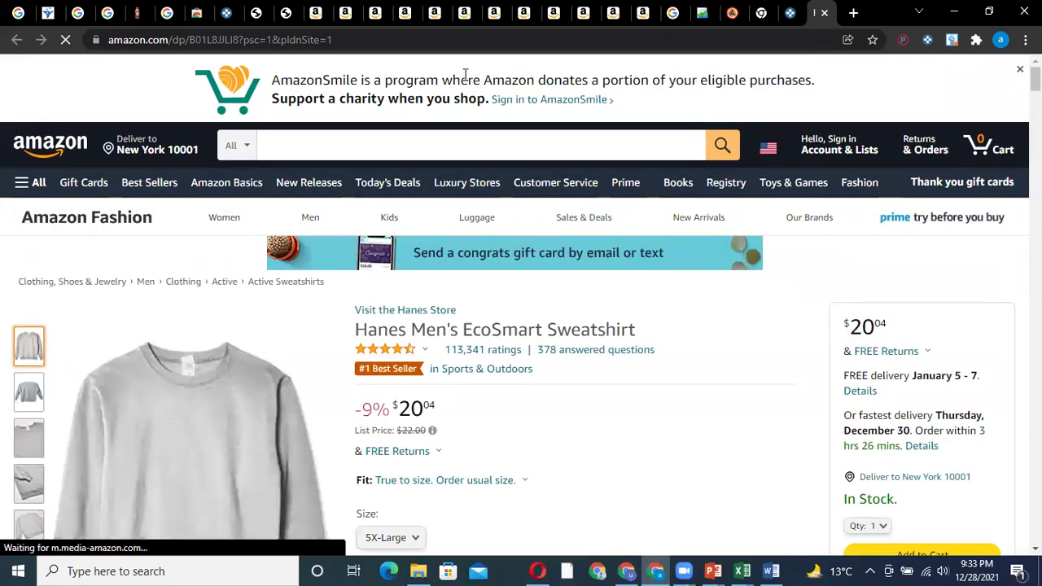
{"action": "scroll", "coordinate": [495, 187], "scroll_direction": "down", "scroll_amount": 2}
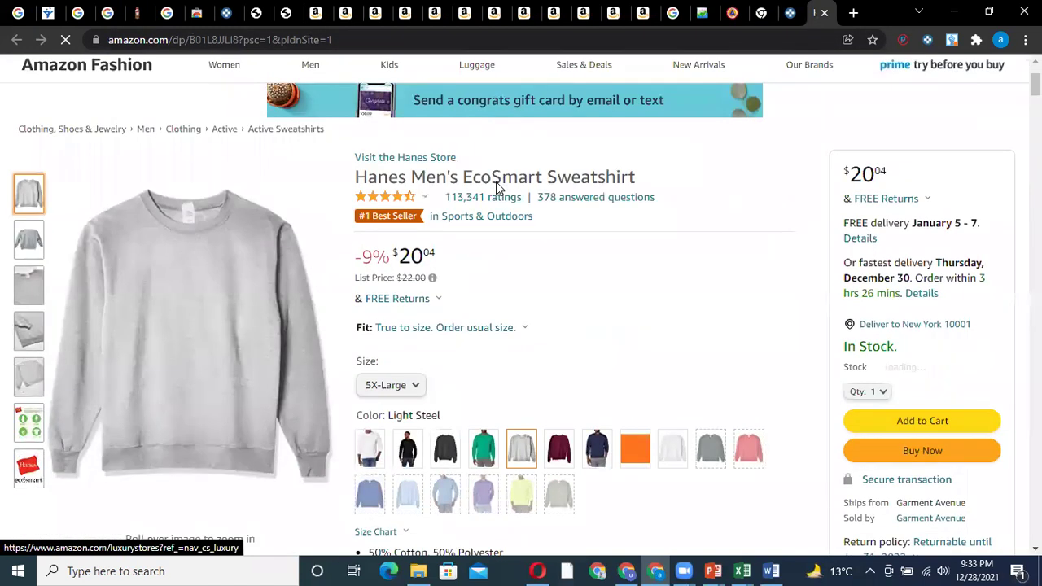
{"action": "scroll", "coordinate": [496, 187], "scroll_direction": "down", "scroll_amount": 4}
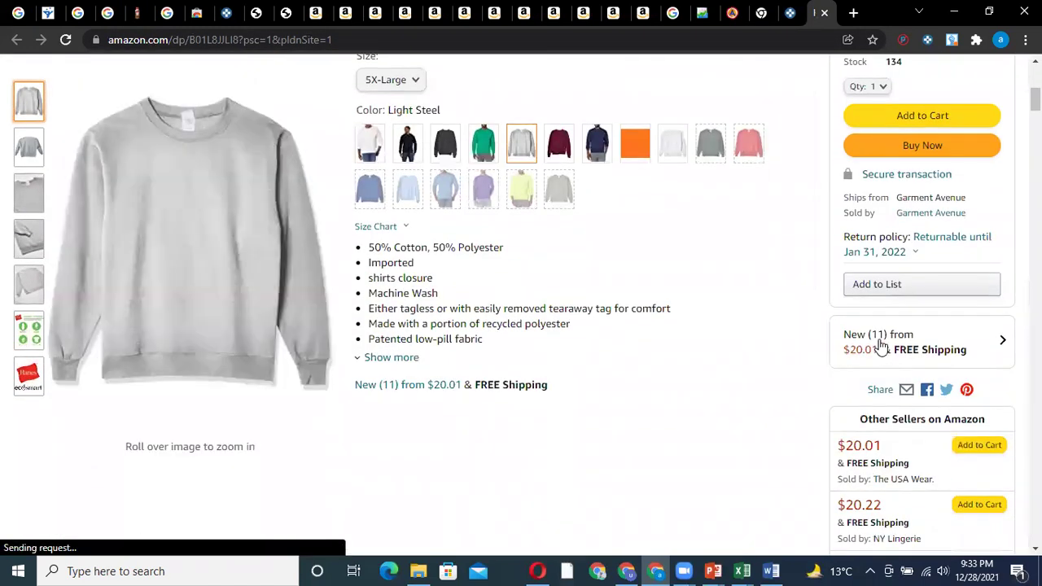
{"action": "scroll", "coordinate": [900, 299], "scroll_direction": "up", "scroll_amount": 1}
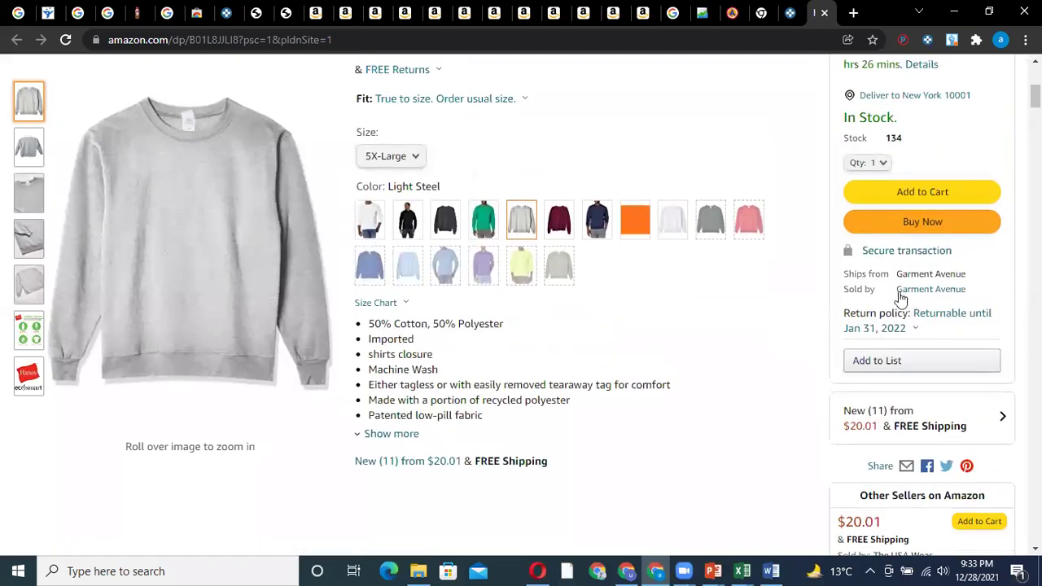
{"action": "scroll", "coordinate": [900, 299], "scroll_direction": "up", "scroll_amount": 3}
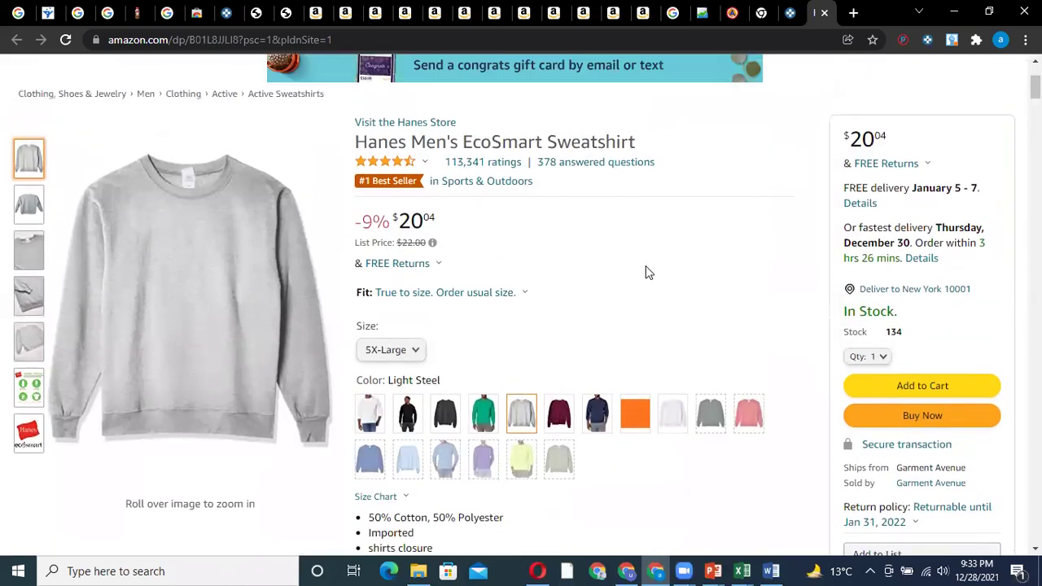
Copy the listing's title and search Amazon for "Hanes Men's EcoSmart Sweatshirt".
{"action": "scroll", "coordinate": [649, 273], "scroll_direction": "up", "scroll_amount": 2}
{"action": "left_click_drag", "start_coordinate": [677, 259], "coordinate": [355, 254]}
{"action": "right_click", "coordinate": [391, 254]}
{"action": "left_click", "coordinate": [404, 263]}
{"action": "left_click", "coordinate": [527, 82]}
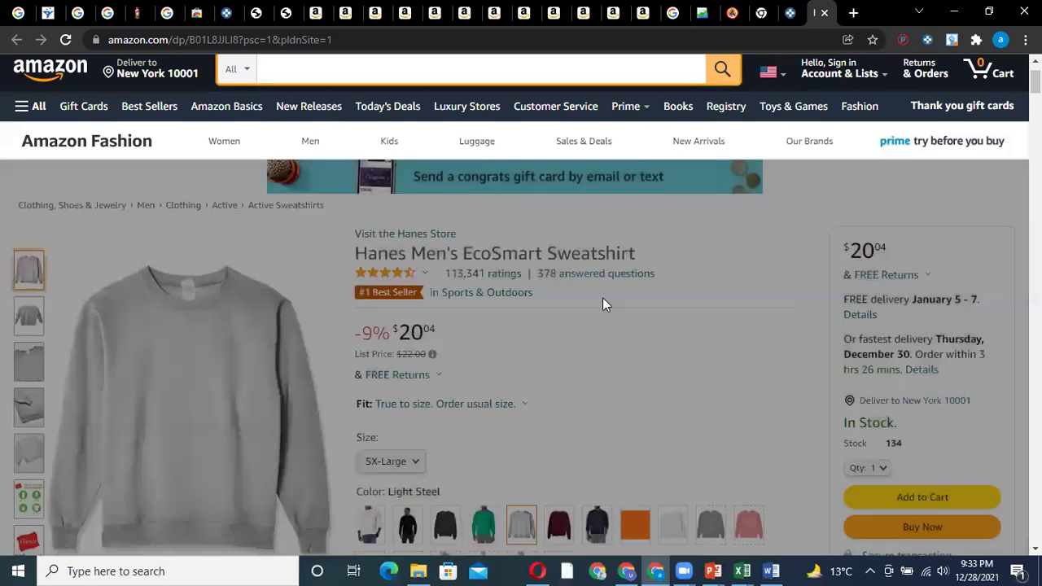
{"action": "left_click", "coordinate": [604, 303]}
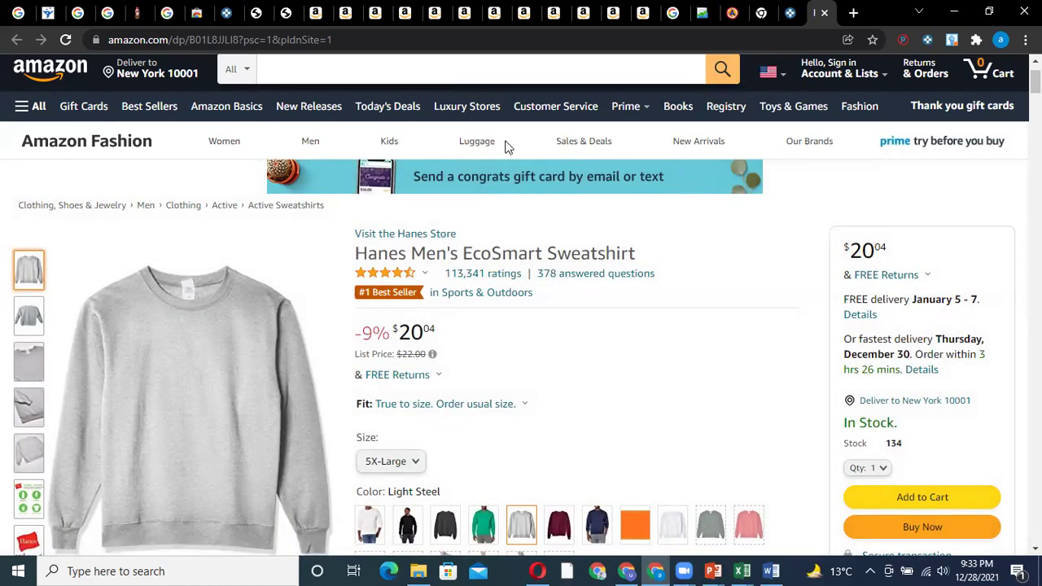
{"action": "right_click", "coordinate": [470, 76]}
{"action": "left_click", "coordinate": [508, 200]}
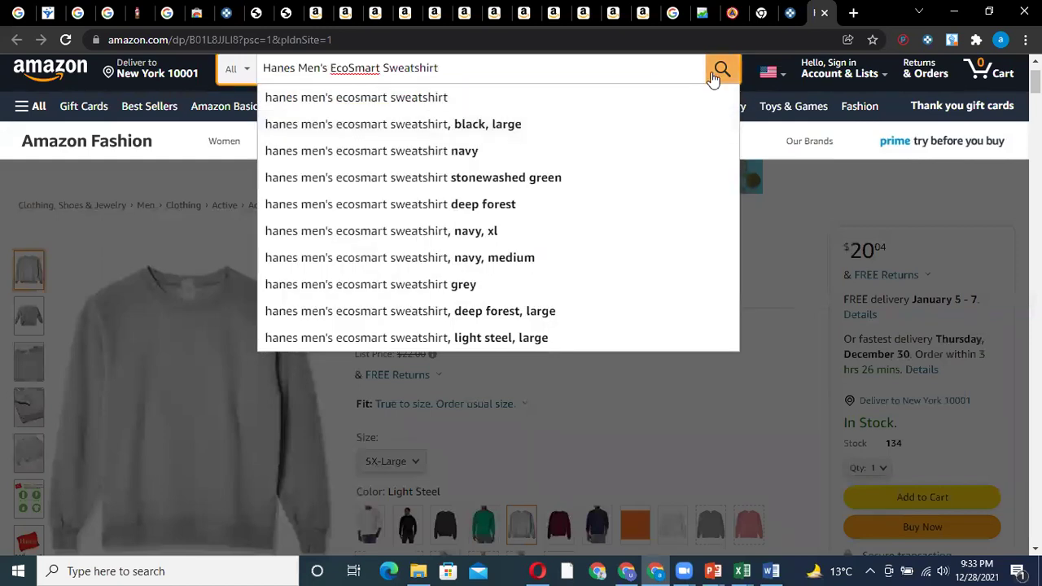
{"action": "left_click", "coordinate": [711, 73]}
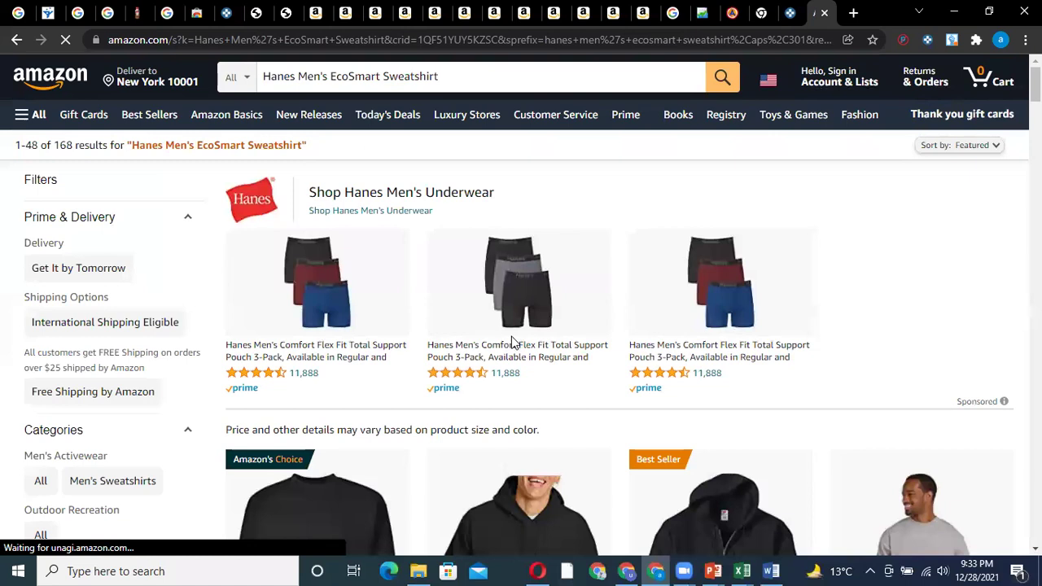
Open the Amazon's Choice black sweatshirt result in a new tab and view its Light Steel and White color options.
{"action": "scroll", "coordinate": [618, 305], "scroll_direction": "down", "scroll_amount": 3}
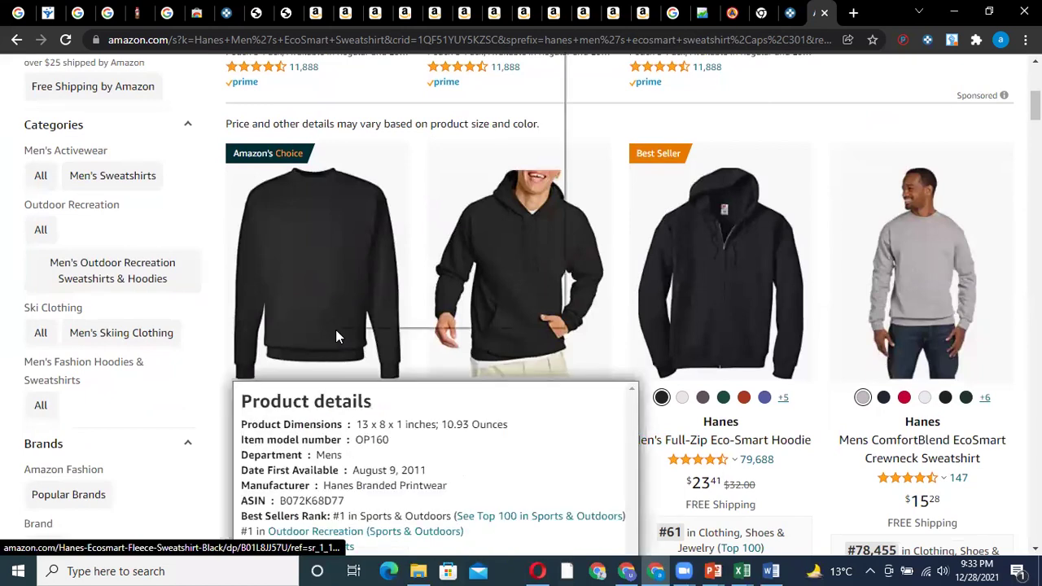
{"action": "right_click", "coordinate": [337, 335]}
{"action": "left_click", "coordinate": [400, 53]}
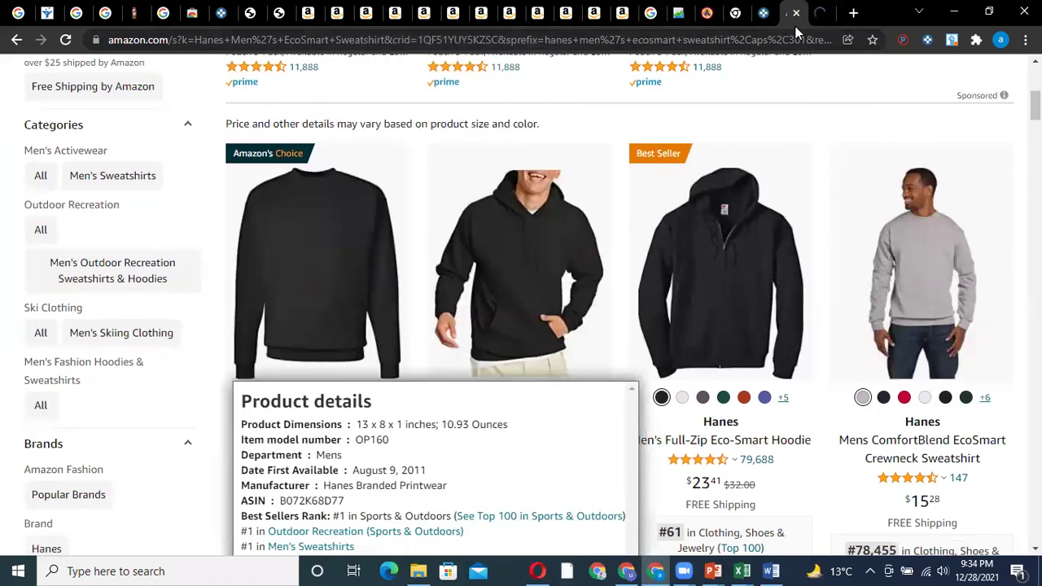
{"action": "left_click", "coordinate": [821, 22]}
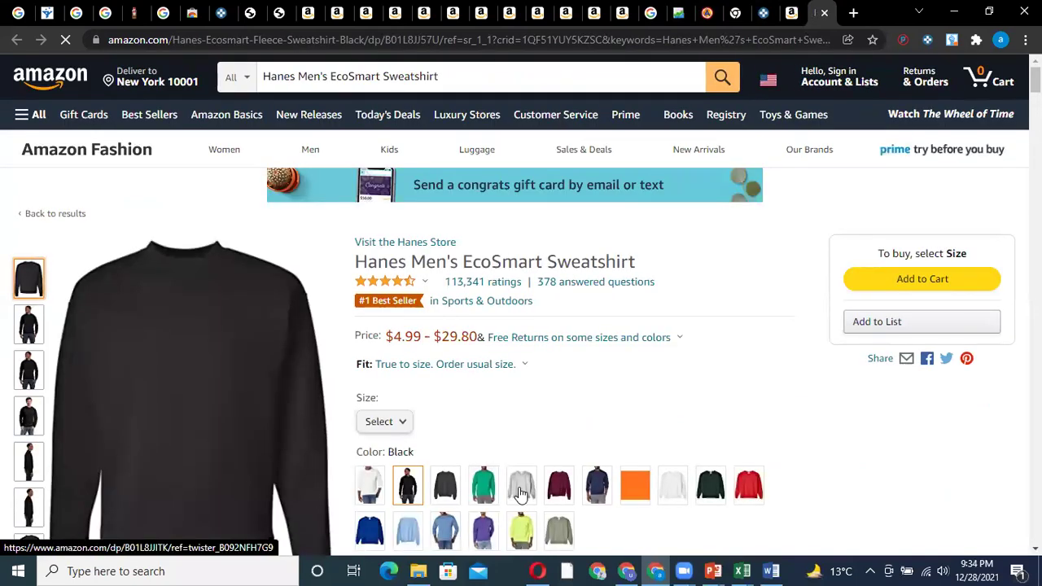
{"action": "left_click", "coordinate": [521, 488]}
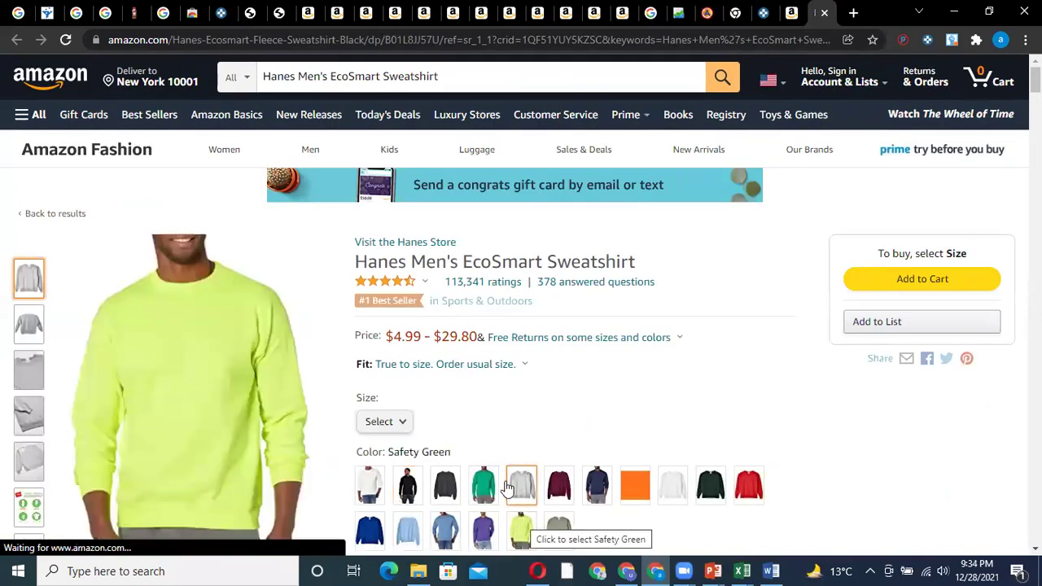
{"action": "left_click", "coordinate": [672, 486]}
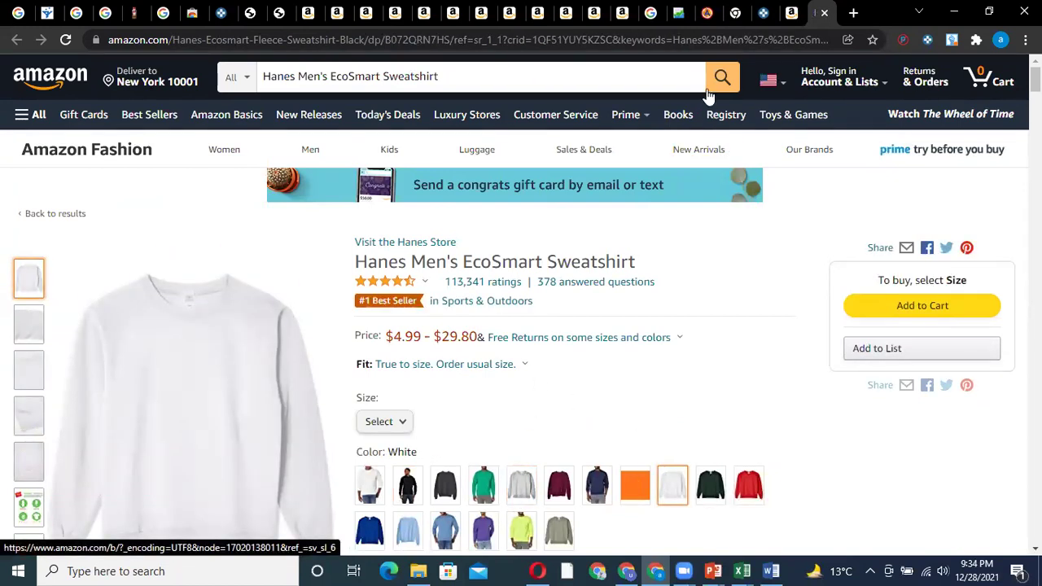
Return to the Amazon search results and inspect the product details of the Hanes black pullover hoodie.
{"action": "left_click", "coordinate": [788, 13]}
{"action": "mouse_move", "coordinate": [547, 278]}
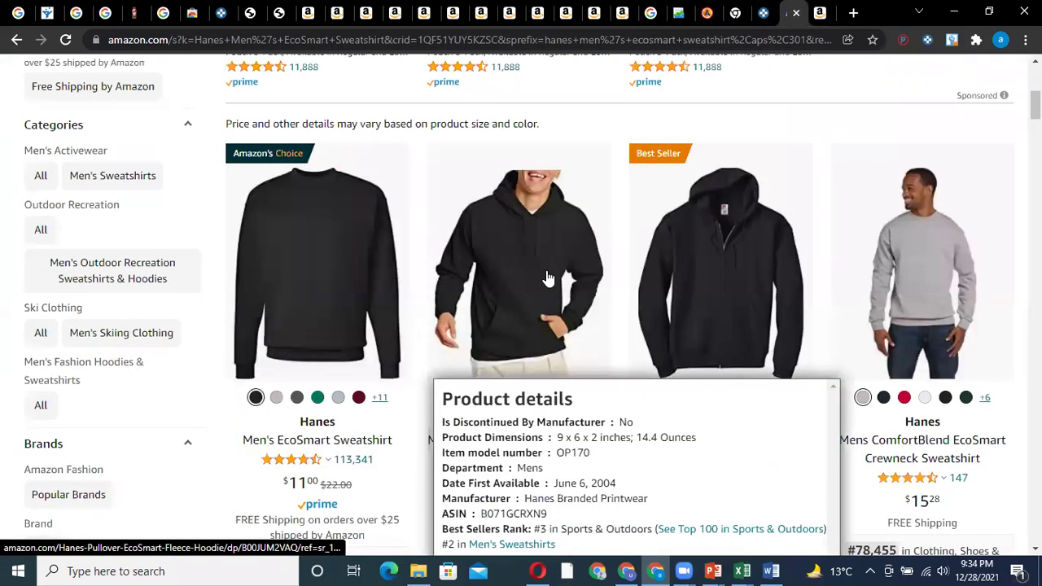